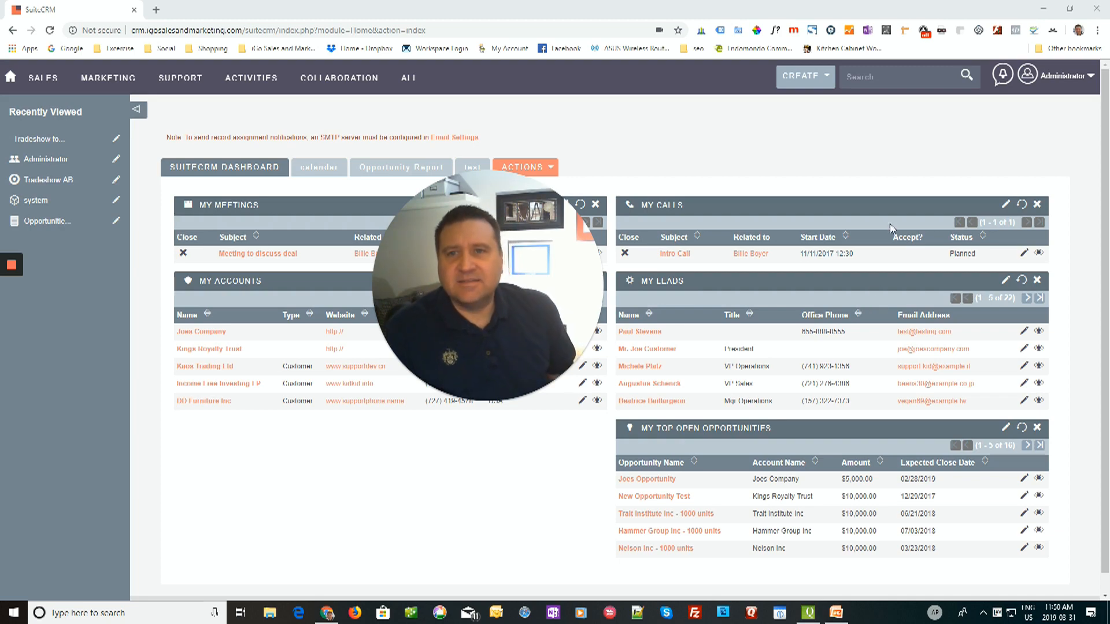
Step: Switch to PowerPoint, review the SuiteCRM Campaign Requirements slide at full window size, and return to SuiteCRM in the browser
{"action": "left_click_drag", "start_coordinate": [1109, 23], "coordinate": [541, 23]}
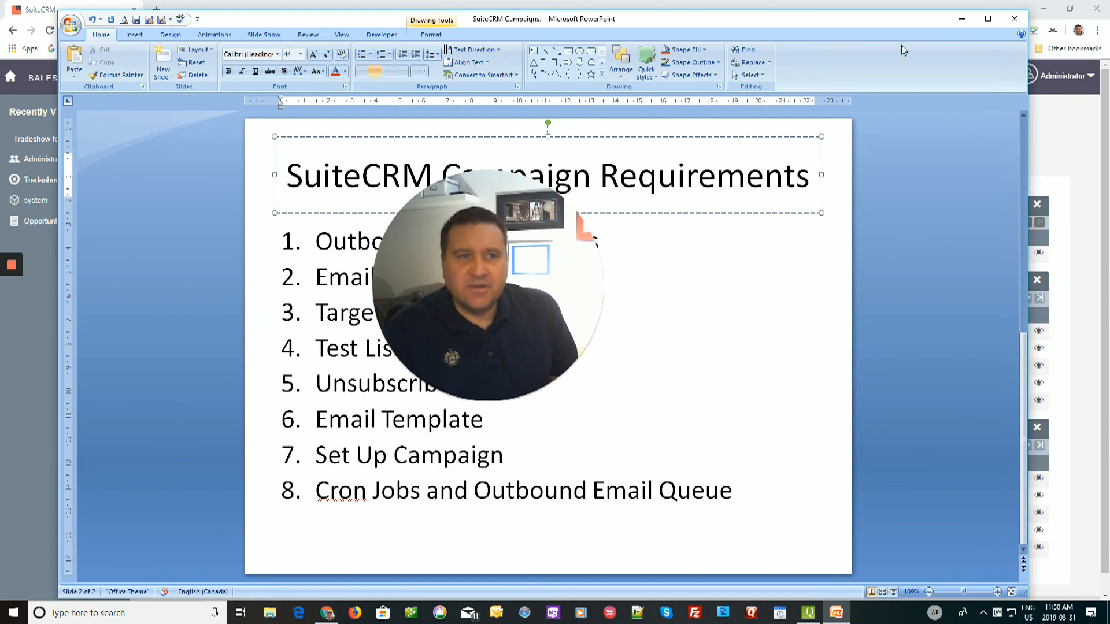
{"action": "left_click", "coordinate": [990, 23]}
{"action": "left_click_drag", "start_coordinate": [514, 286], "coordinate": [144, 438]}
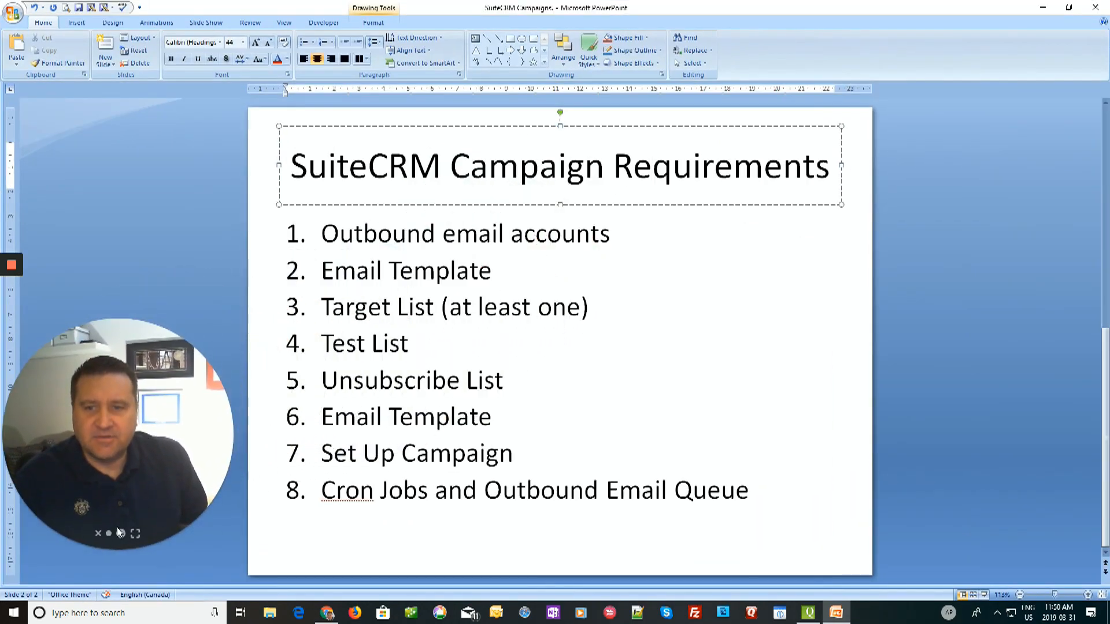
{"action": "left_click", "coordinate": [109, 536]}
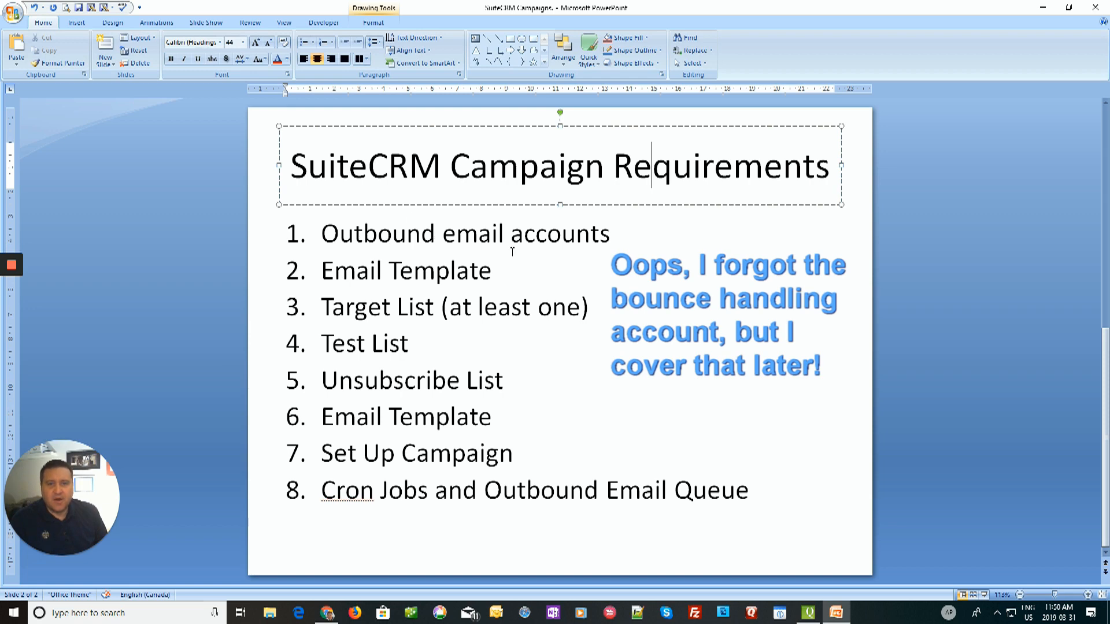
{"action": "left_click", "coordinate": [1043, 7]}
Step: Highlight the dashboard note about the SMTP server and open the Outbound Email accounts from the administration settings
{"action": "mouse_move", "coordinate": [347, 124]}
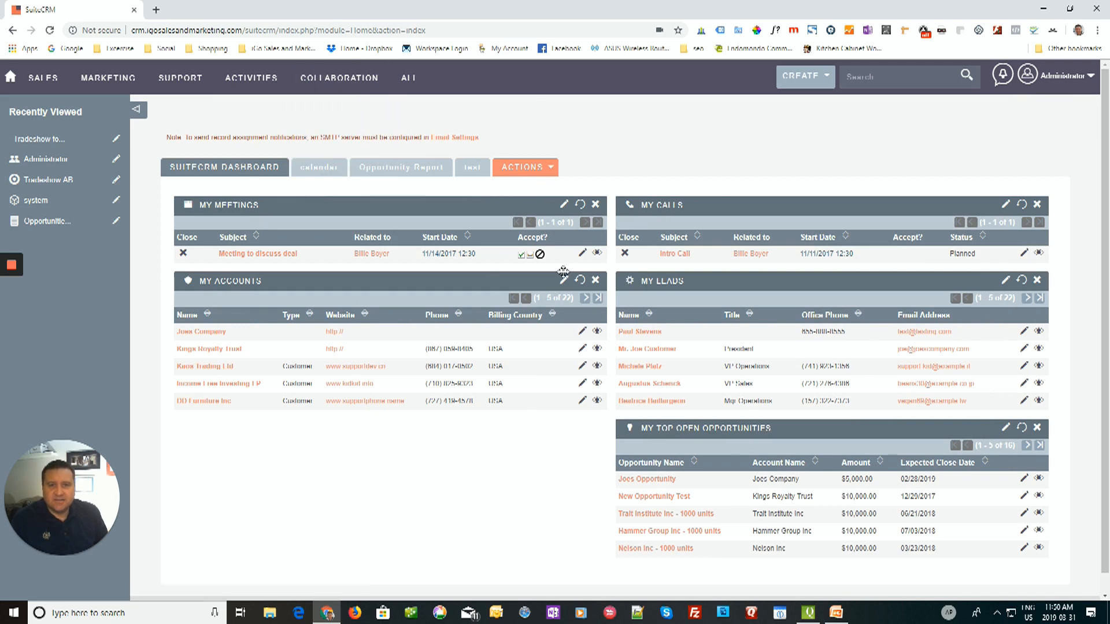
{"action": "left_click_drag", "start_coordinate": [156, 137], "coordinate": [494, 141]}
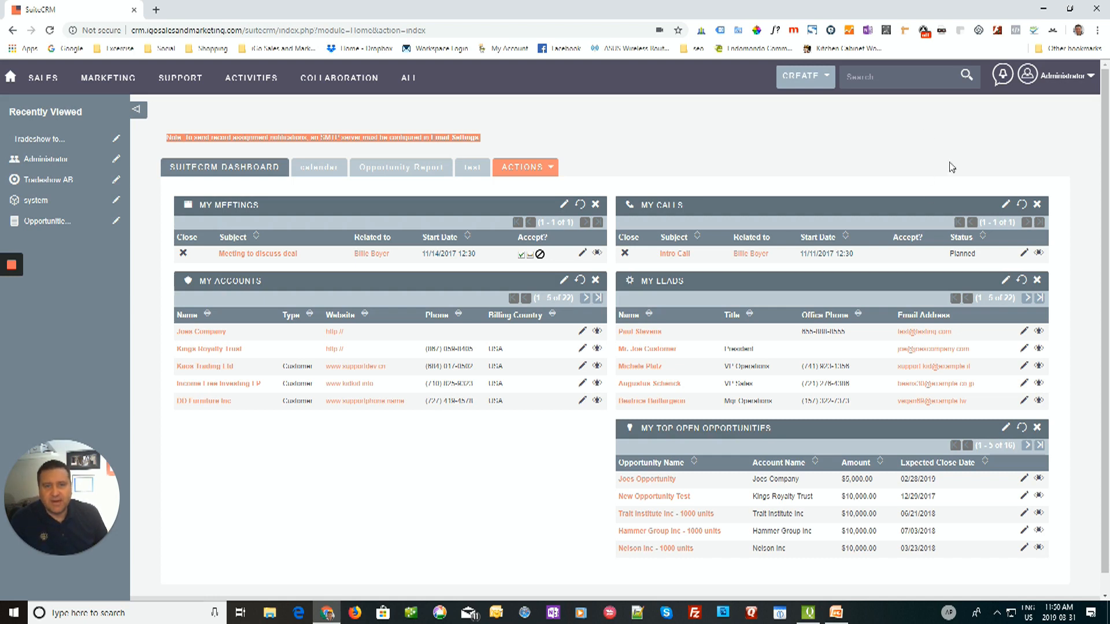
{"action": "left_click", "coordinate": [1066, 82]}
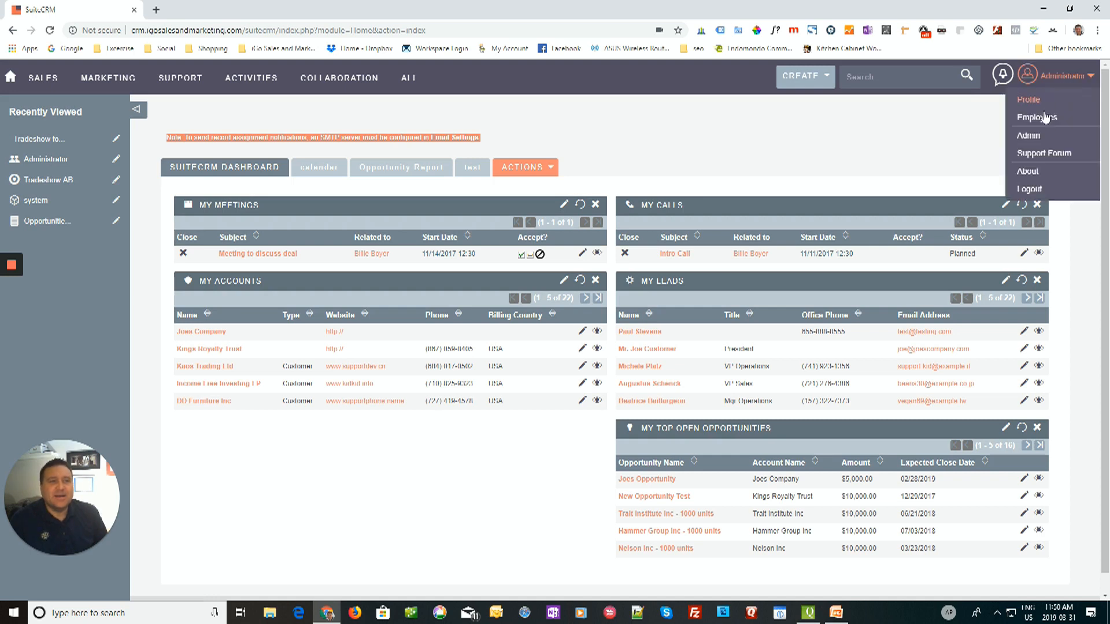
{"action": "left_click", "coordinate": [1029, 137]}
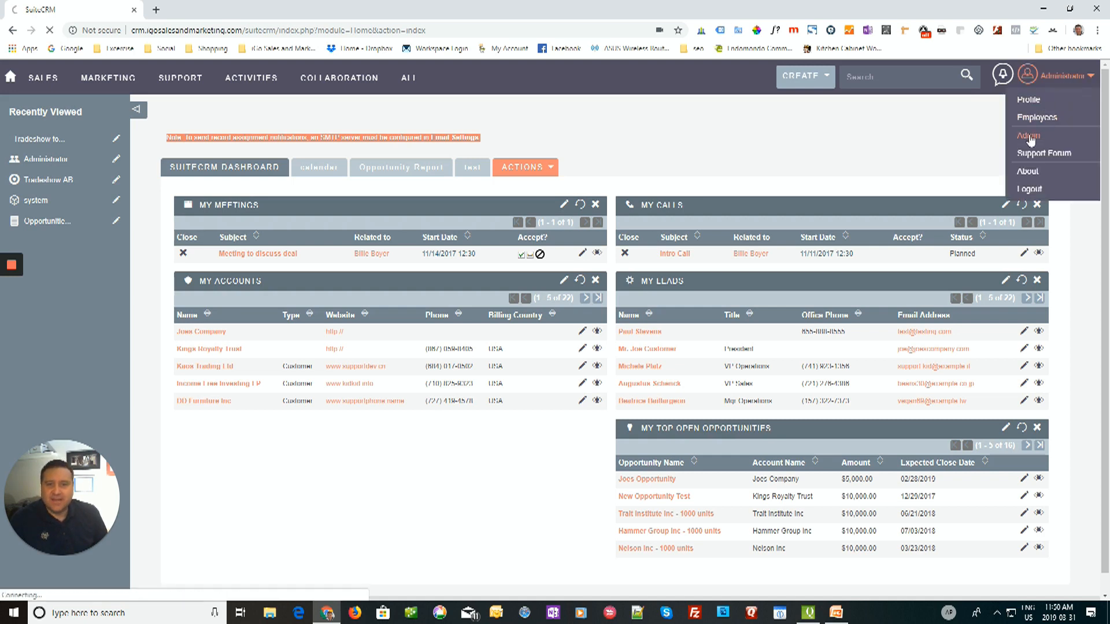
{"action": "scroll", "coordinate": [583, 184], "scroll_direction": "down", "scroll_amount": 3}
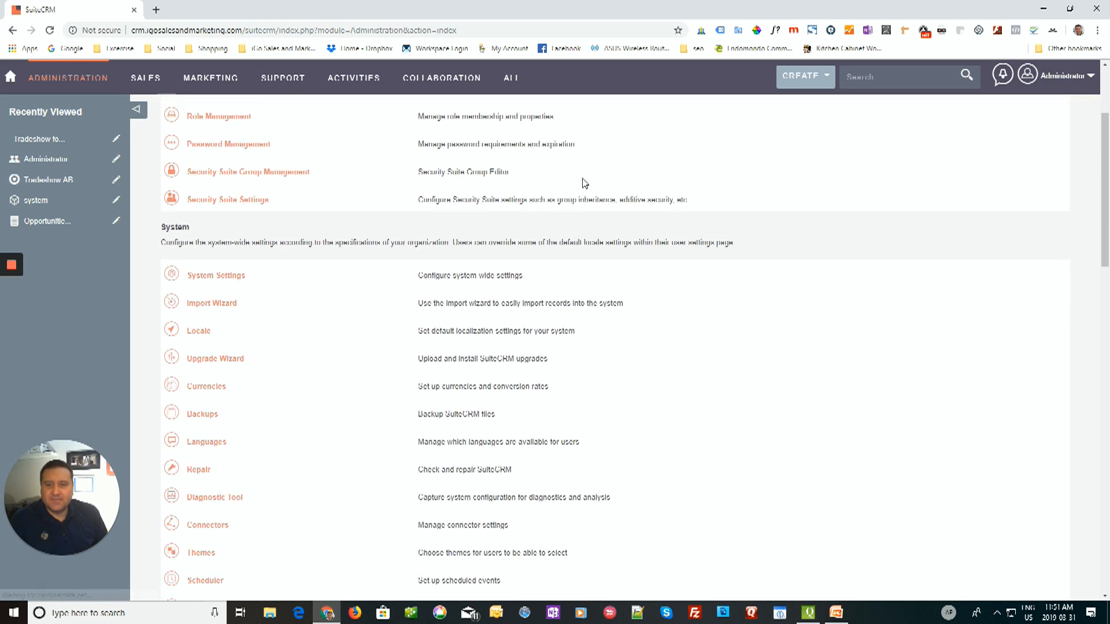
{"action": "scroll", "coordinate": [583, 184], "scroll_direction": "down", "scroll_amount": 2}
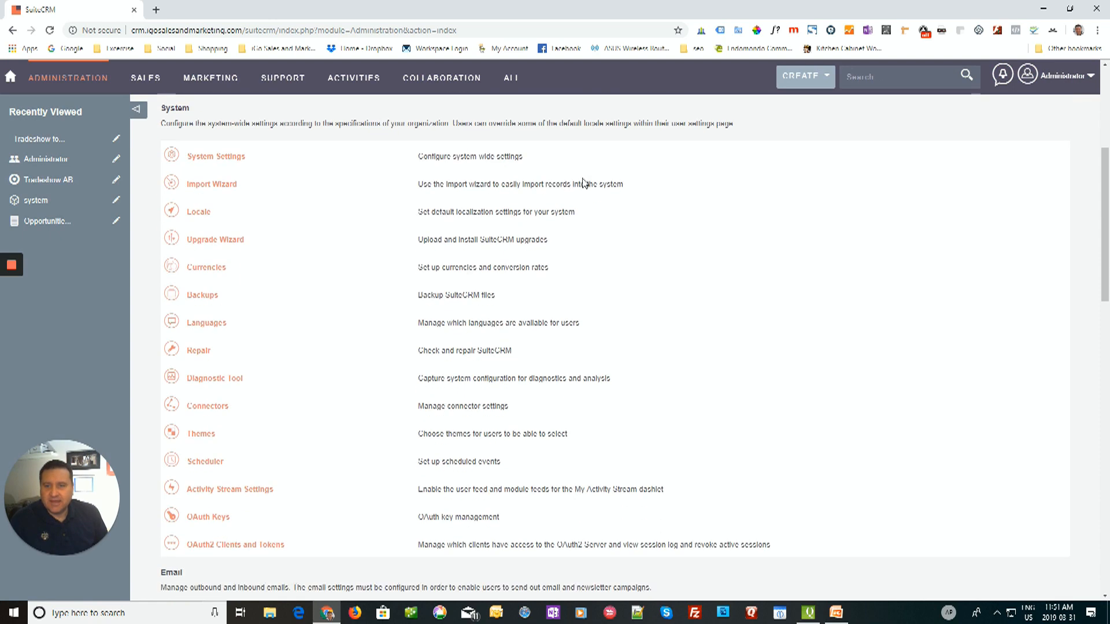
{"action": "scroll", "coordinate": [583, 184], "scroll_direction": "down", "scroll_amount": 4}
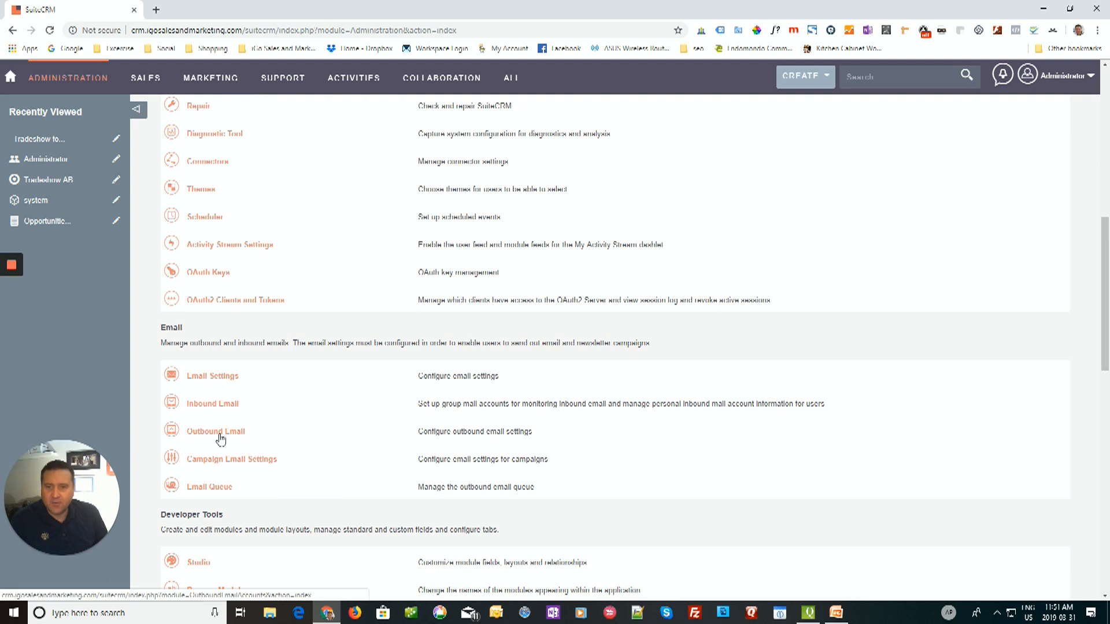
{"action": "left_click", "coordinate": [238, 433]}
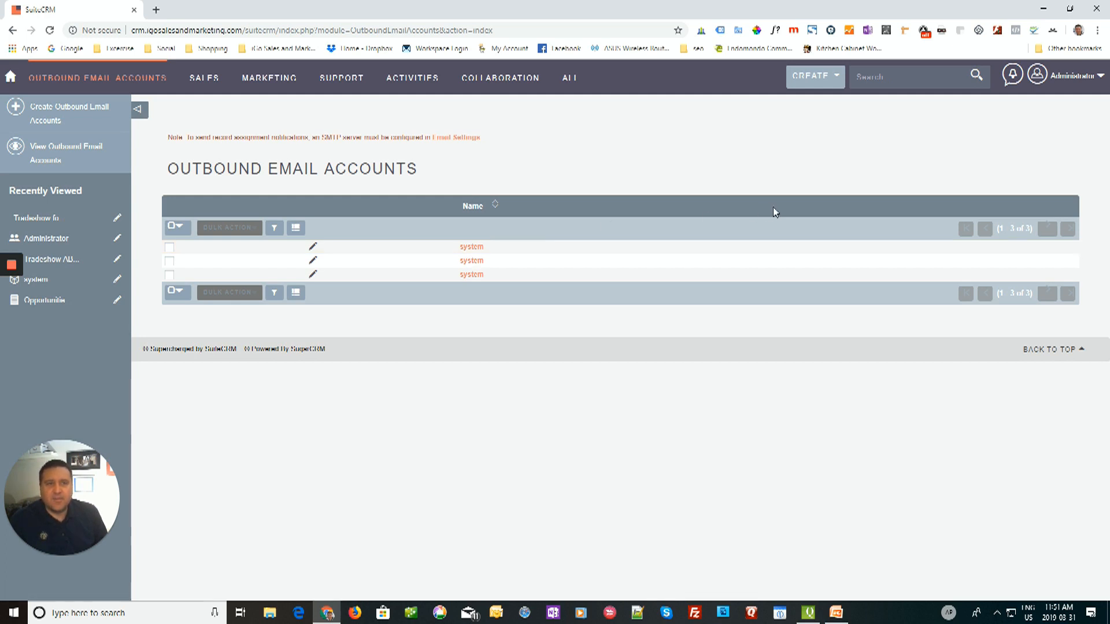
Step: Return to the administration area and open the Campaign Email Settings
{"action": "left_click", "coordinate": [1074, 80]}
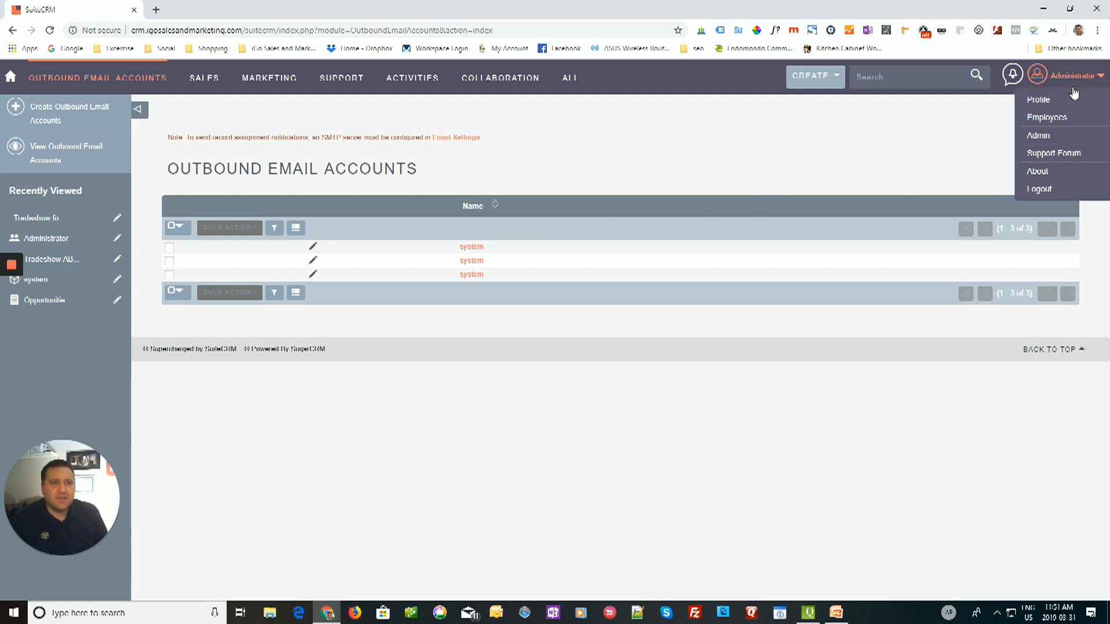
{"action": "left_click", "coordinate": [1037, 136]}
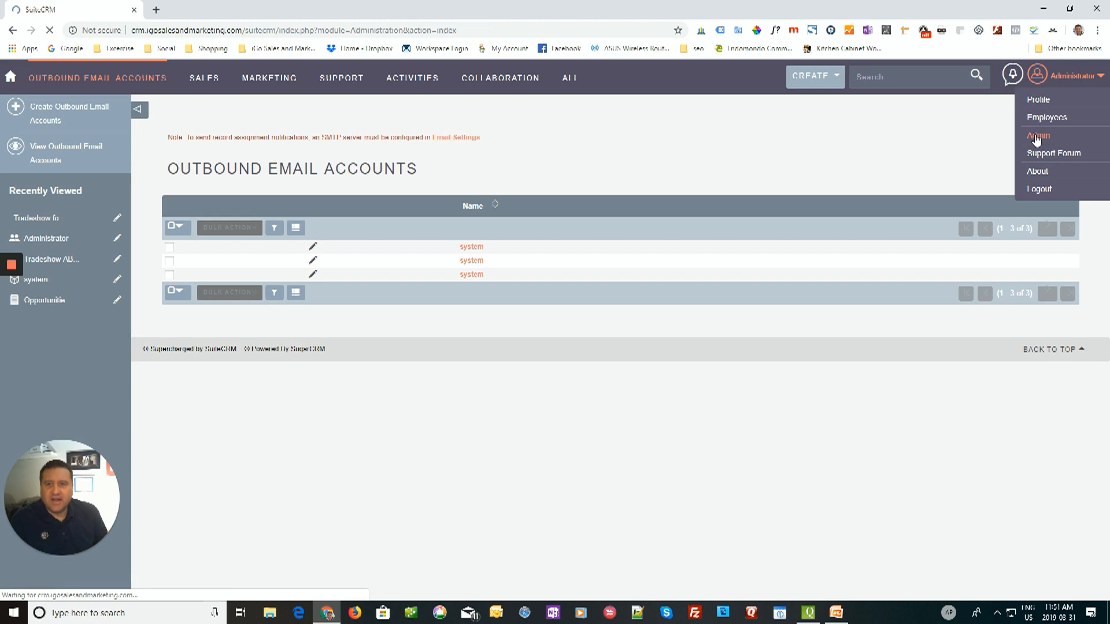
{"action": "scroll", "coordinate": [427, 329], "scroll_direction": "down", "scroll_amount": 10}
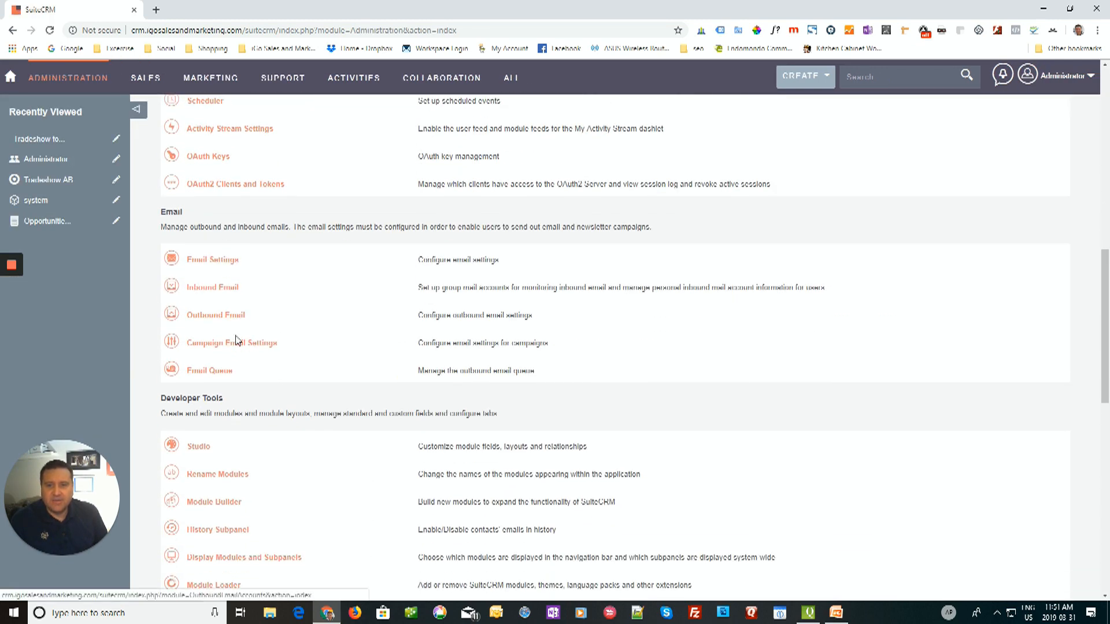
{"action": "left_click", "coordinate": [236, 344]}
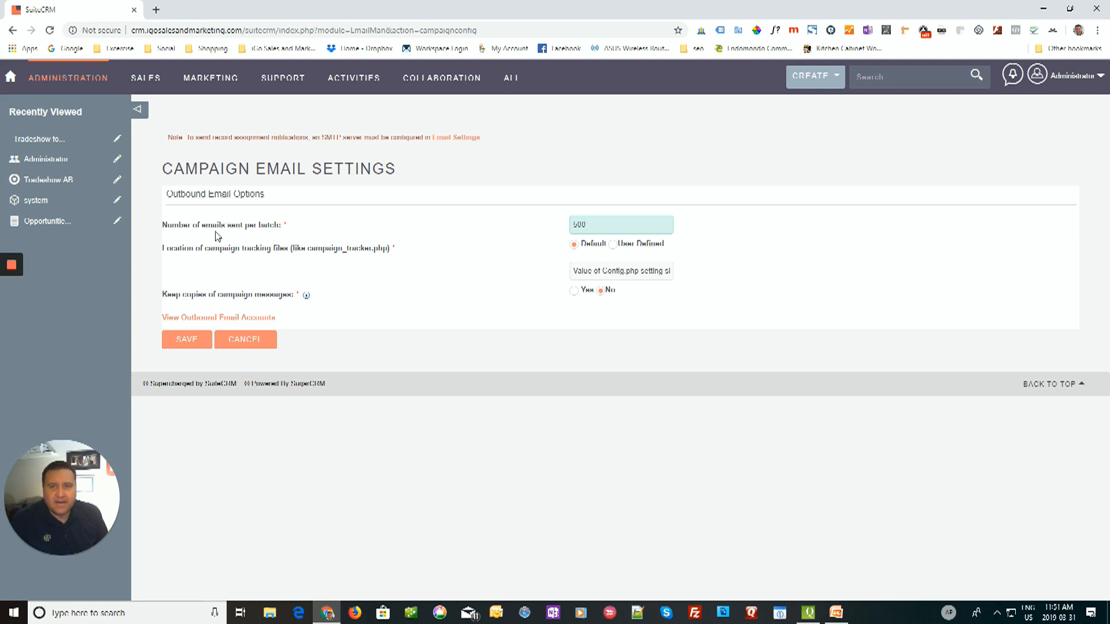
Step: Examine the number of emails sent per batch in the campaign settings and follow the link to the outbound email accounts
{"action": "left_click", "coordinate": [596, 223]}
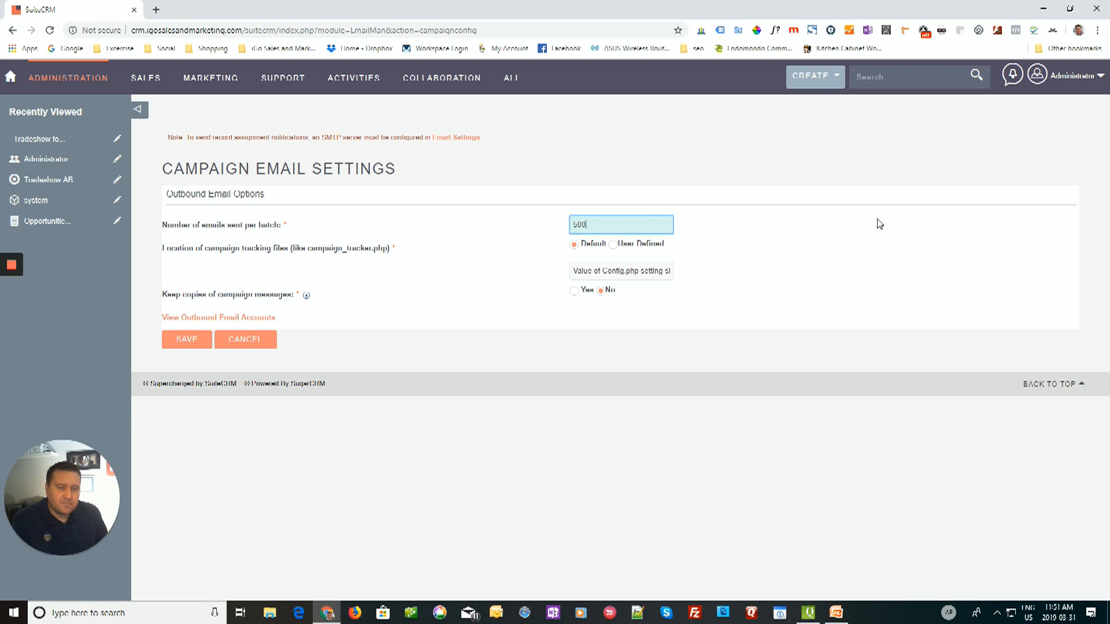
{"action": "left_click", "coordinate": [867, 263]}
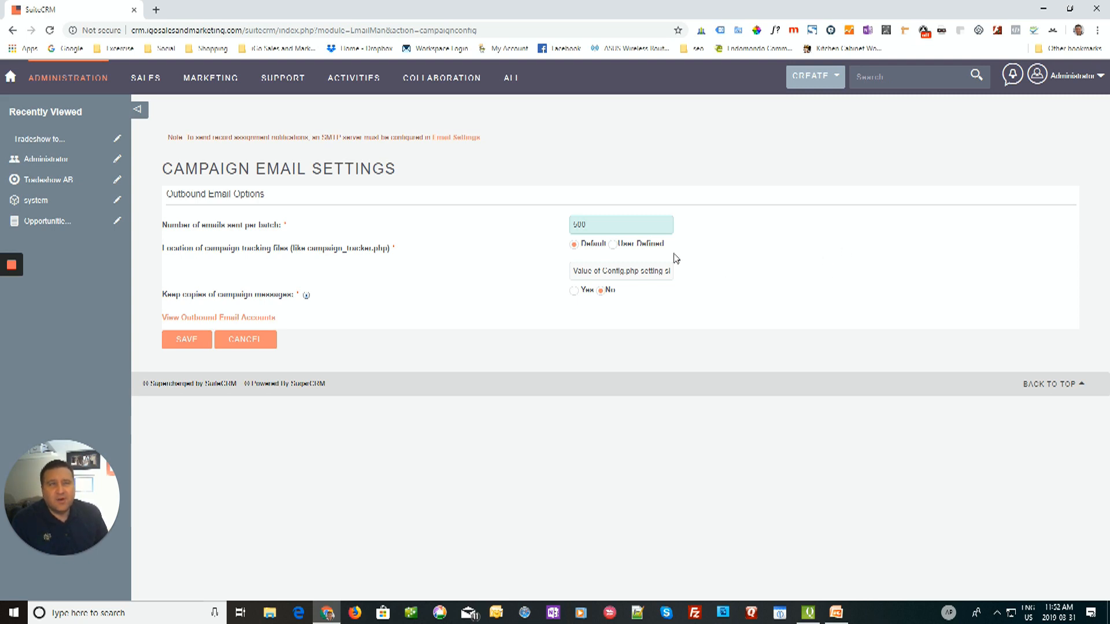
{"action": "left_click", "coordinate": [623, 226]}
{"action": "left_click", "coordinate": [850, 245]}
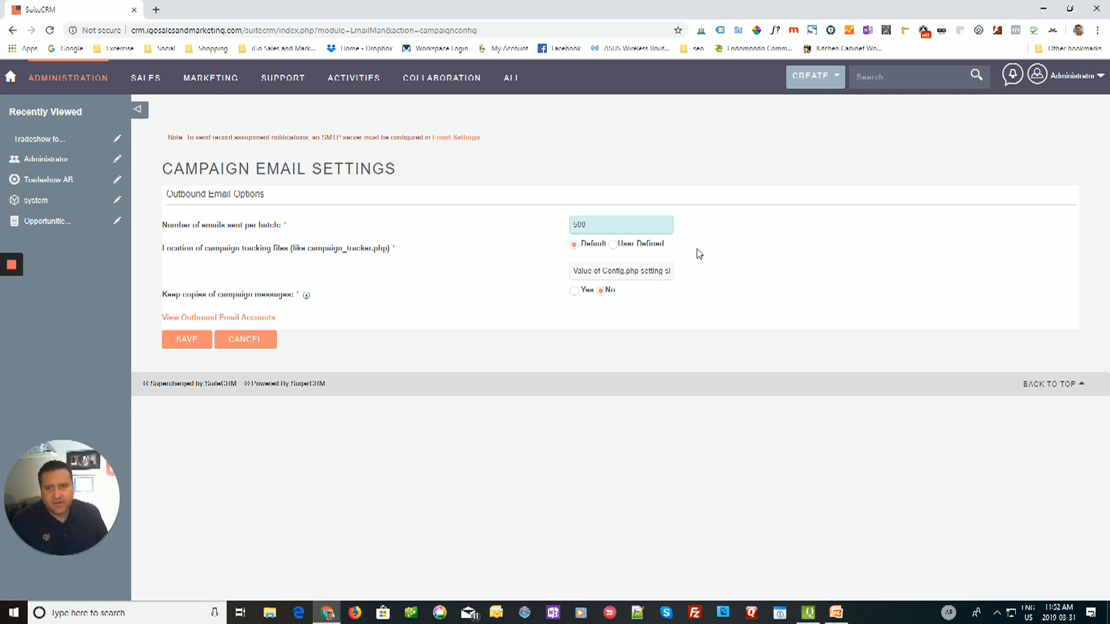
{"action": "left_click", "coordinate": [619, 229]}
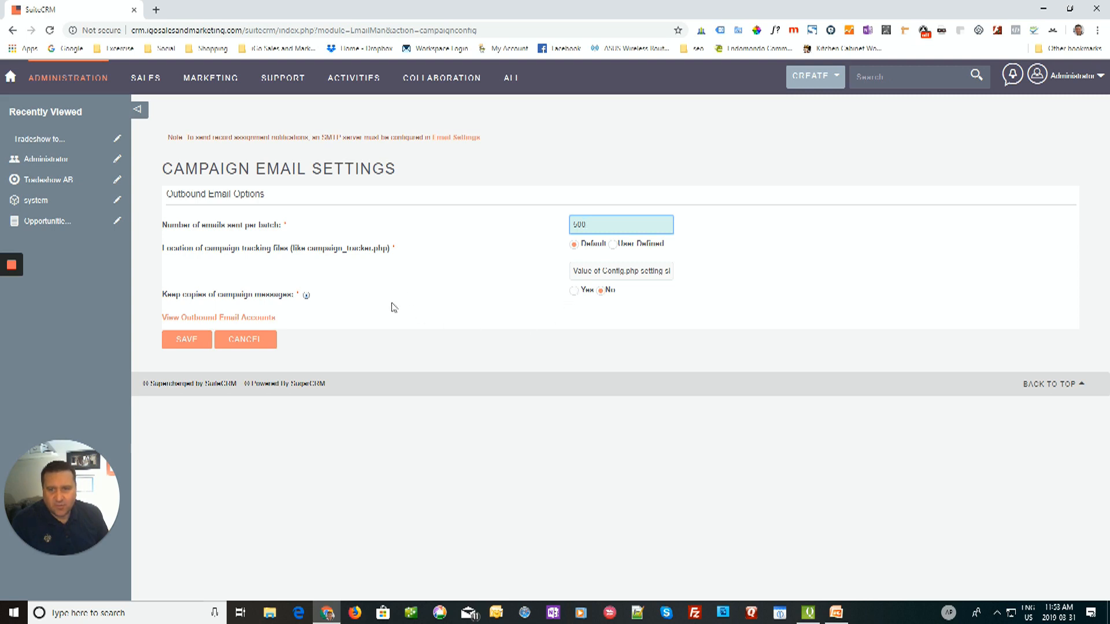
{"action": "left_click", "coordinate": [240, 323]}
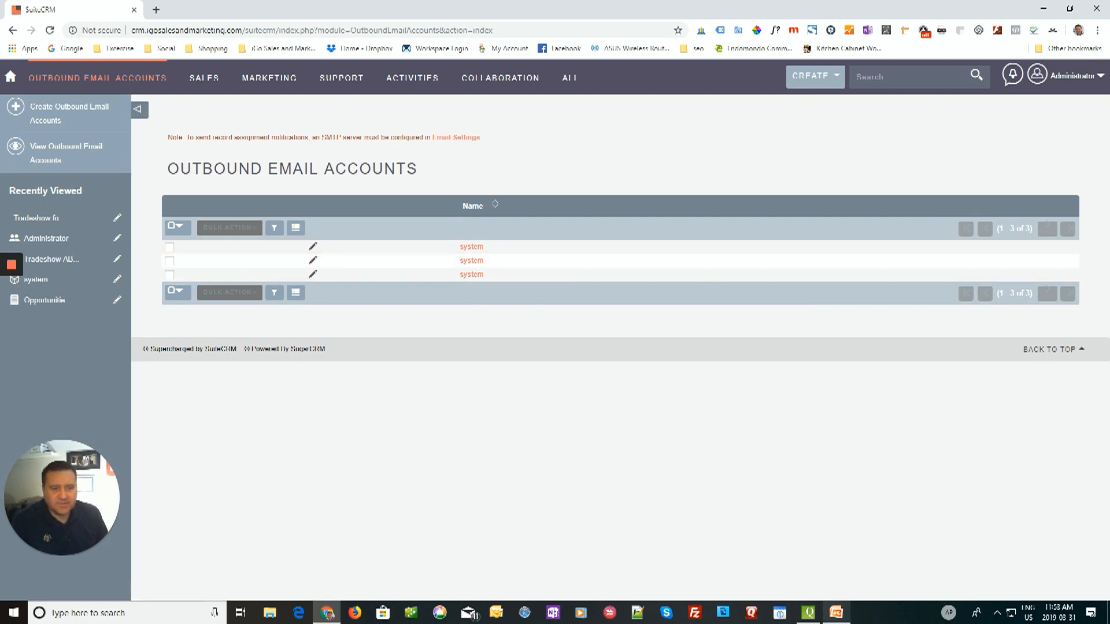
Step: Switch to PowerPoint to check the Email Template item on the requirements slide, and return to SuiteCRM in the browser
{"action": "left_click", "coordinate": [837, 613]}
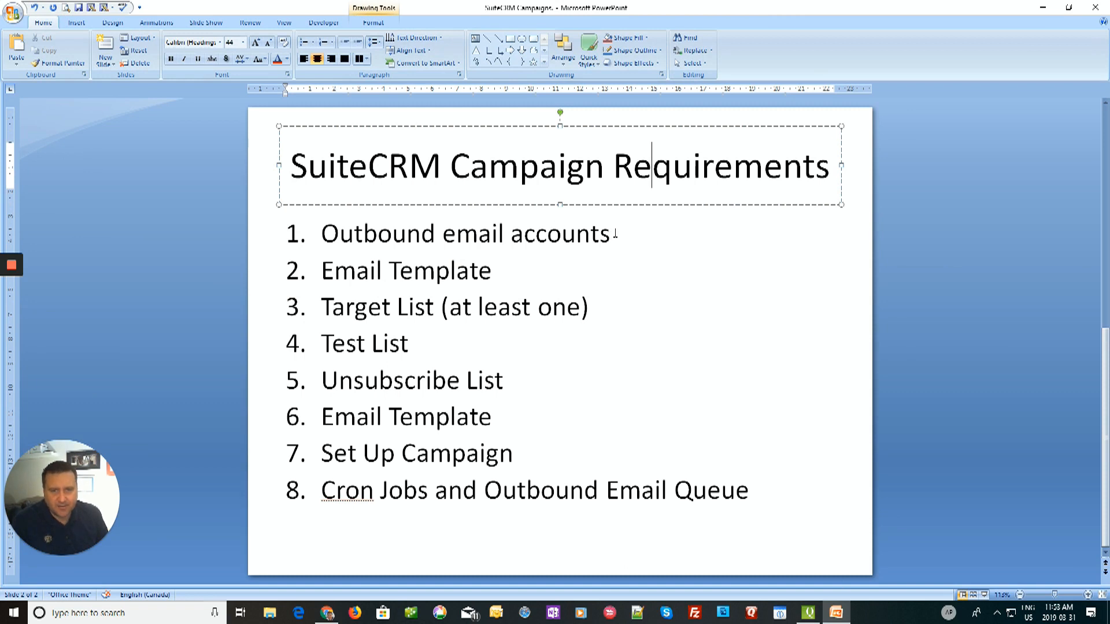
{"action": "left_click", "coordinate": [546, 268]}
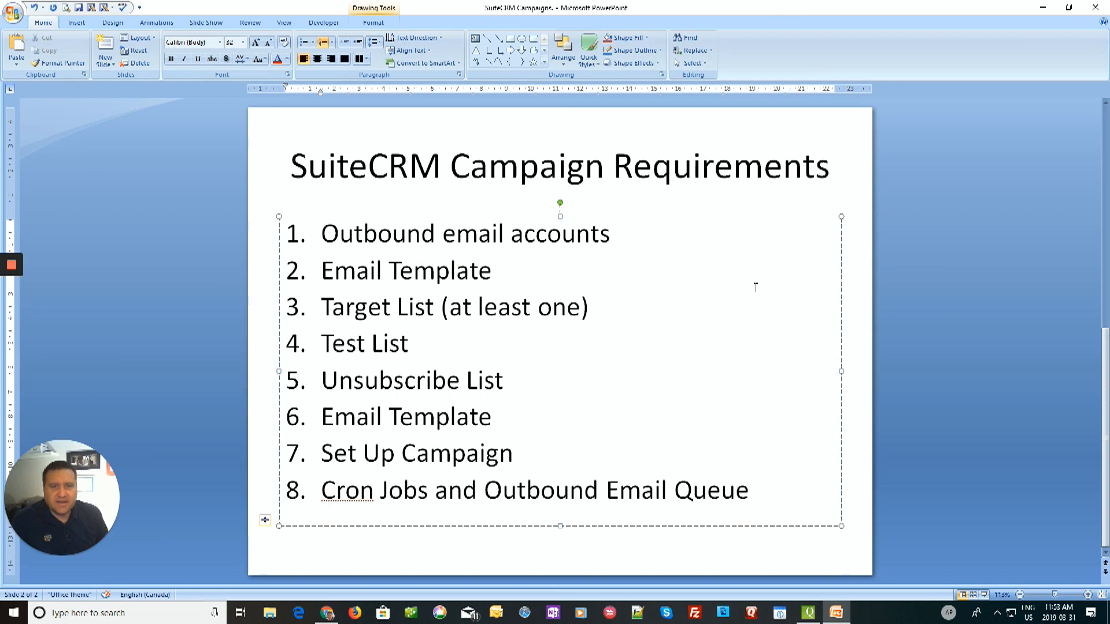
{"action": "left_click", "coordinate": [1043, 7]}
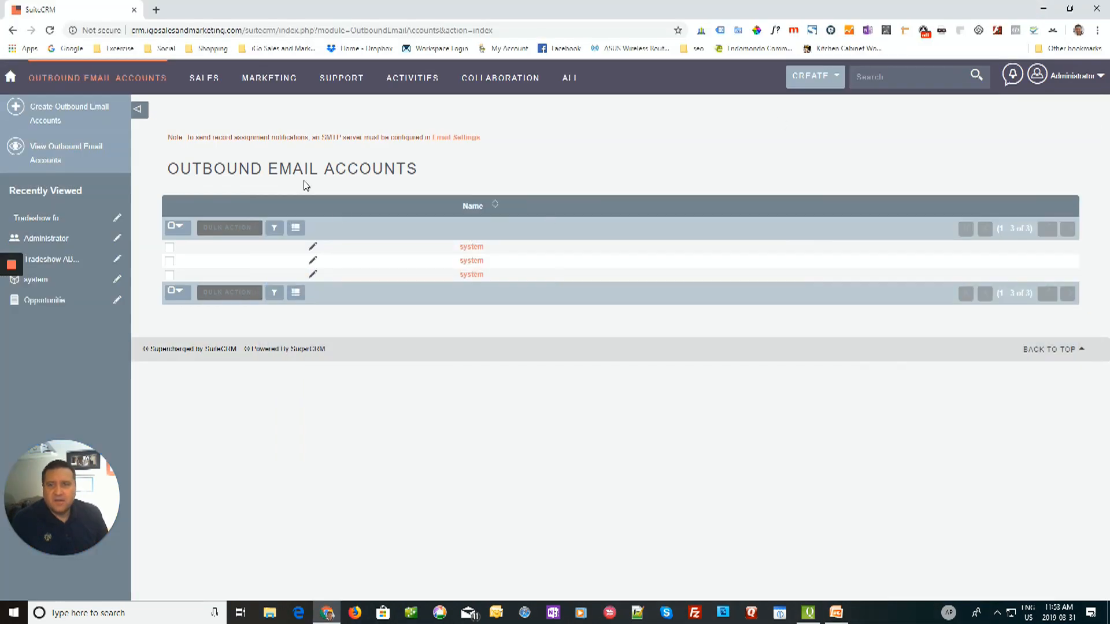
Step: Open the "Tradeshow follow up" template from the marketing email templates and review its subject and body
{"action": "mouse_move", "coordinate": [275, 98]}
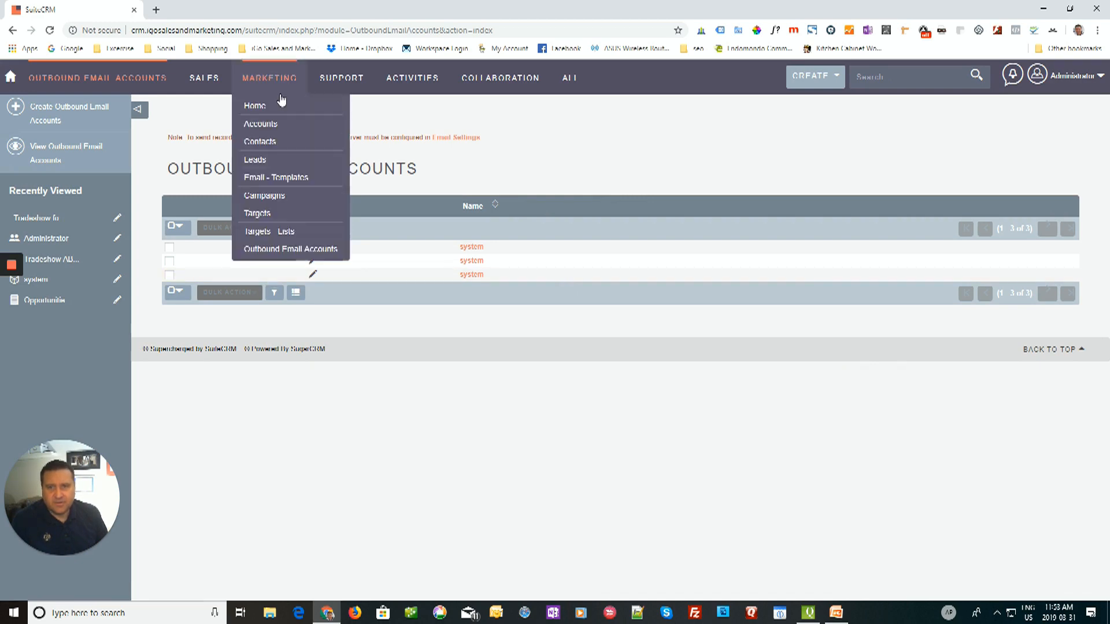
{"action": "mouse_move", "coordinate": [570, 81]}
{"action": "scroll", "coordinate": [595, 324], "scroll_direction": "down", "scroll_amount": 10}
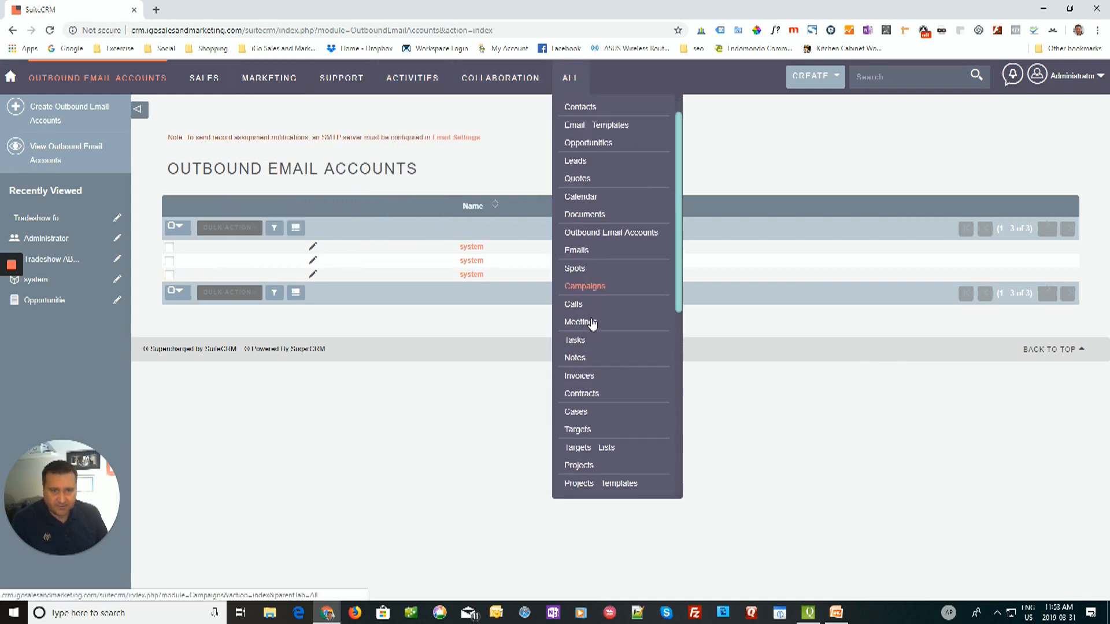
{"action": "scroll", "coordinate": [595, 325], "scroll_direction": "up", "scroll_amount": 10}
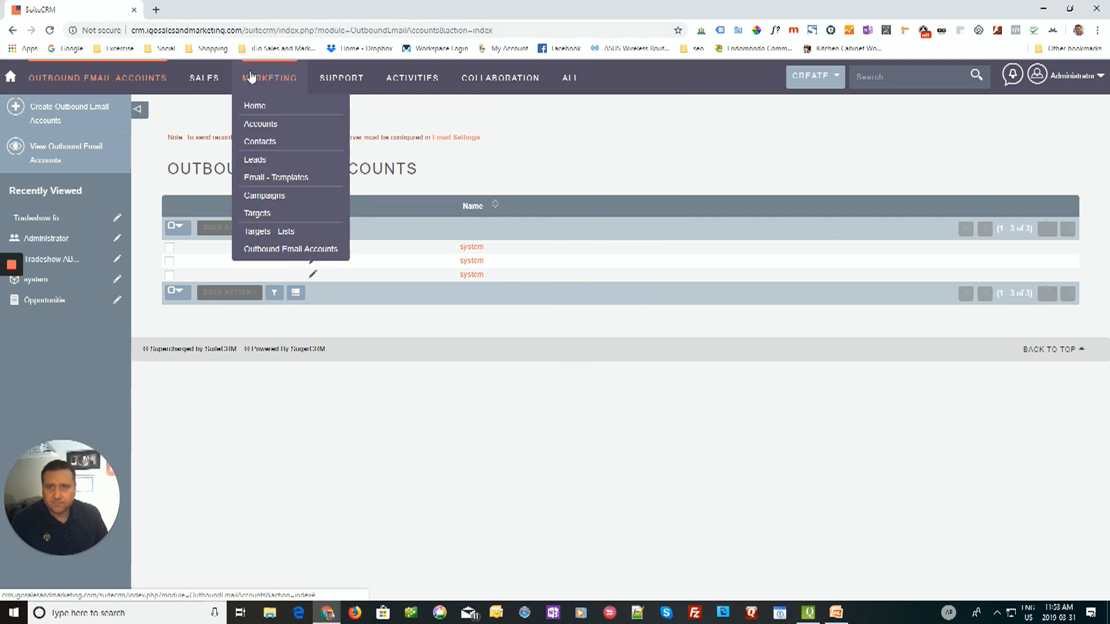
{"action": "left_click", "coordinate": [295, 178]}
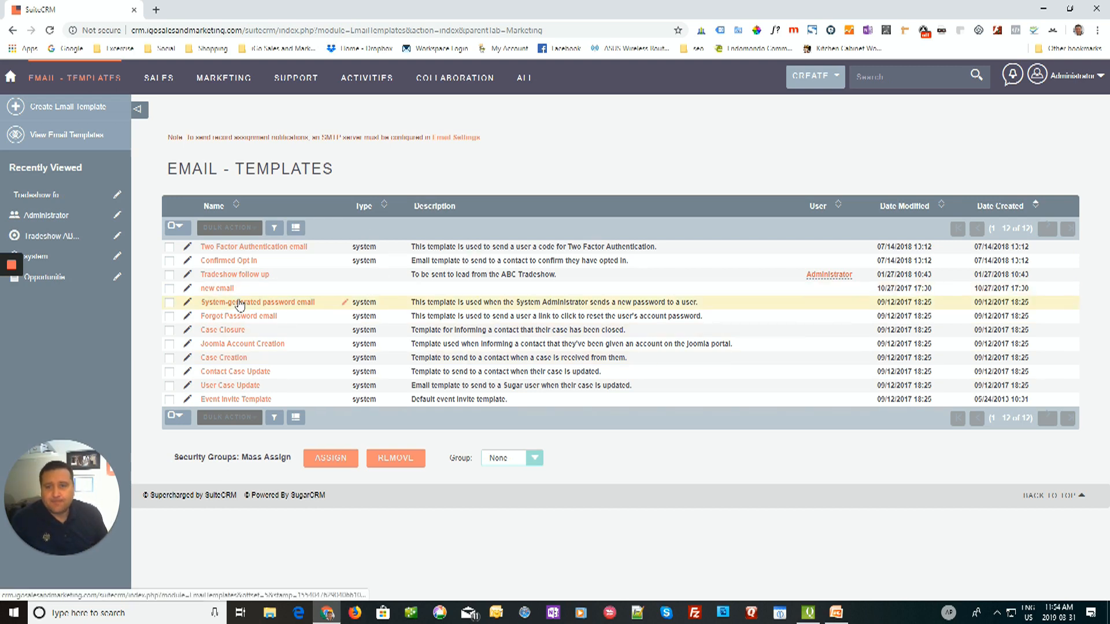
{"action": "left_click", "coordinate": [250, 275]}
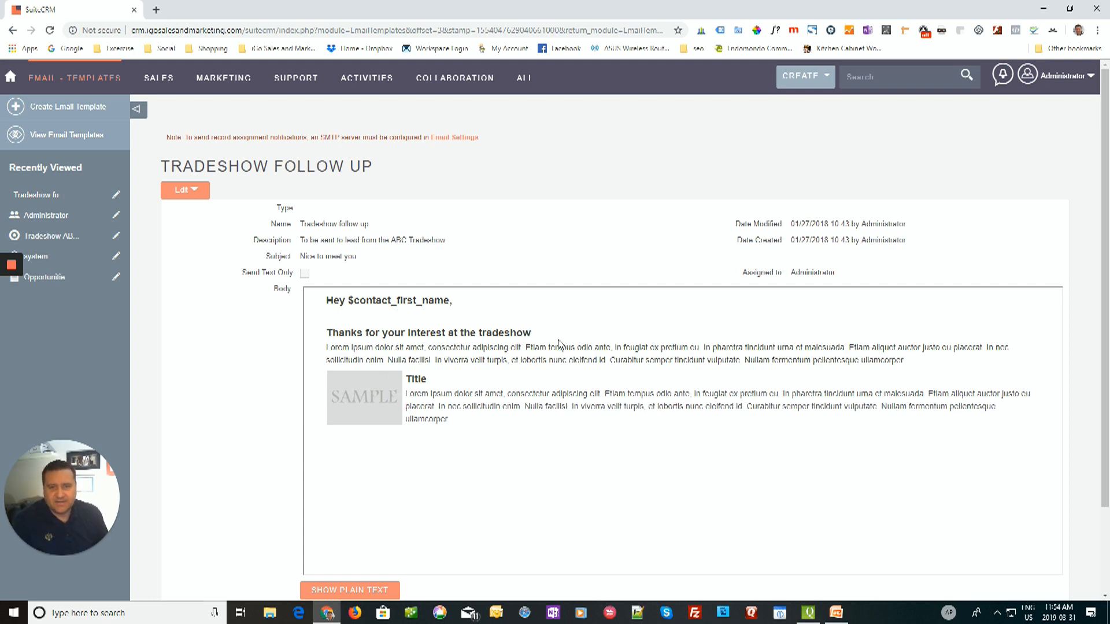
{"action": "scroll", "coordinate": [559, 345], "scroll_direction": "down", "scroll_amount": 2}
{"action": "scroll", "coordinate": [545, 300], "scroll_direction": "up", "scroll_amount": 2}
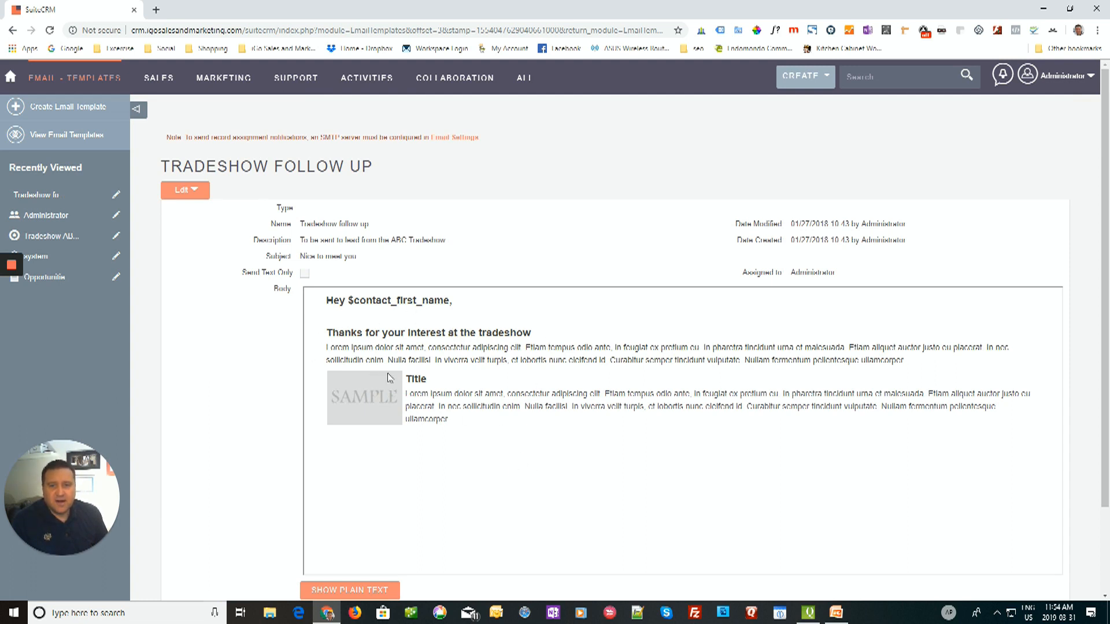
Step: Open the "Tradeshow follow up" template for editing and place the cursor in the greeting line of its body
{"action": "left_click", "coordinate": [197, 194]}
{"action": "left_click", "coordinate": [183, 194]}
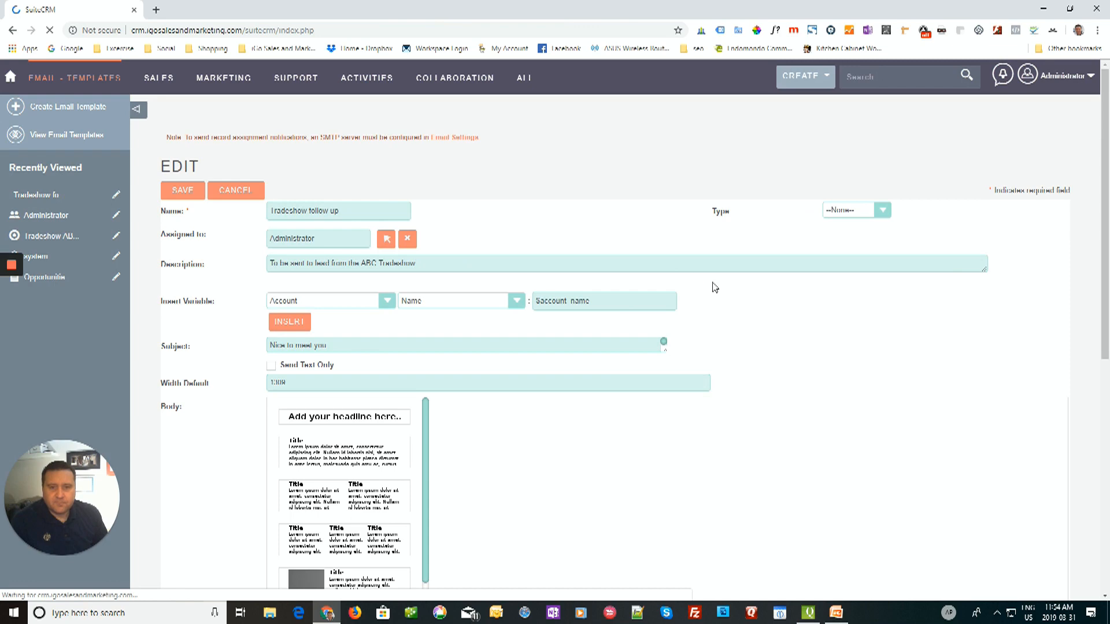
{"action": "scroll", "coordinate": [761, 202], "scroll_direction": "down", "scroll_amount": 4}
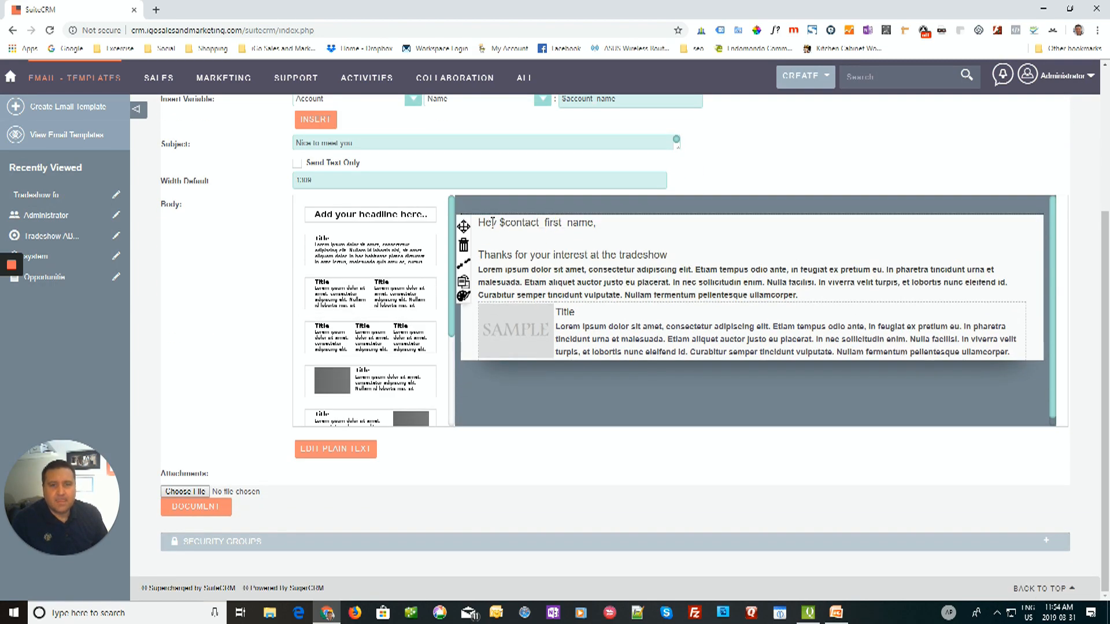
{"action": "left_click", "coordinate": [492, 222]}
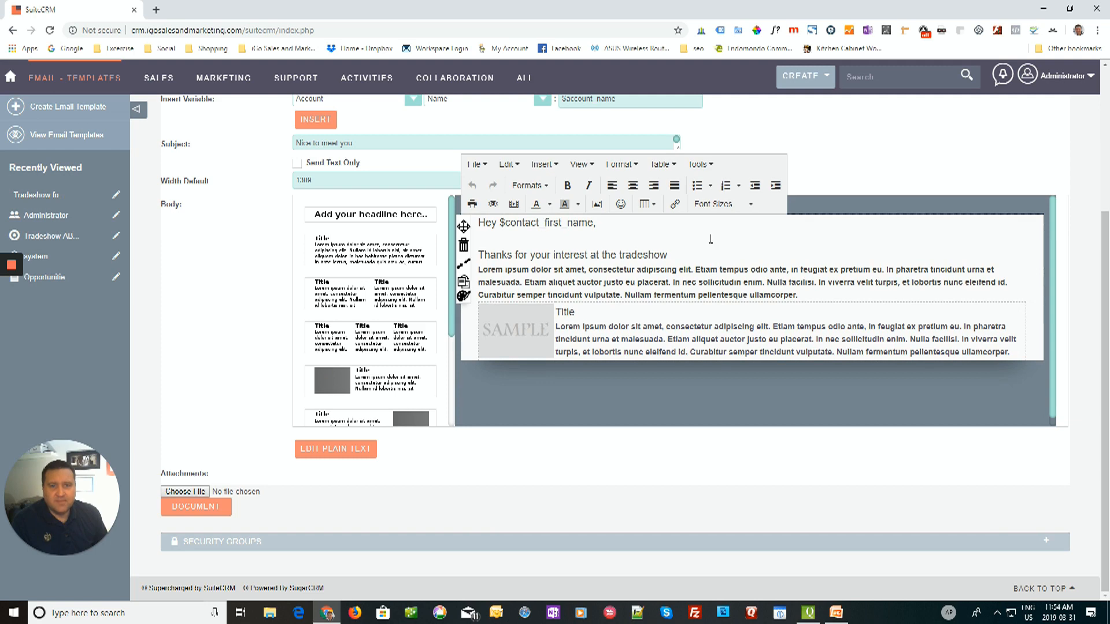
Step: Set the module for the template's inserted variable to Contact/Lead/Target
{"action": "scroll", "coordinate": [711, 239], "scroll_direction": "up", "scroll_amount": 1}
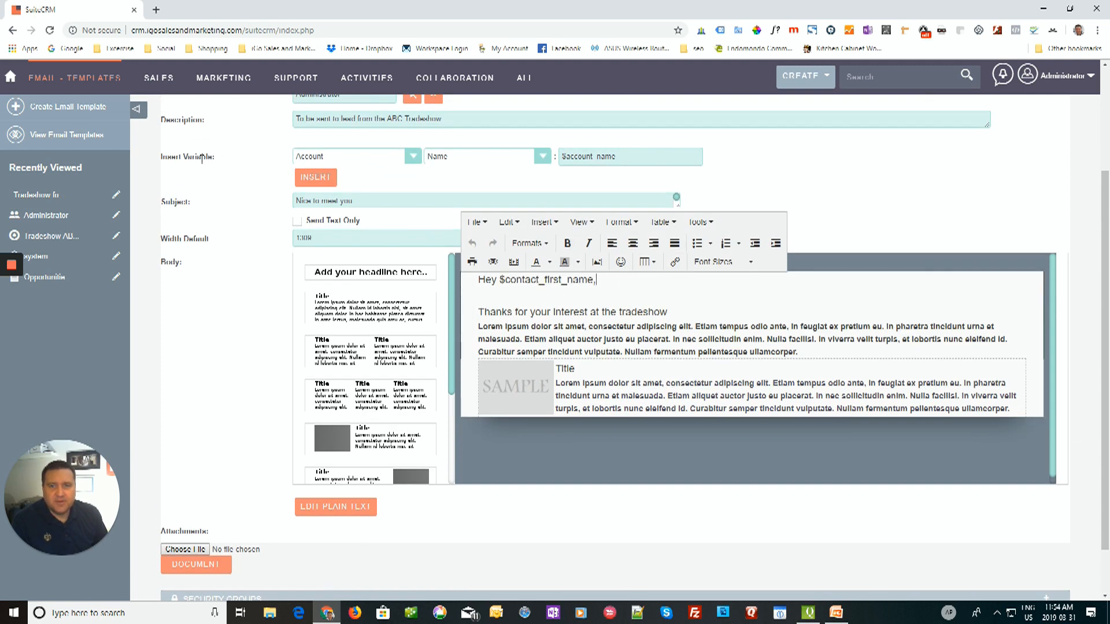
{"action": "left_click", "coordinate": [346, 156]}
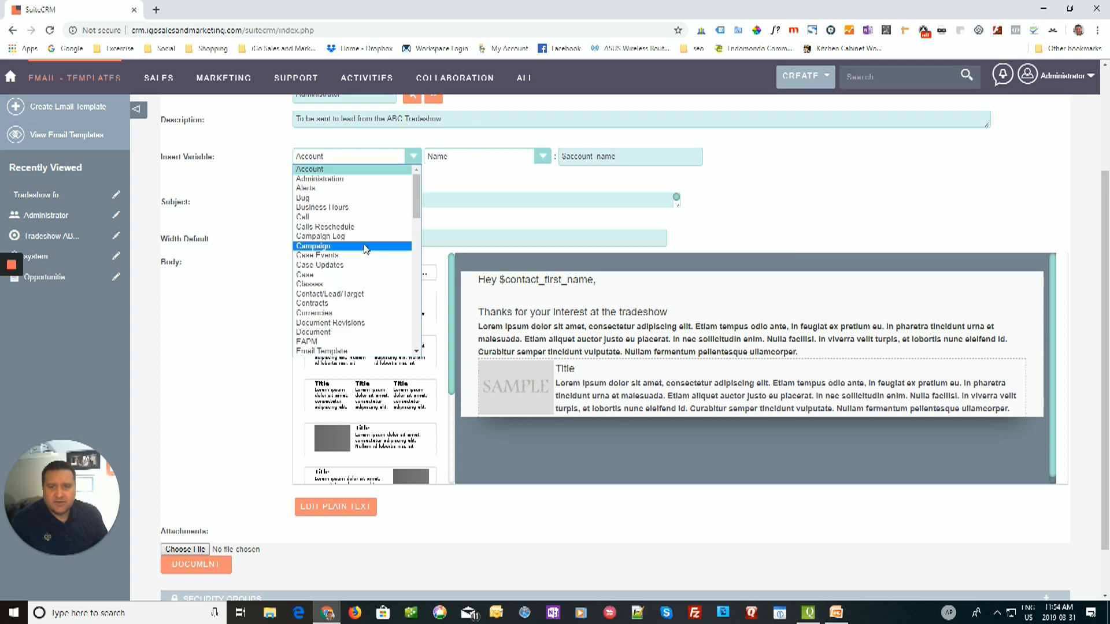
{"action": "left_click", "coordinate": [347, 293]}
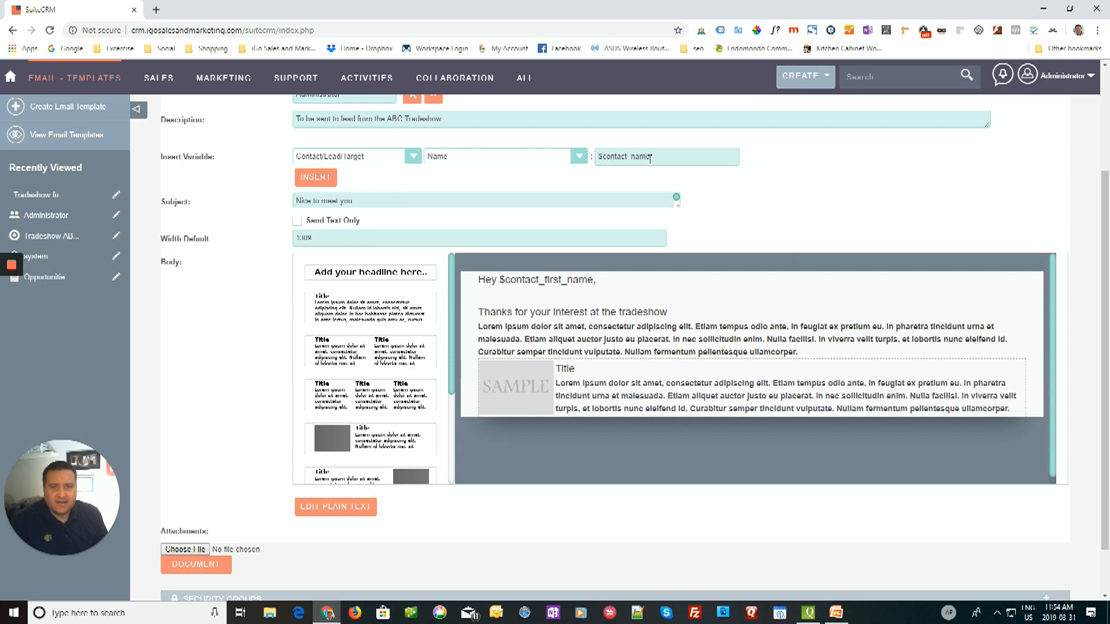
Step: Insert the $contact_name variable at the end of the body's greeting line, and delete the inserted variable again
{"action": "left_click", "coordinate": [611, 283]}
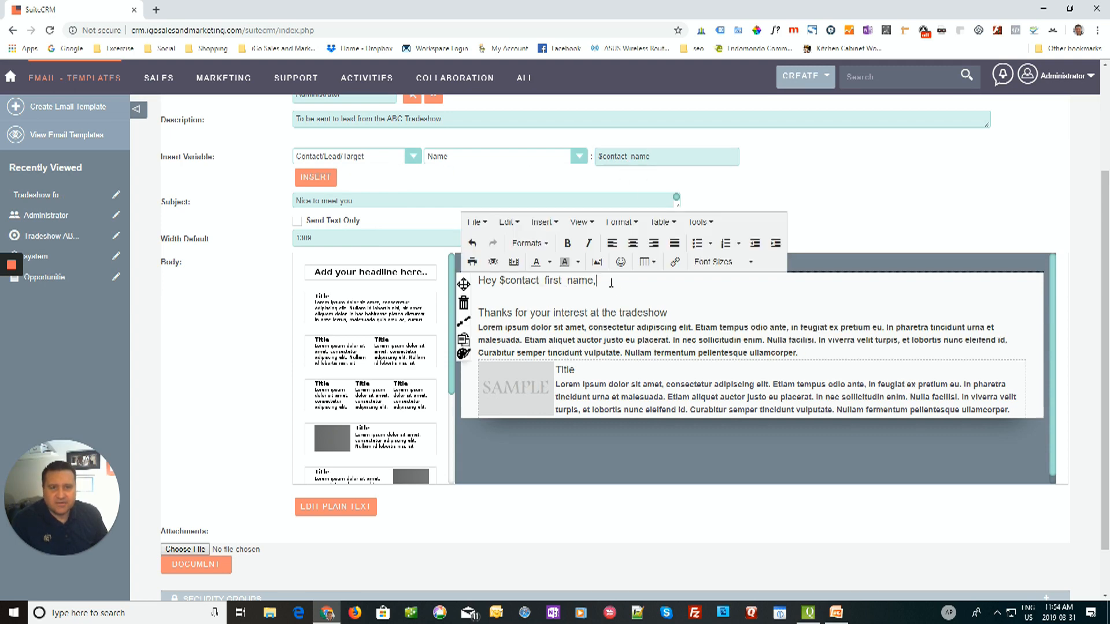
{"action": "left_click", "coordinate": [324, 179]}
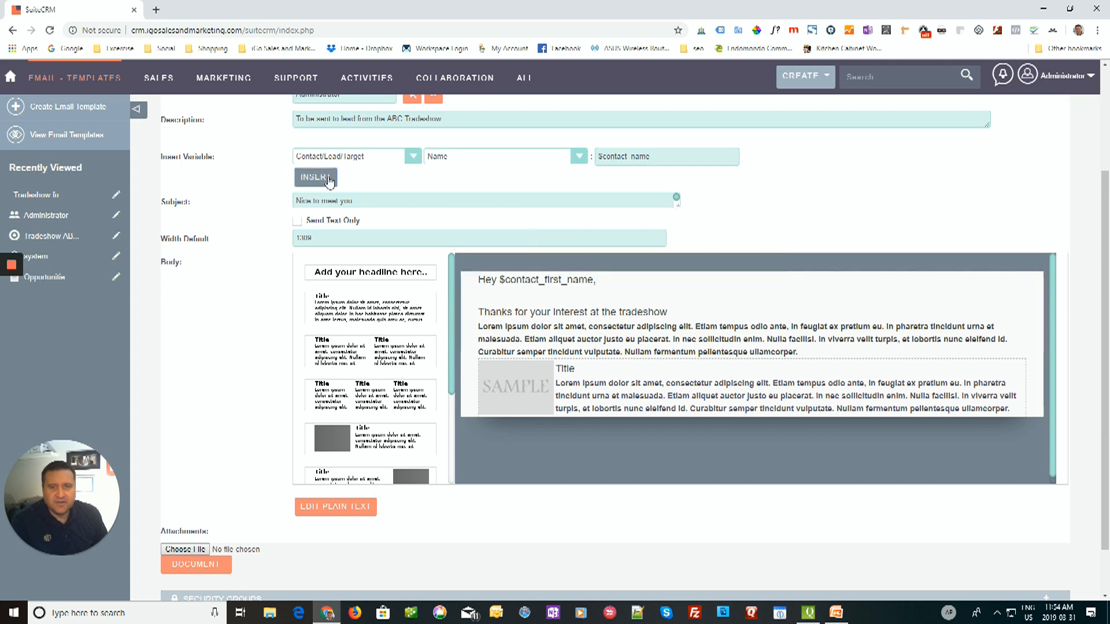
{"action": "left_click_drag", "start_coordinate": [597, 281], "coordinate": [686, 287]}
{"action": "key", "text": "BackSpace"}
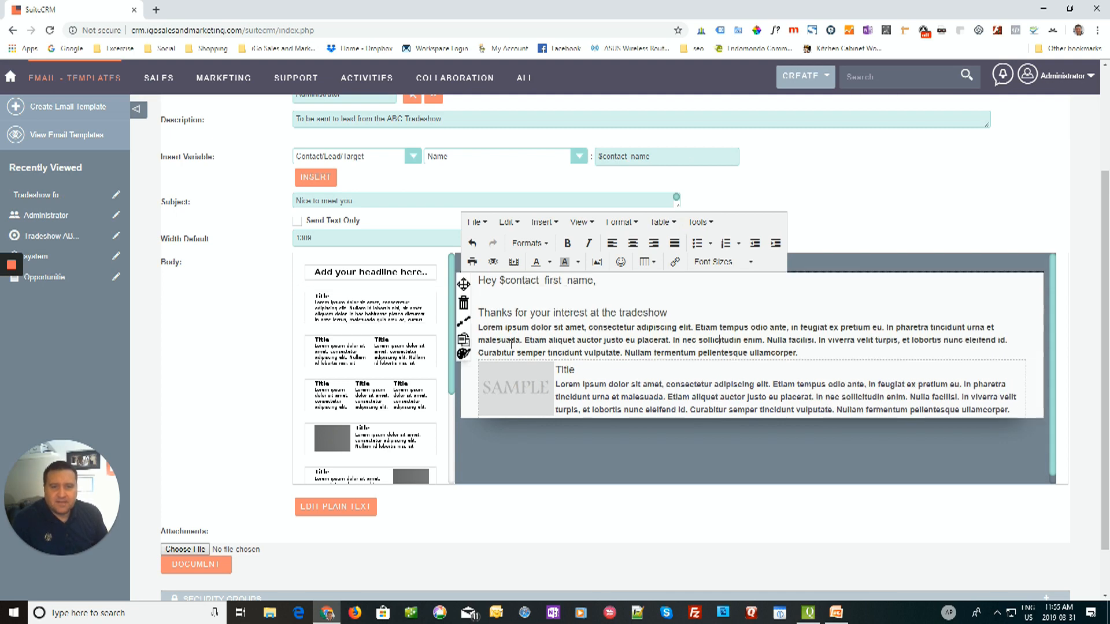
Step: Add a footer block at the end of the template body and replace its placeholder text with the company's name, postal address and phone number
{"action": "scroll", "coordinate": [354, 363], "scroll_direction": "down", "scroll_amount": 3}
{"action": "scroll", "coordinate": [353, 363], "scroll_direction": "down", "scroll_amount": 3}
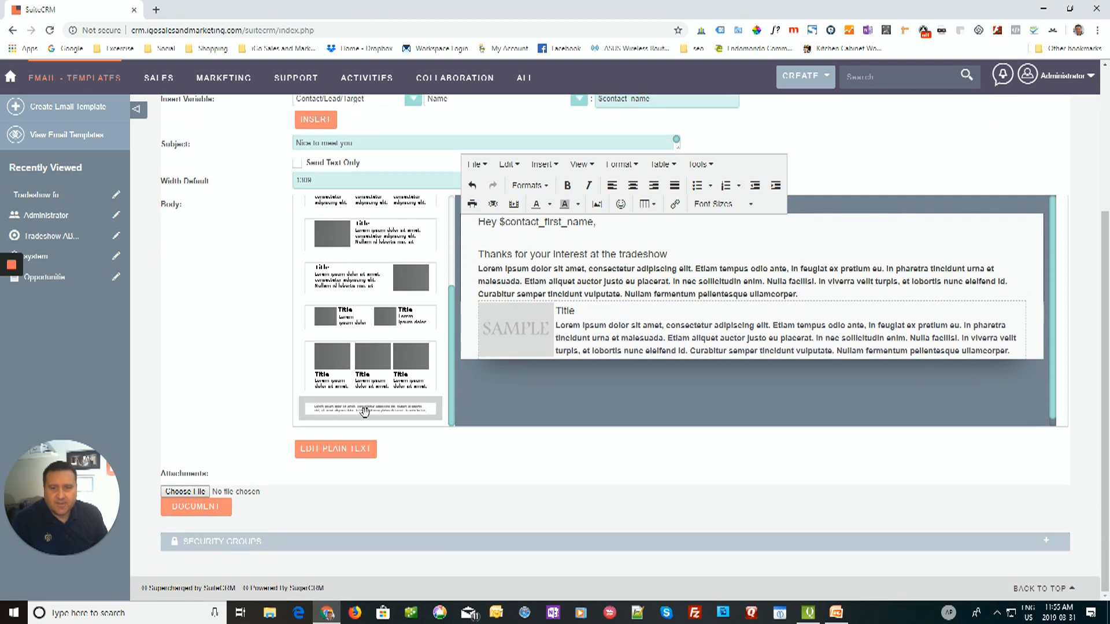
{"action": "left_click_drag", "start_coordinate": [376, 419], "coordinate": [535, 386]}
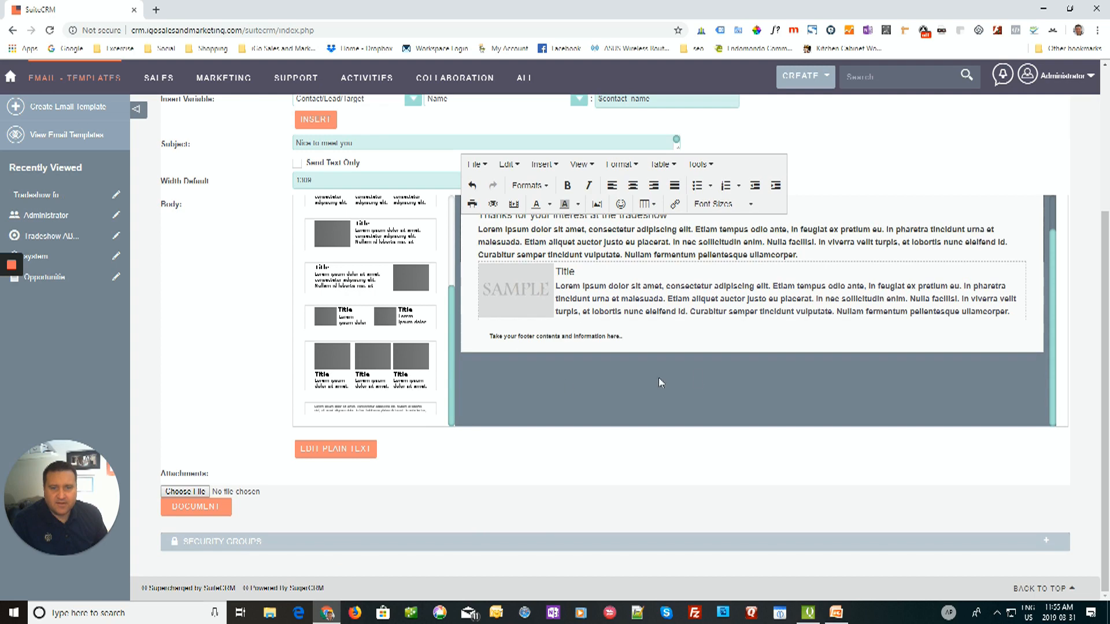
{"action": "triple_click", "coordinate": [534, 337]}
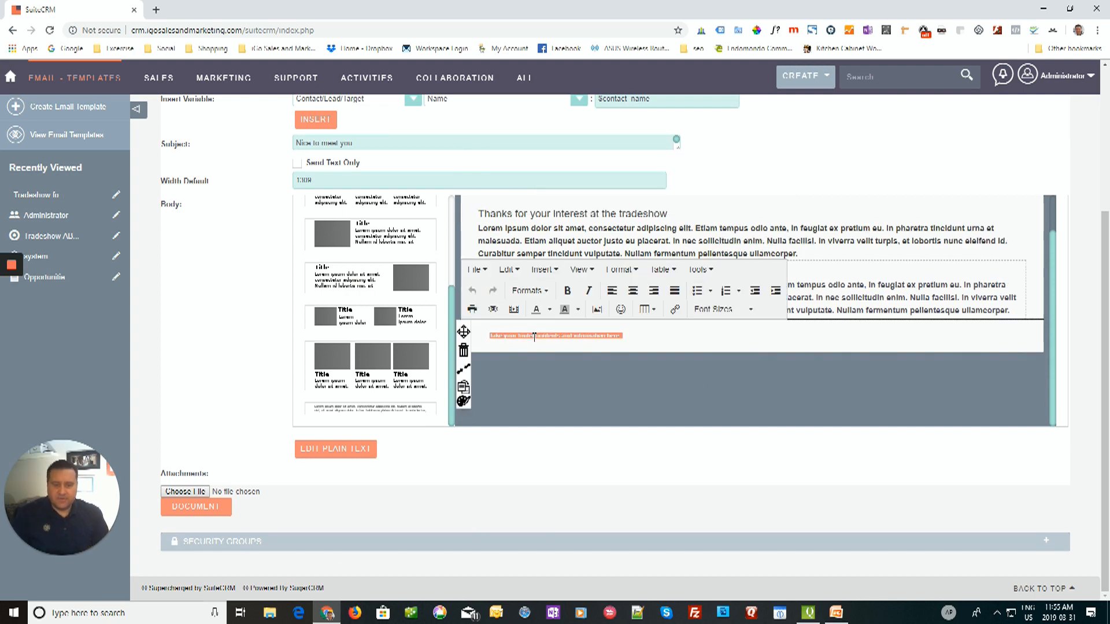
{"action": "type", "text": "dfd"}
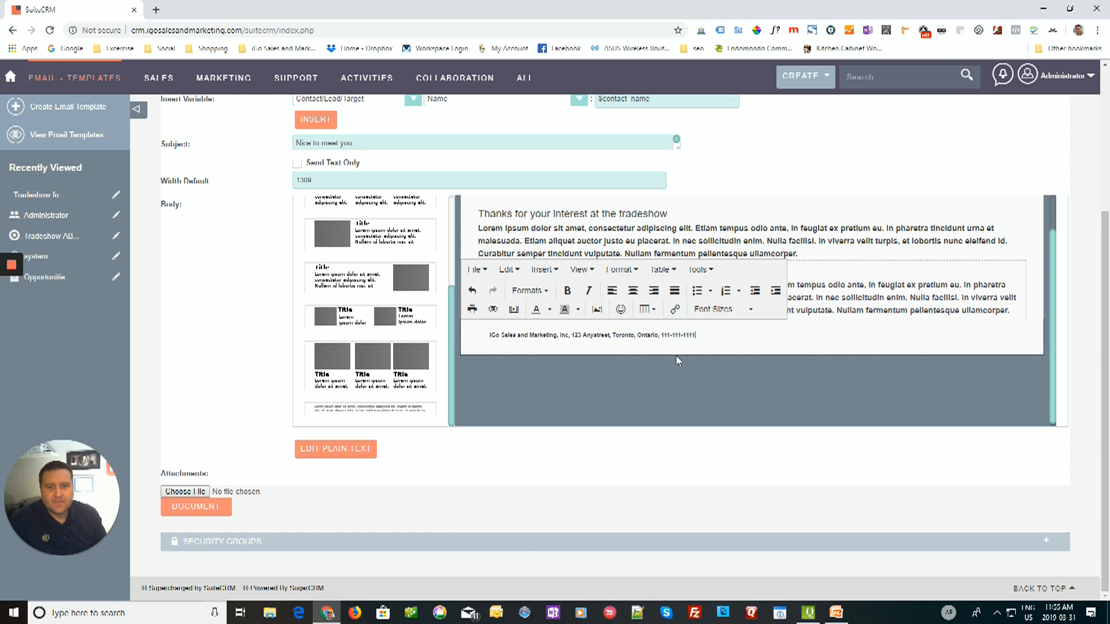
Step: Examine which modules can supply variables for the email template, and leave Contact/Lead/Target selected
{"action": "scroll", "coordinate": [376, 386], "scroll_direction": "up", "scroll_amount": 3}
{"action": "scroll", "coordinate": [272, 315], "scroll_direction": "up", "scroll_amount": 4}
{"action": "scroll", "coordinate": [303, 324], "scroll_direction": "down", "scroll_amount": 4}
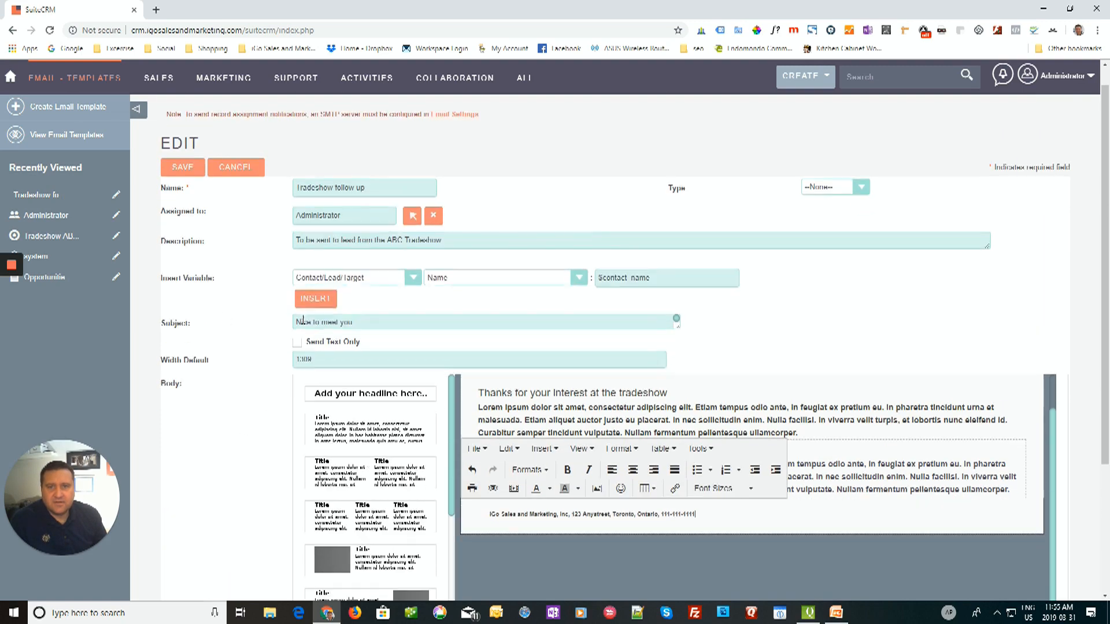
{"action": "scroll", "coordinate": [308, 324], "scroll_direction": "up", "scroll_amount": 3}
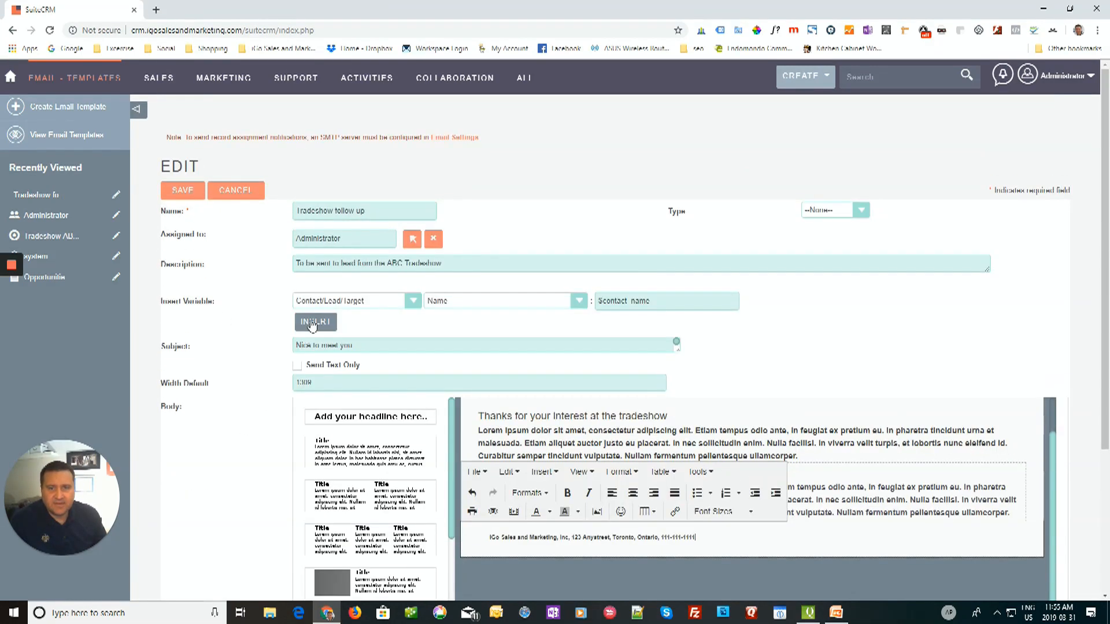
{"action": "scroll", "coordinate": [763, 313], "scroll_direction": "down", "scroll_amount": 2}
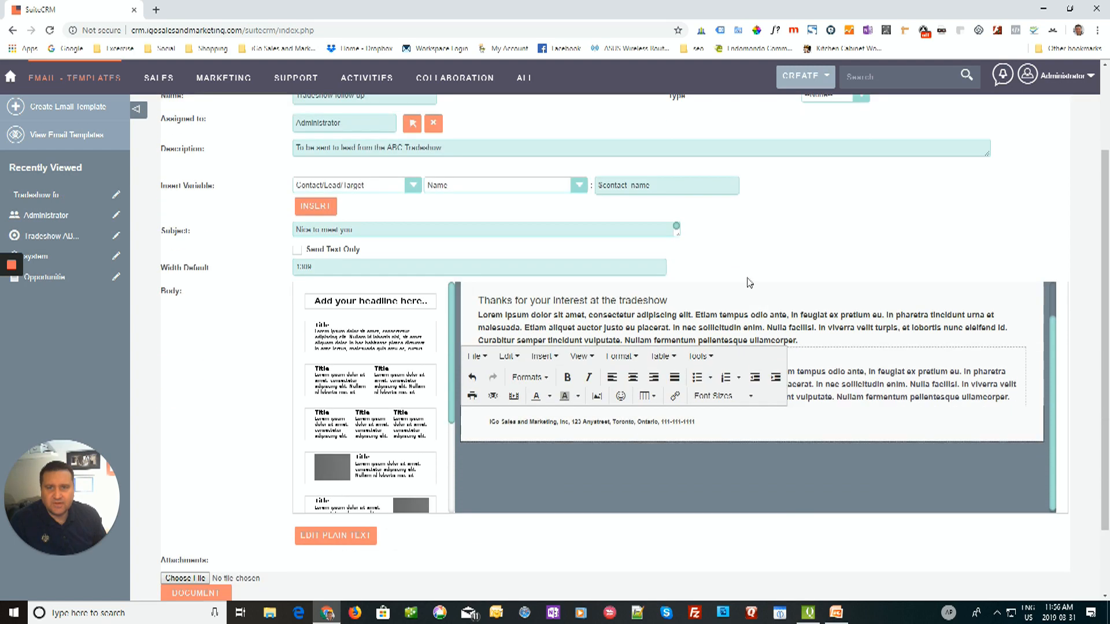
{"action": "left_click", "coordinate": [413, 186]}
{"action": "scroll", "coordinate": [372, 332], "scroll_direction": "down", "scroll_amount": 5}
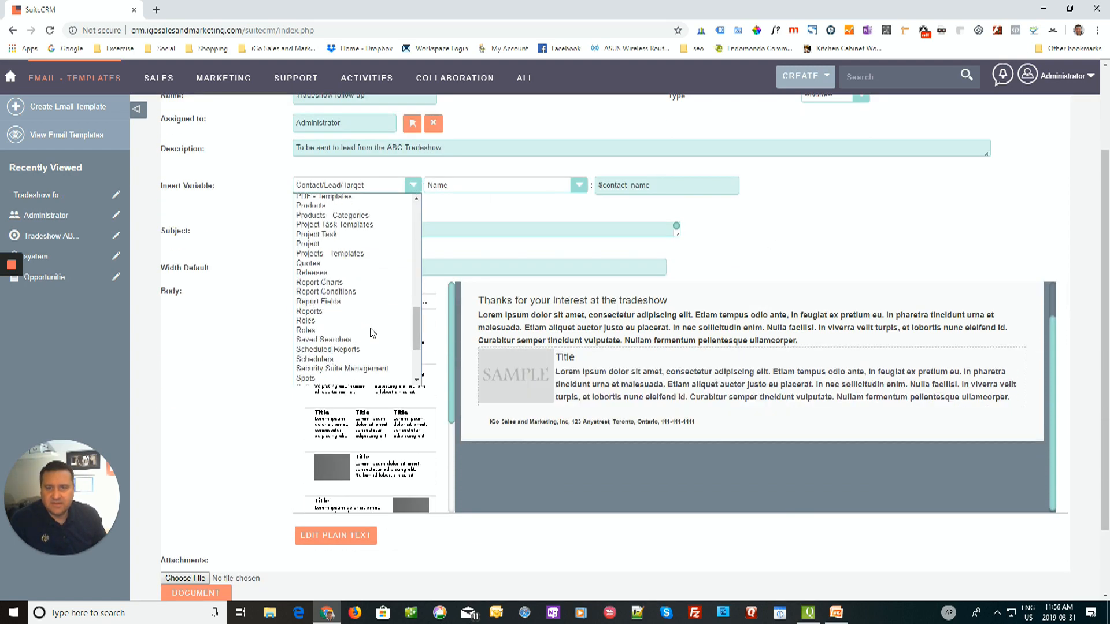
{"action": "scroll", "coordinate": [372, 332], "scroll_direction": "down", "scroll_amount": 5}
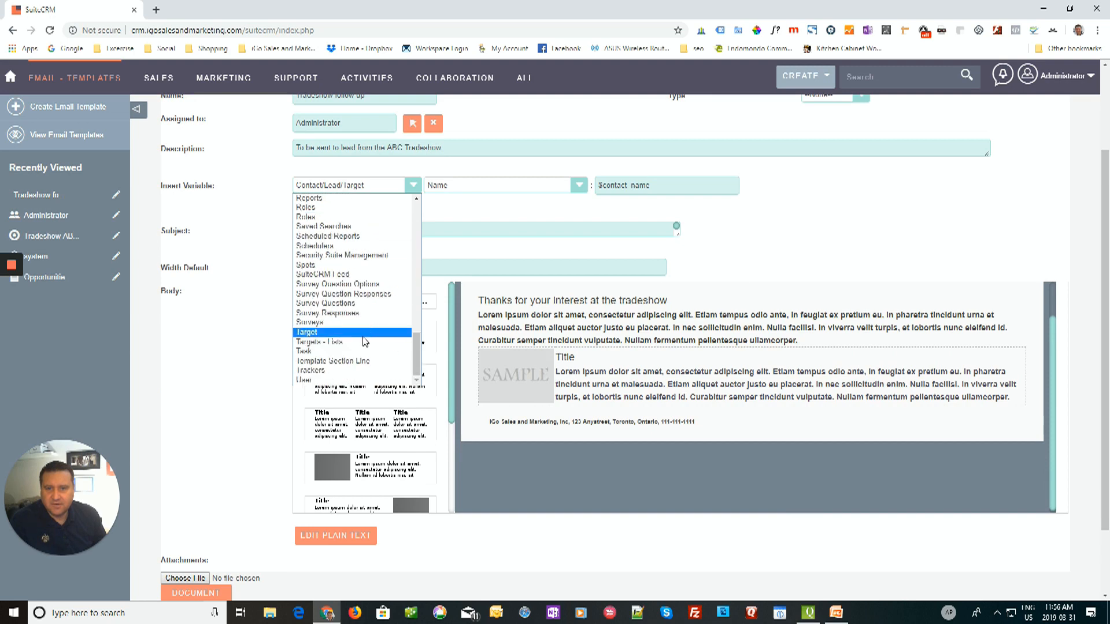
{"action": "scroll", "coordinate": [352, 347], "scroll_direction": "up", "scroll_amount": 10}
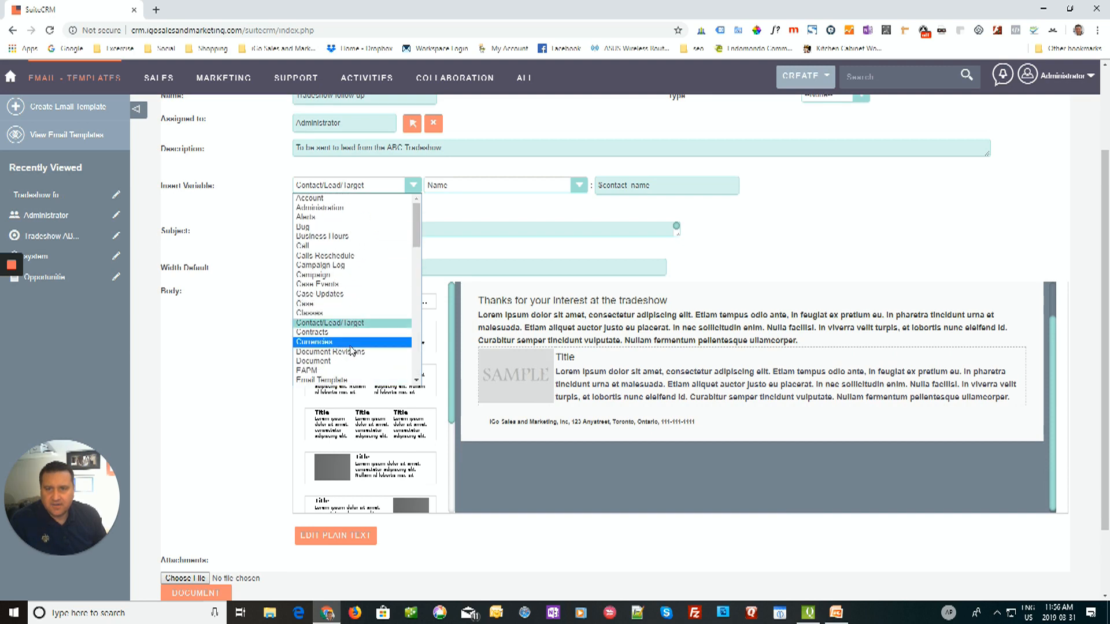
{"action": "scroll", "coordinate": [352, 332], "scroll_direction": "down", "scroll_amount": 4}
{"action": "scroll", "coordinate": [351, 335], "scroll_direction": "down", "scroll_amount": 4}
{"action": "left_click", "coordinate": [908, 198]}
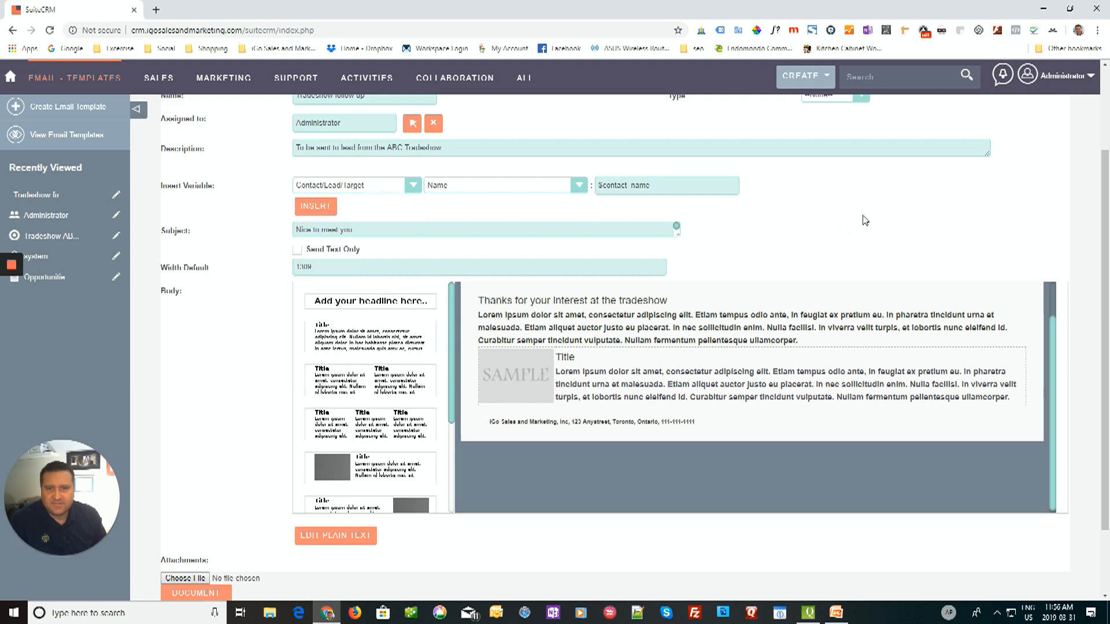
Step: Review the finished fields and body of the "Tradeshow follow up" template and save it
{"action": "scroll", "coordinate": [826, 249], "scroll_direction": "down", "scroll_amount": 3}
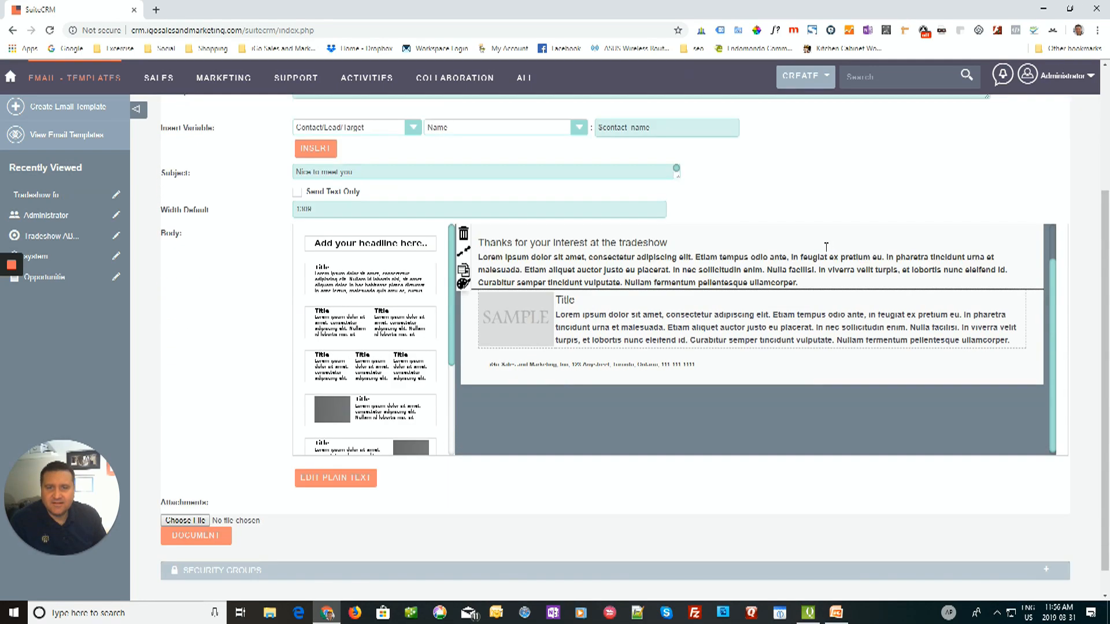
{"action": "scroll", "coordinate": [893, 316], "scroll_direction": "up", "scroll_amount": 3}
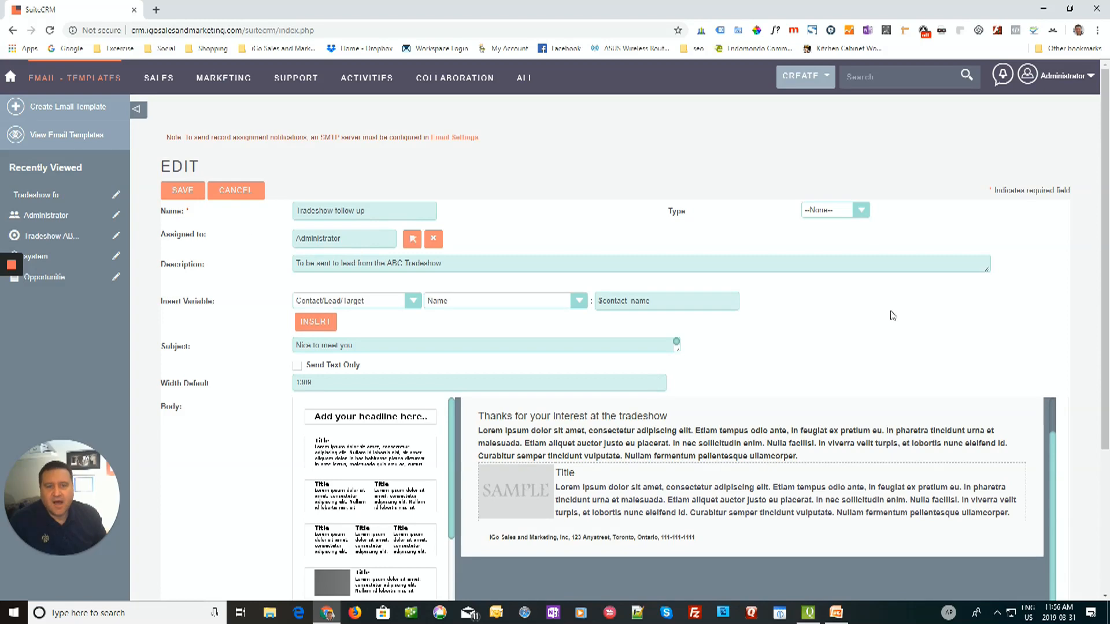
{"action": "scroll", "coordinate": [894, 316], "scroll_direction": "down", "scroll_amount": 2}
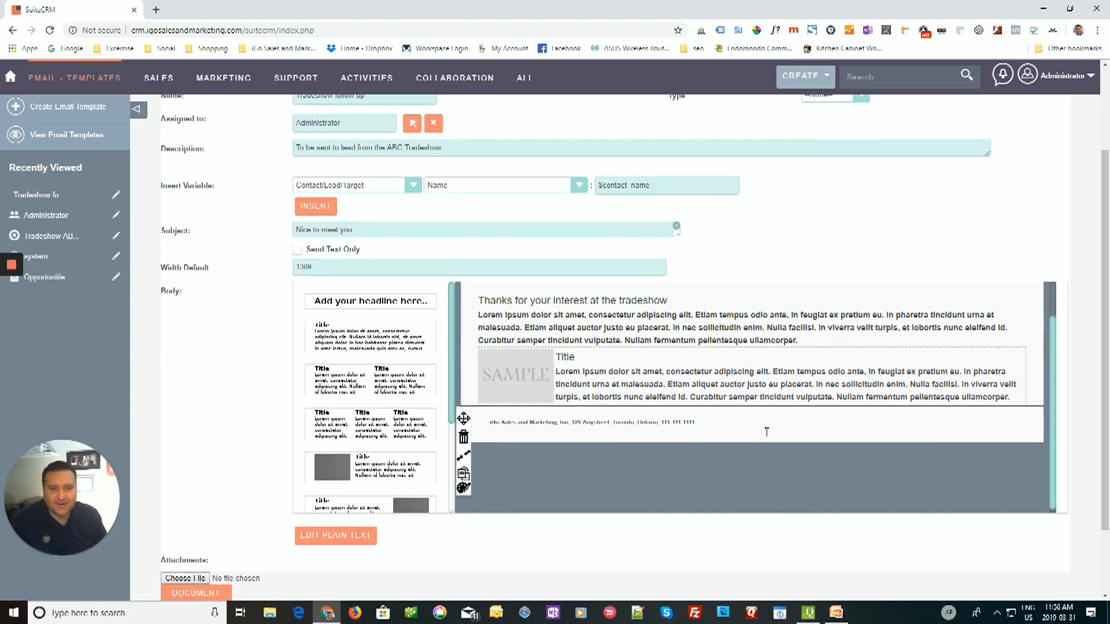
{"action": "scroll", "coordinate": [767, 432], "scroll_direction": "up", "scroll_amount": 2}
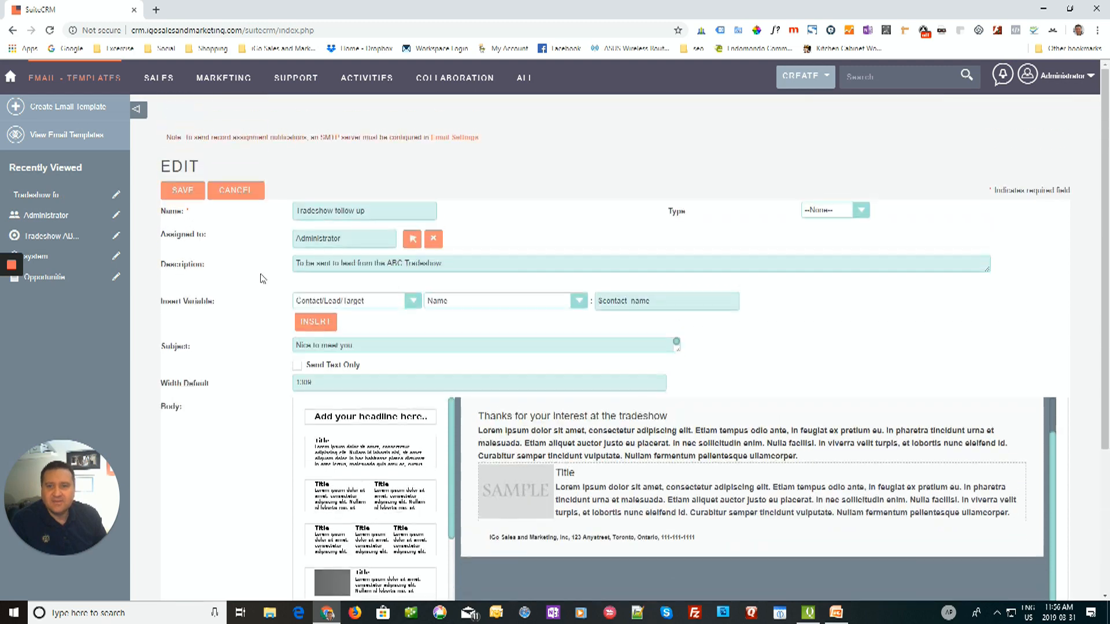
{"action": "left_click", "coordinate": [181, 191]}
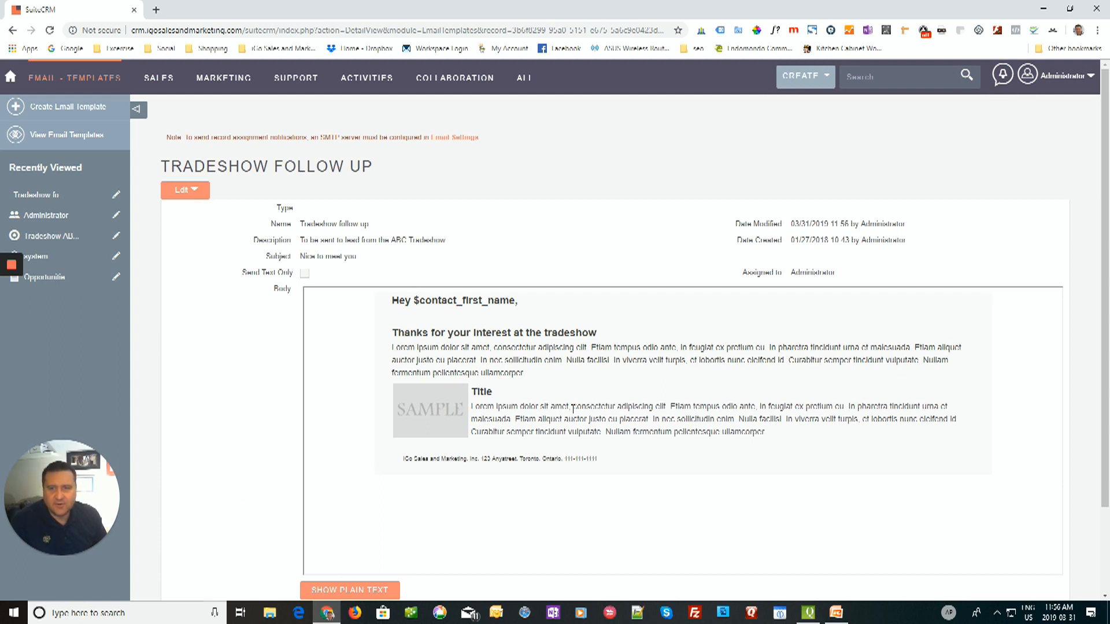
Step: Switch to PowerPoint to highlight the "Target List (at least one)" item on the requirements slide, and return to SuiteCRM in the browser
{"action": "left_click", "coordinate": [837, 613]}
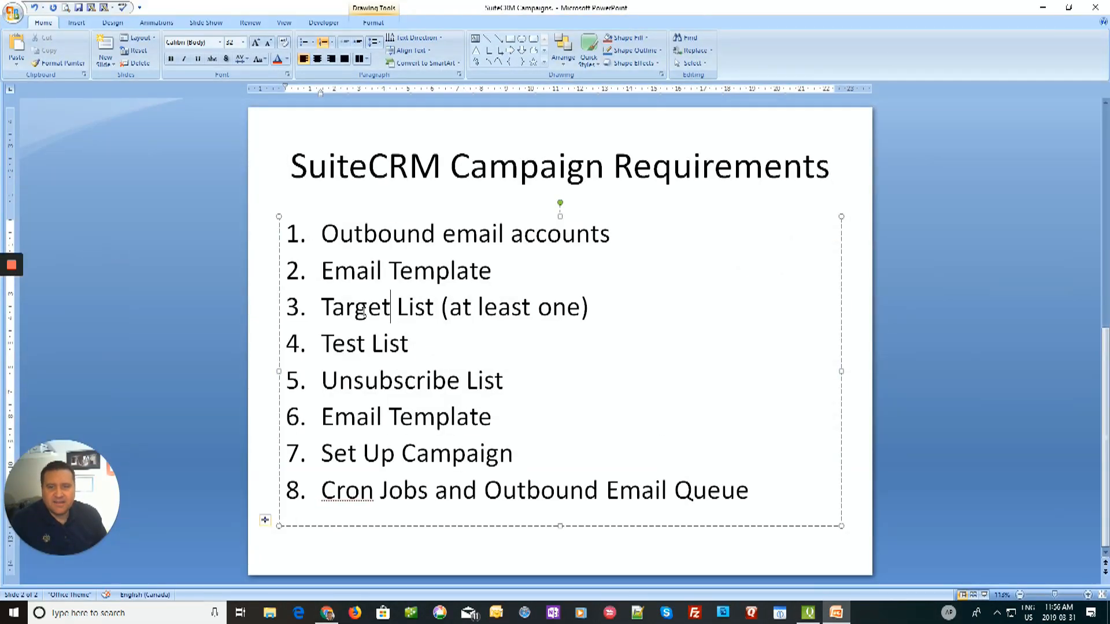
{"action": "left_click_drag", "start_coordinate": [321, 303], "coordinate": [599, 309]}
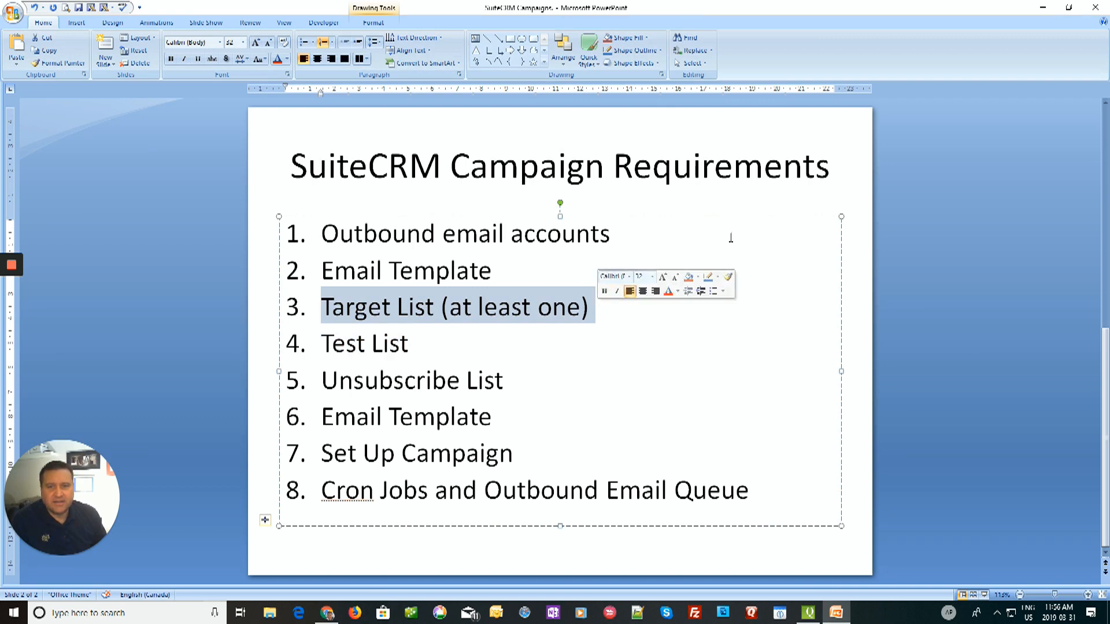
{"action": "left_click", "coordinate": [1043, 8]}
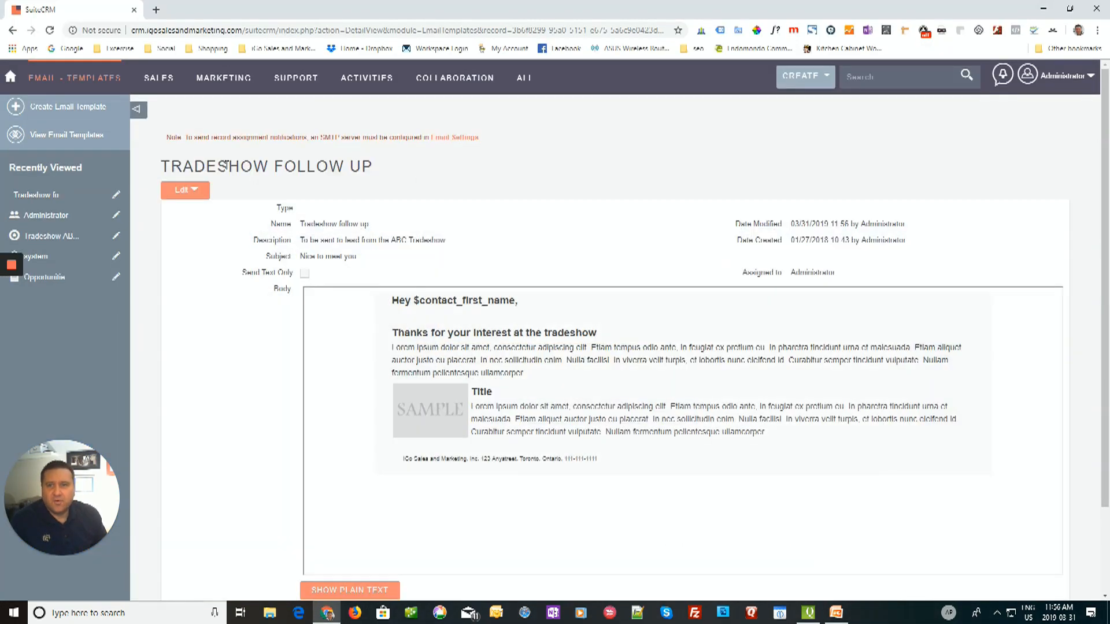
Step: Open the "Tradeshow ABC Follow up" list from the marketing target lists and review its contacts and leads
{"action": "mouse_move", "coordinate": [223, 81]}
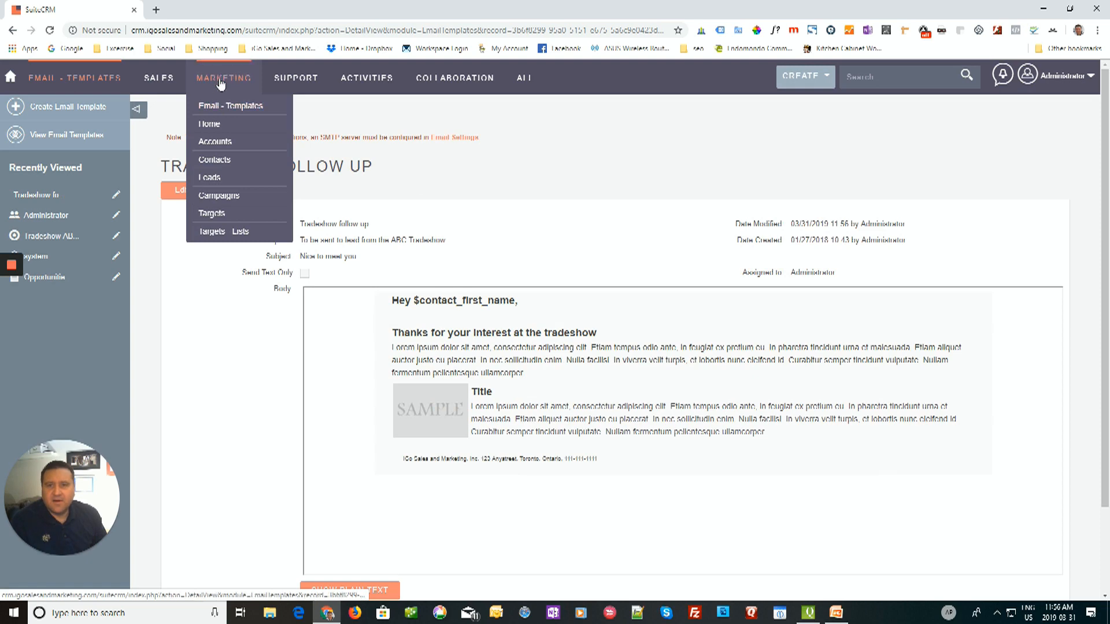
{"action": "left_click", "coordinate": [212, 234]}
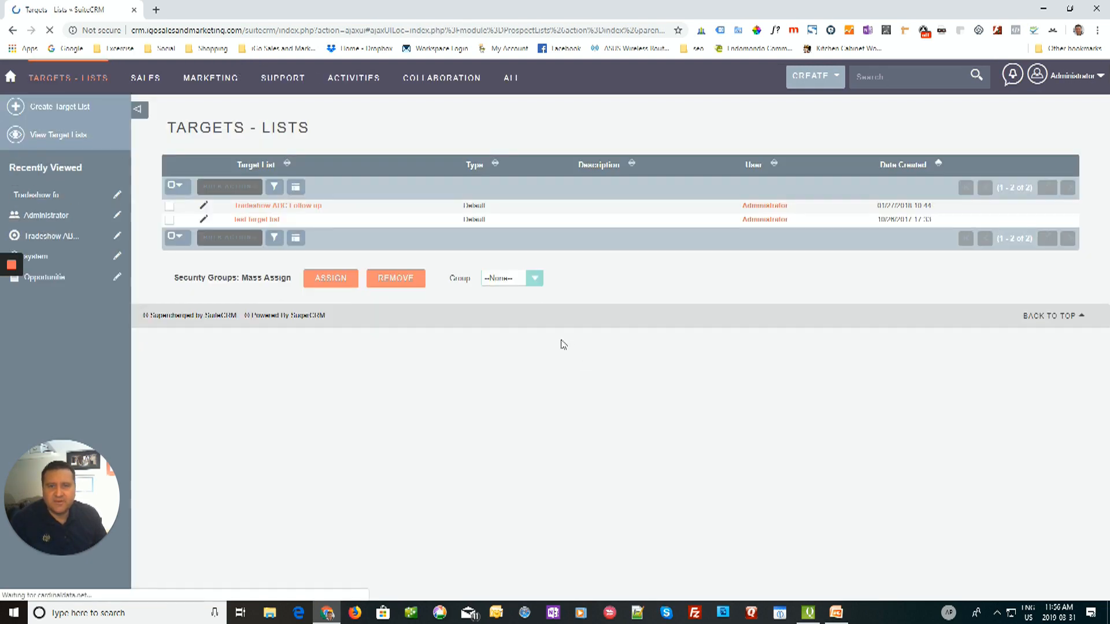
{"action": "mouse_move", "coordinate": [313, 99]}
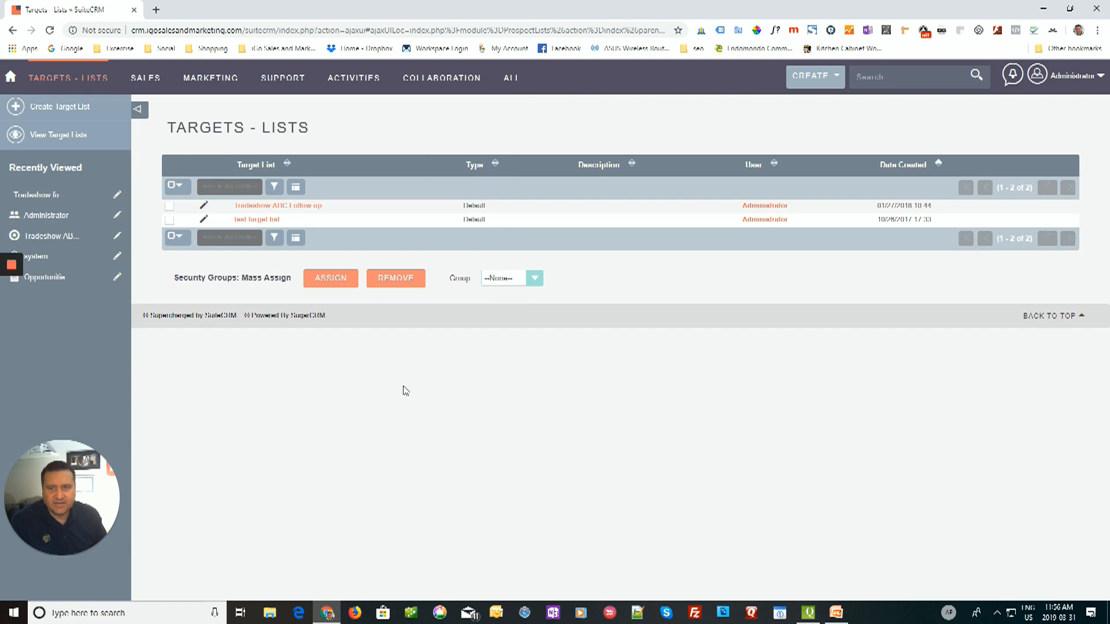
{"action": "left_click", "coordinate": [293, 208]}
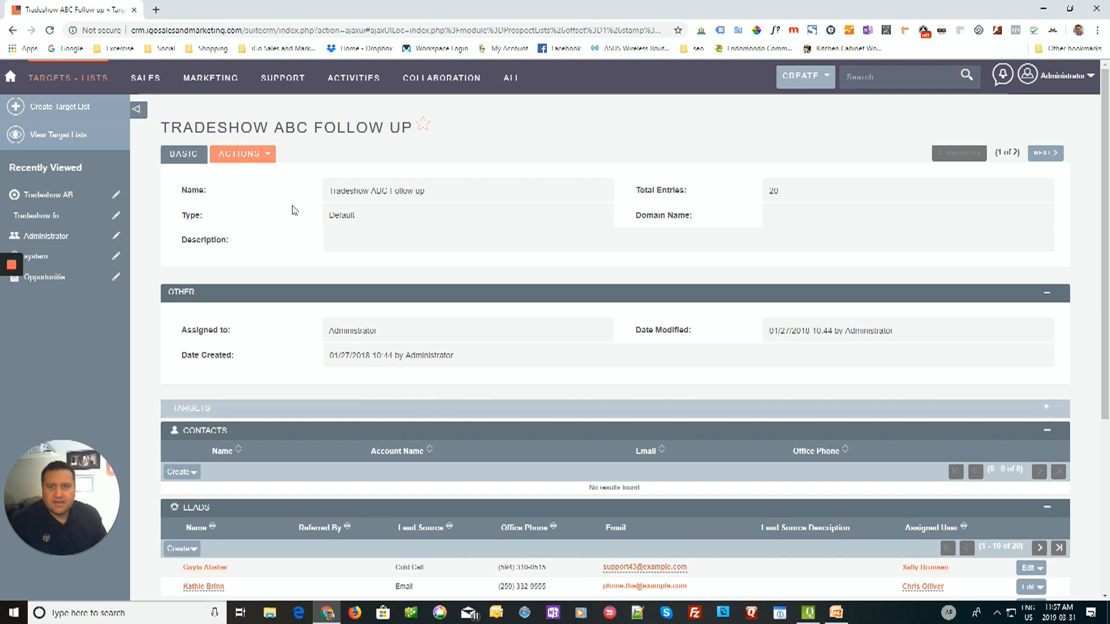
{"action": "scroll", "coordinate": [293, 207], "scroll_direction": "down", "scroll_amount": 4}
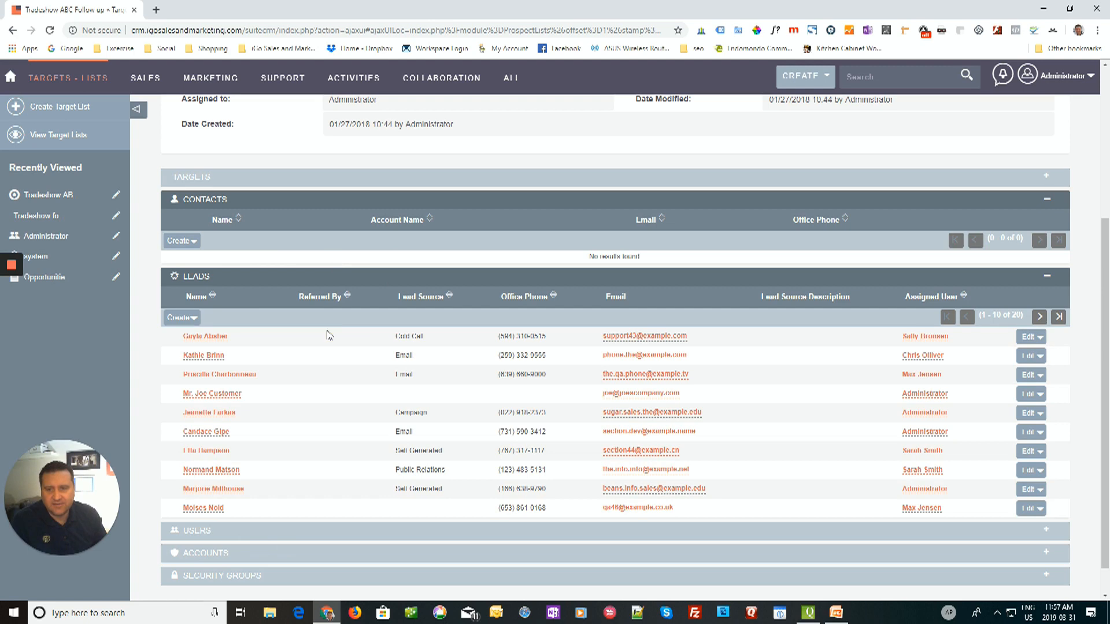
{"action": "scroll", "coordinate": [328, 349], "scroll_direction": "up", "scroll_amount": 2}
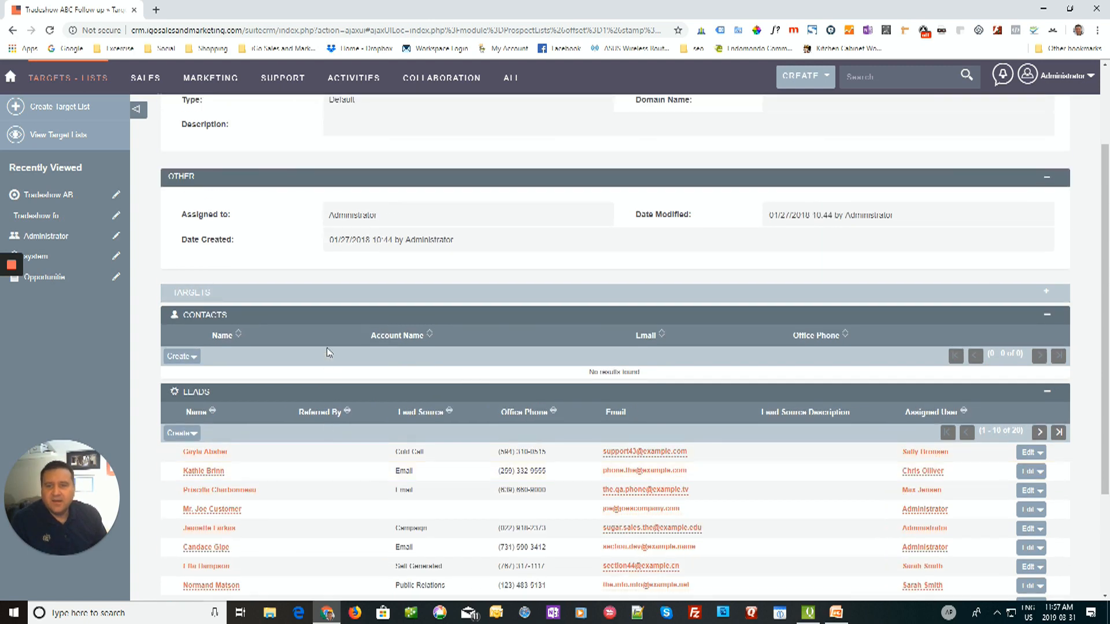
{"action": "scroll", "coordinate": [386, 353], "scroll_direction": "down", "scroll_amount": 1}
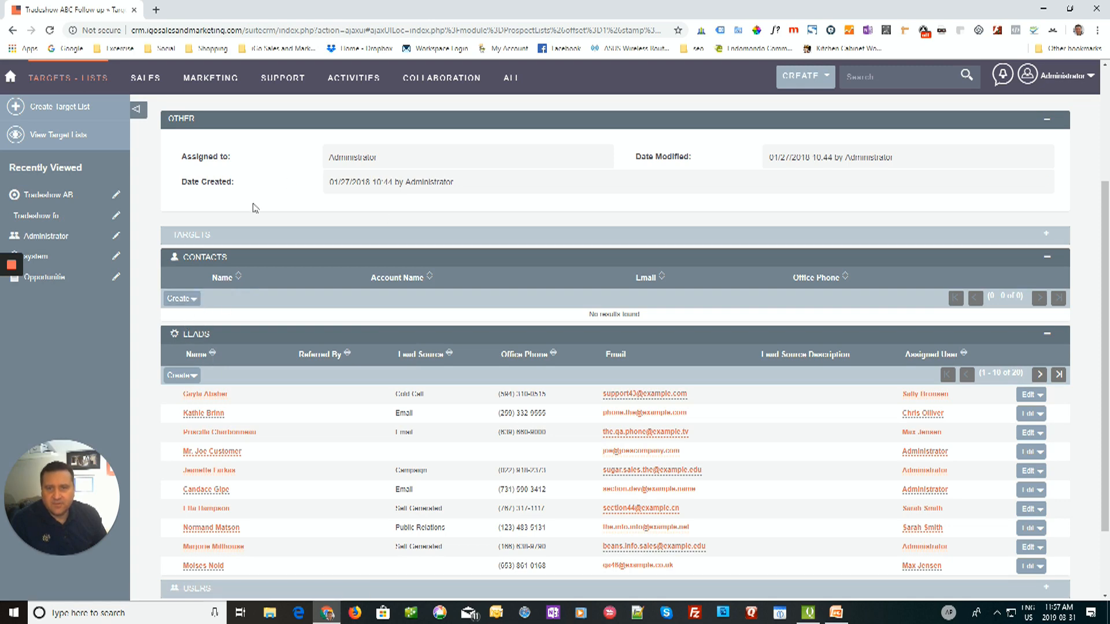
Step: Add two existing contacts to the target list: the self-generated Director Sales of Tracker Com LP and the IT Developer of Hammer Group Inc
{"action": "left_click", "coordinate": [193, 306]}
{"action": "left_click", "coordinate": [197, 321]}
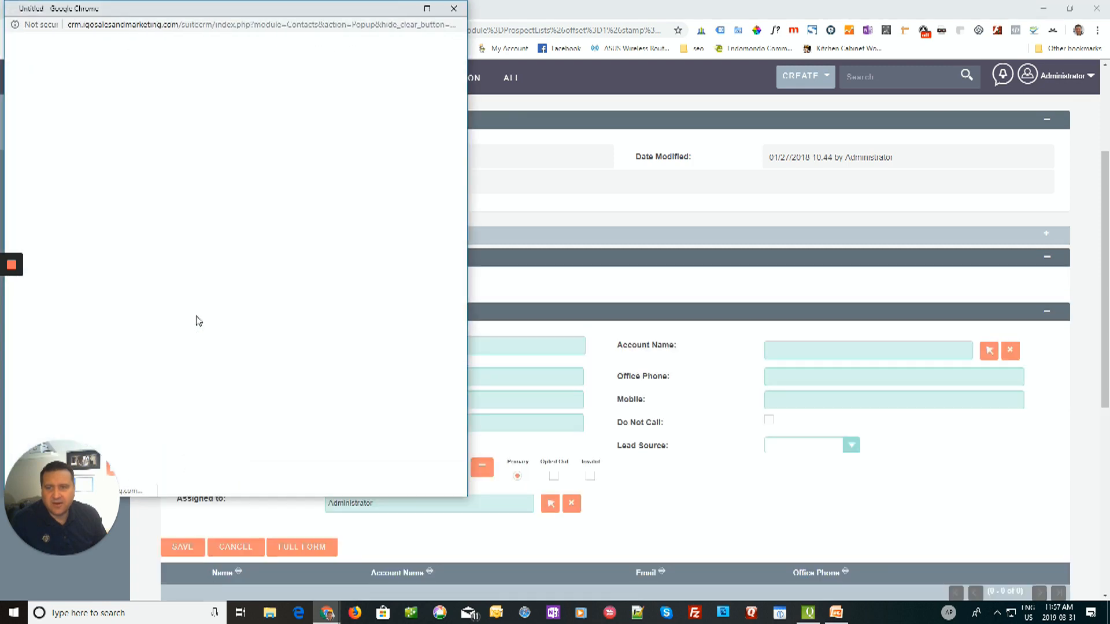
{"action": "scroll", "coordinate": [168, 255], "scroll_direction": "down", "scroll_amount": 5}
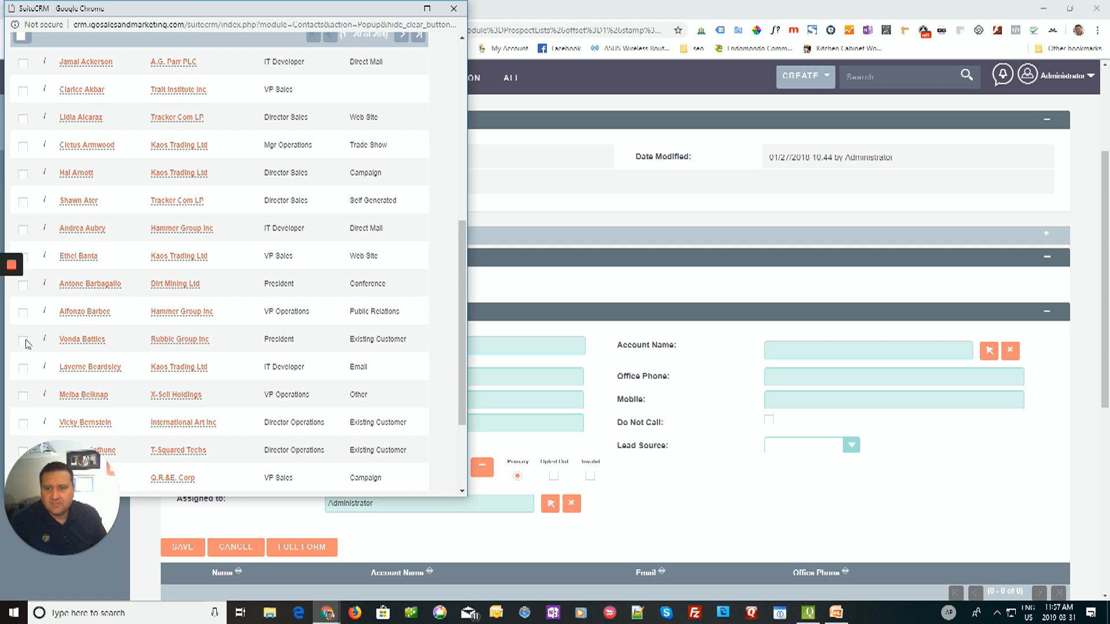
{"action": "left_click_drag", "start_coordinate": [224, 11], "coordinate": [532, 71]}
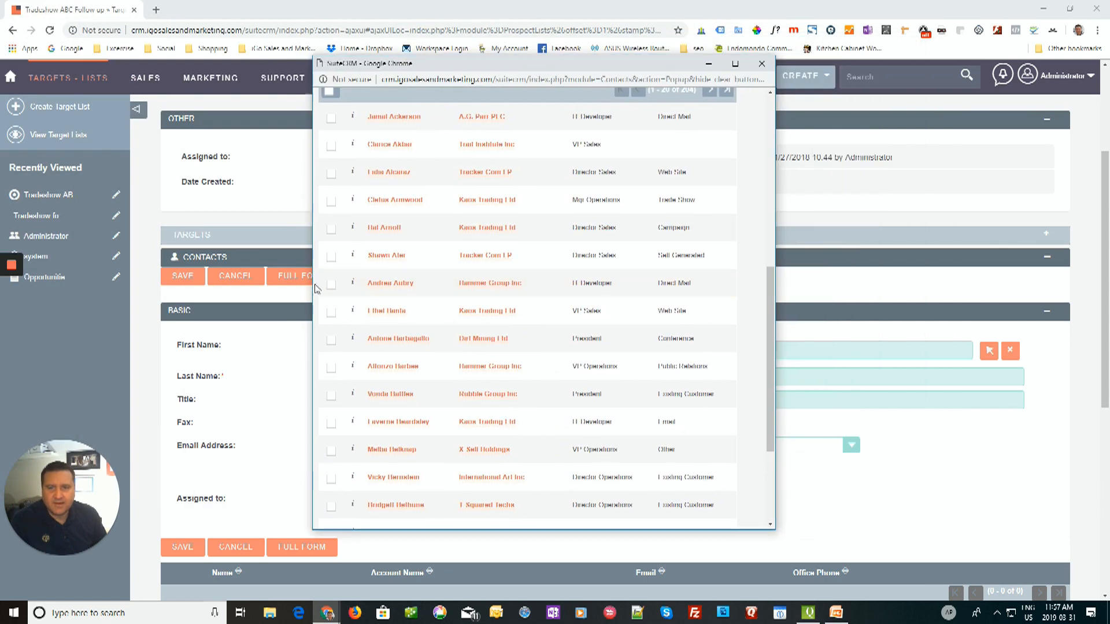
{"action": "left_click", "coordinate": [331, 285]}
{"action": "left_click", "coordinate": [332, 258]}
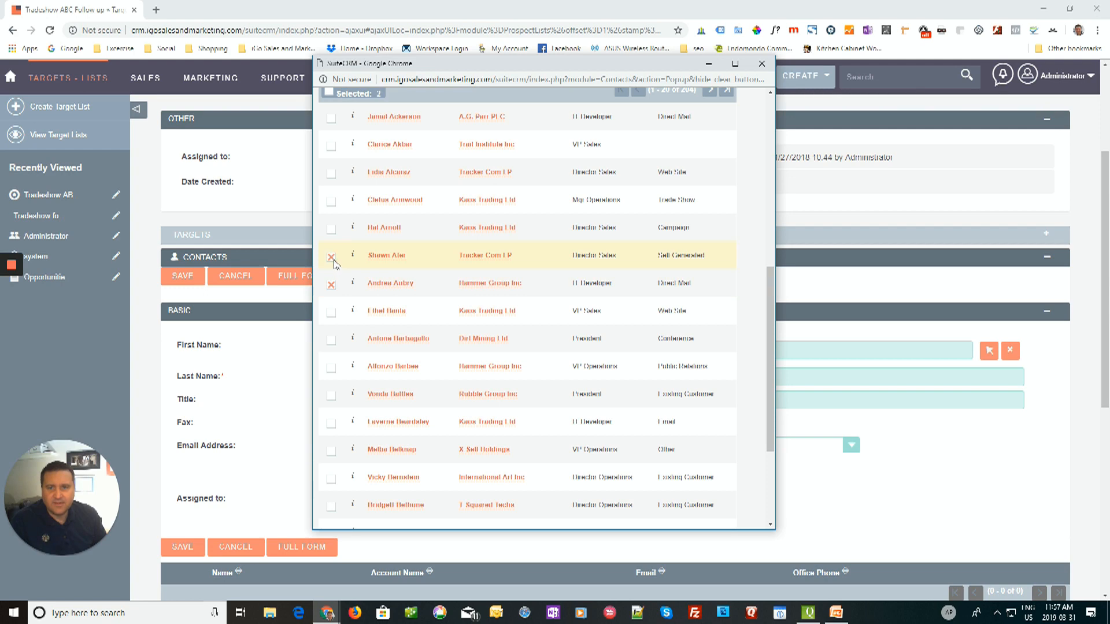
{"action": "scroll", "coordinate": [347, 324], "scroll_direction": "up", "scroll_amount": 7}
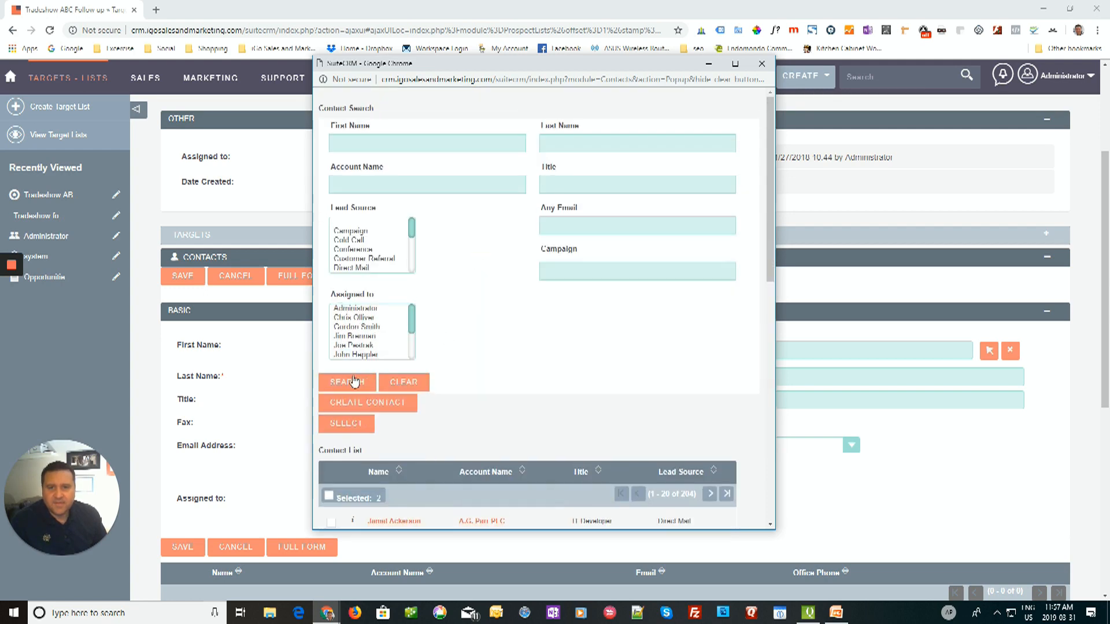
{"action": "left_click", "coordinate": [341, 424]}
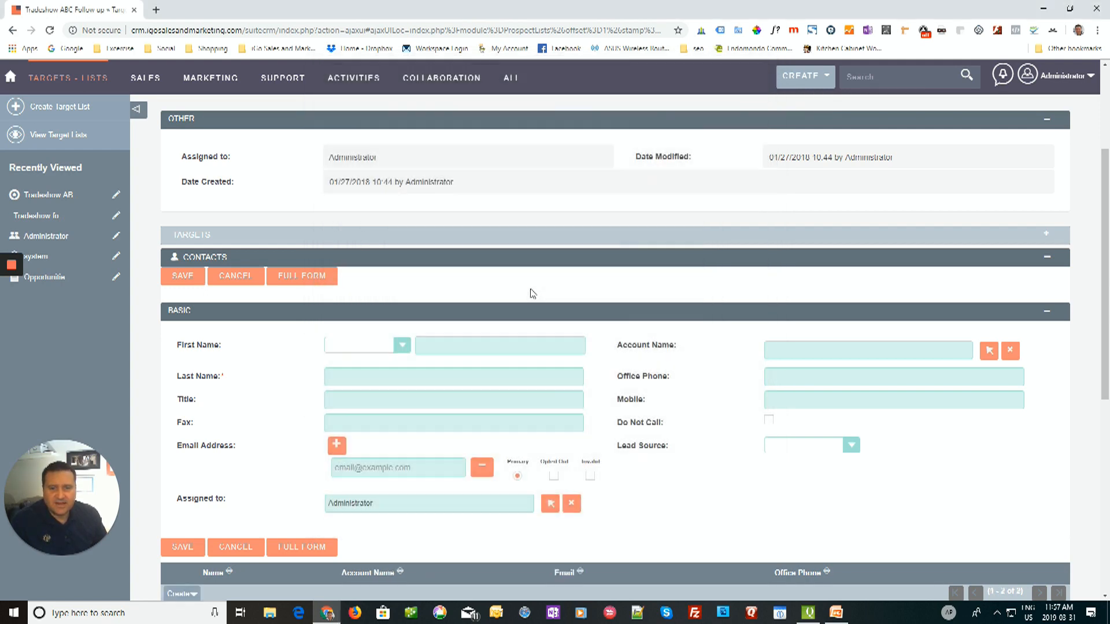
Step: Review the target list's contacts and leads, examine the search fields and records in the existing-contact selection window, and close it
{"action": "scroll", "coordinate": [529, 298], "scroll_direction": "down", "scroll_amount": 7}
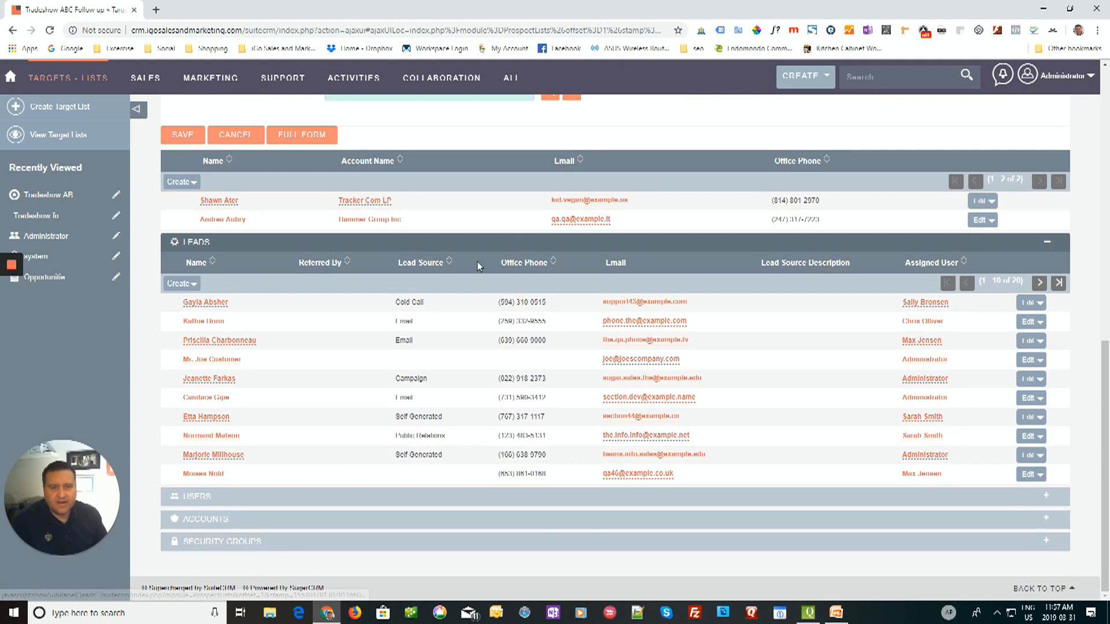
{"action": "scroll", "coordinate": [478, 267], "scroll_direction": "up", "scroll_amount": 2}
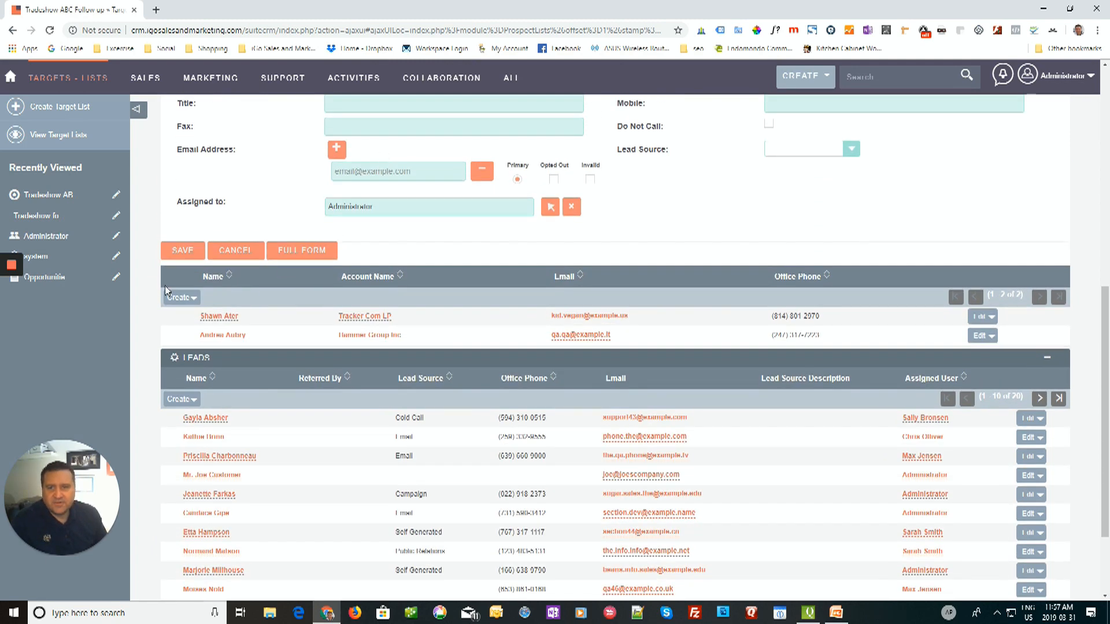
{"action": "left_click", "coordinate": [191, 298]}
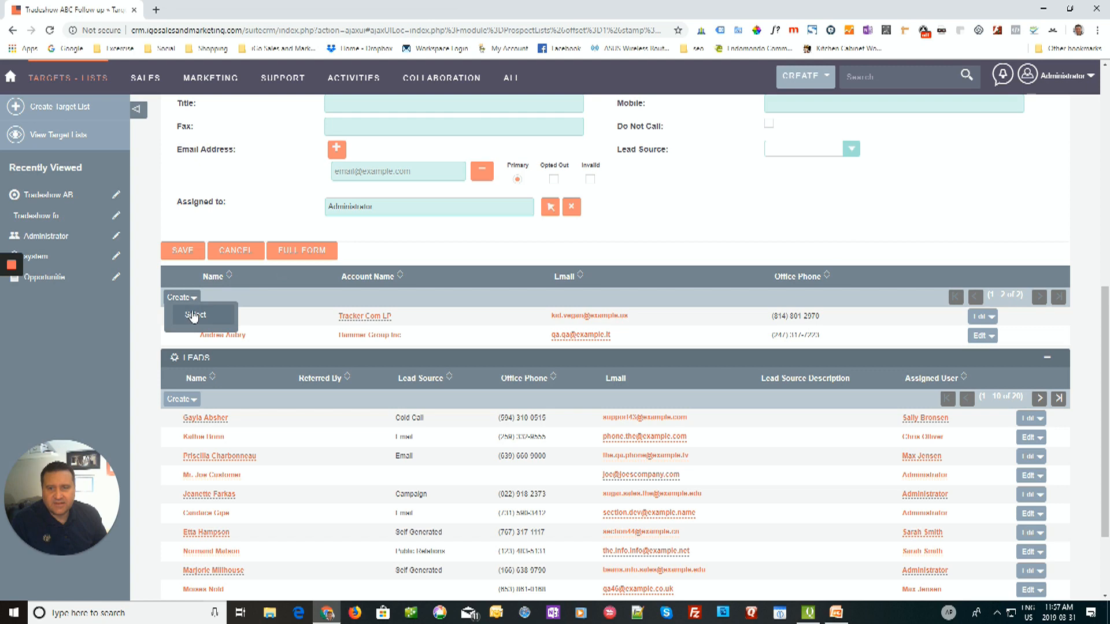
{"action": "left_click", "coordinate": [194, 316]}
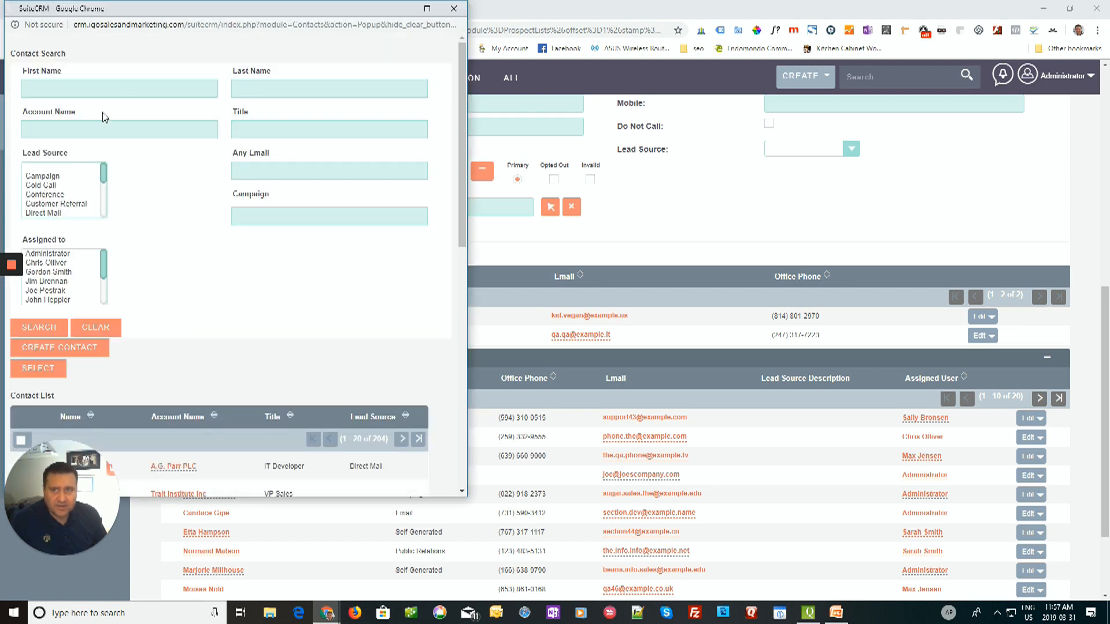
{"action": "left_click", "coordinate": [103, 125]}
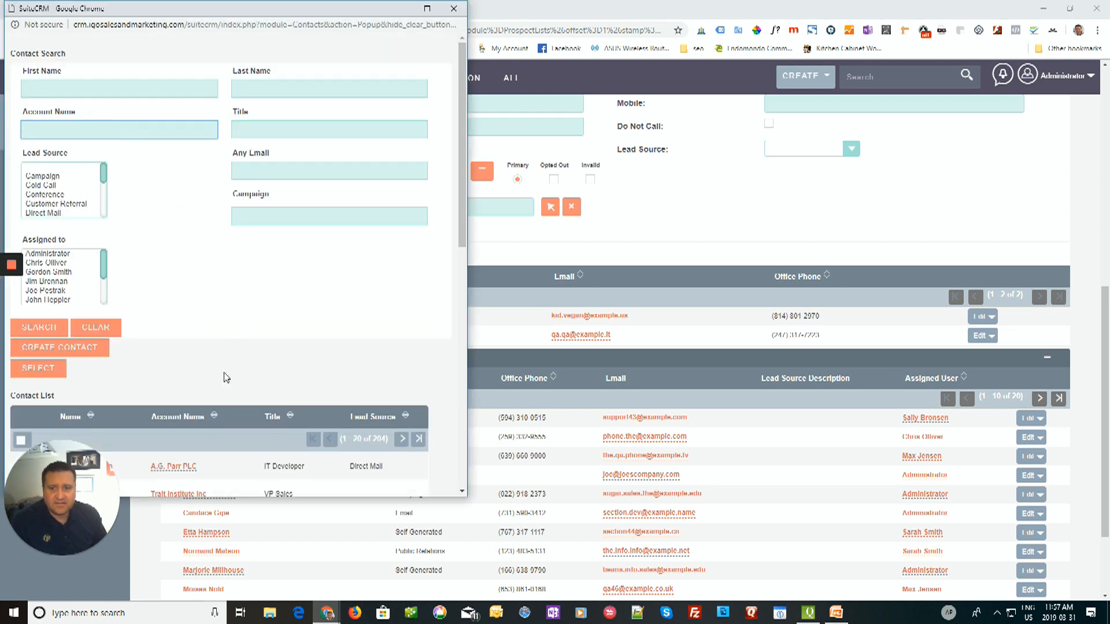
{"action": "scroll", "coordinate": [225, 370], "scroll_direction": "down", "scroll_amount": 4}
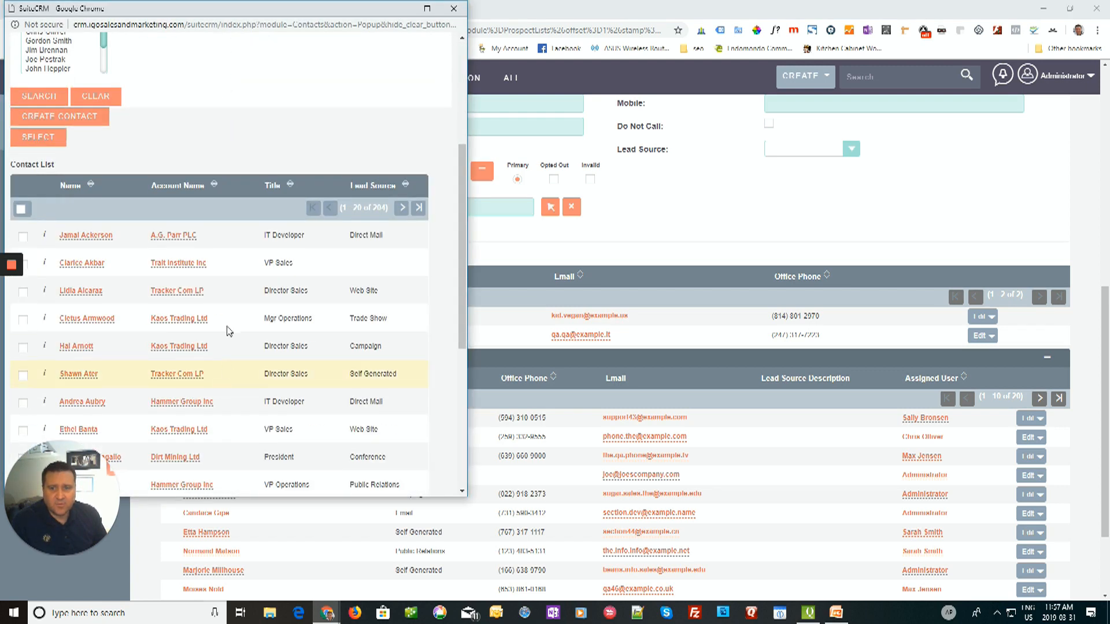
{"action": "left_click", "coordinate": [454, 8]}
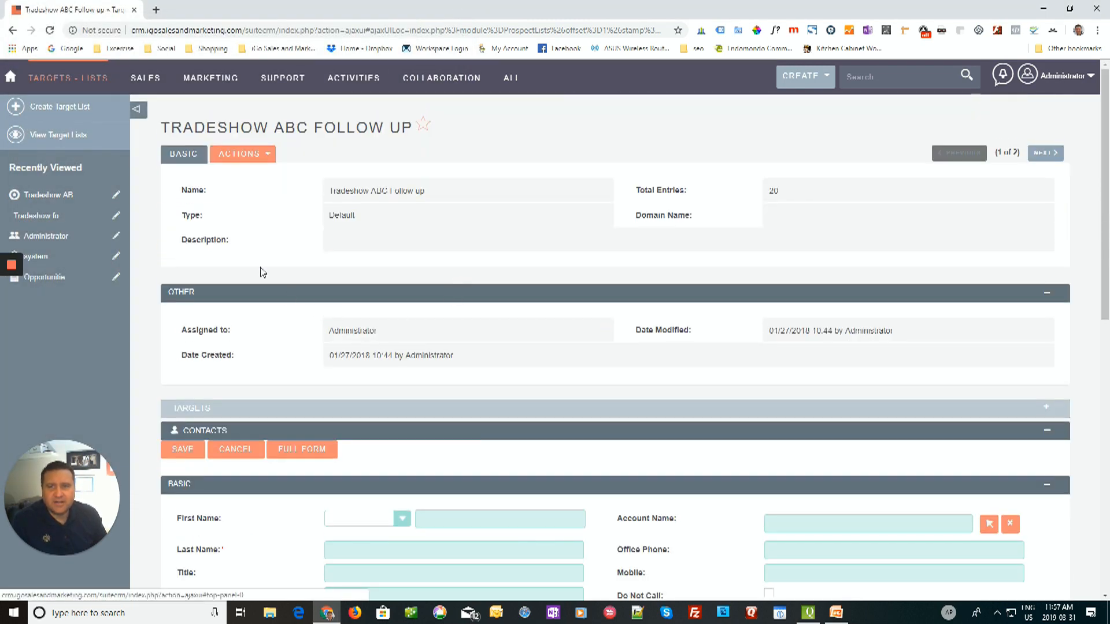
Step: Go to the Contacts module and filter the contacts by the lead source Trade Show
{"action": "mouse_move", "coordinate": [155, 70]}
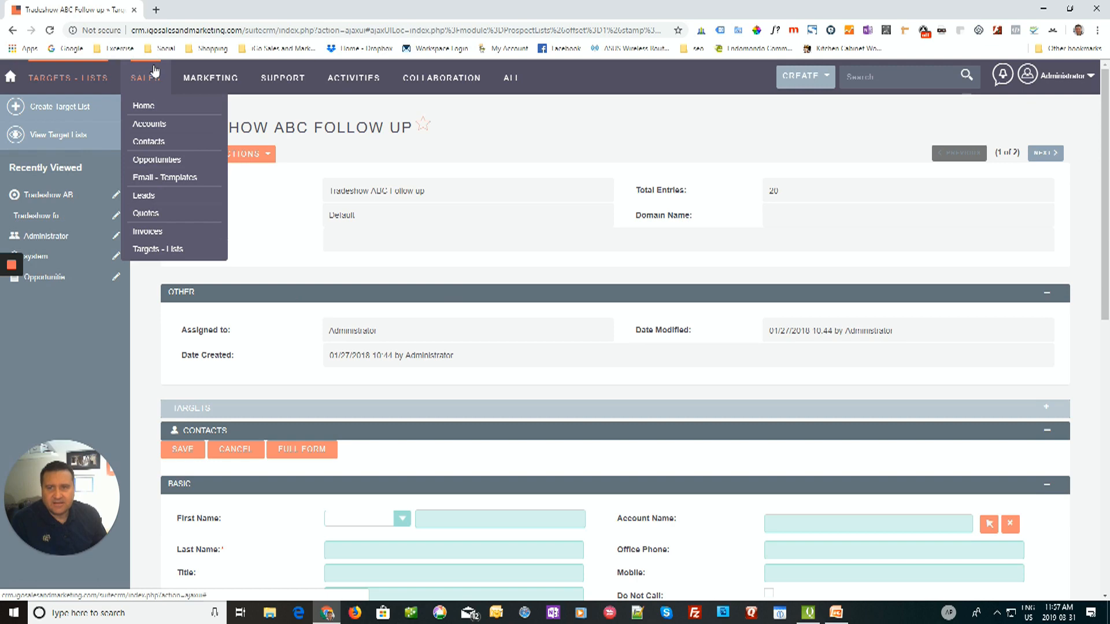
{"action": "left_click", "coordinate": [148, 142]}
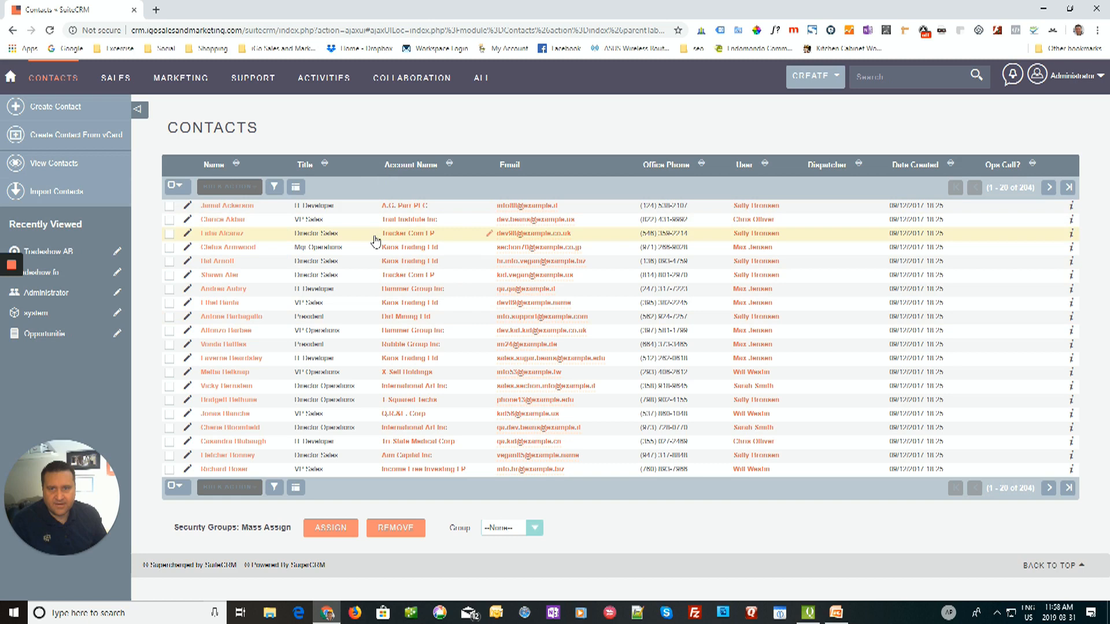
{"action": "left_click", "coordinate": [274, 186]}
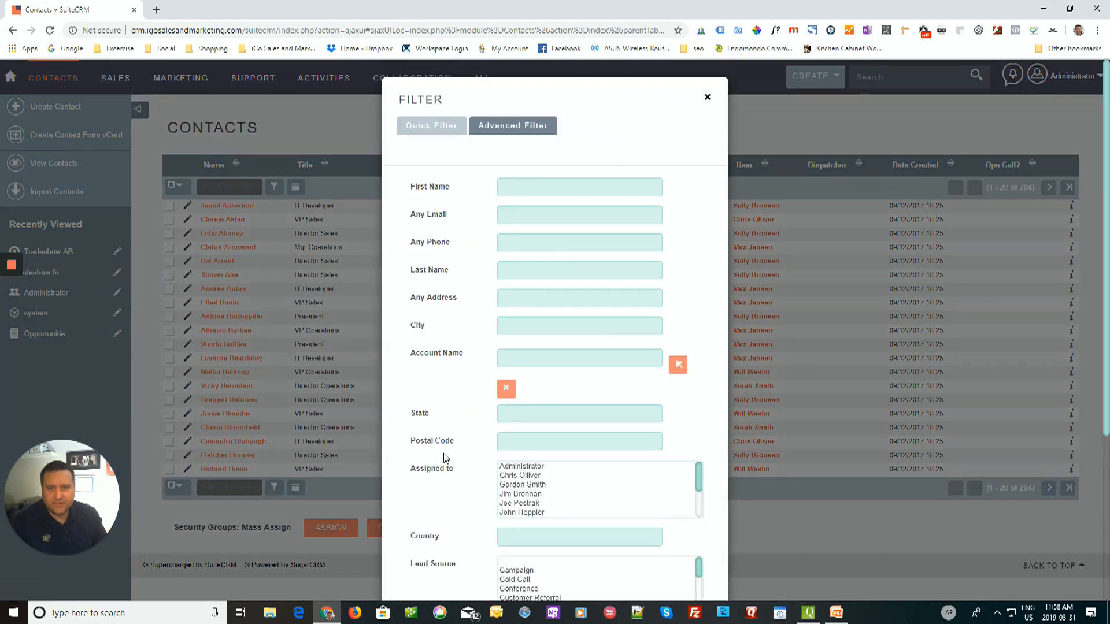
{"action": "scroll", "coordinate": [420, 335], "scroll_direction": "down", "scroll_amount": 4}
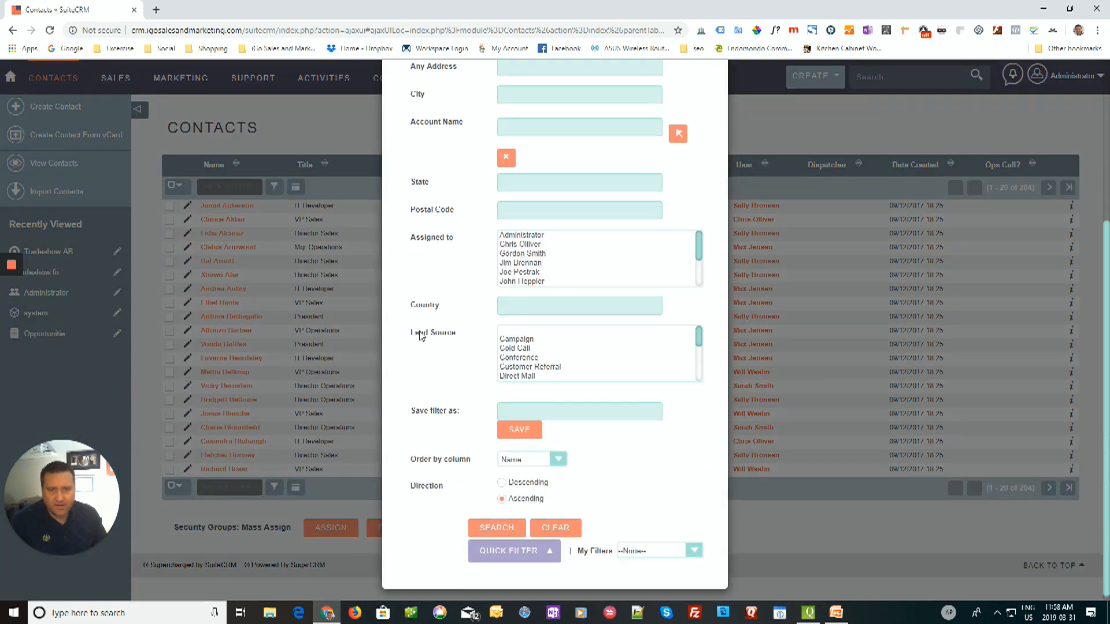
{"action": "scroll", "coordinate": [556, 354], "scroll_direction": "down", "scroll_amount": 3}
{"action": "left_click", "coordinate": [540, 359]}
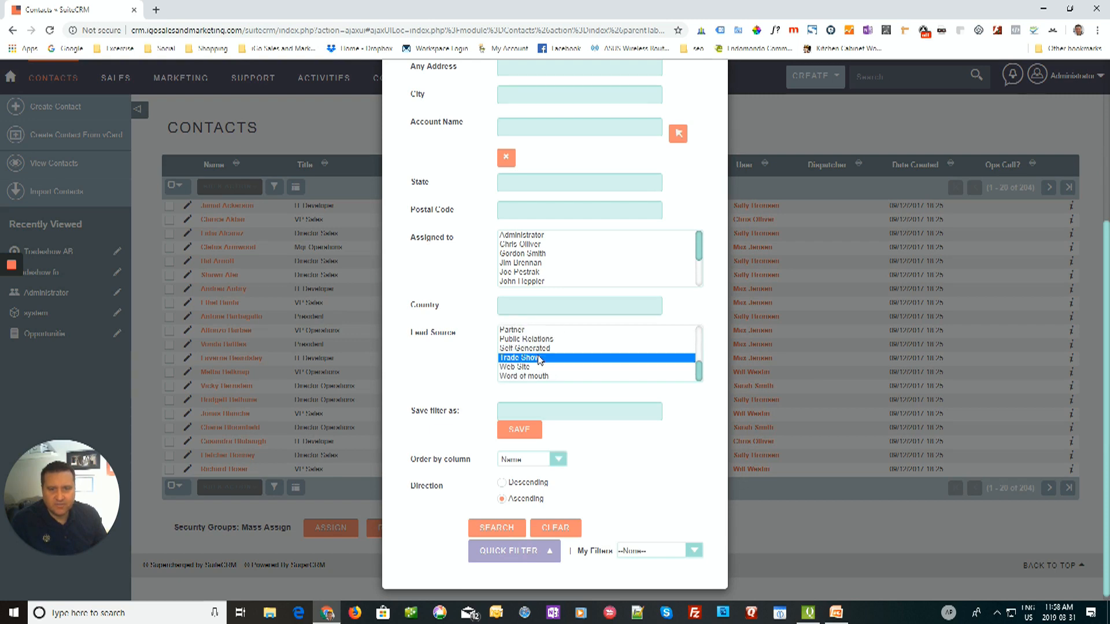
{"action": "left_click", "coordinate": [496, 528]}
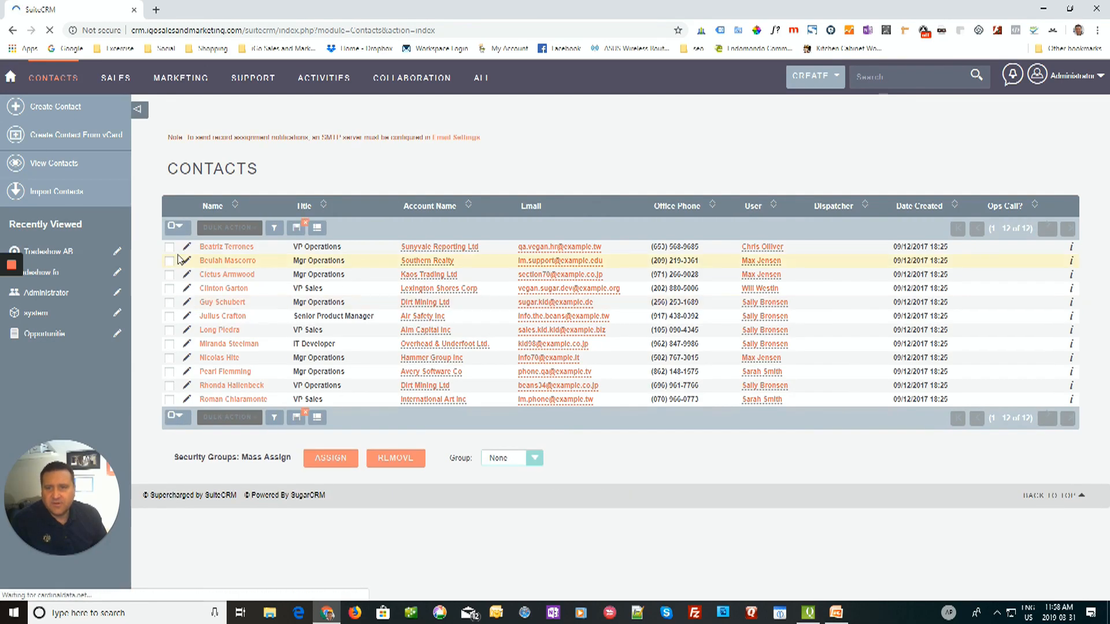
Step: Select all the filtered trade show contacts and add them in bulk to the "Tradeshow ABC Follow up" target list
{"action": "left_click", "coordinate": [172, 227]}
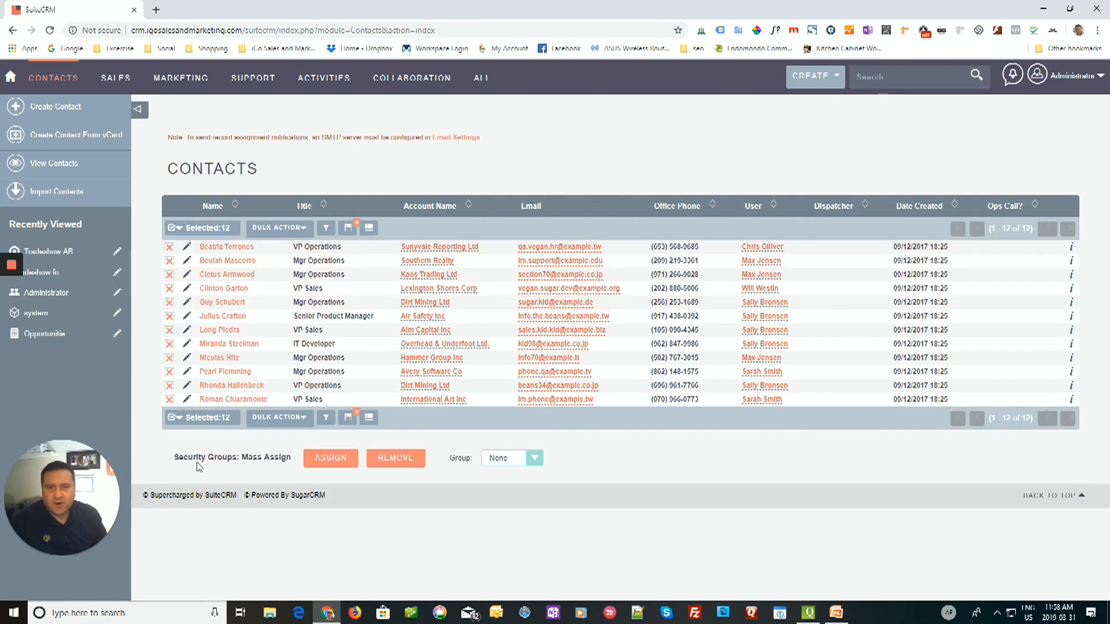
{"action": "left_click", "coordinate": [303, 229]}
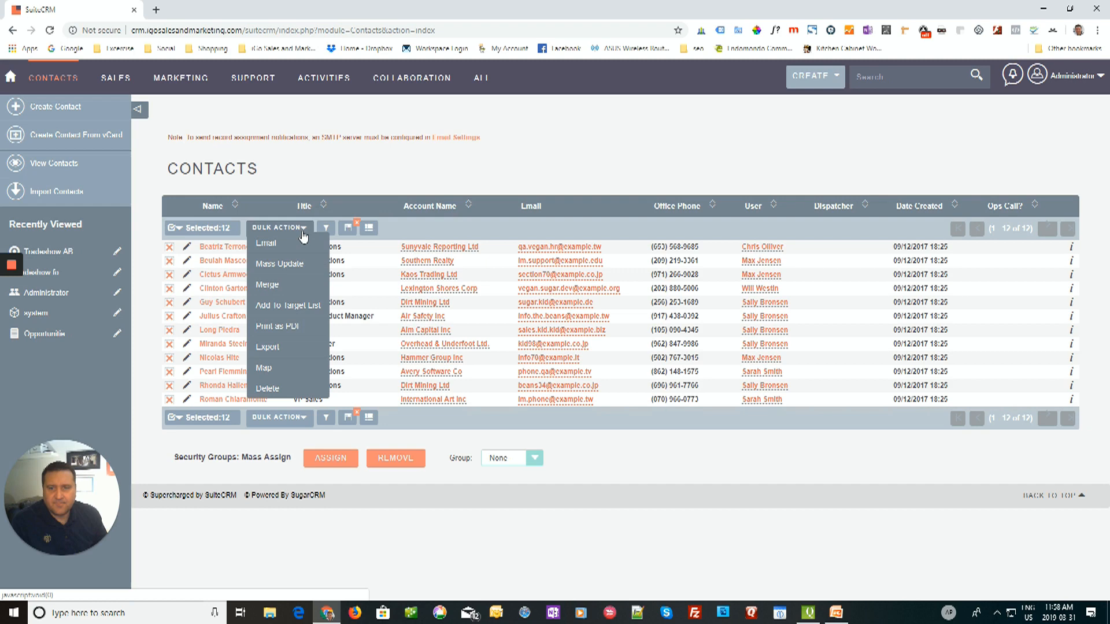
{"action": "left_click", "coordinate": [286, 305]}
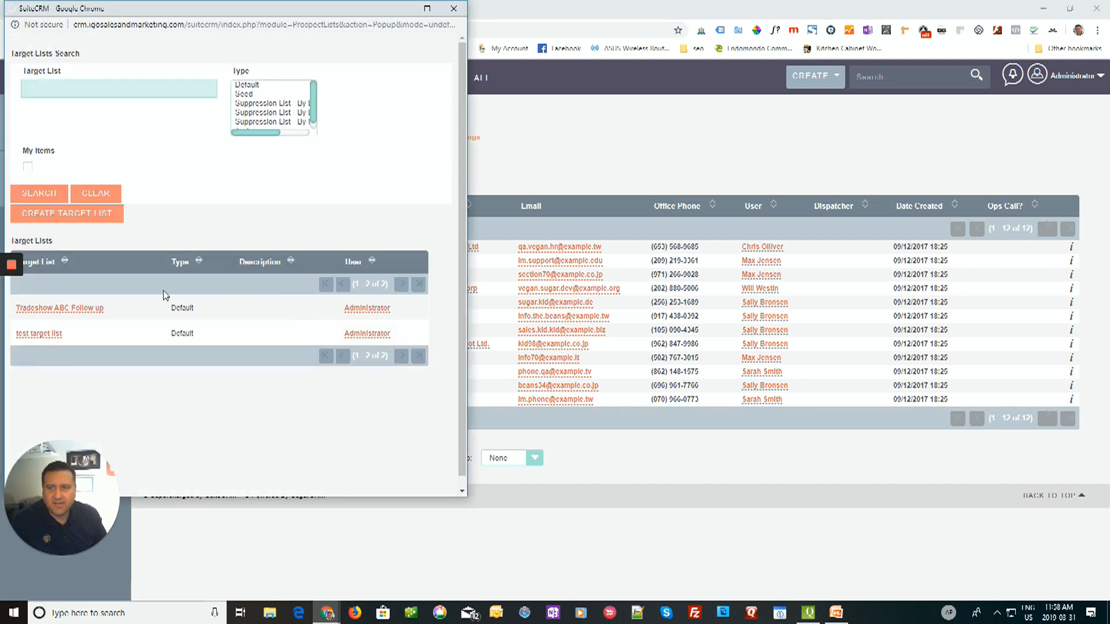
{"action": "left_click", "coordinate": [81, 310]}
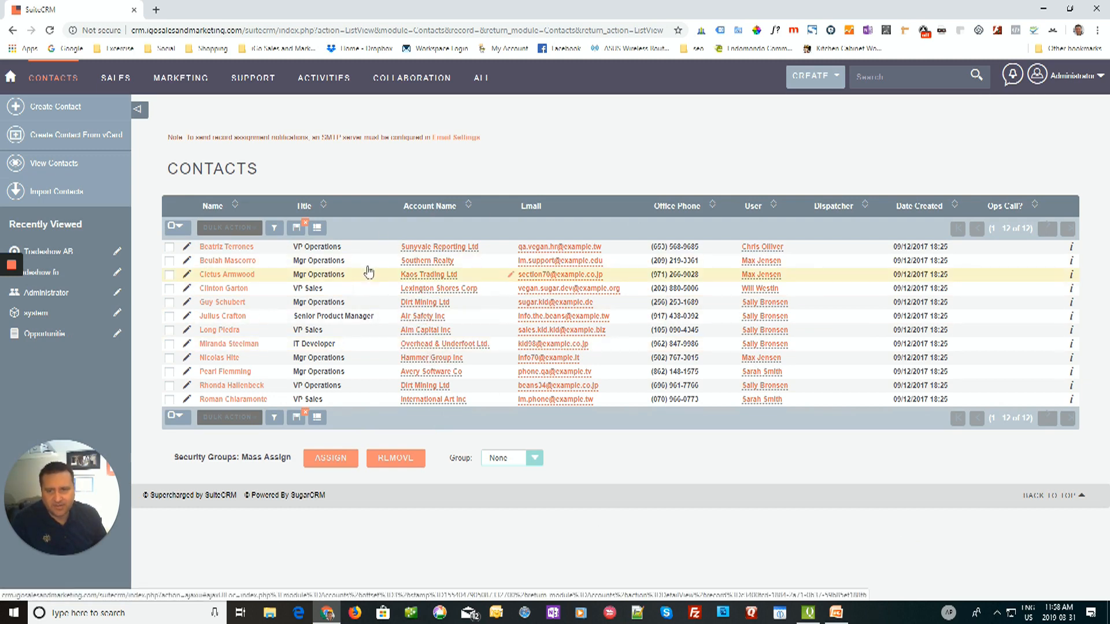
Step: Return to the target lists and open "Tradeshow ABC Follow up" to check its entries and contacts
{"action": "mouse_move", "coordinate": [93, 77]}
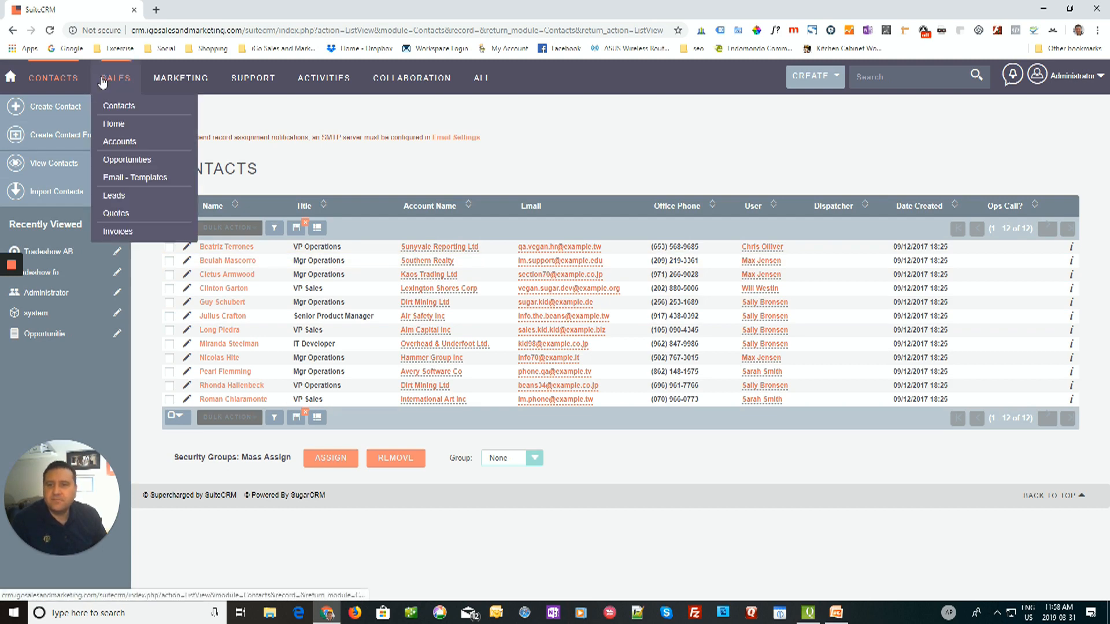
{"action": "mouse_move", "coordinate": [176, 81]}
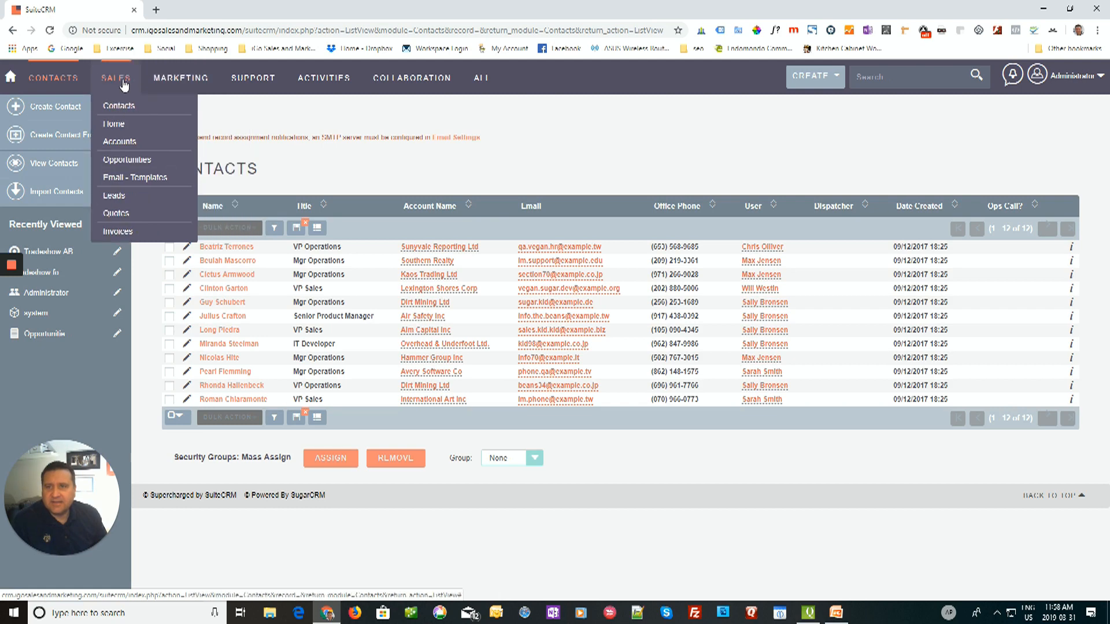
{"action": "left_click", "coordinate": [173, 236]}
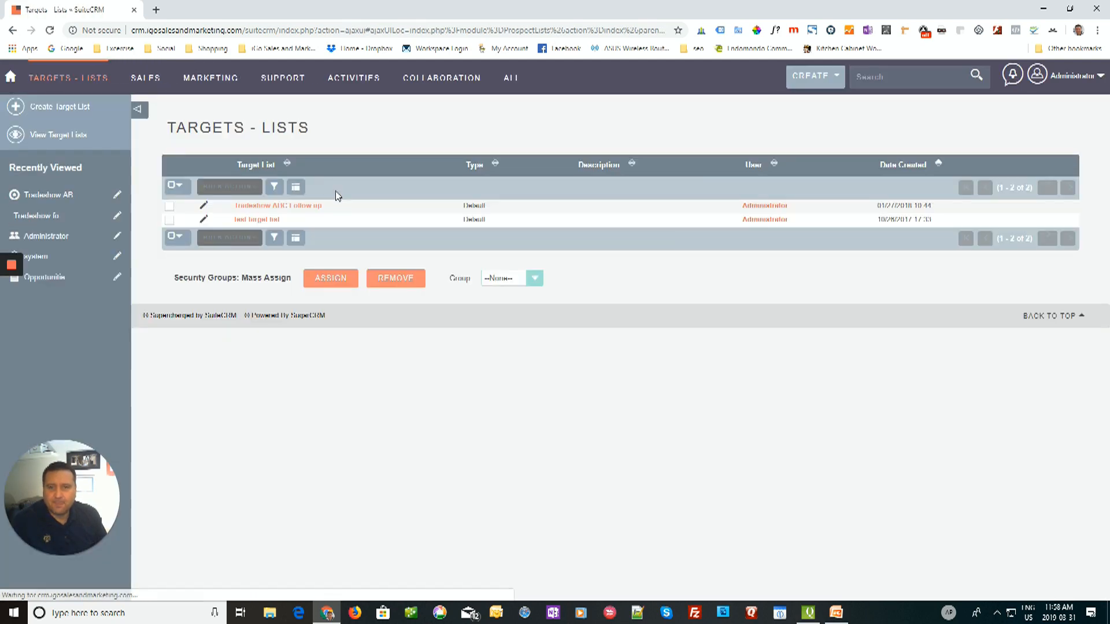
{"action": "left_click", "coordinate": [270, 207]}
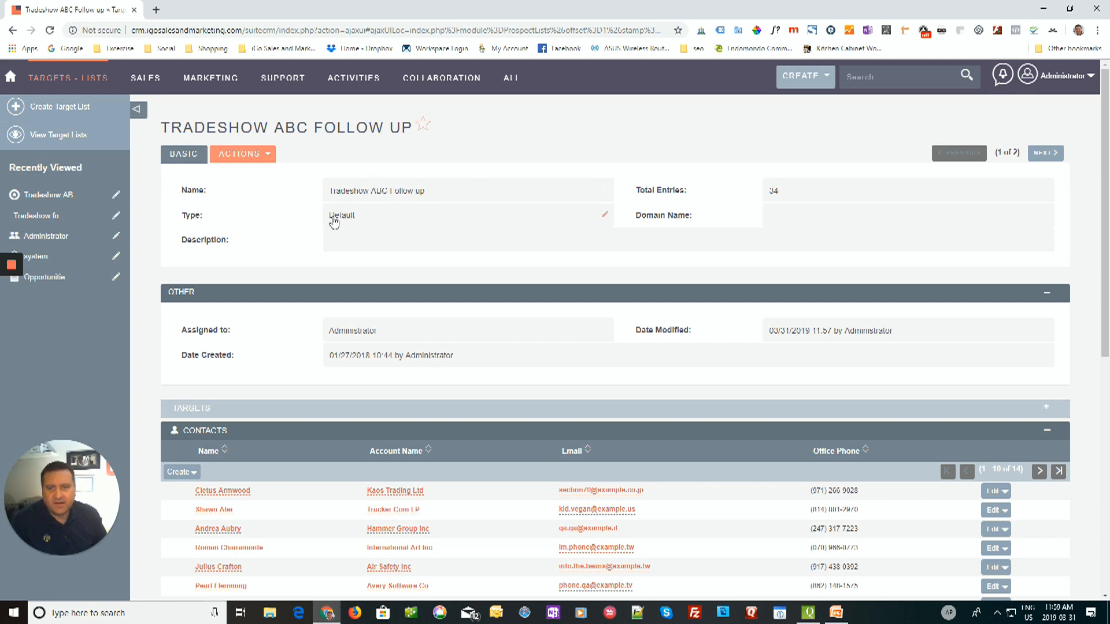
Step: Open the "Tradeshow ABC Follow up" list for editing, examine the available list types, and cancel without changing it
{"action": "left_click", "coordinate": [263, 155]}
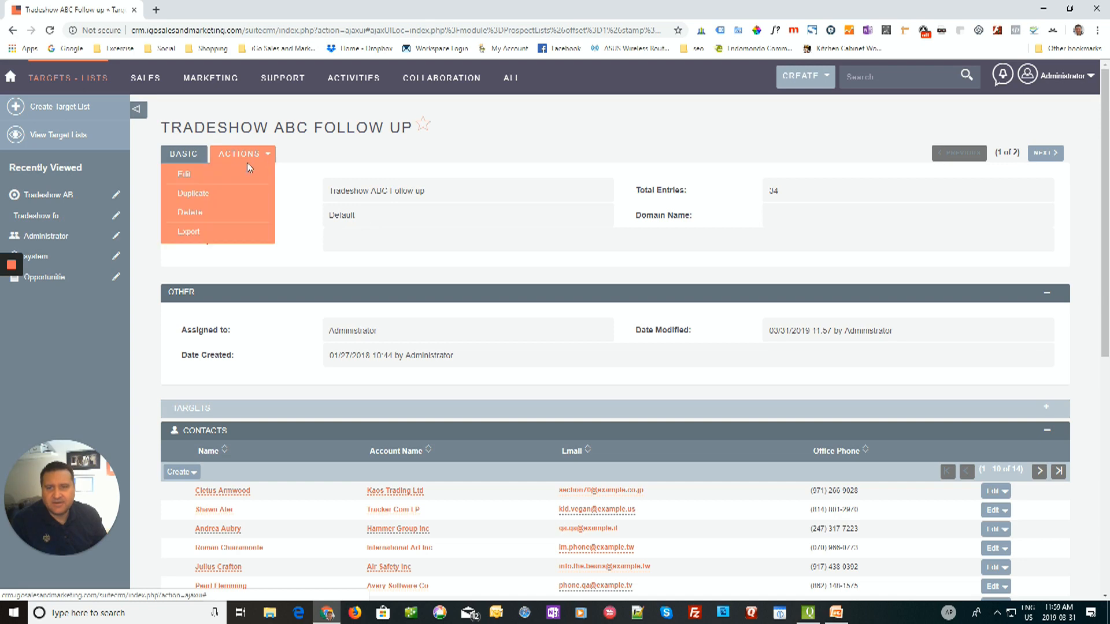
{"action": "left_click", "coordinate": [187, 180]}
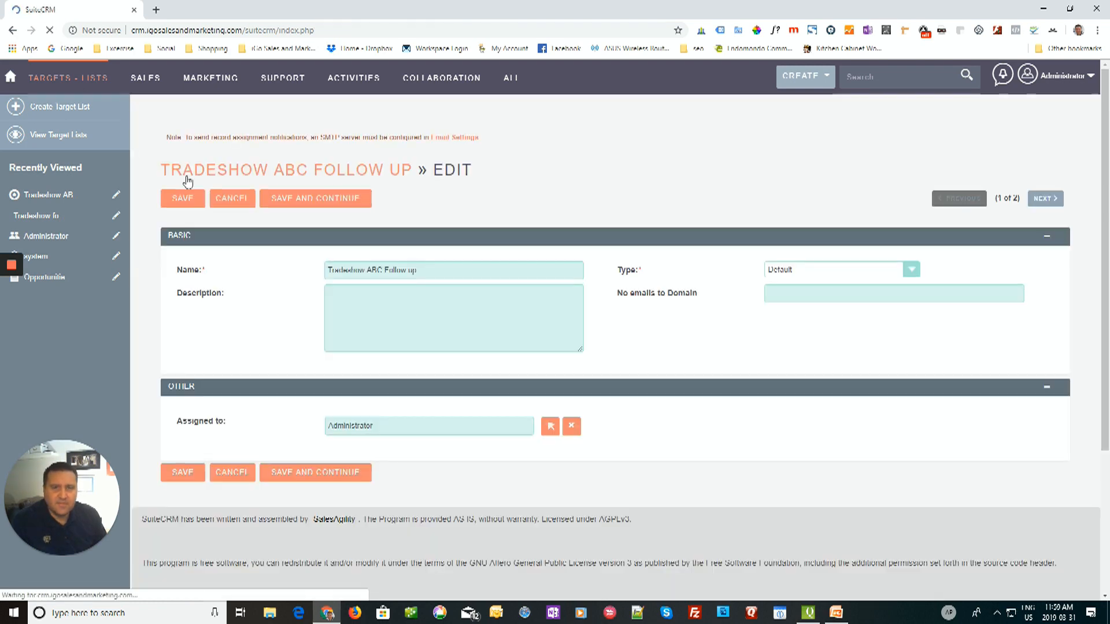
{"action": "left_click", "coordinate": [789, 271]}
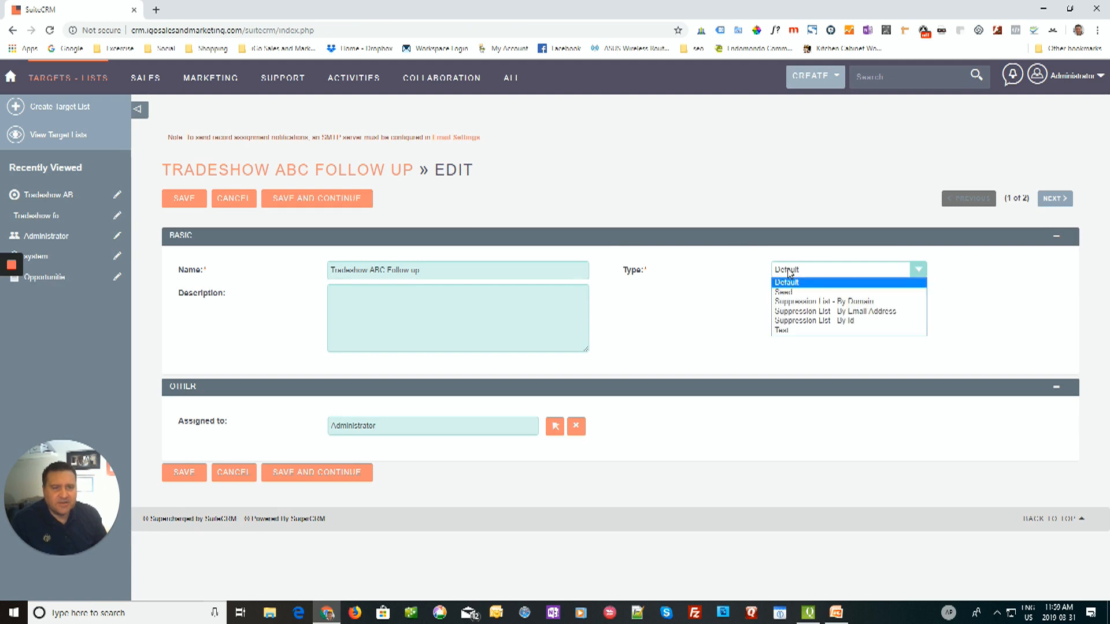
{"action": "left_click", "coordinate": [789, 272]}
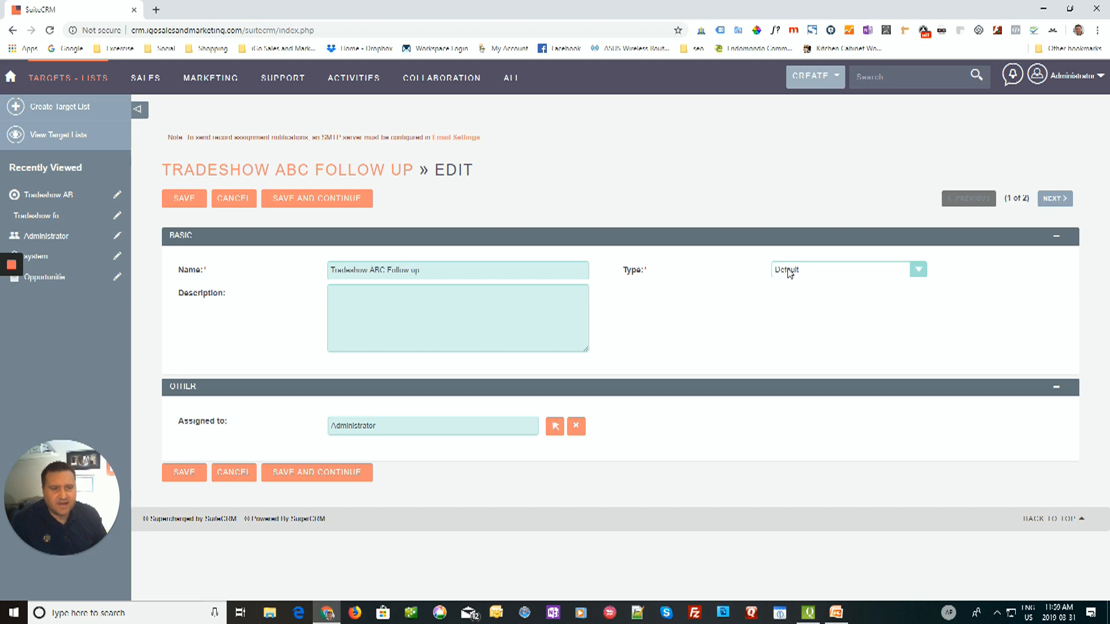
{"action": "left_click", "coordinate": [790, 273]}
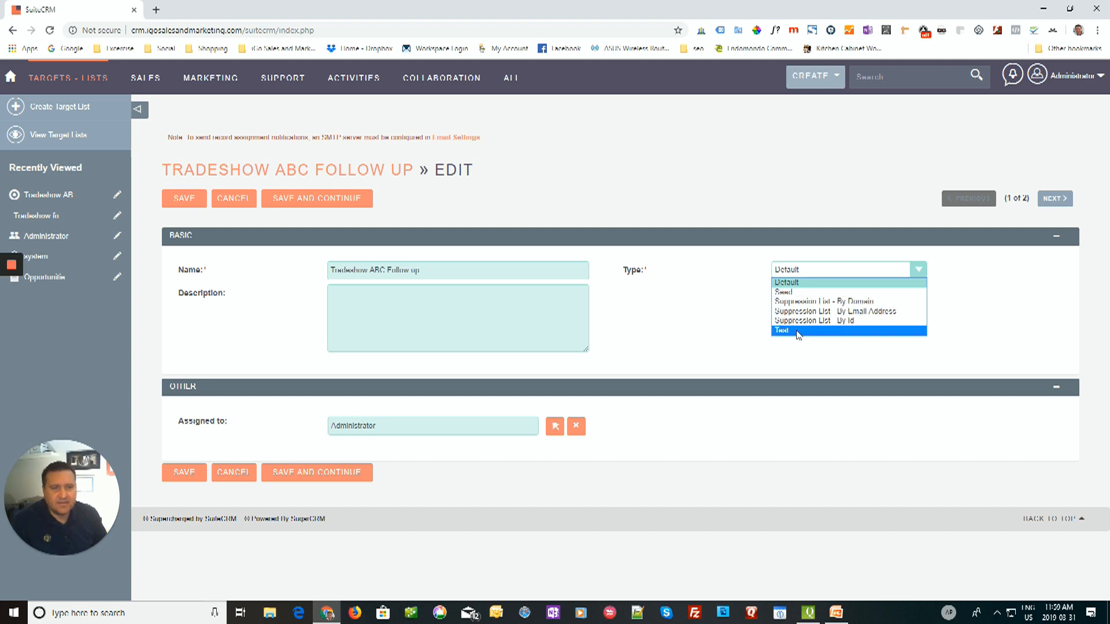
{"action": "left_click", "coordinate": [670, 317]}
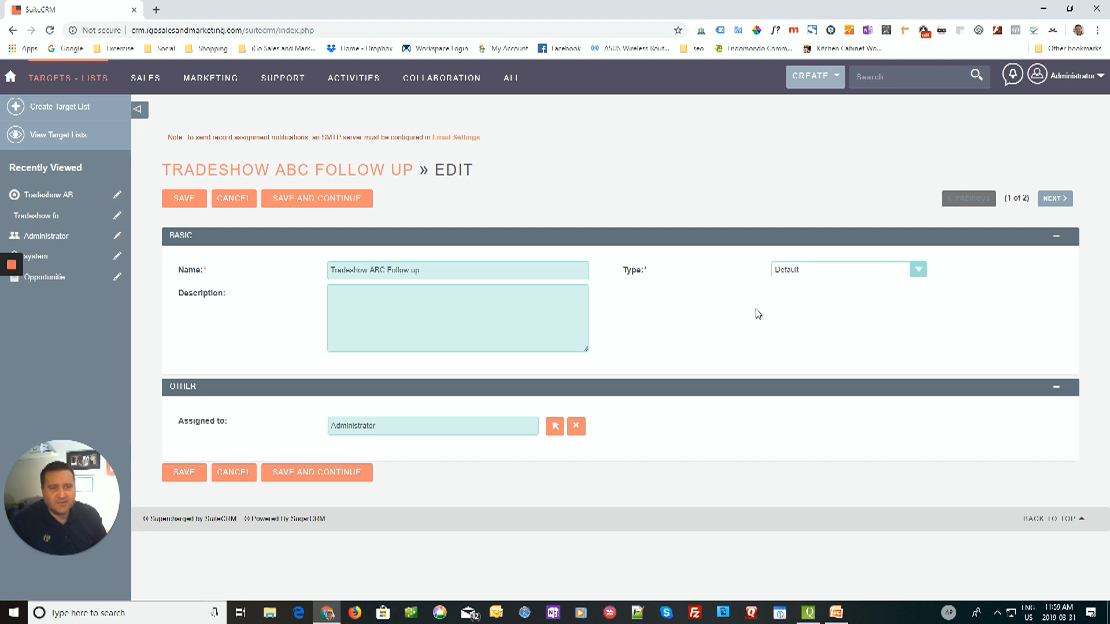
{"action": "left_click", "coordinate": [238, 198]}
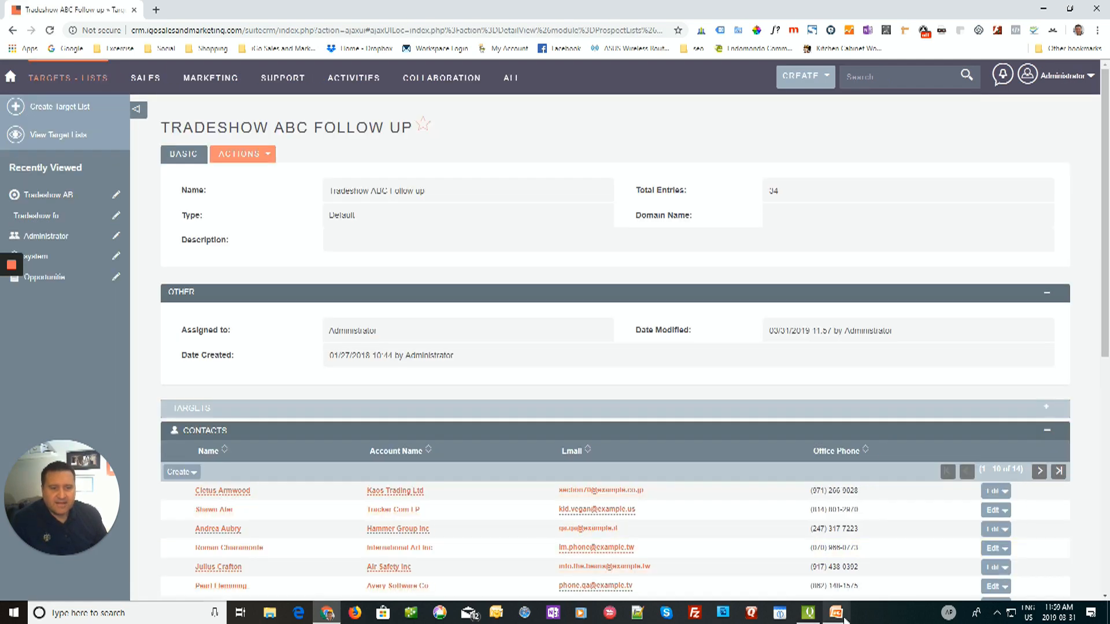
Step: Switch to PowerPoint to highlight the "Test List" item on the requirements slide, and return to SuiteCRM in the browser
{"action": "left_click", "coordinate": [837, 614]}
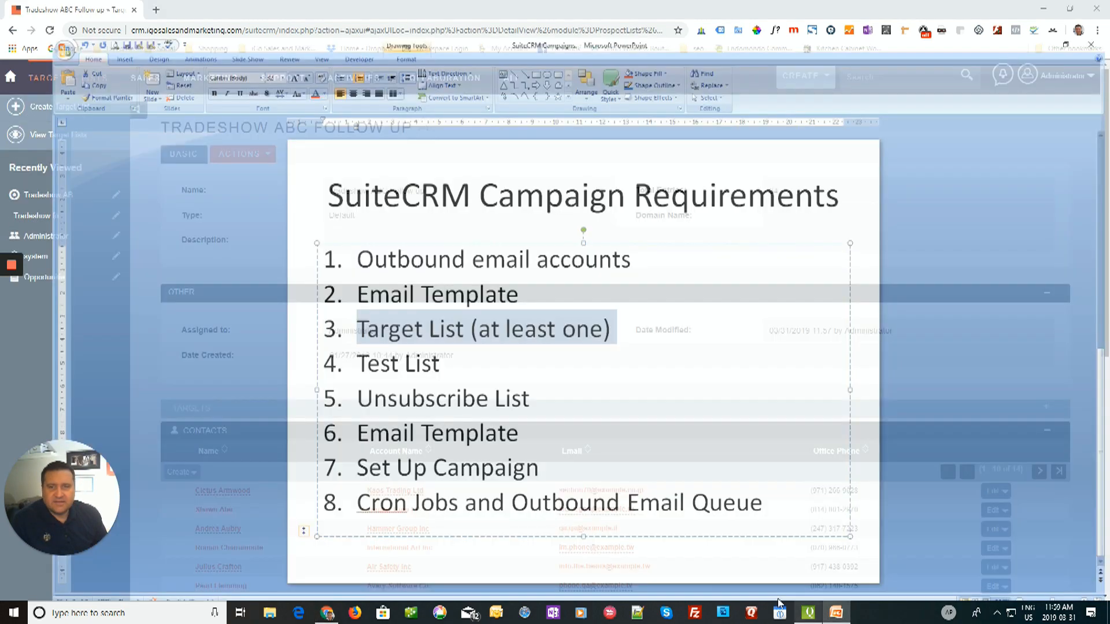
{"action": "left_click_drag", "start_coordinate": [351, 344], "coordinate": [419, 354]}
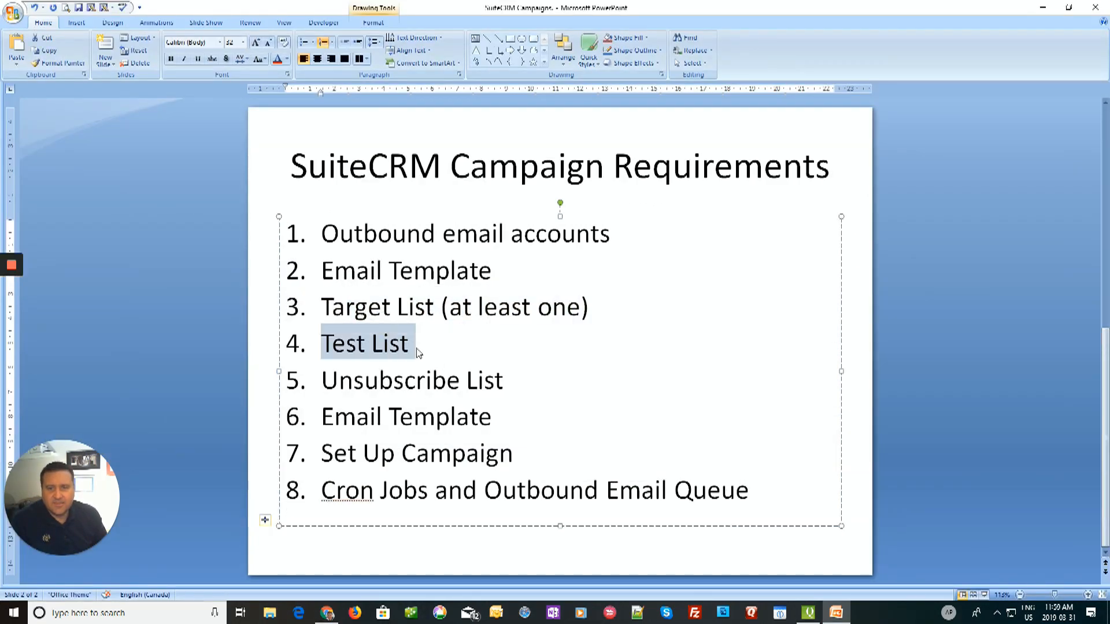
{"action": "left_click", "coordinate": [837, 613]}
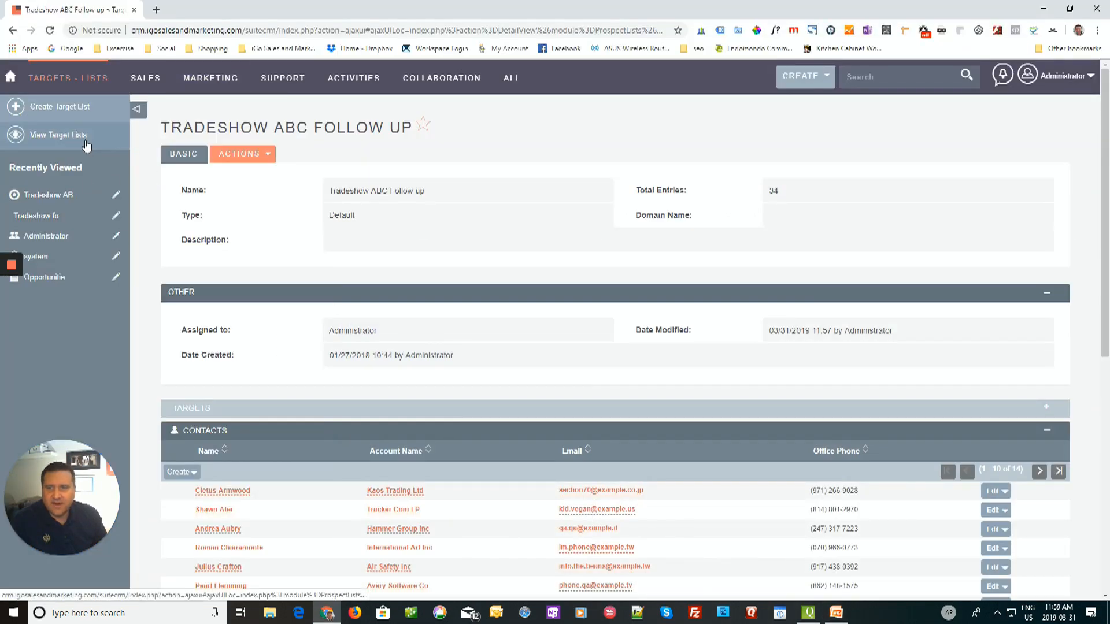
Step: Open "test target list" from the target lists and review its contacts and leads
{"action": "left_click", "coordinate": [63, 136]}
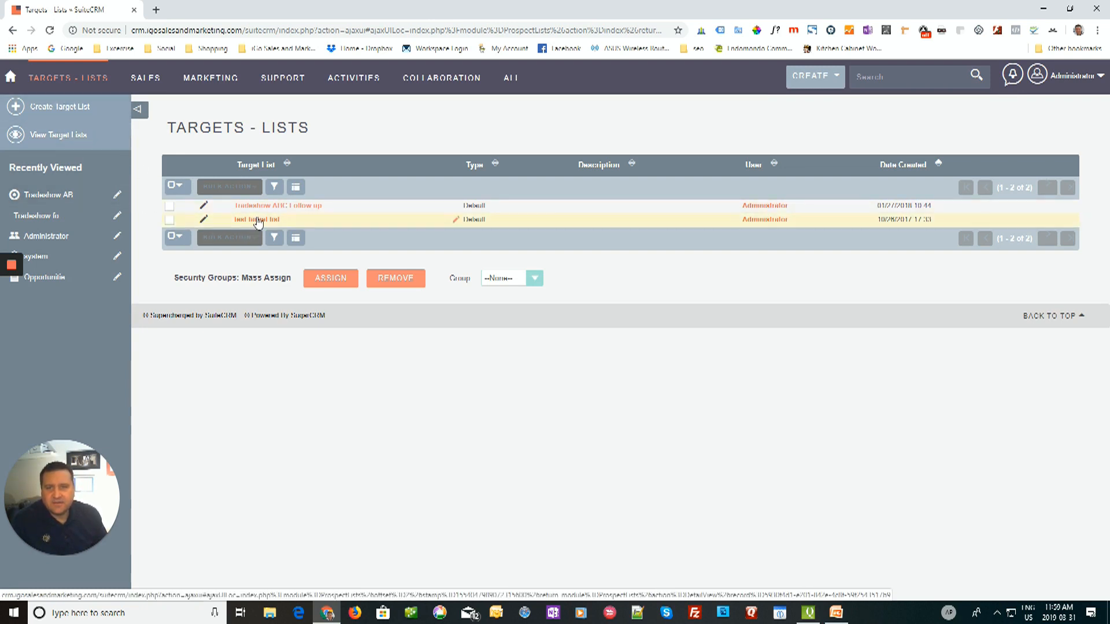
{"action": "left_click", "coordinate": [258, 220]}
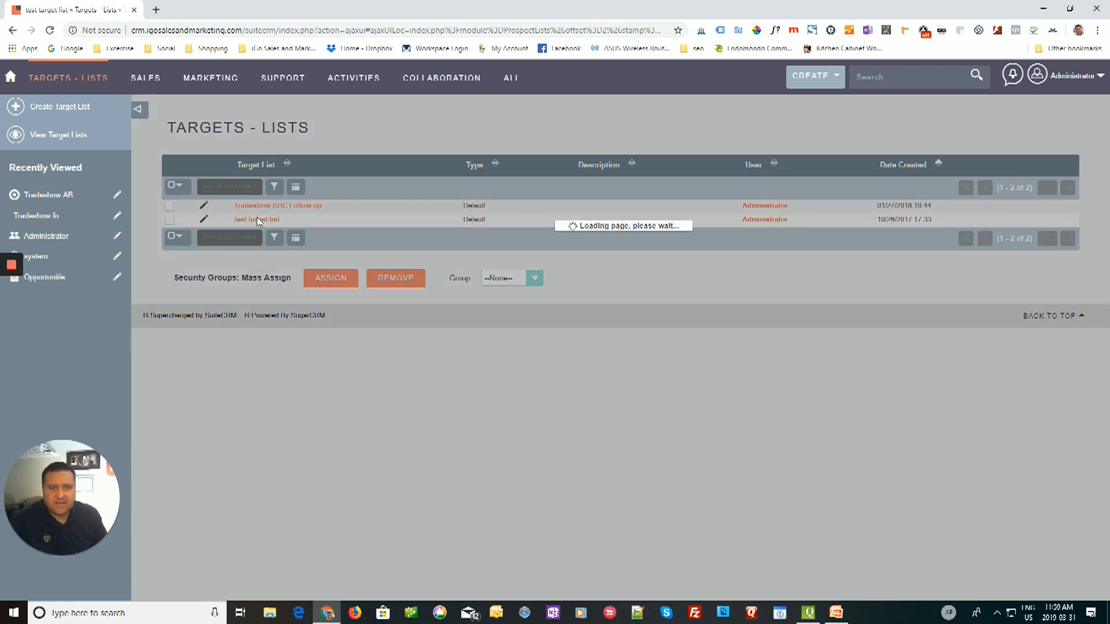
{"action": "scroll", "coordinate": [410, 230], "scroll_direction": "down", "scroll_amount": 2}
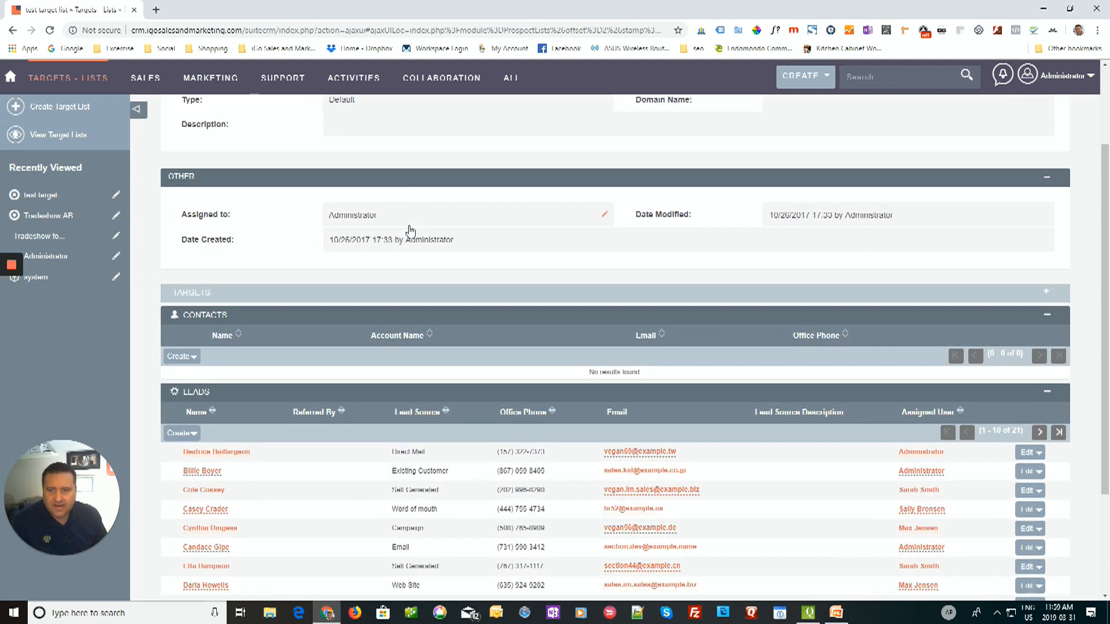
{"action": "scroll", "coordinate": [409, 230], "scroll_direction": "down", "scroll_amount": 3}
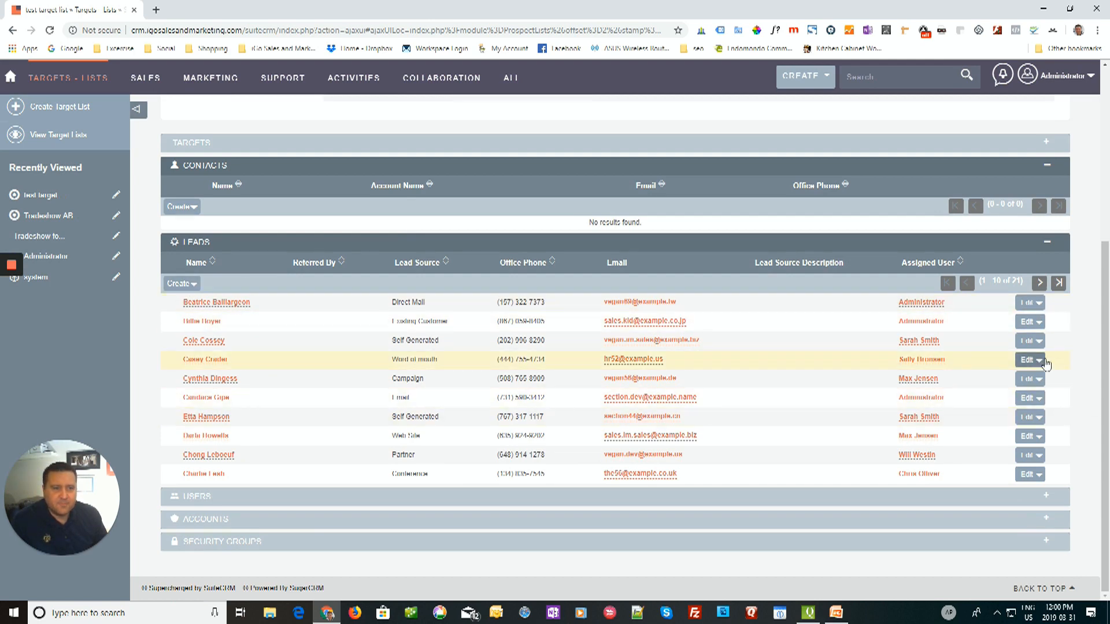
Step: Remove the lead with the "Word of mouth" lead source from the test target list and confirm the removal
{"action": "left_click", "coordinate": [1039, 361]}
{"action": "left_click", "coordinate": [1049, 377]}
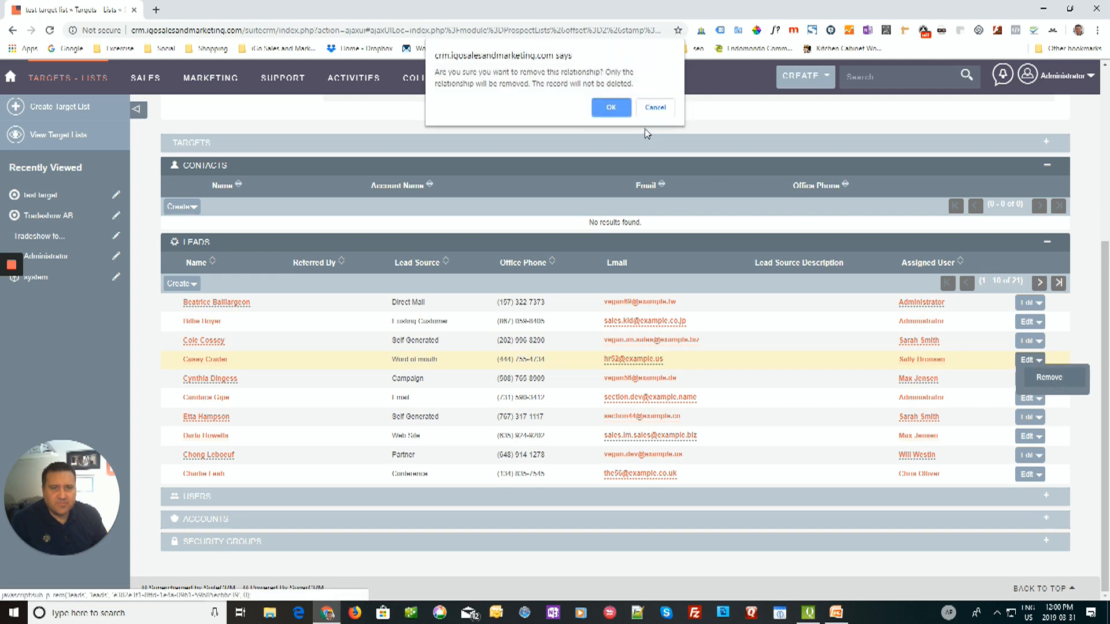
{"action": "left_click", "coordinate": [610, 108]}
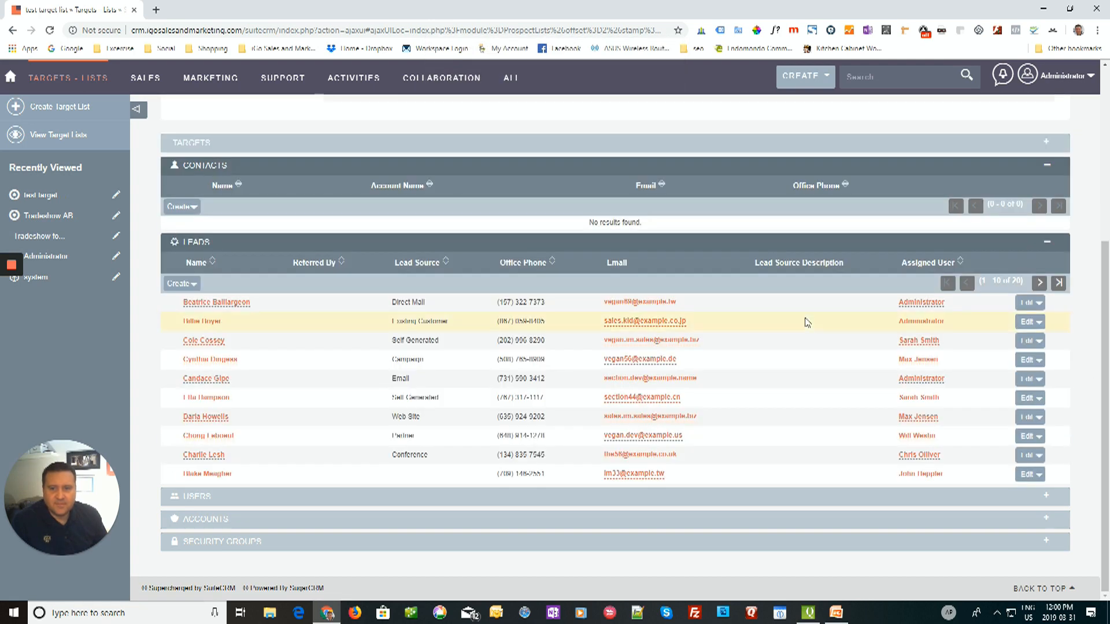
{"action": "left_click", "coordinate": [1027, 417]}
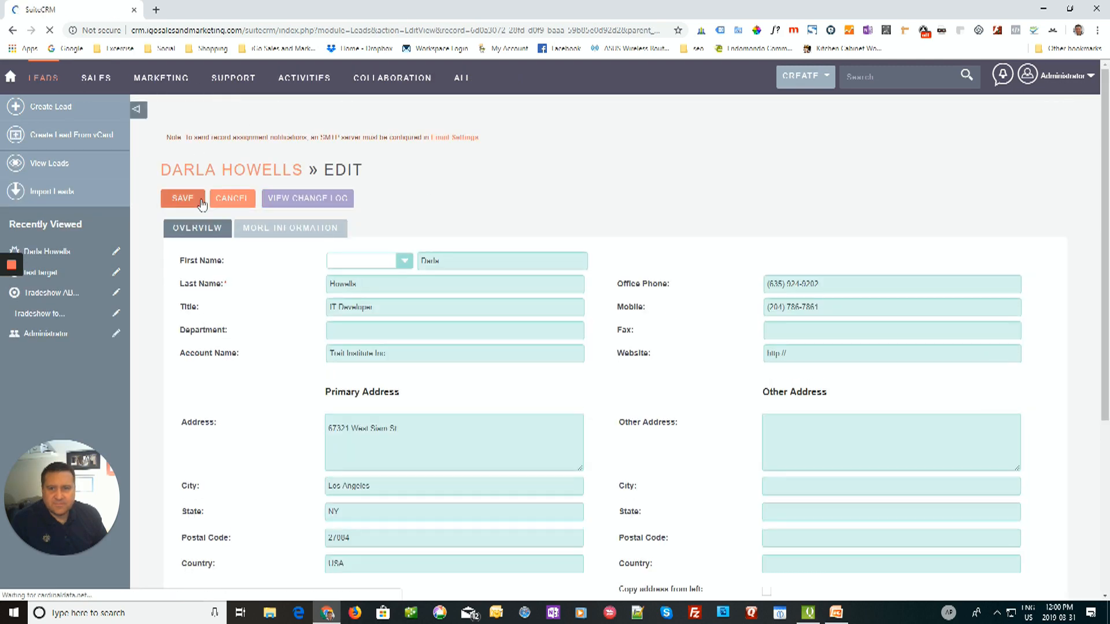
{"action": "left_click", "coordinate": [183, 199]}
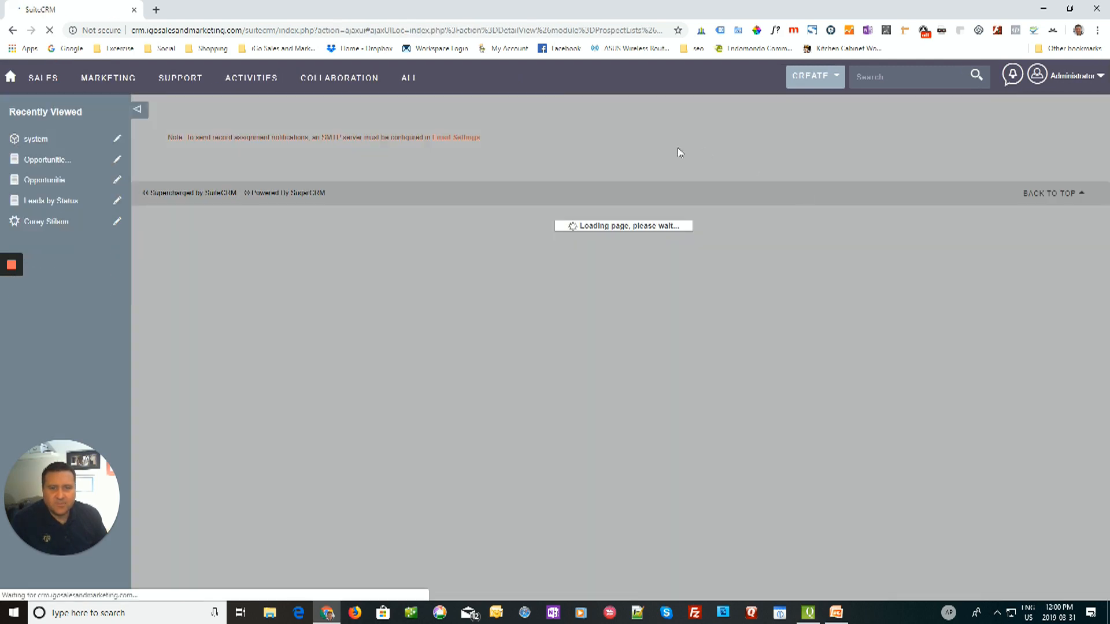
{"action": "scroll", "coordinate": [462, 211], "scroll_direction": "down", "scroll_amount": 5}
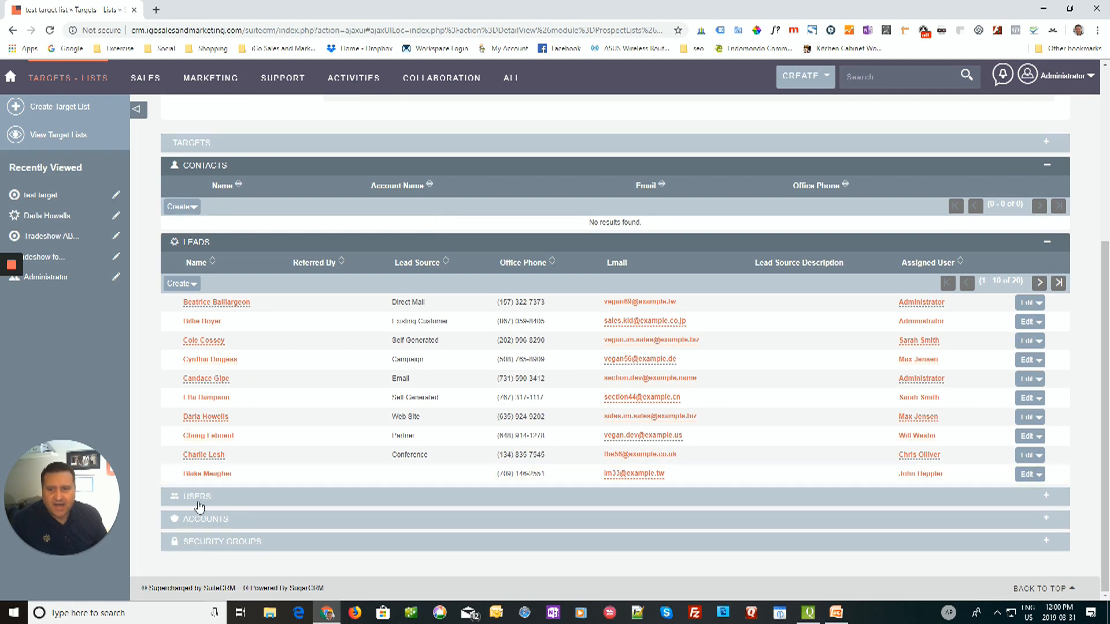
Step: Expand the Users section of the test target list and open the user selection window
{"action": "left_click", "coordinate": [197, 497]}
{"action": "scroll", "coordinate": [227, 399], "scroll_direction": "down", "scroll_amount": 1}
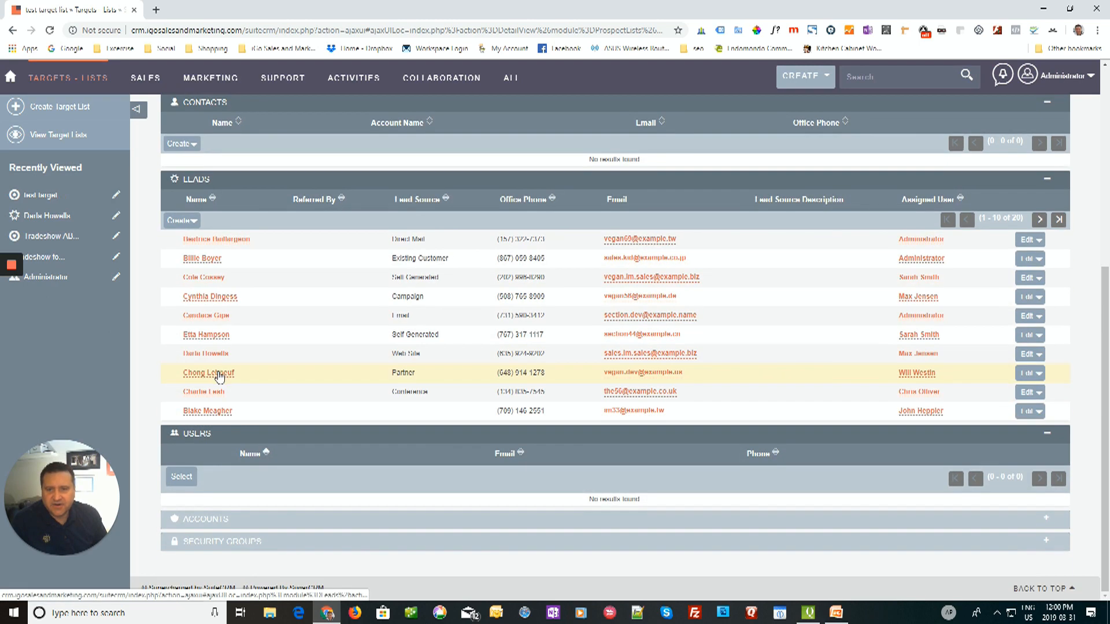
{"action": "left_click", "coordinate": [182, 477]}
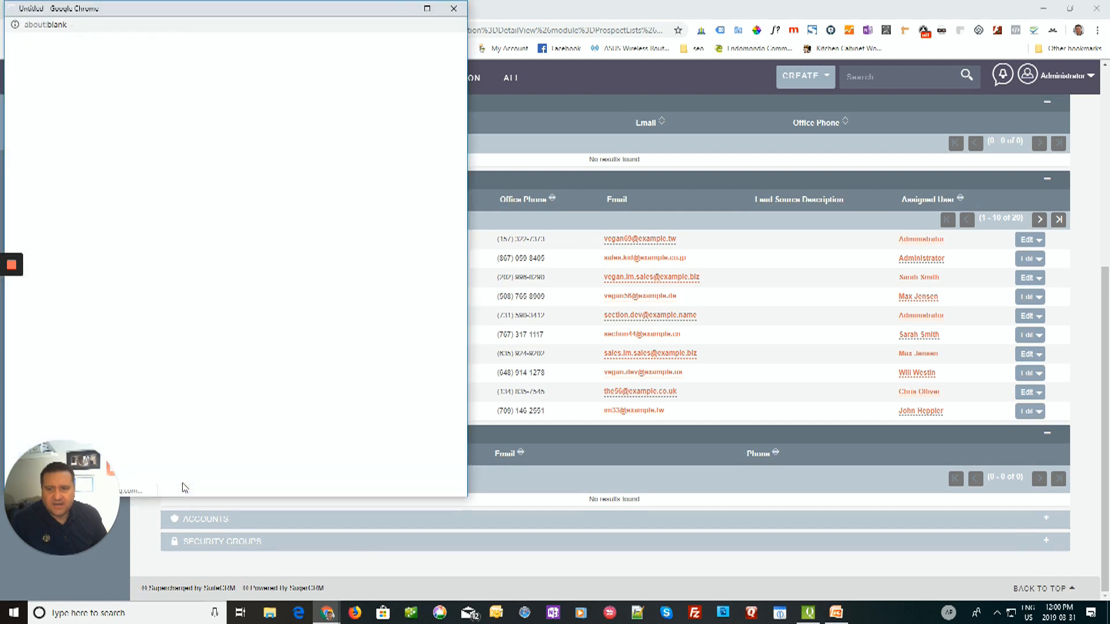
{"action": "scroll", "coordinate": [135, 93], "scroll_direction": "down", "scroll_amount": 6}
{"action": "scroll", "coordinate": [135, 93], "scroll_direction": "up", "scroll_amount": 6}
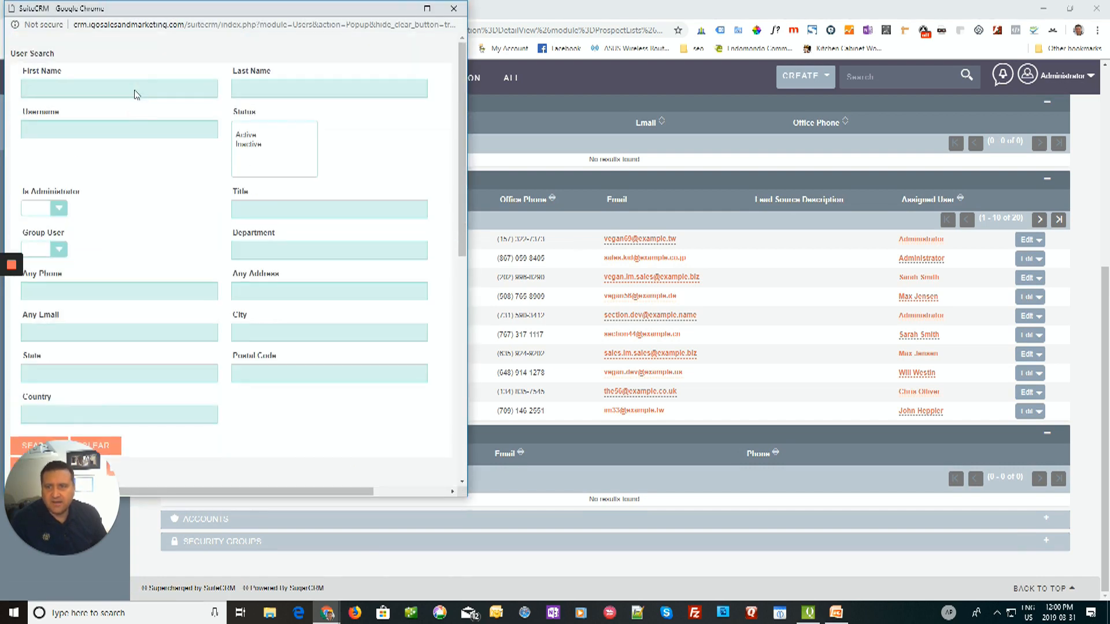
Step: Search the users by the first name of the person wanted on the test list
{"action": "left_click", "coordinate": [135, 89]}
{"action": "type", "text": "paul"}
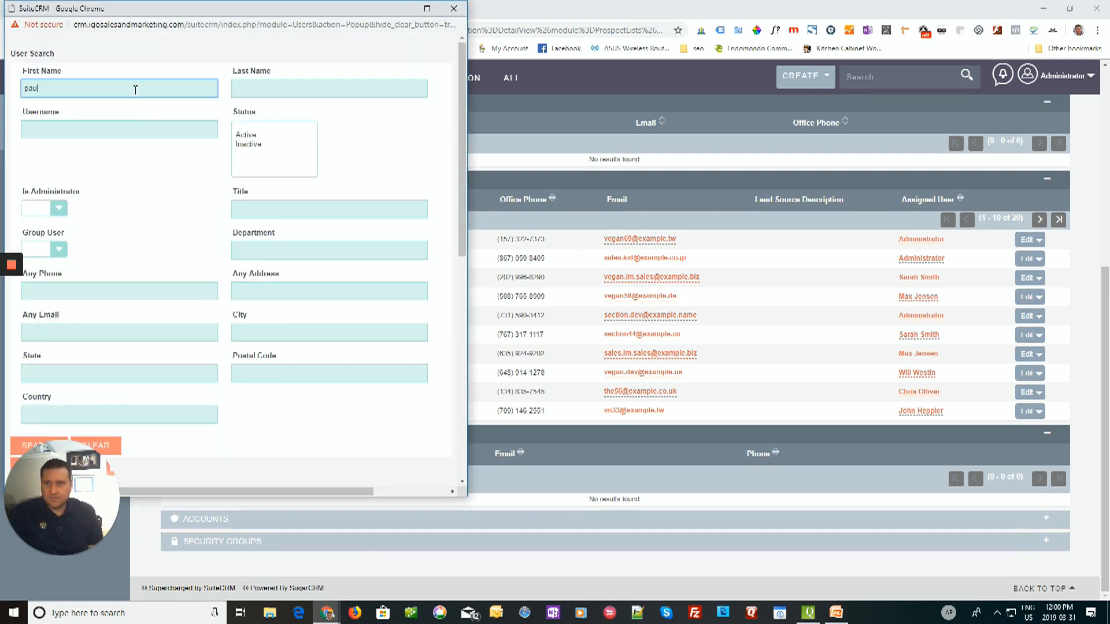
{"action": "scroll", "coordinate": [193, 198], "scroll_direction": "down", "scroll_amount": 6}
{"action": "scroll", "coordinate": [94, 148], "scroll_direction": "up", "scroll_amount": 2}
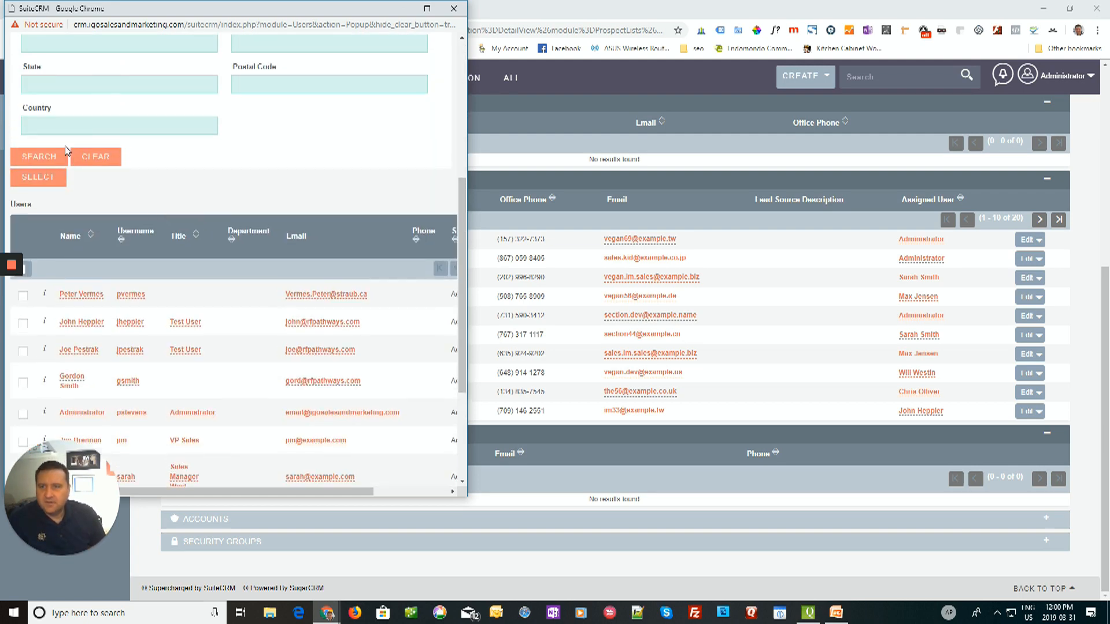
{"action": "left_click", "coordinate": [35, 155]}
{"action": "scroll", "coordinate": [219, 191], "scroll_direction": "down", "scroll_amount": 4}
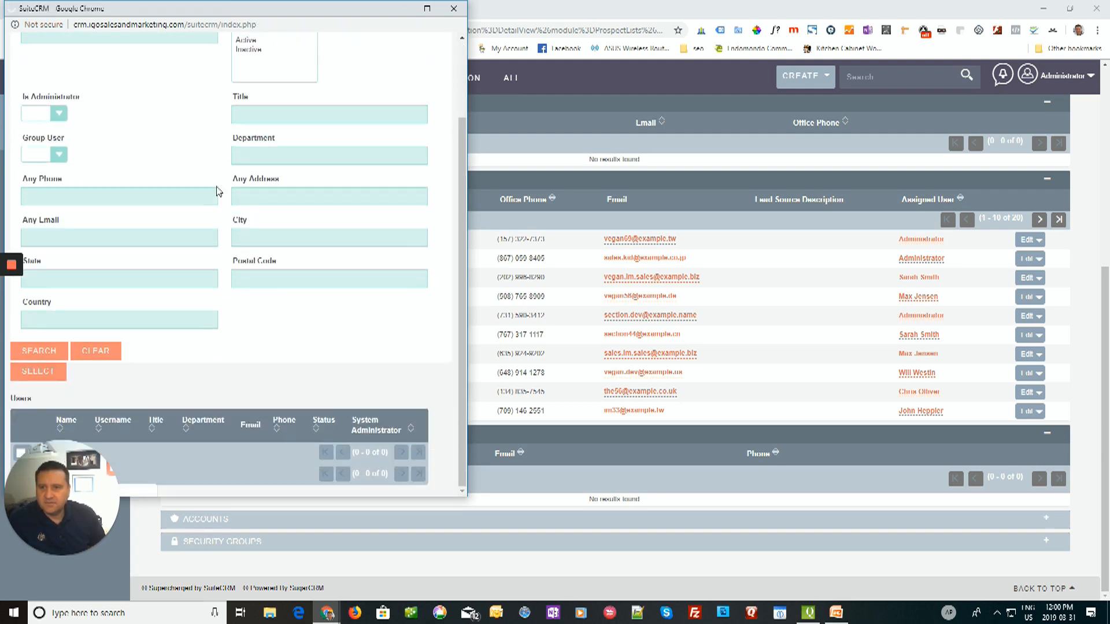
Step: Move the user selection window clear of the webcam, remove the first name filter, and search for the username "admin"
{"action": "left_click_drag", "start_coordinate": [204, 13], "coordinate": [593, 12]}
{"action": "scroll", "coordinate": [602, 300], "scroll_direction": "up", "scroll_amount": 3}
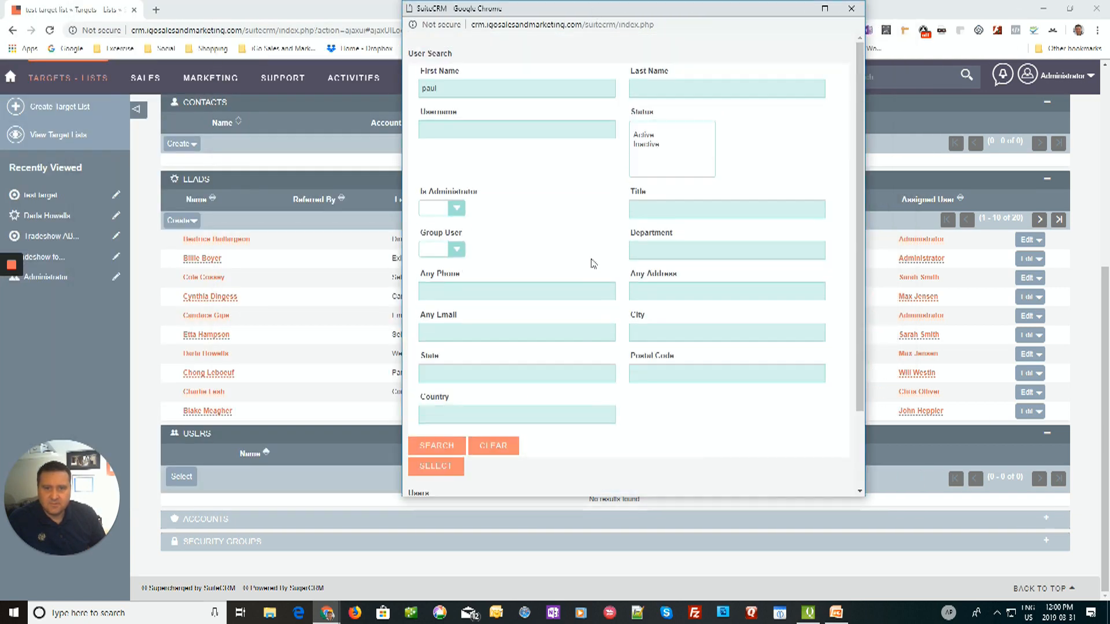
{"action": "double_click", "coordinate": [446, 90]}
{"action": "mouse_move", "coordinate": [304, 70]}
{"action": "type", "text": "a"}
{"action": "key", "text": "Tab"}
{"action": "key", "text": "Tab"}
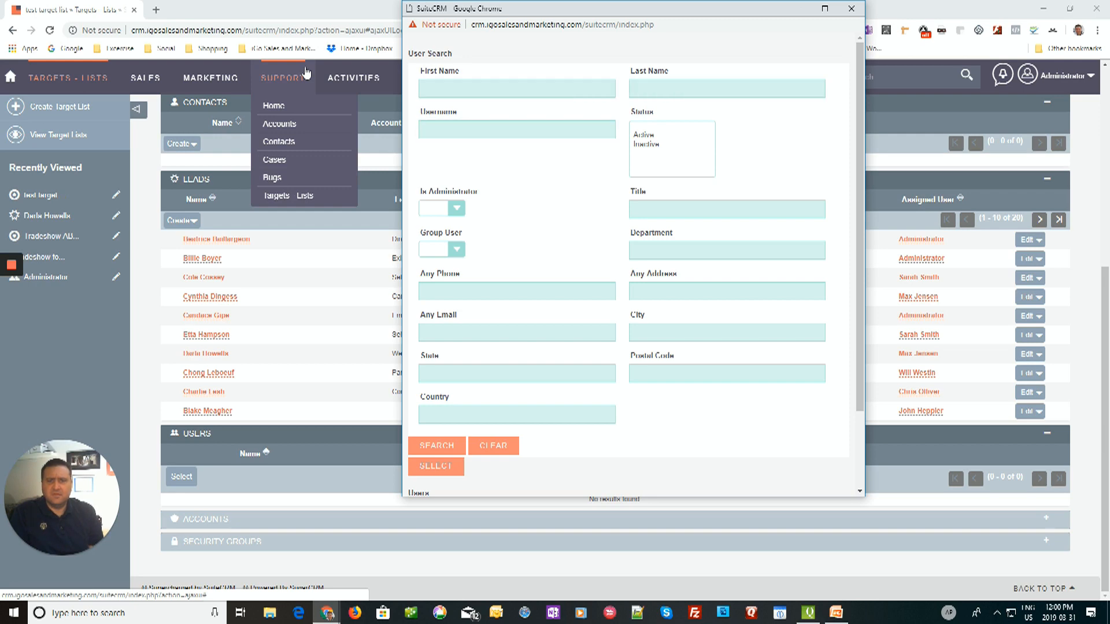
{"action": "type", "text": "admin"}
{"action": "key", "text": "Return"}
{"action": "scroll", "coordinate": [535, 299], "scroll_direction": "down", "scroll_amount": 1}
{"action": "scroll", "coordinate": [536, 299], "scroll_direction": "down", "scroll_amount": 1}
{"action": "scroll", "coordinate": [536, 299], "scroll_direction": "up", "scroll_amount": 2}
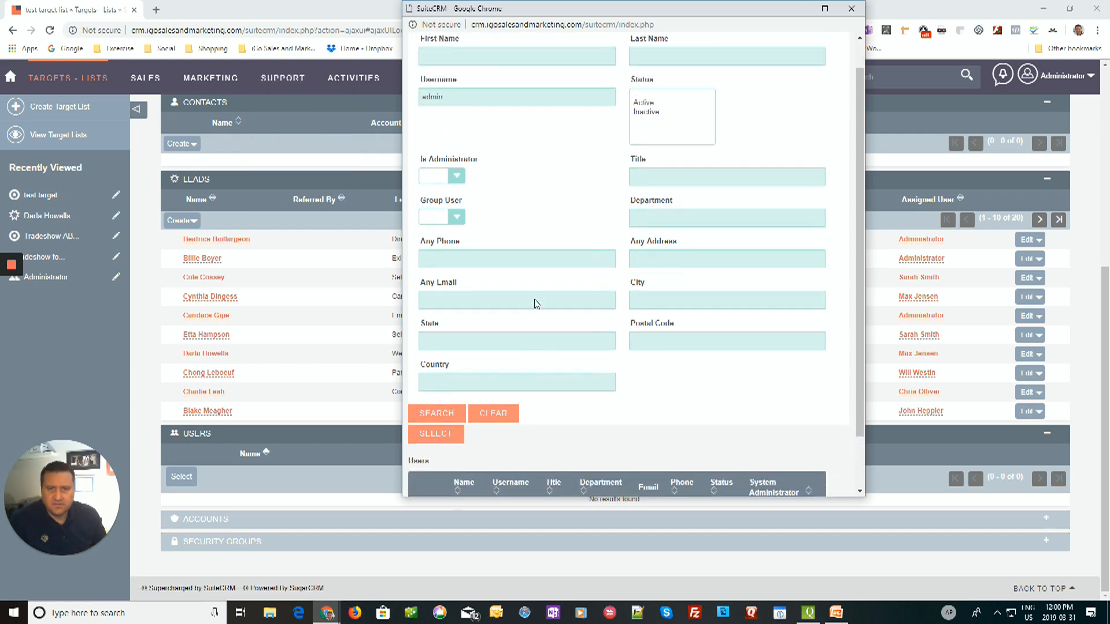
Step: Clear the username filter, list all users, and add the Administrator user to the test target list
{"action": "left_click_drag", "start_coordinate": [531, 126], "coordinate": [365, 121]}
{"action": "key", "text": "BackSpace"}
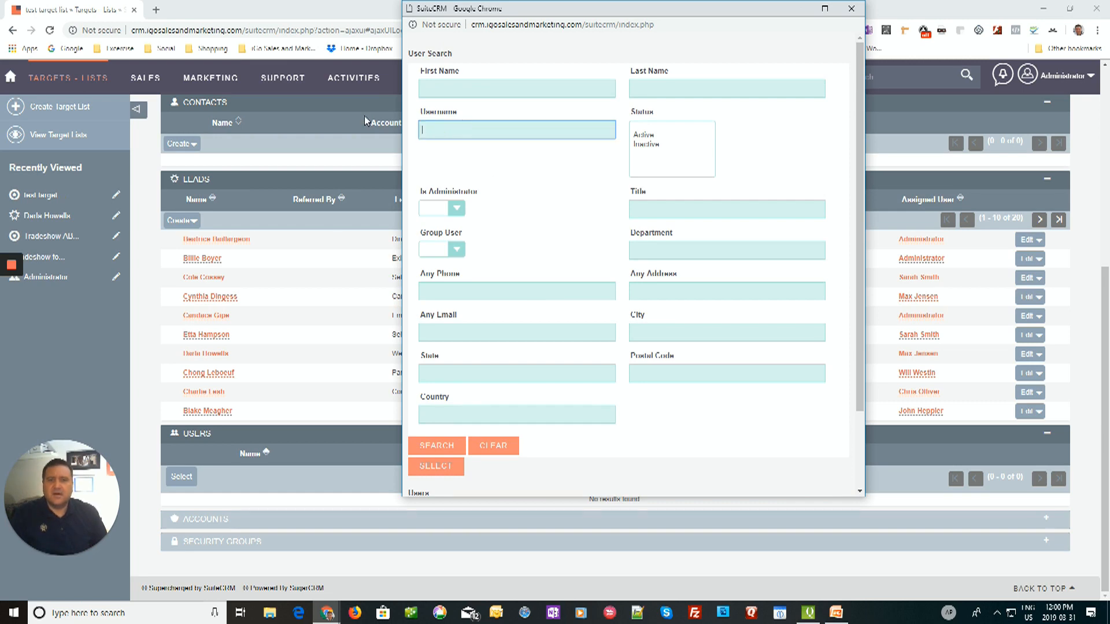
{"action": "left_click", "coordinate": [447, 446]}
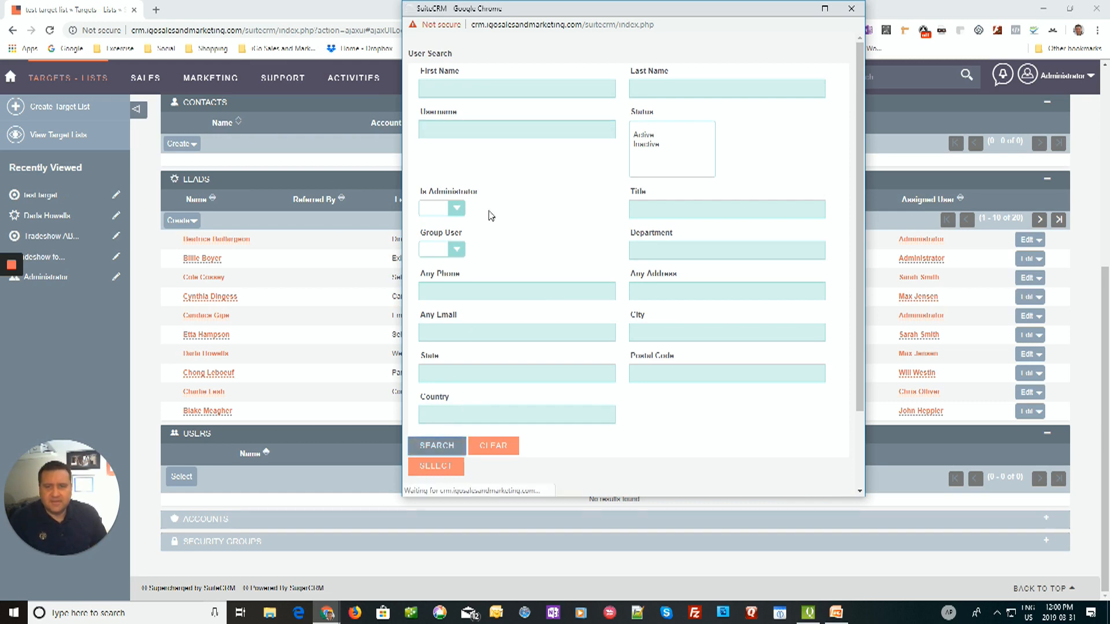
{"action": "scroll", "coordinate": [560, 231], "scroll_direction": "down", "scroll_amount": 10}
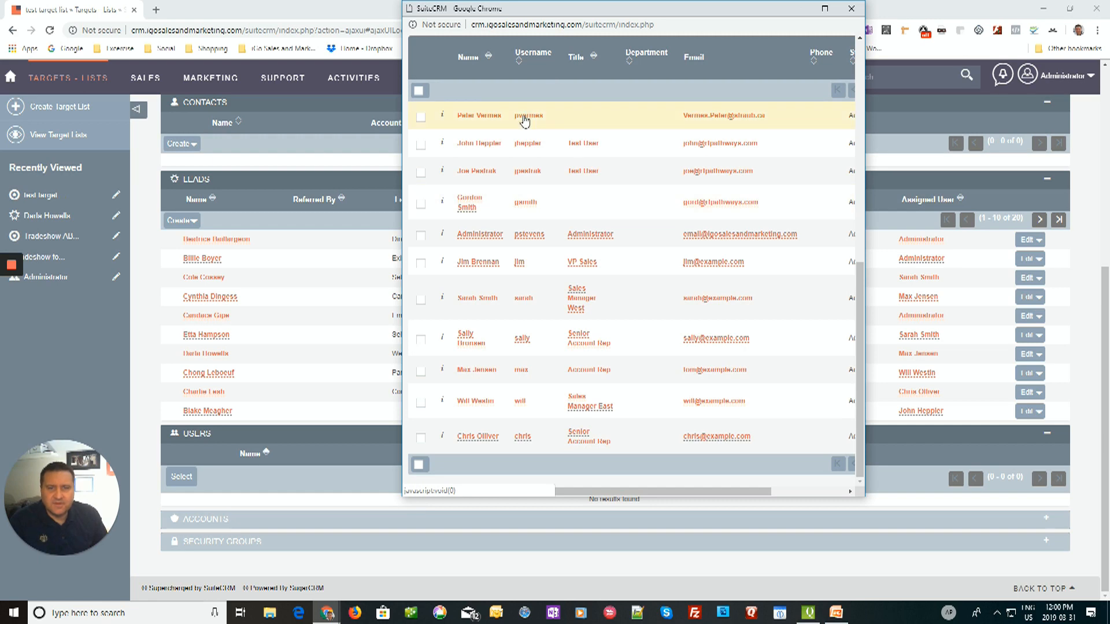
{"action": "left_click", "coordinate": [473, 237]}
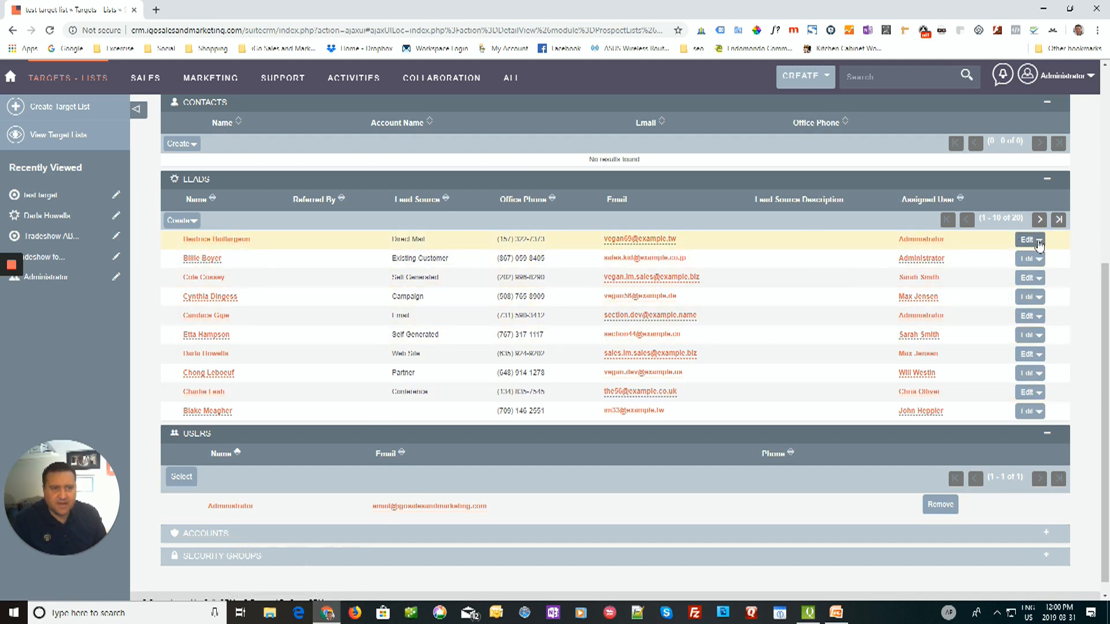
Step: Remove the lead with the "Direct Mail" lead source from the test target list and confirm the removal
{"action": "left_click", "coordinate": [1039, 241]}
{"action": "left_click", "coordinate": [1053, 259]}
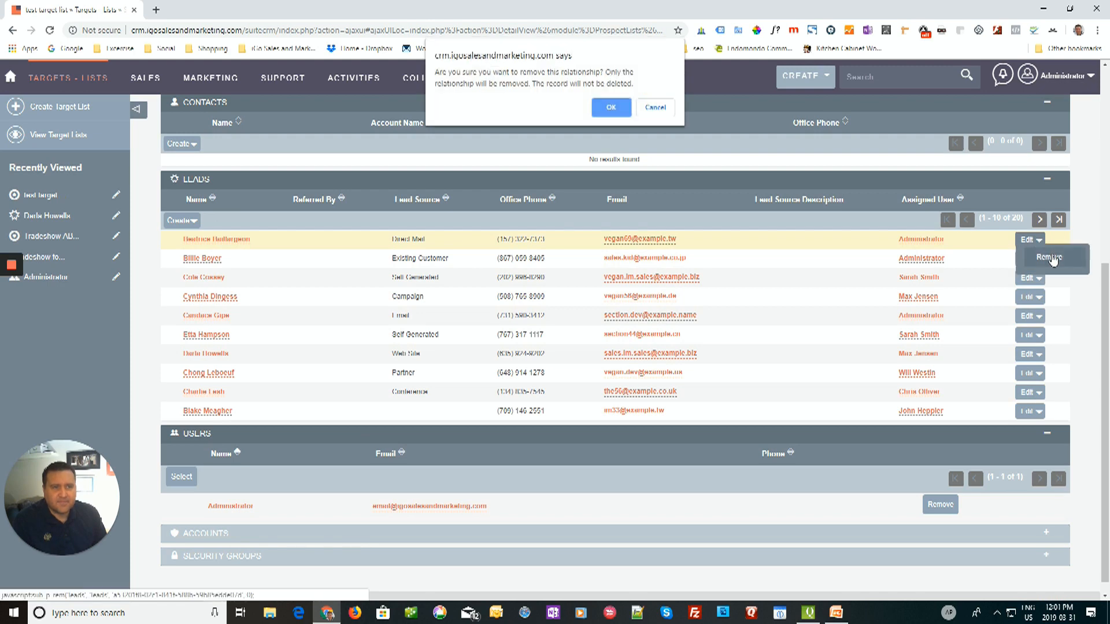
{"action": "left_click", "coordinate": [613, 105]}
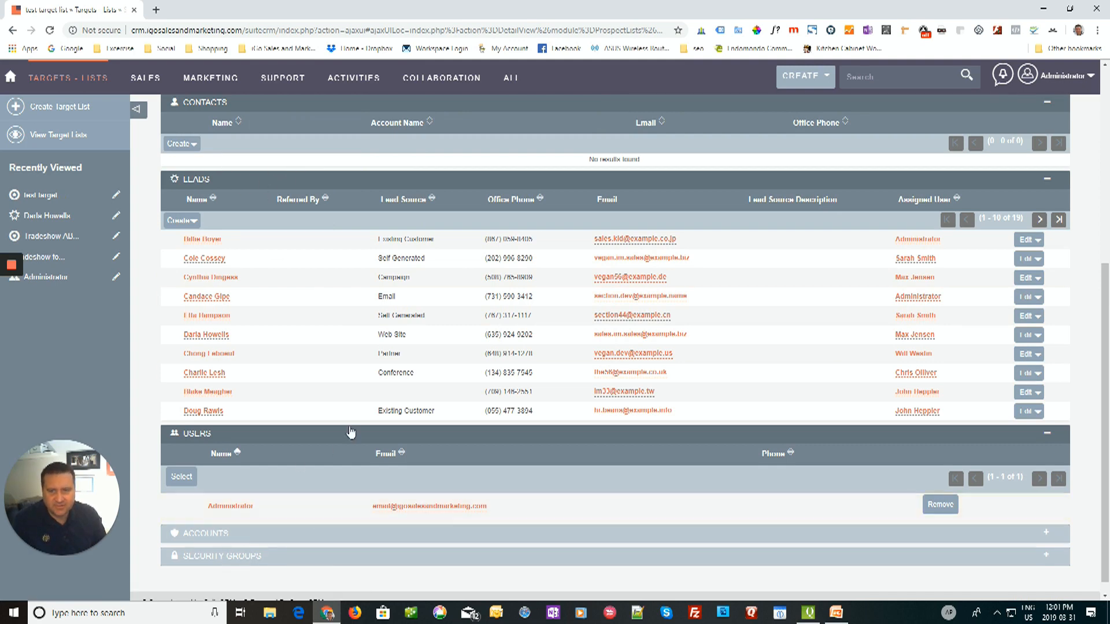
Step: Set the type of "test target list" to Test, save the change, and return to the target lists
{"action": "scroll", "coordinate": [351, 433], "scroll_direction": "up", "scroll_amount": 6}
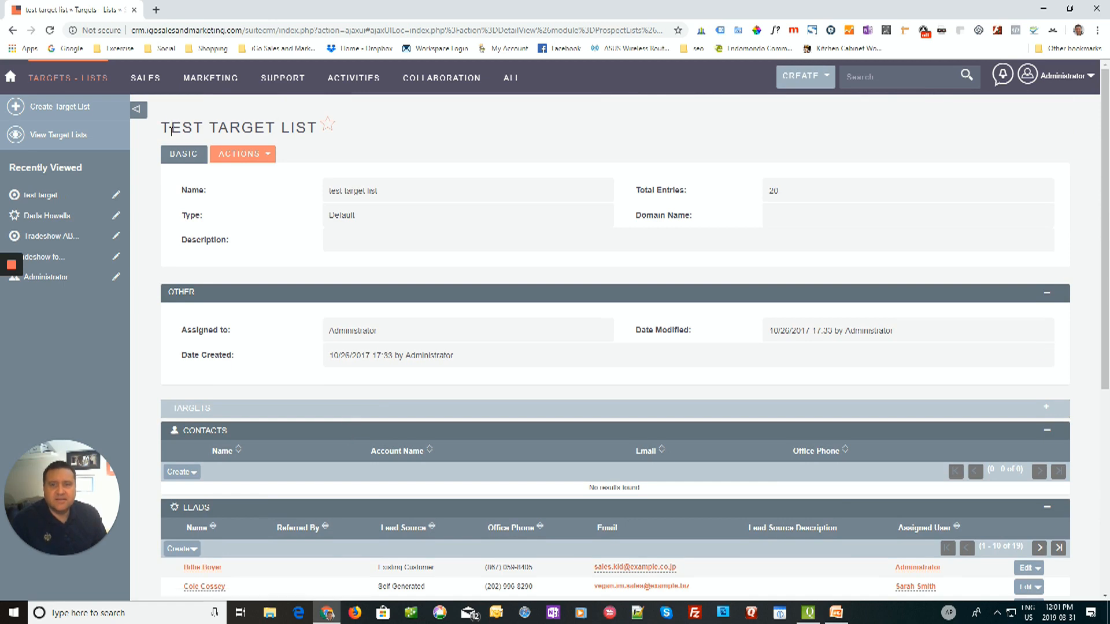
{"action": "double_click", "coordinate": [349, 218]}
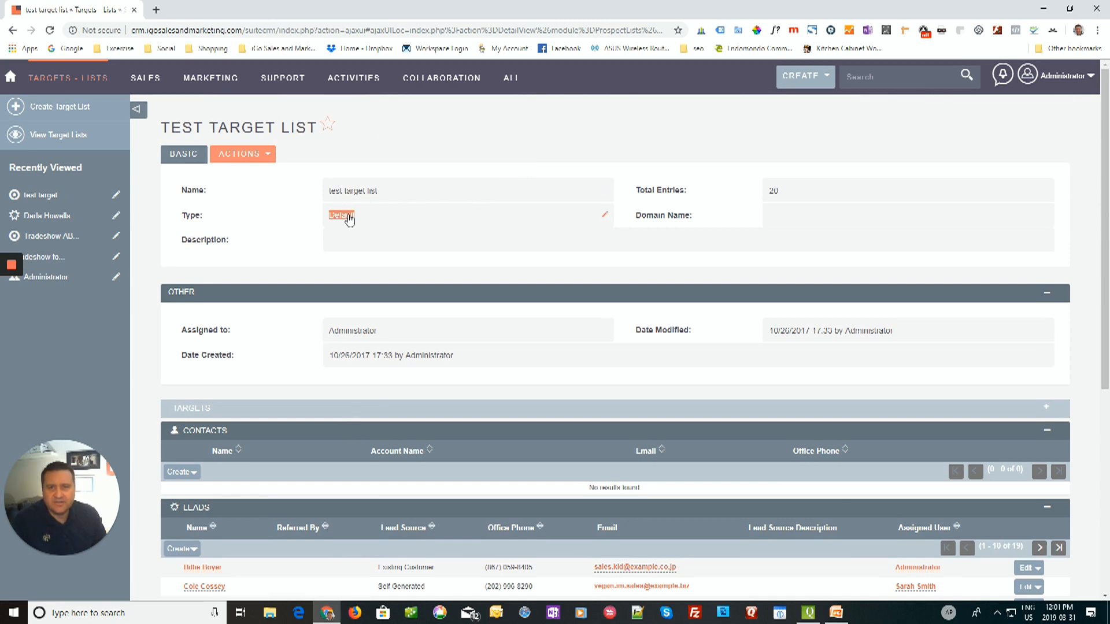
{"action": "left_click", "coordinate": [350, 218]}
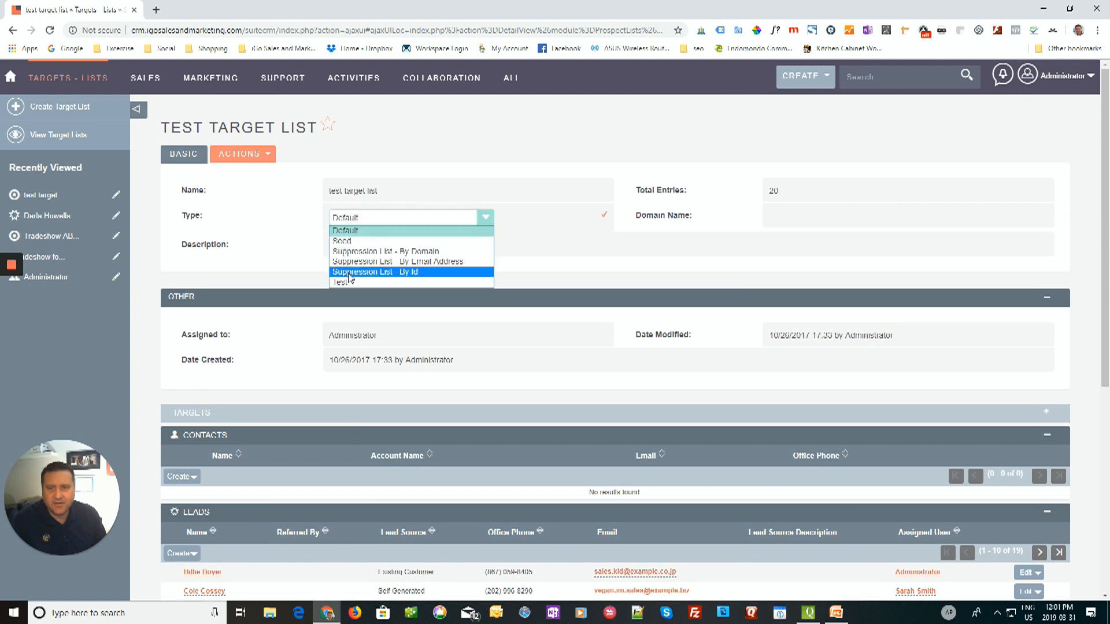
{"action": "left_click", "coordinate": [349, 284]}
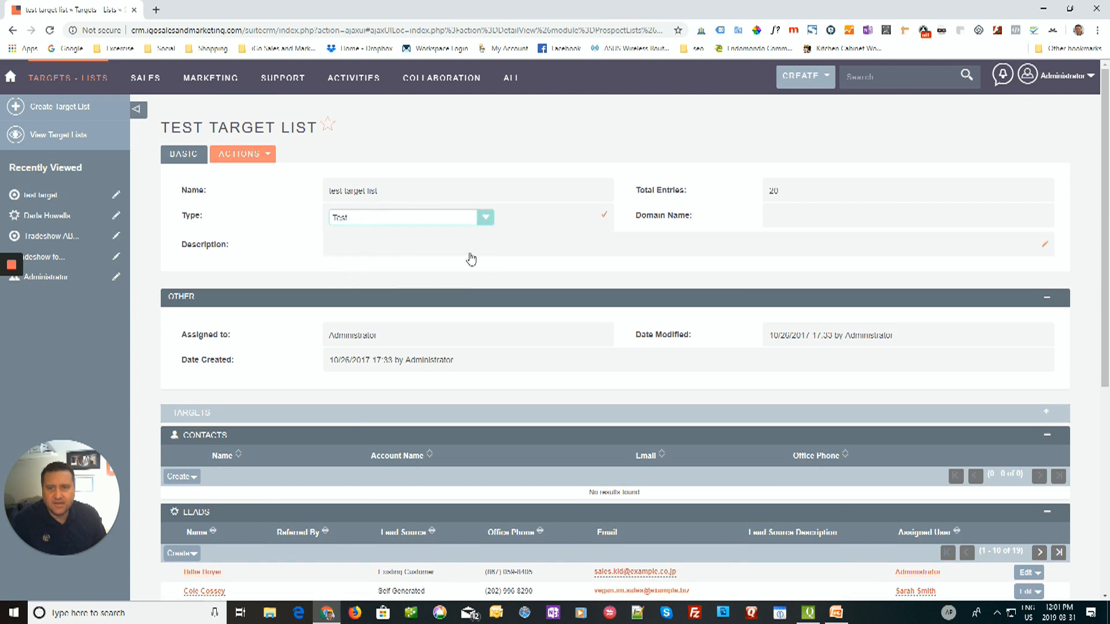
{"action": "left_click", "coordinate": [604, 219]}
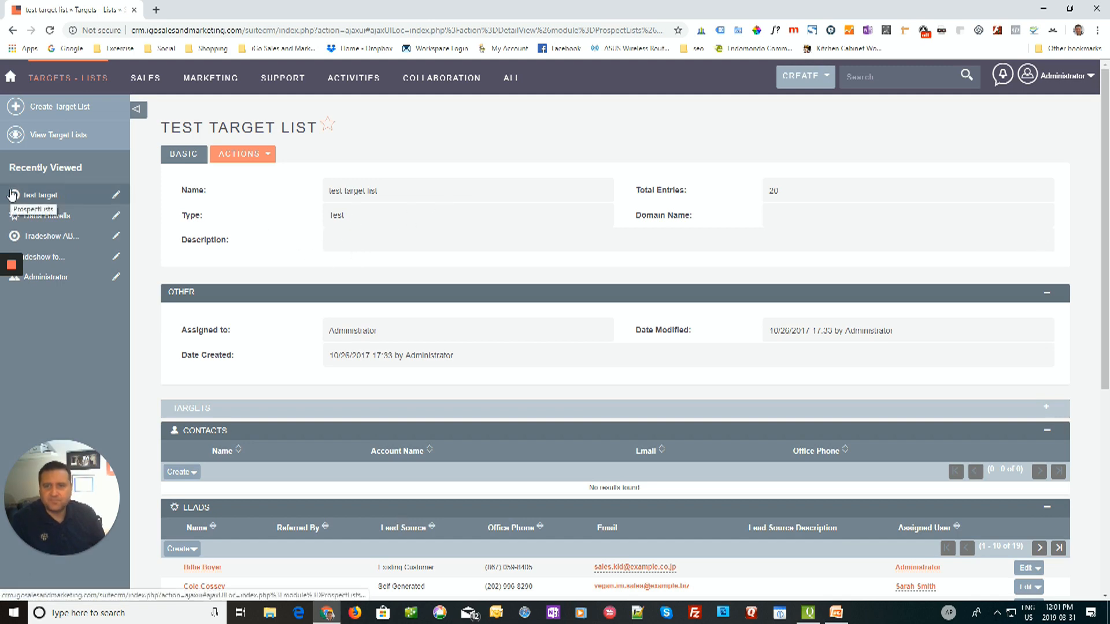
{"action": "left_click", "coordinate": [42, 139]}
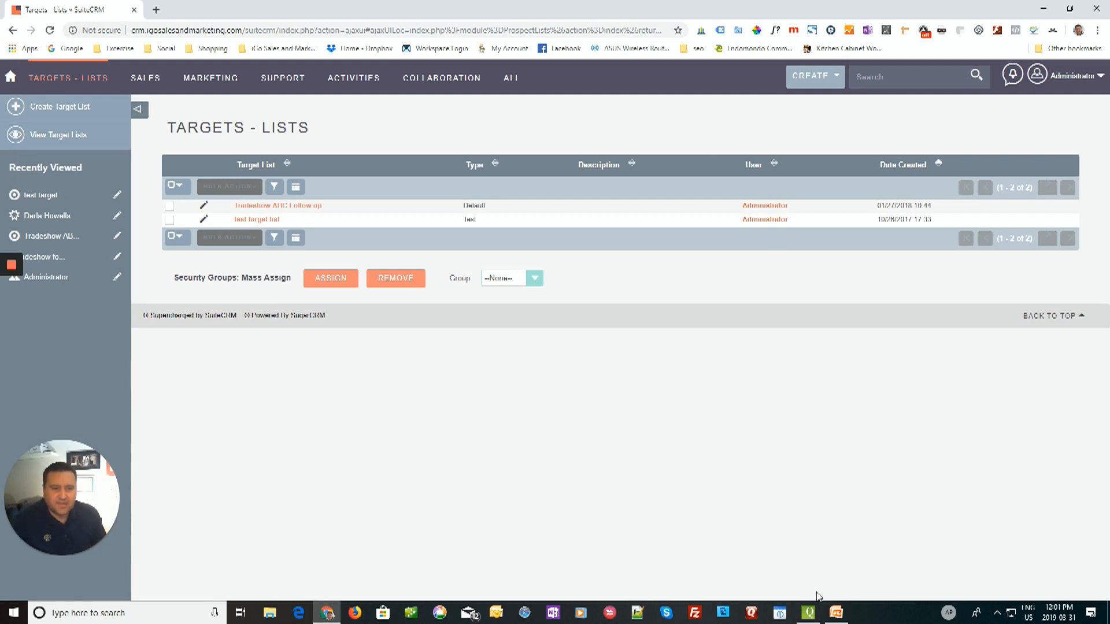
Step: Switch to PowerPoint to highlight the "Unsubscribe List" item on the requirements slide, and return to SuiteCRM in the browser
{"action": "left_click", "coordinate": [838, 614]}
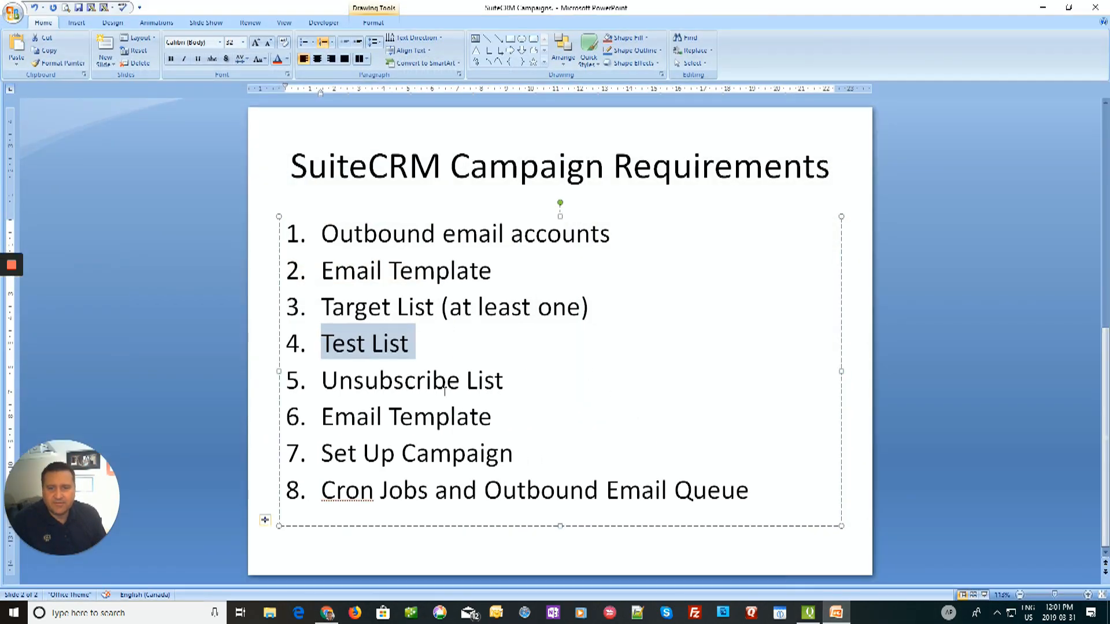
{"action": "left_click", "coordinate": [449, 384]}
{"action": "triple_click", "coordinate": [449, 384]}
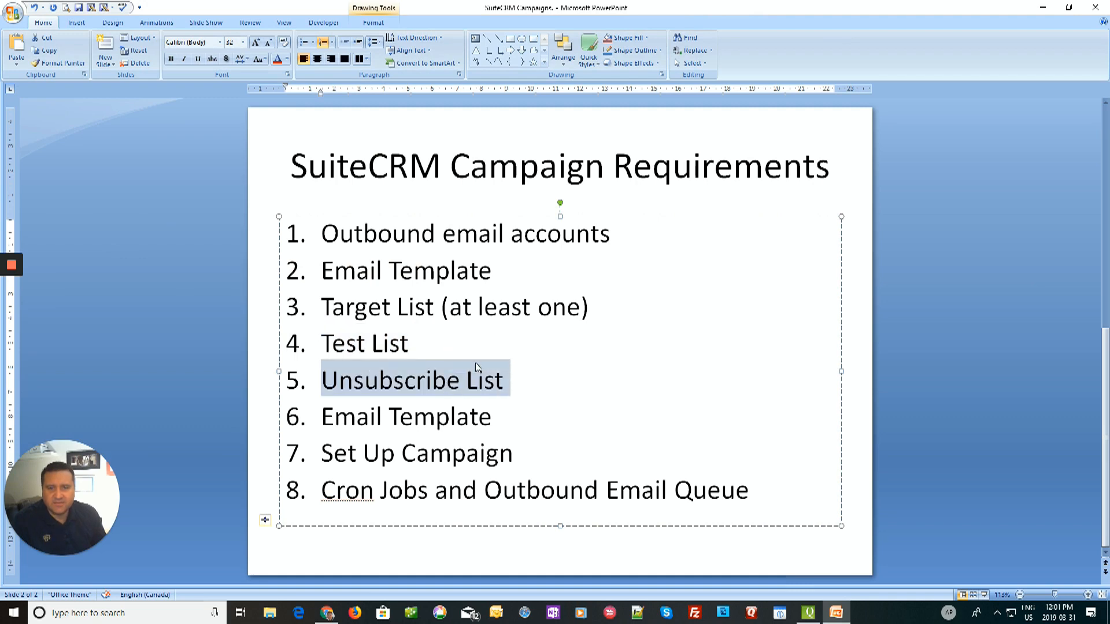
{"action": "left_click", "coordinate": [1050, 7]}
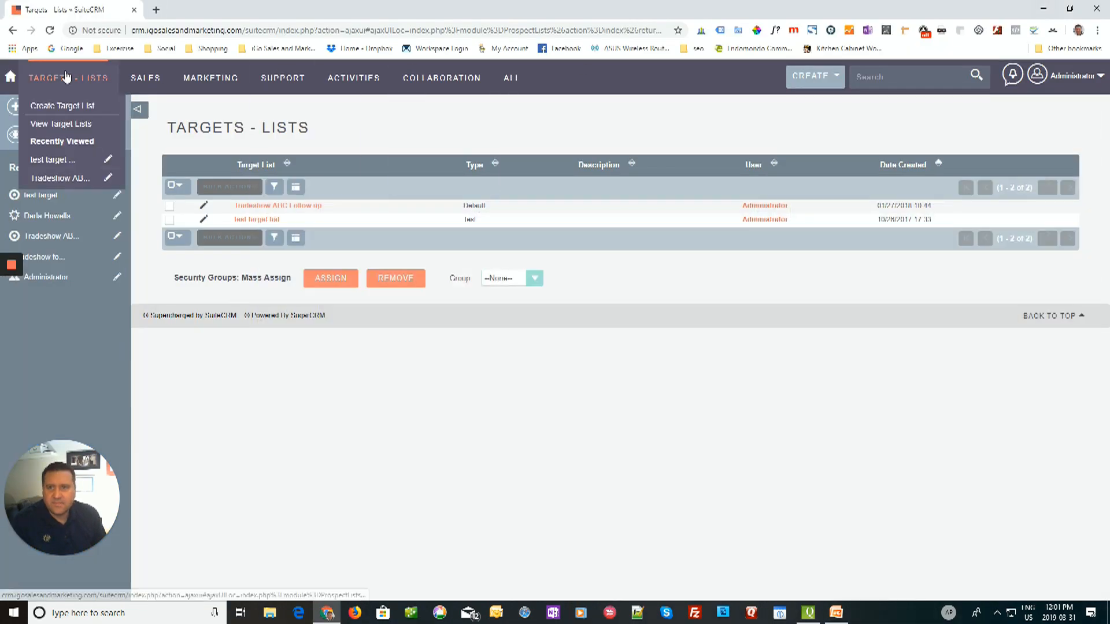
Step: Start a new target list named "Unsubscribe List" with the type "Suppression List - By Email Address"
{"action": "left_click", "coordinate": [49, 113]}
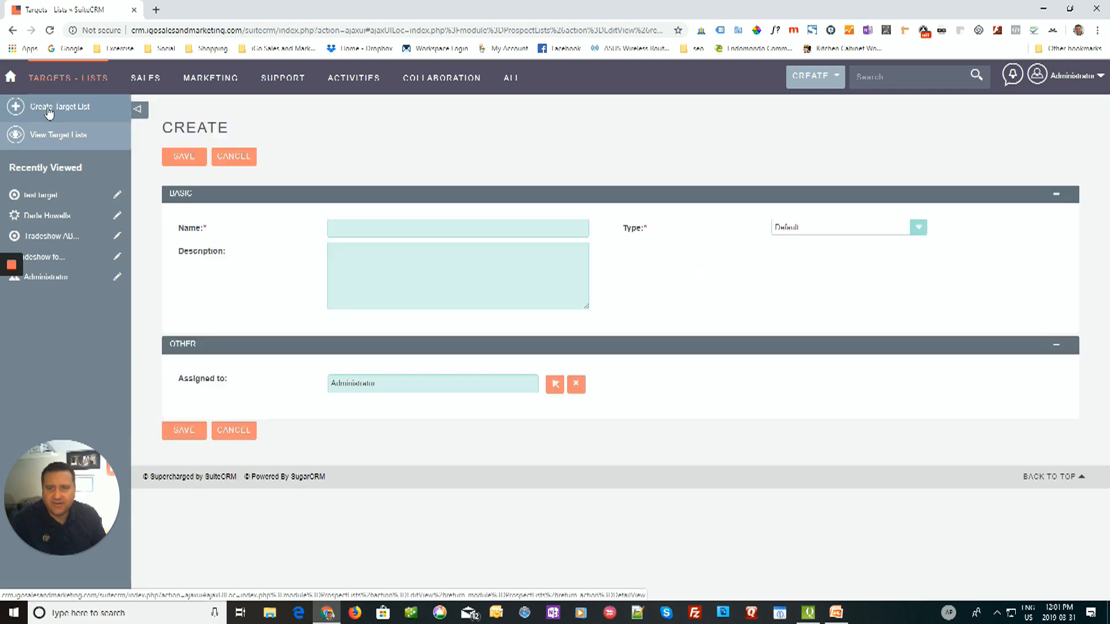
{"action": "left_click", "coordinate": [363, 227]}
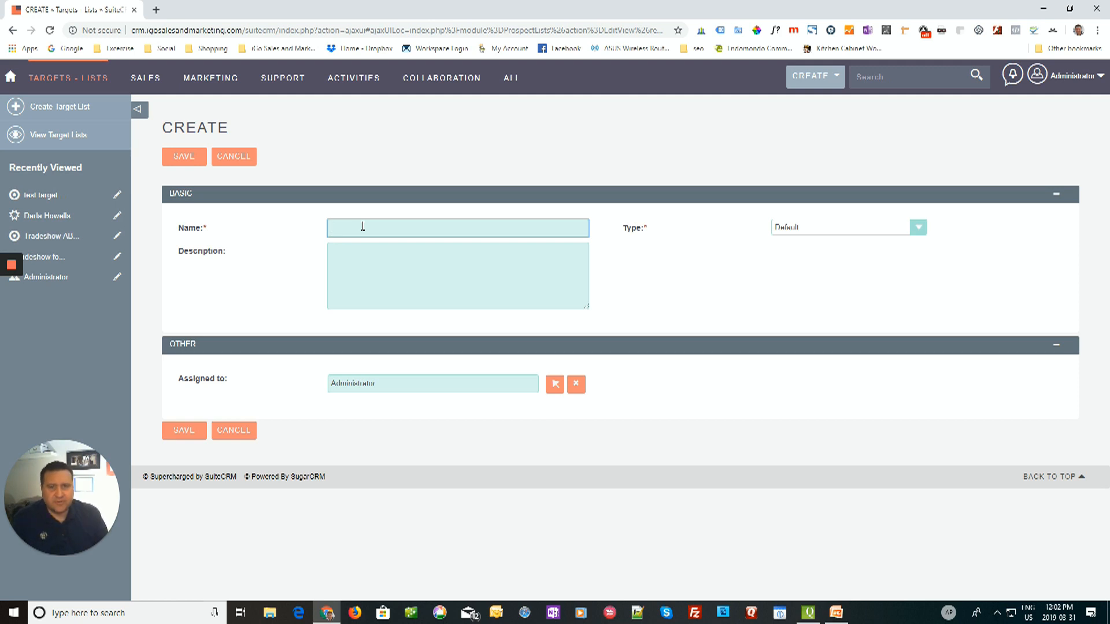
{"action": "type", "text": "Unsubscribe"}
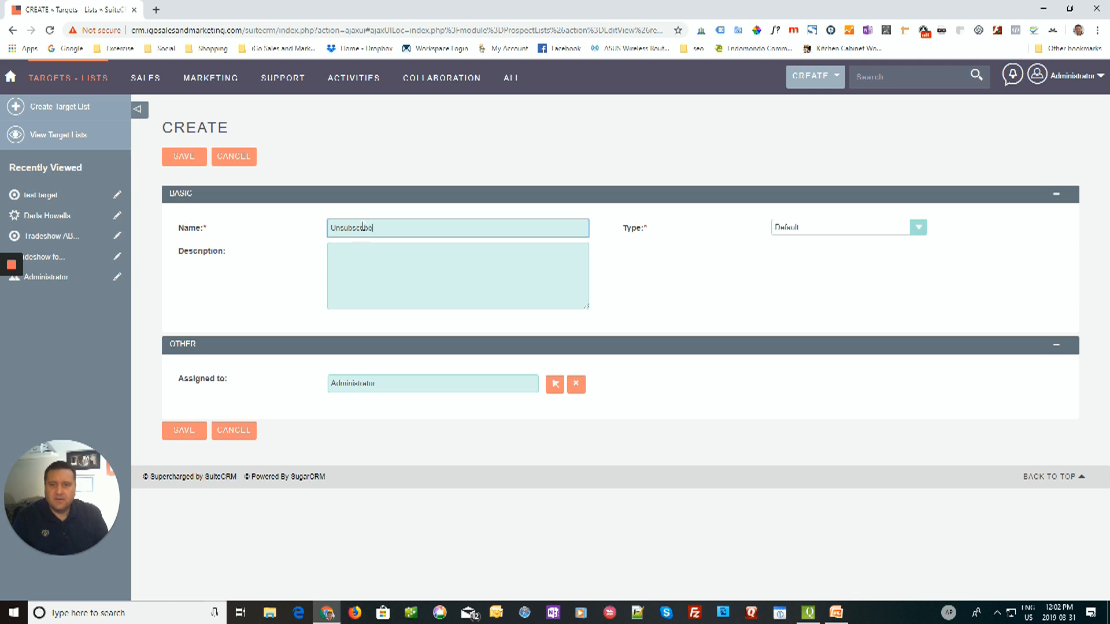
{"action": "type", "text": " List"}
{"action": "key", "text": "Tab"}
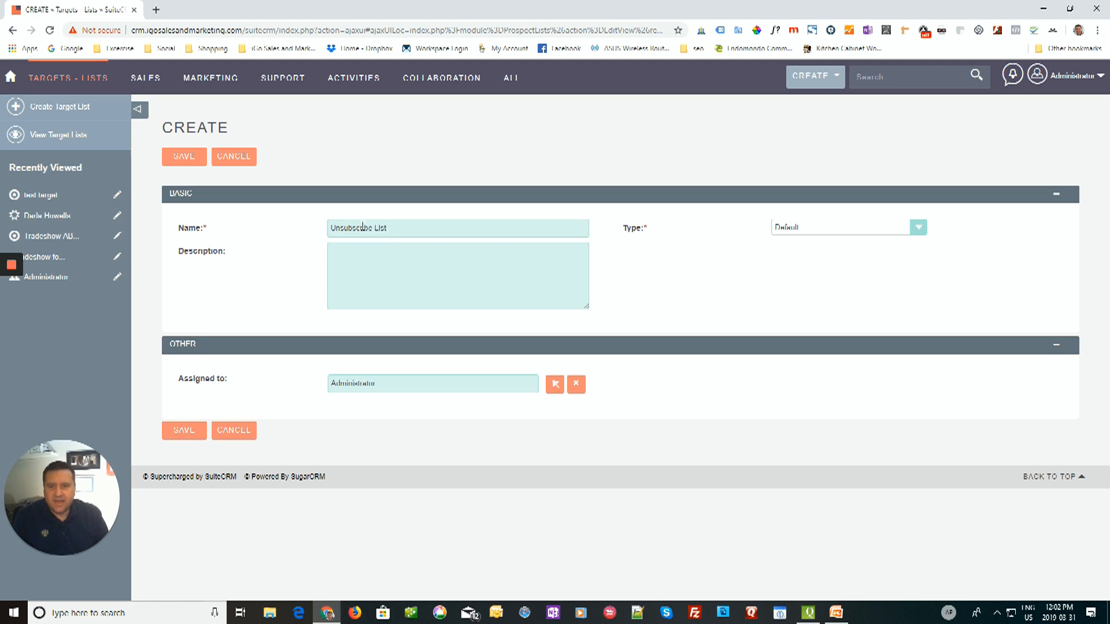
{"action": "left_click", "coordinate": [850, 230]}
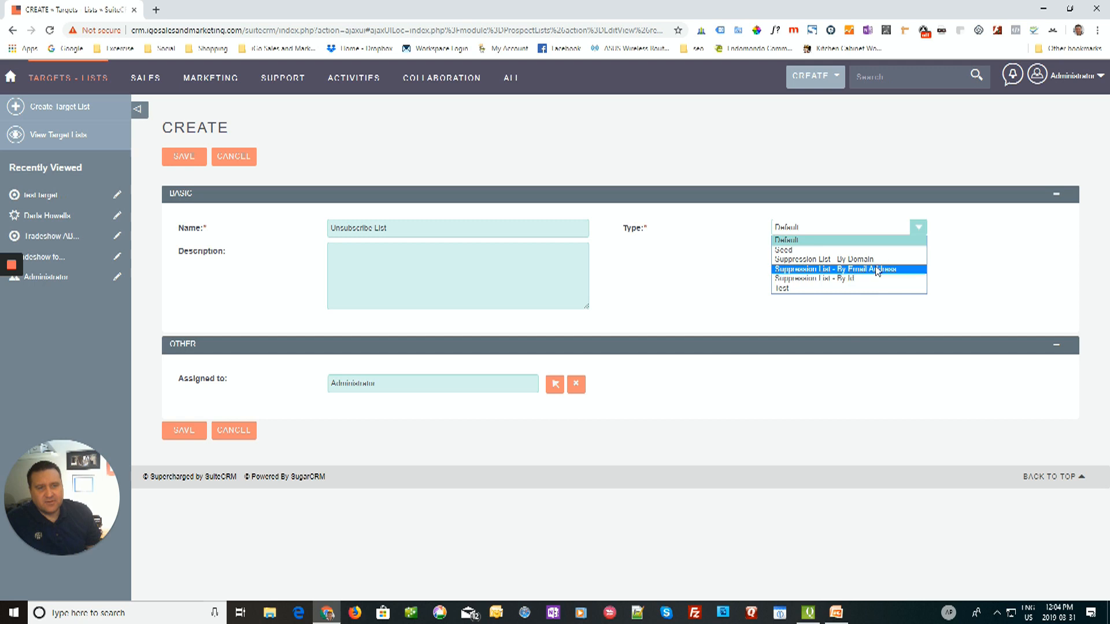
{"action": "left_click", "coordinate": [879, 270]}
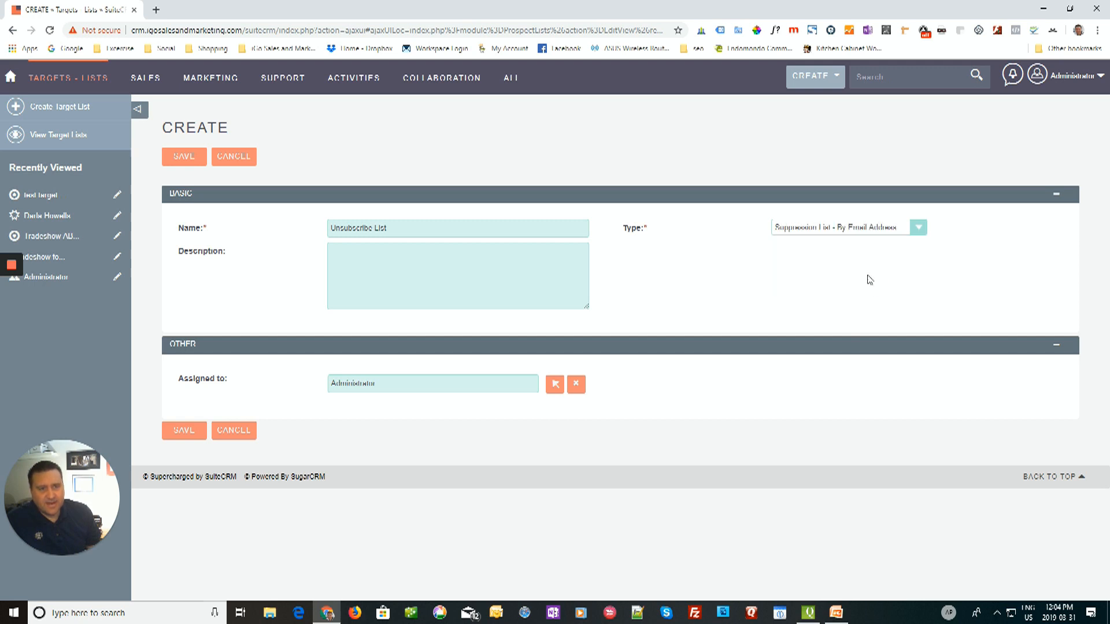
Step: Save the new "Unsubscribe List" target list, check its details, and return to the overview of all target lists
{"action": "left_click", "coordinate": [172, 432]}
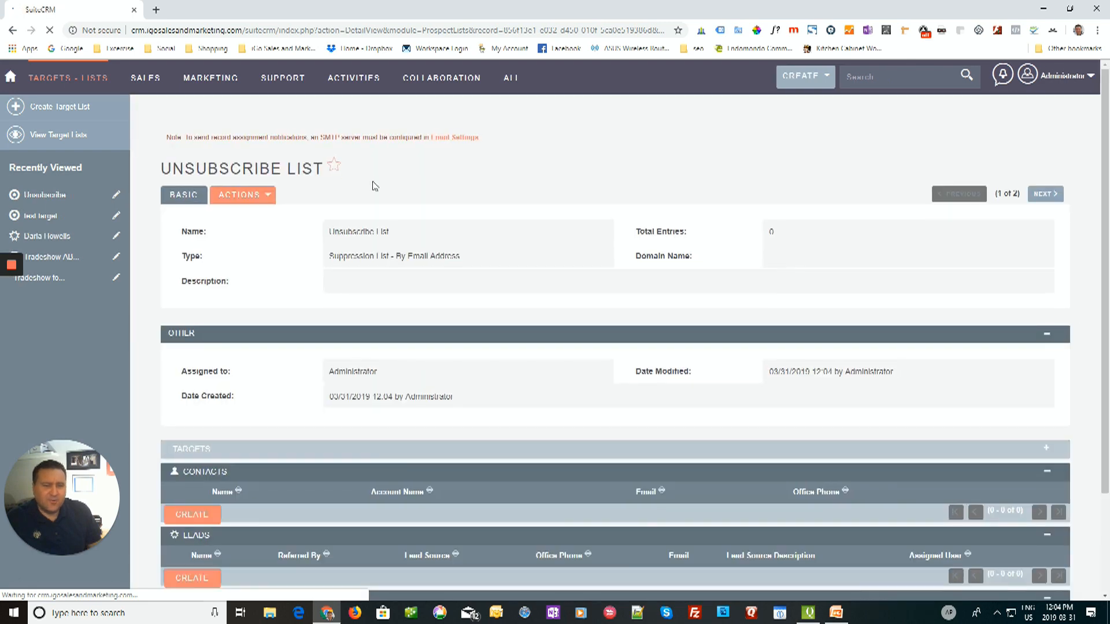
{"action": "scroll", "coordinate": [373, 294], "scroll_direction": "down", "scroll_amount": 2}
{"action": "scroll", "coordinate": [373, 294], "scroll_direction": "down", "scroll_amount": 2}
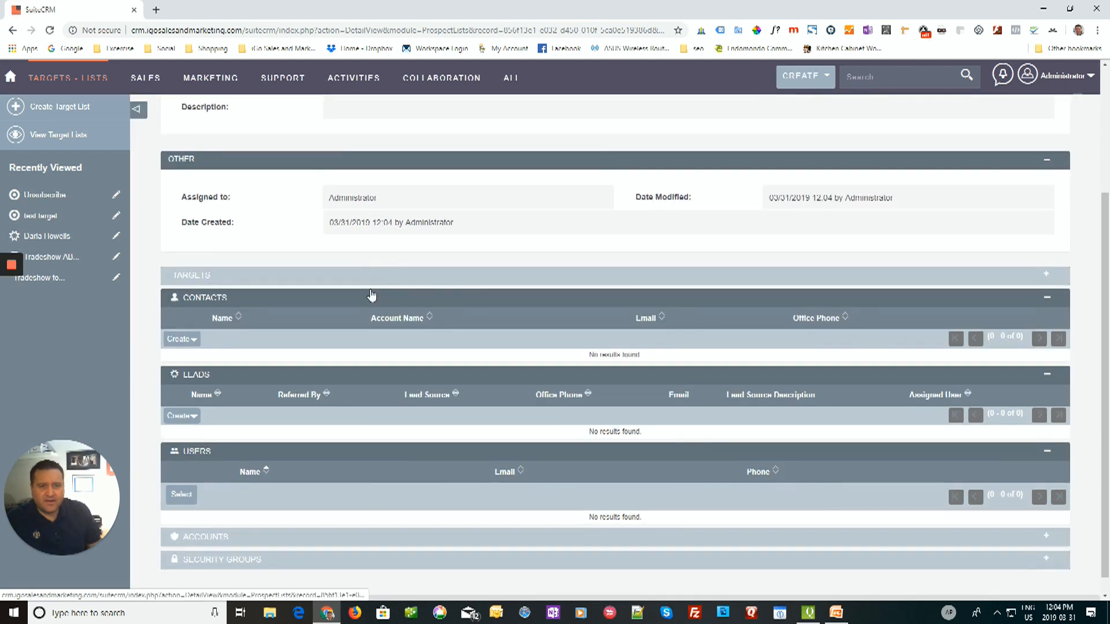
{"action": "scroll", "coordinate": [373, 294], "scroll_direction": "up", "scroll_amount": 3}
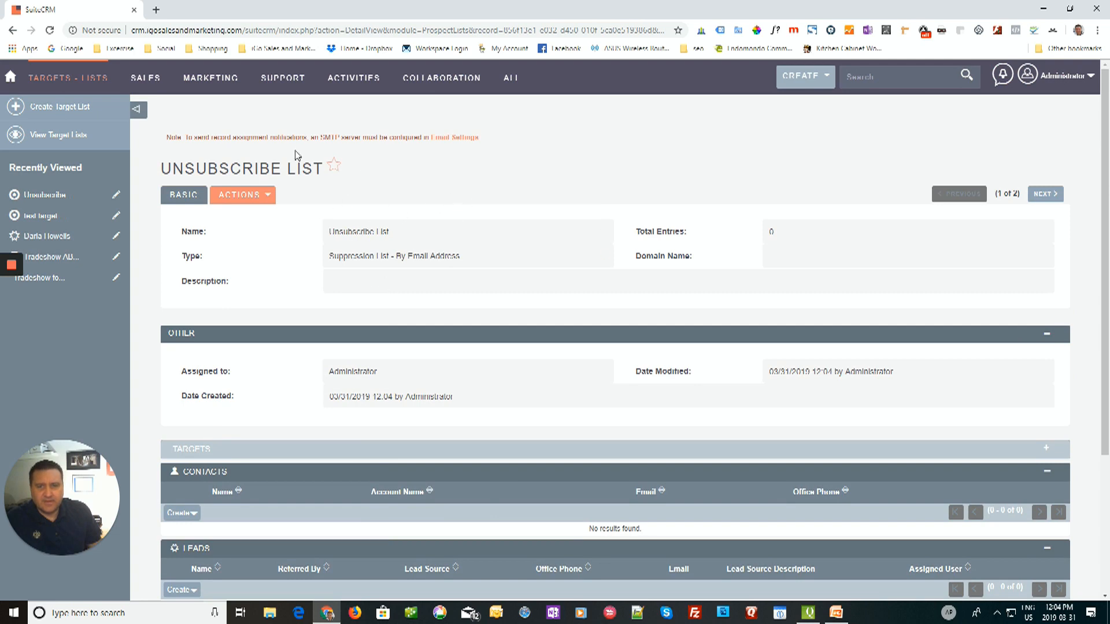
{"action": "left_click", "coordinate": [81, 129]}
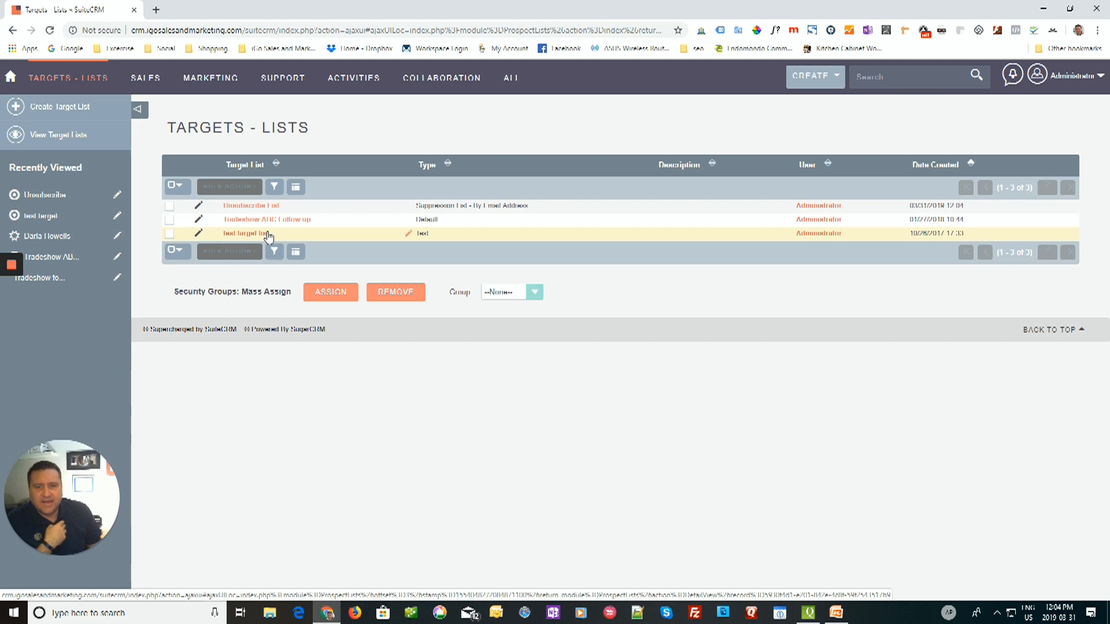
Step: Switch to PowerPoint, delete the duplicate sixth item "Email Template" from the requirements slide, and save the presentation
{"action": "left_click", "coordinate": [836, 613]}
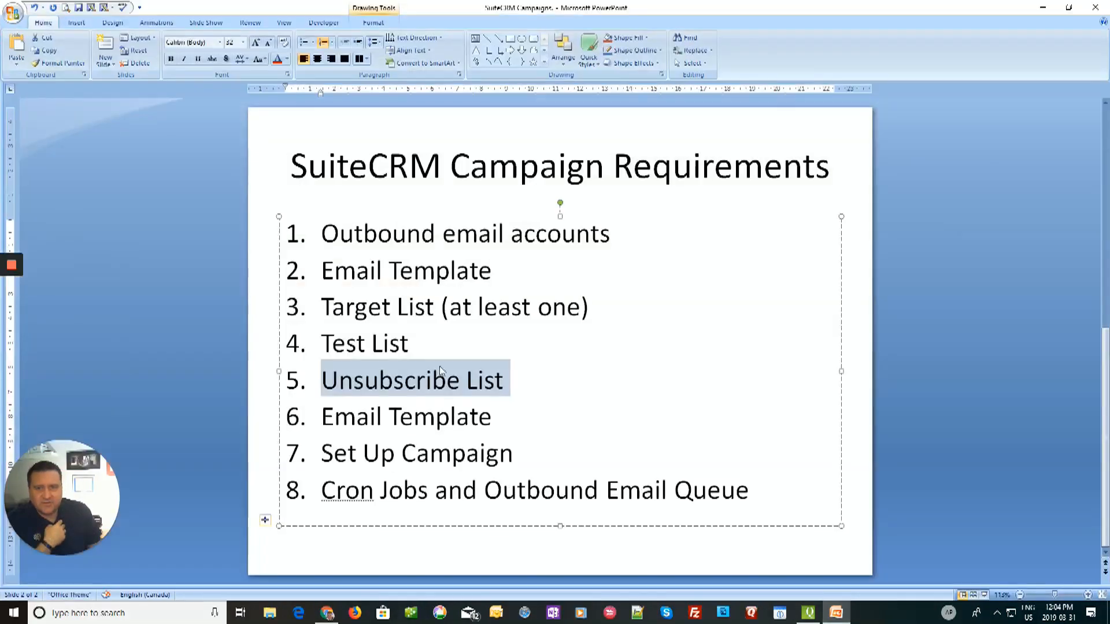
{"action": "left_click", "coordinate": [450, 417]}
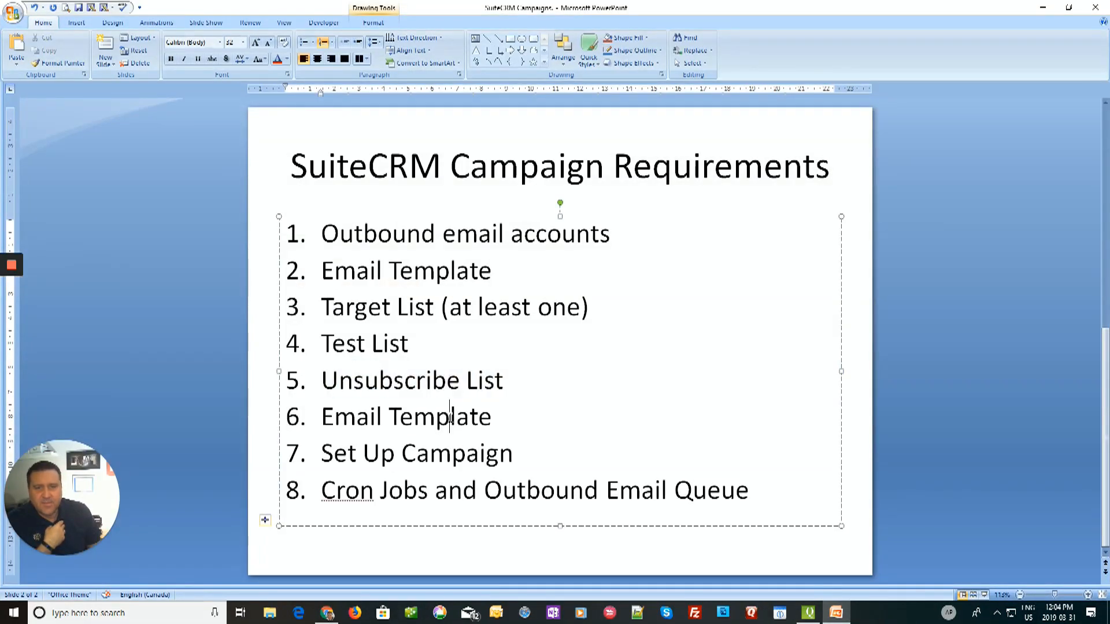
{"action": "triple_click", "coordinate": [322, 422]}
{"action": "key", "text": "Delete"}
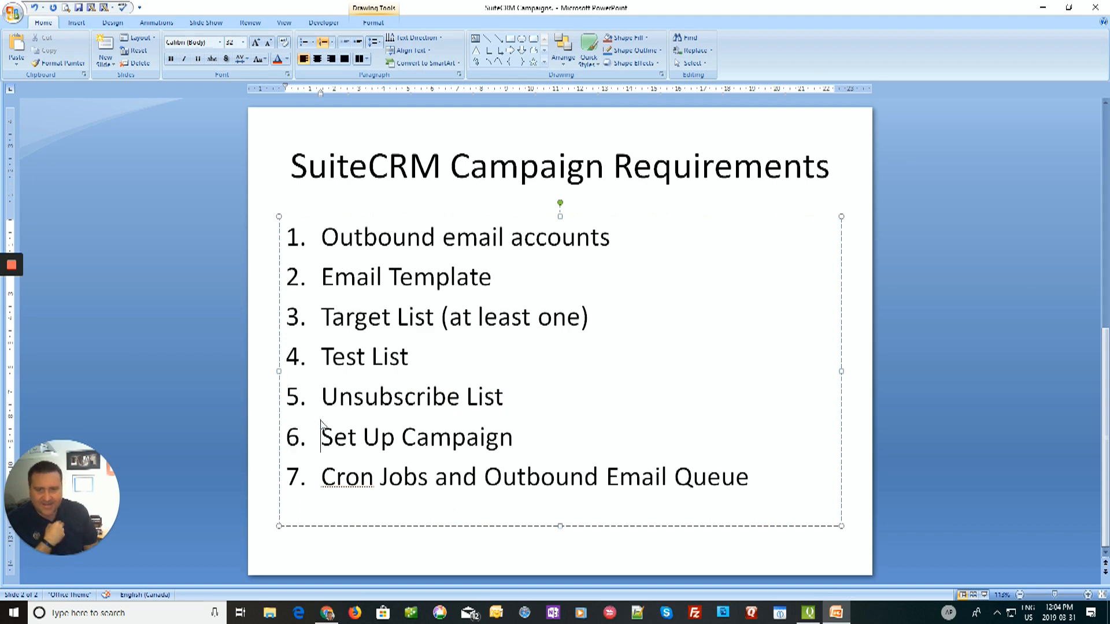
{"action": "left_click", "coordinate": [604, 430]}
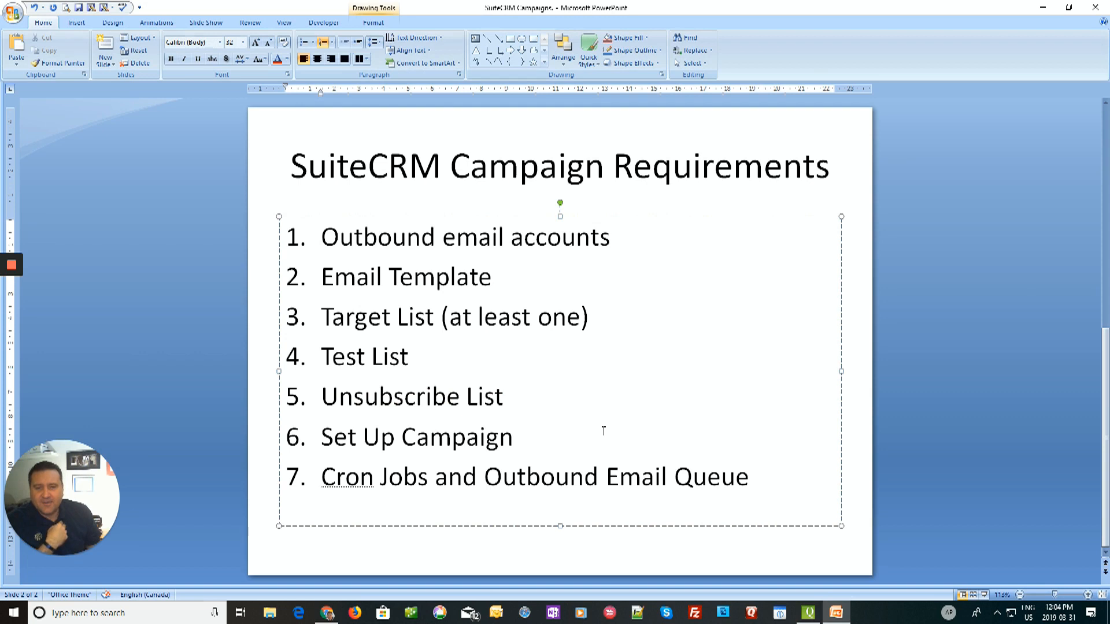
{"action": "left_click", "coordinate": [76, 12]}
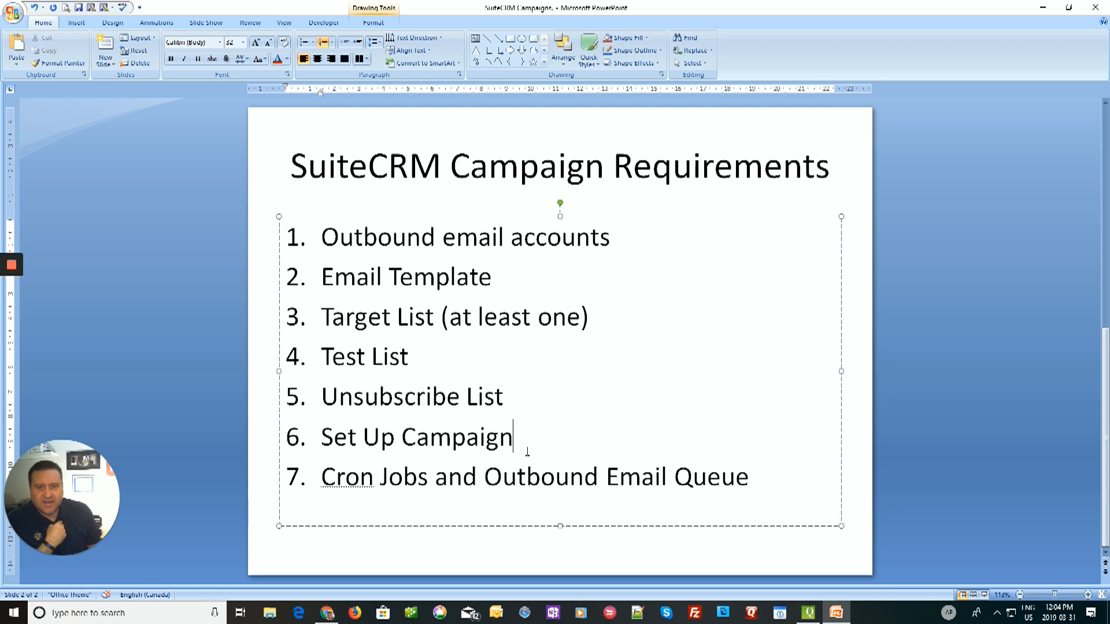
Step: Return to SuiteCRM in the browser and start a new campaign of the Newsletter type in the Campaign Wizard
{"action": "left_click", "coordinate": [1043, 7]}
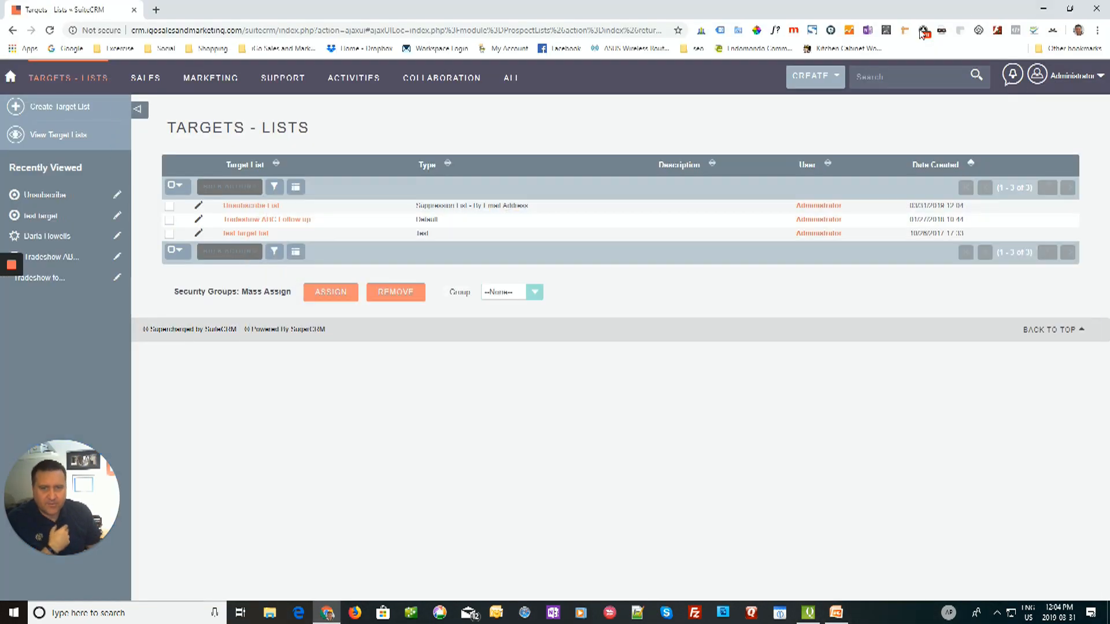
{"action": "mouse_move", "coordinate": [231, 80]}
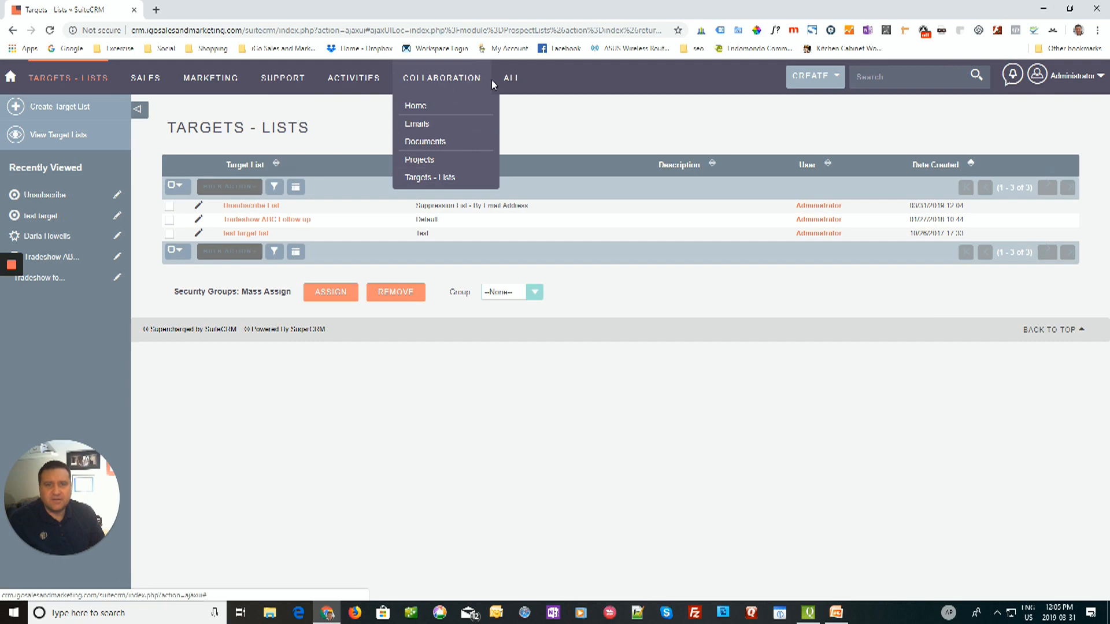
{"action": "mouse_move", "coordinate": [514, 85]}
{"action": "scroll", "coordinate": [528, 181], "scroll_direction": "down", "scroll_amount": 6}
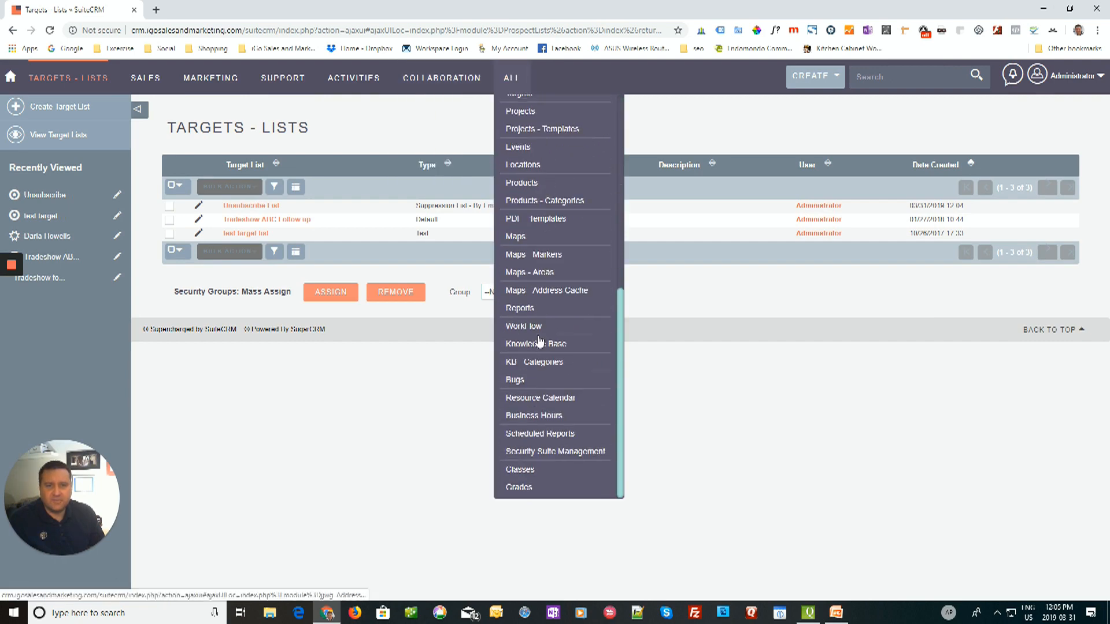
{"action": "scroll", "coordinate": [552, 282], "scroll_direction": "up", "scroll_amount": 6}
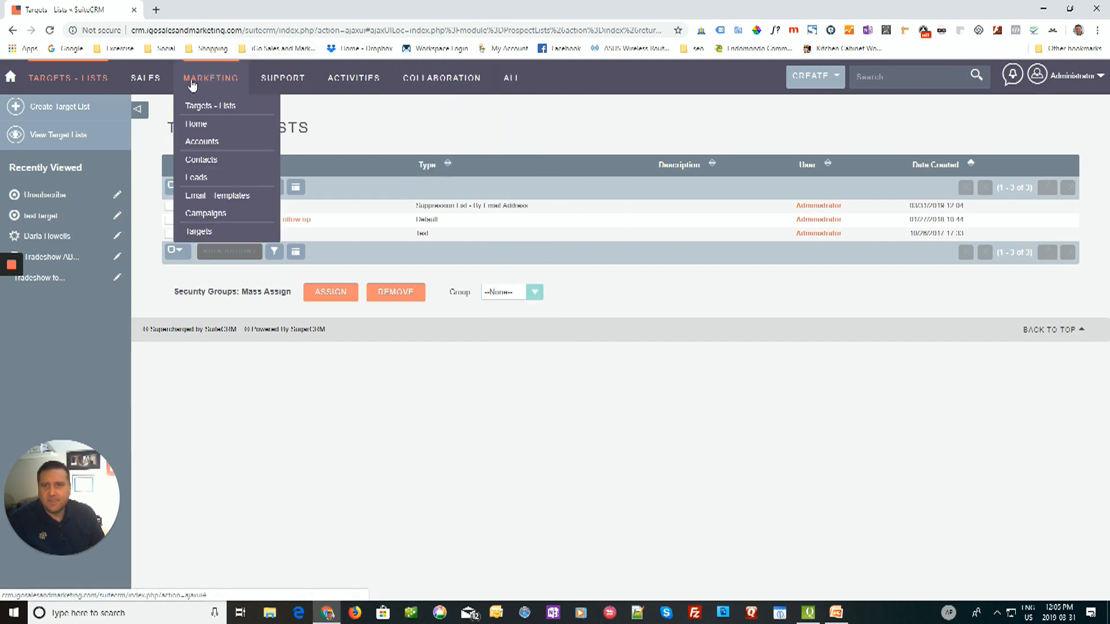
{"action": "left_click", "coordinate": [204, 214]}
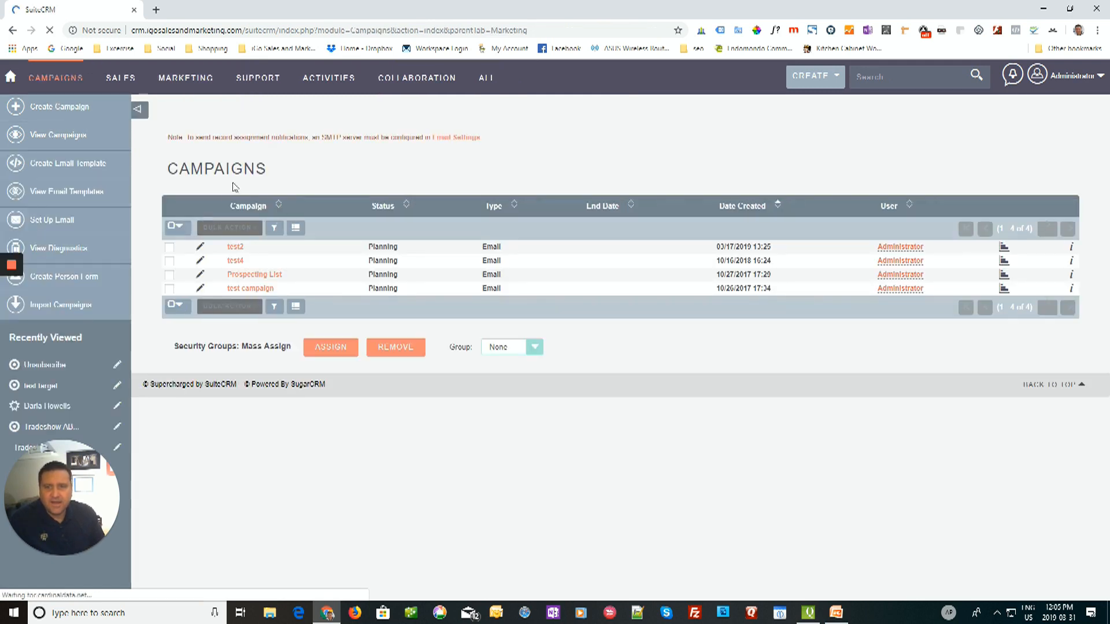
{"action": "left_click", "coordinate": [55, 108]}
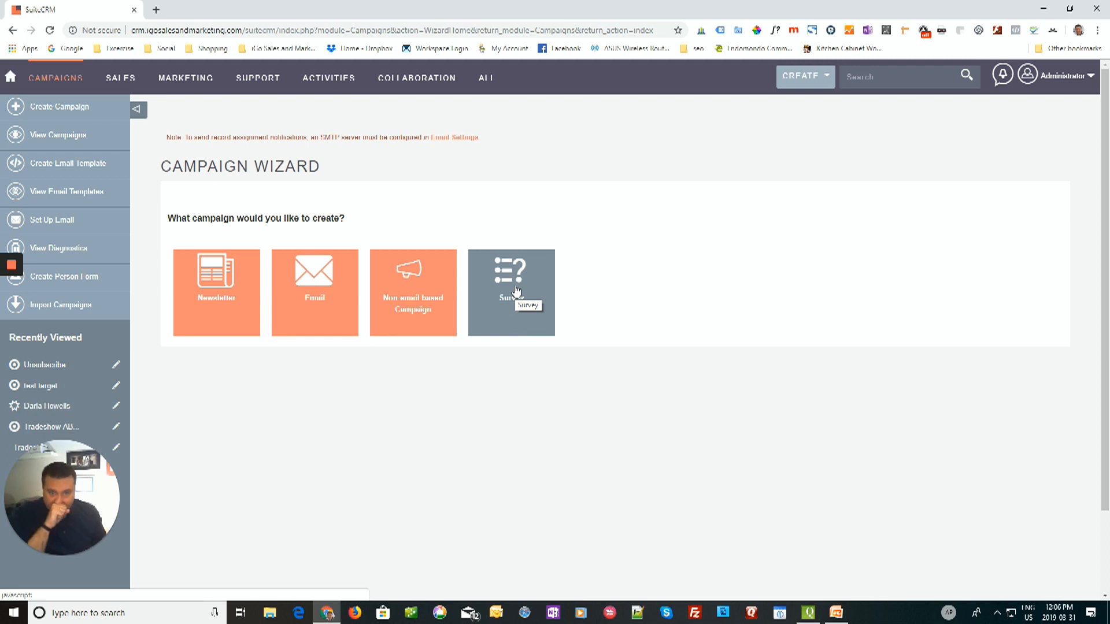
{"action": "left_click", "coordinate": [216, 282]}
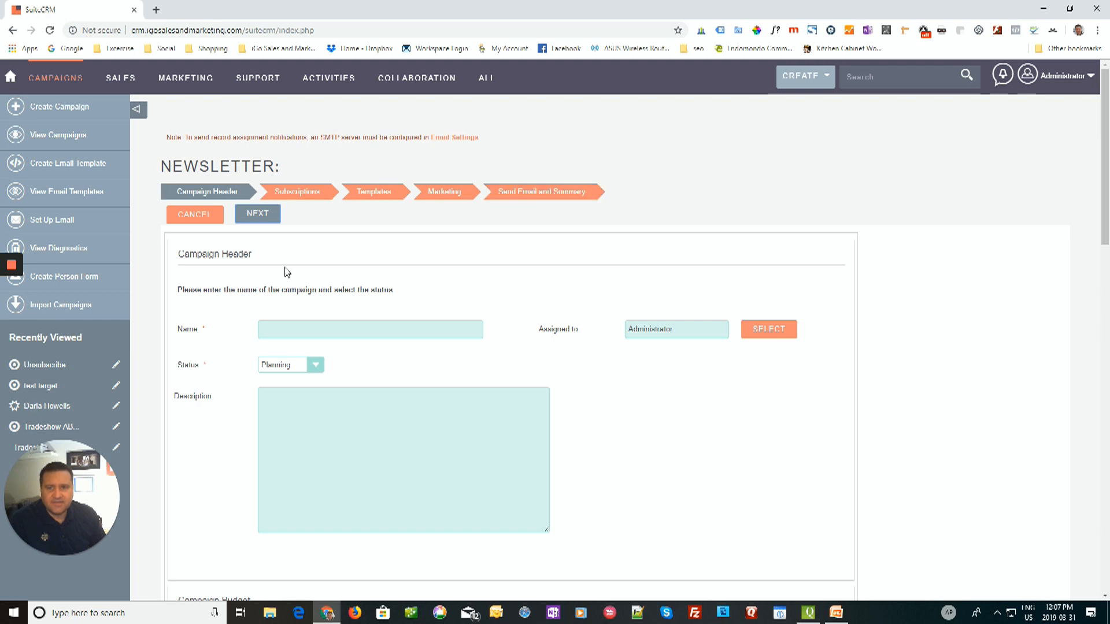
Step: Name the newsletter campaign "Trade Show Follow Campaign" in the campaign header
{"action": "scroll", "coordinate": [384, 269], "scroll_direction": "down", "scroll_amount": 1}
{"action": "left_click", "coordinate": [330, 272]}
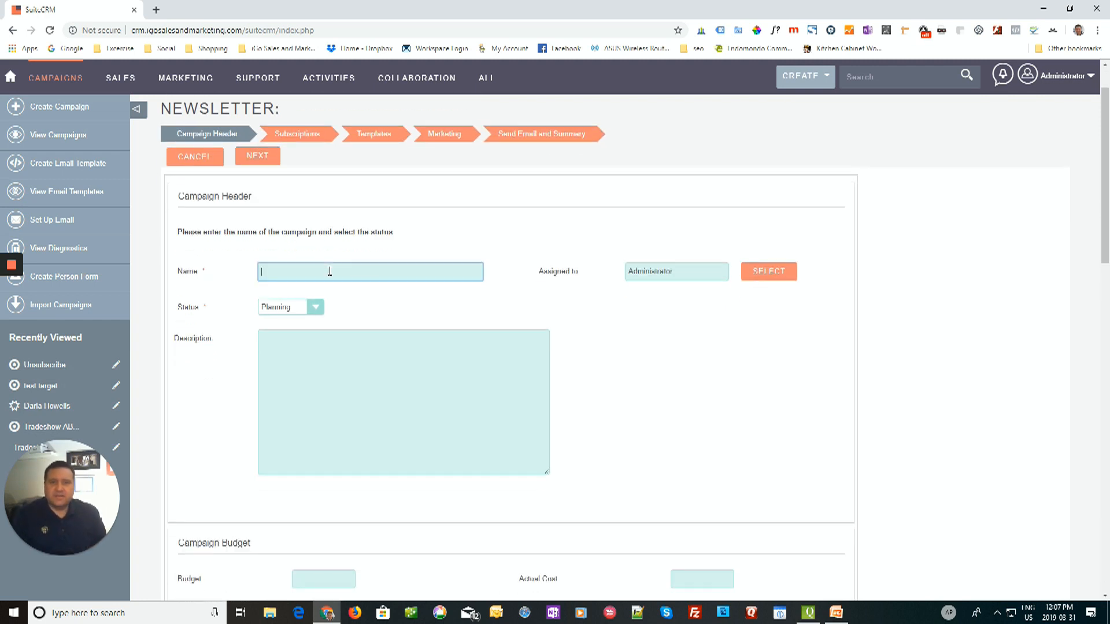
{"action": "type", "text": "Tradesh"}
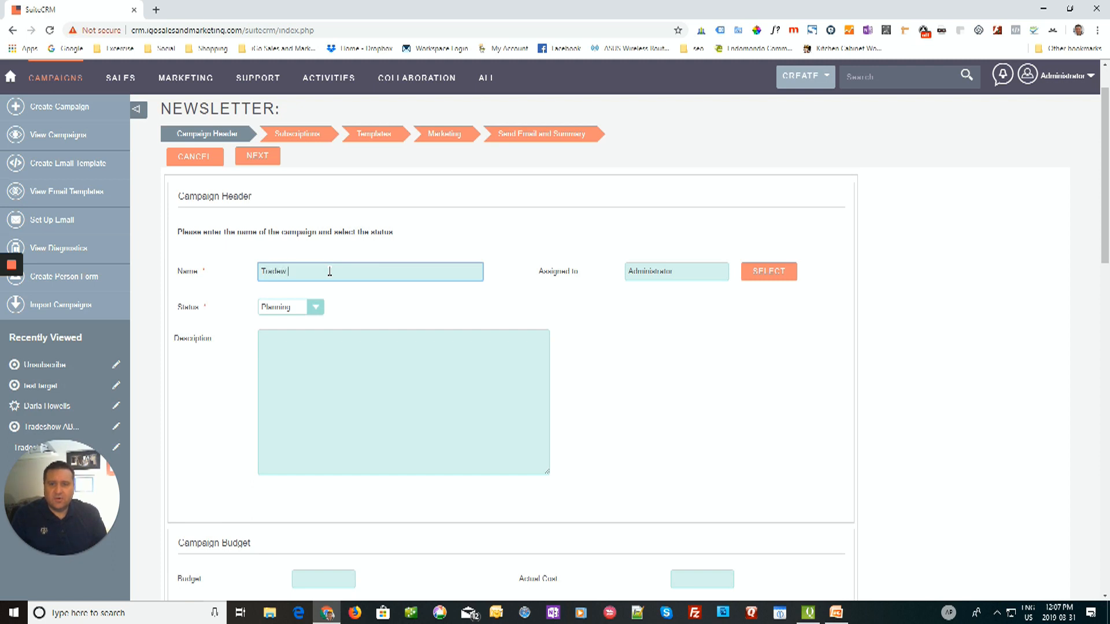
{"action": "key", "text": "BackSpace"}
{"action": "type", "text": "e Show Follow Campaign"}
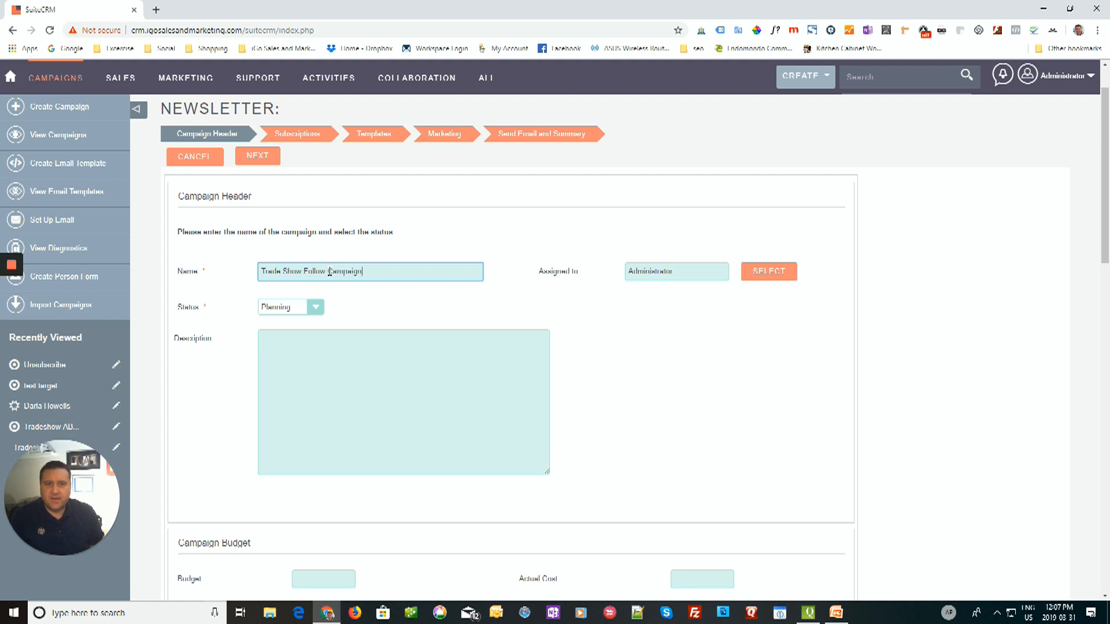
Step: Set the campaign's status to Active, leave the budget fields unfilled, and proceed to the Subscriptions stage of the wizard
{"action": "scroll", "coordinate": [328, 267], "scroll_direction": "down", "scroll_amount": 1}
{"action": "left_click", "coordinate": [317, 315]}
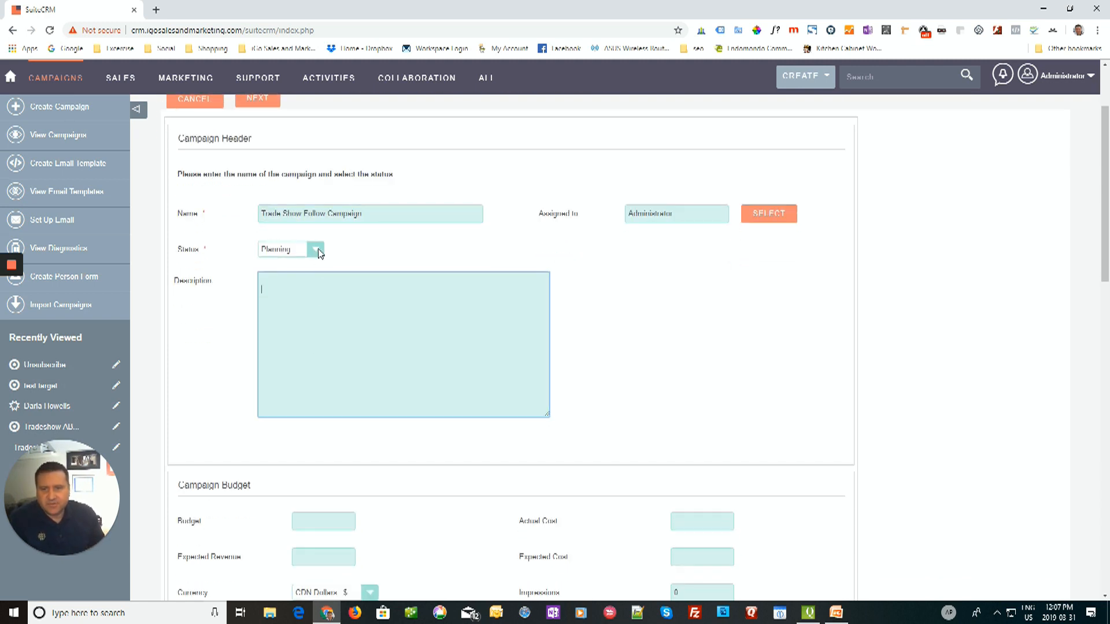
{"action": "left_click", "coordinate": [318, 256]}
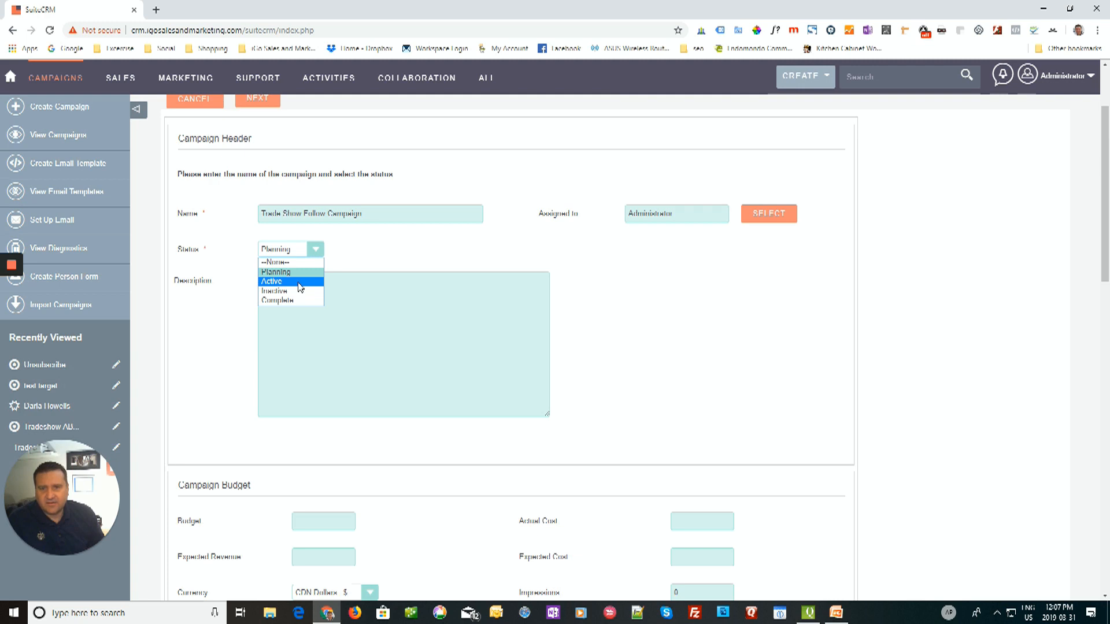
{"action": "left_click", "coordinate": [300, 282]}
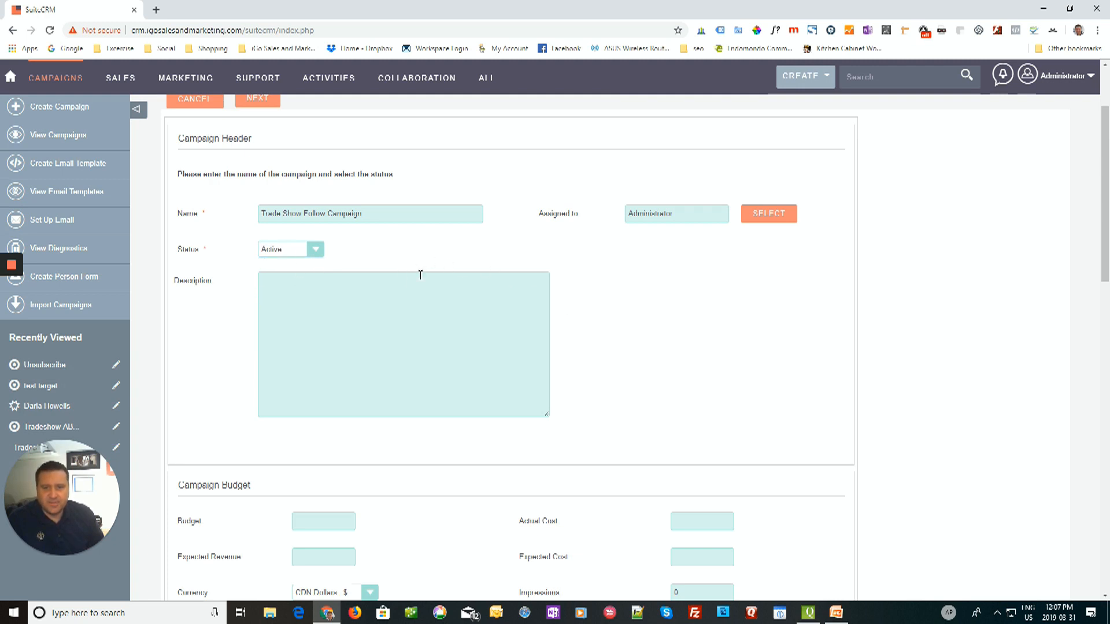
{"action": "scroll", "coordinate": [421, 275], "scroll_direction": "down", "scroll_amount": 4}
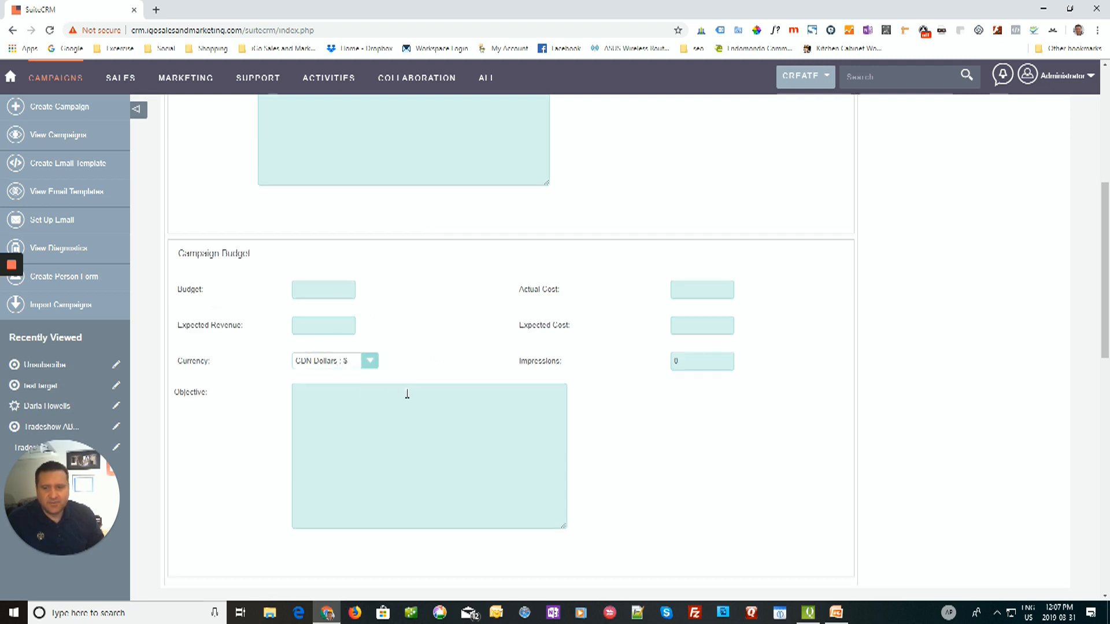
{"action": "scroll", "coordinate": [414, 396], "scroll_direction": "down", "scroll_amount": 5}
{"action": "scroll", "coordinate": [456, 390], "scroll_direction": "up", "scroll_amount": 10}
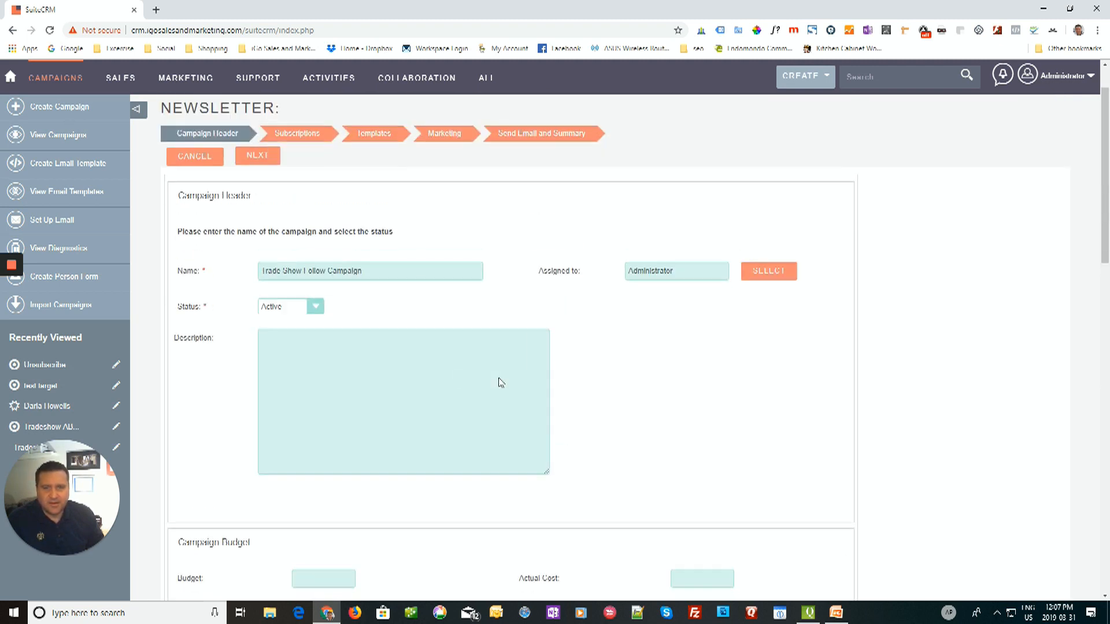
{"action": "left_click", "coordinate": [261, 163]}
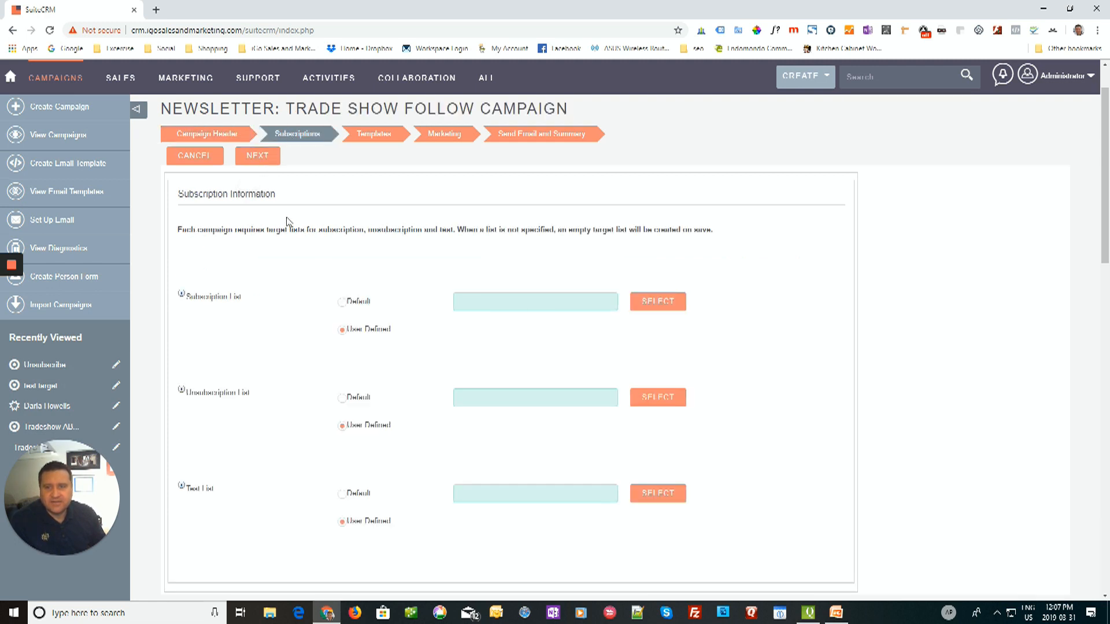
Step: Assign "Tradeshow ABC Follow up" as the campaign's subscription list and "Unsubscribe List" as its unsubscription list
{"action": "scroll", "coordinate": [250, 348], "scroll_direction": "down", "scroll_amount": 1}
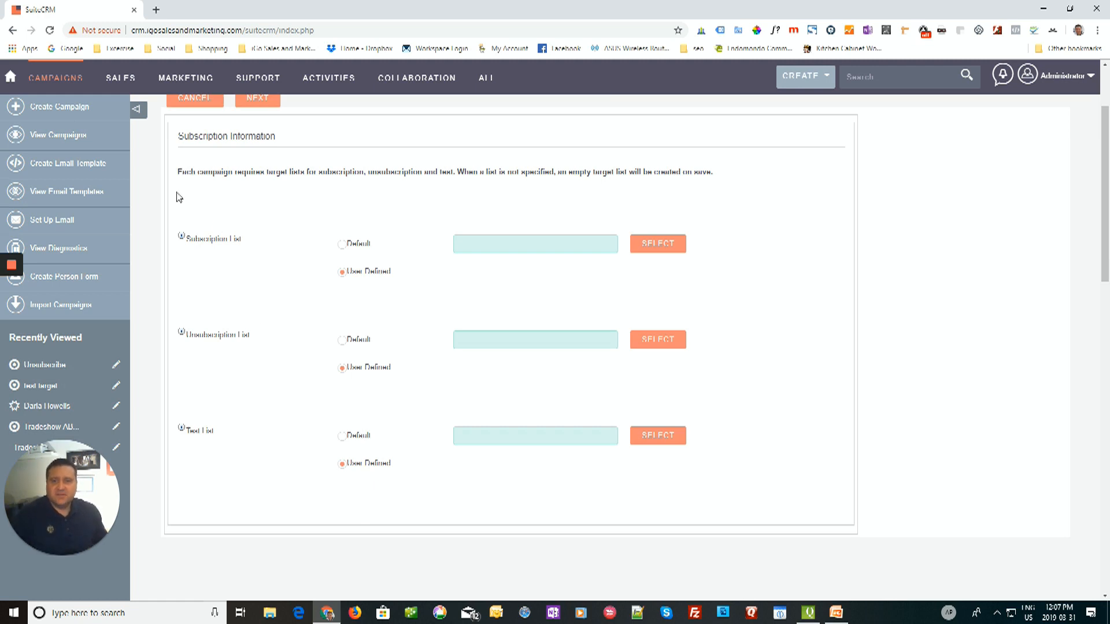
{"action": "left_click", "coordinate": [644, 250]}
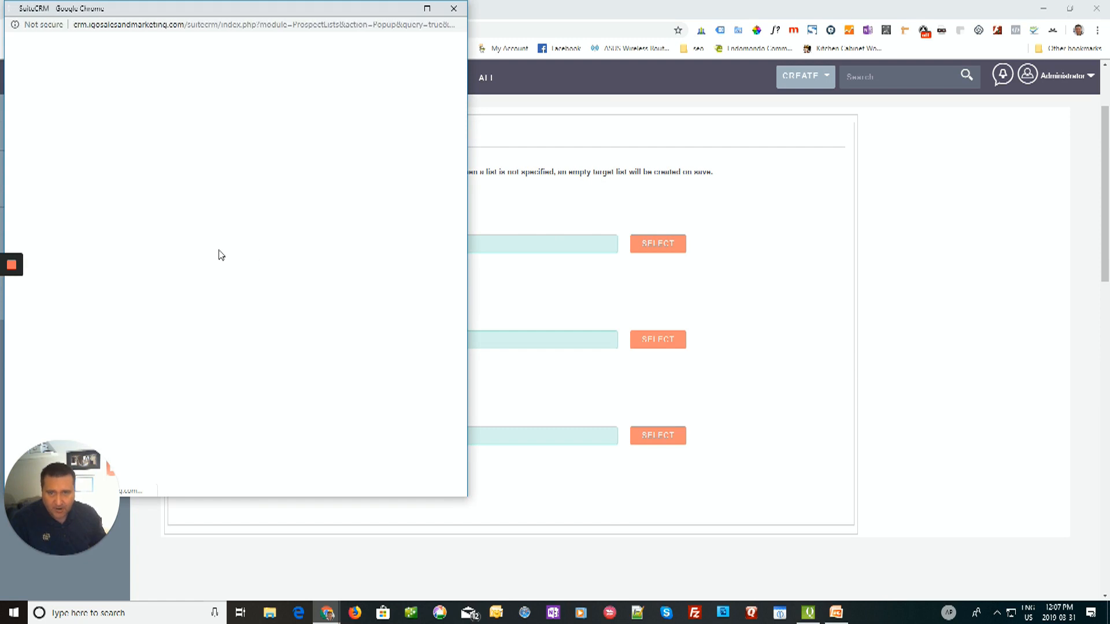
{"action": "left_click_drag", "start_coordinate": [241, 8], "coordinate": [520, 18]}
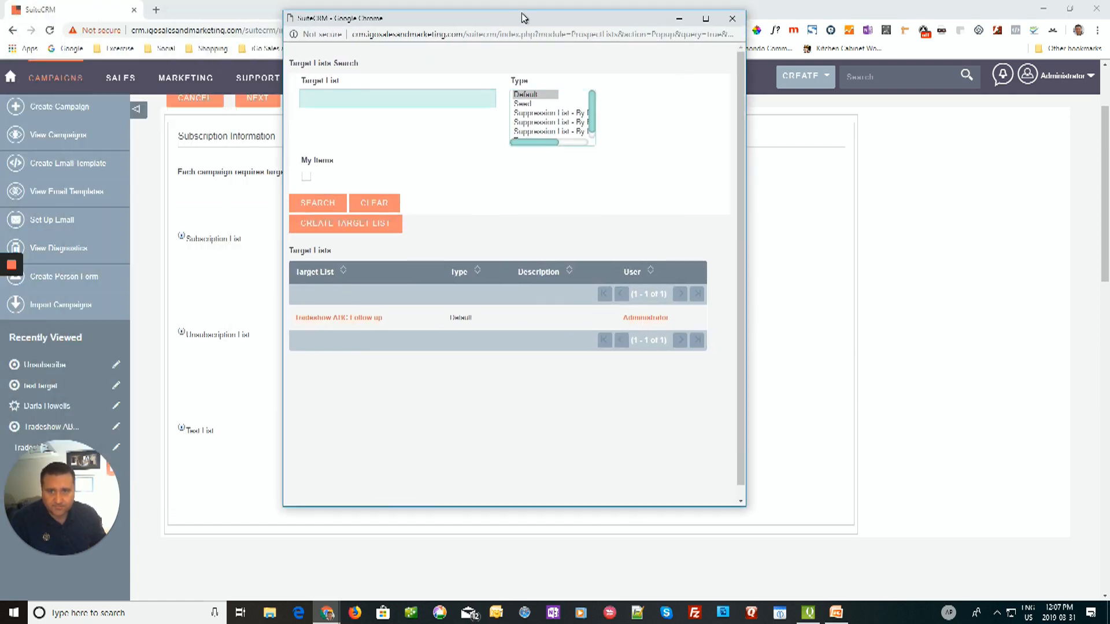
{"action": "left_click", "coordinate": [326, 319]}
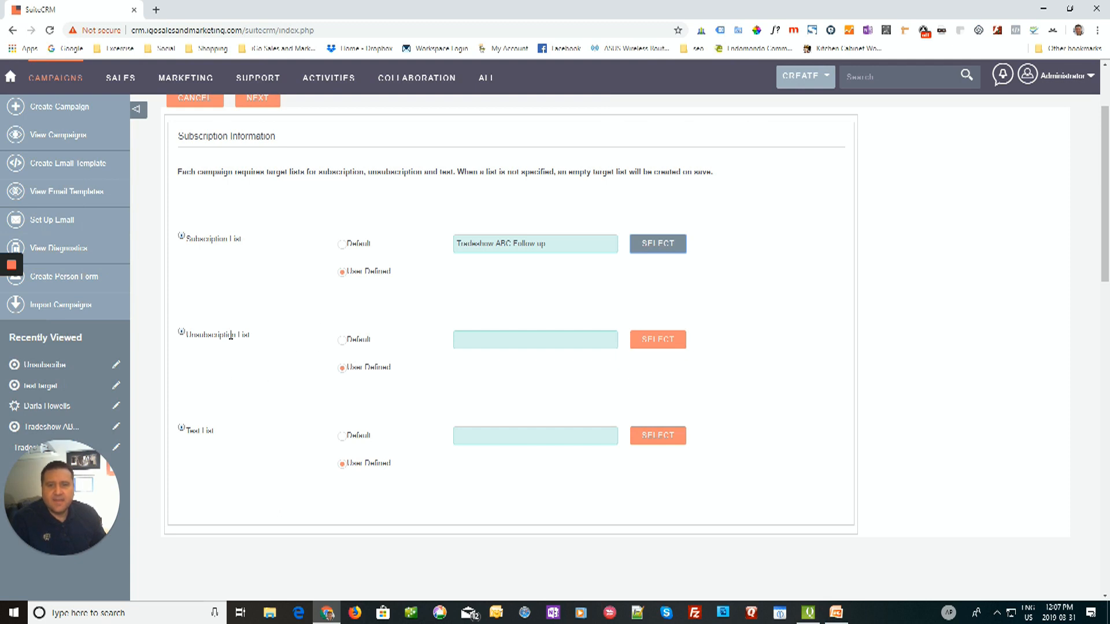
{"action": "left_click", "coordinate": [658, 342]}
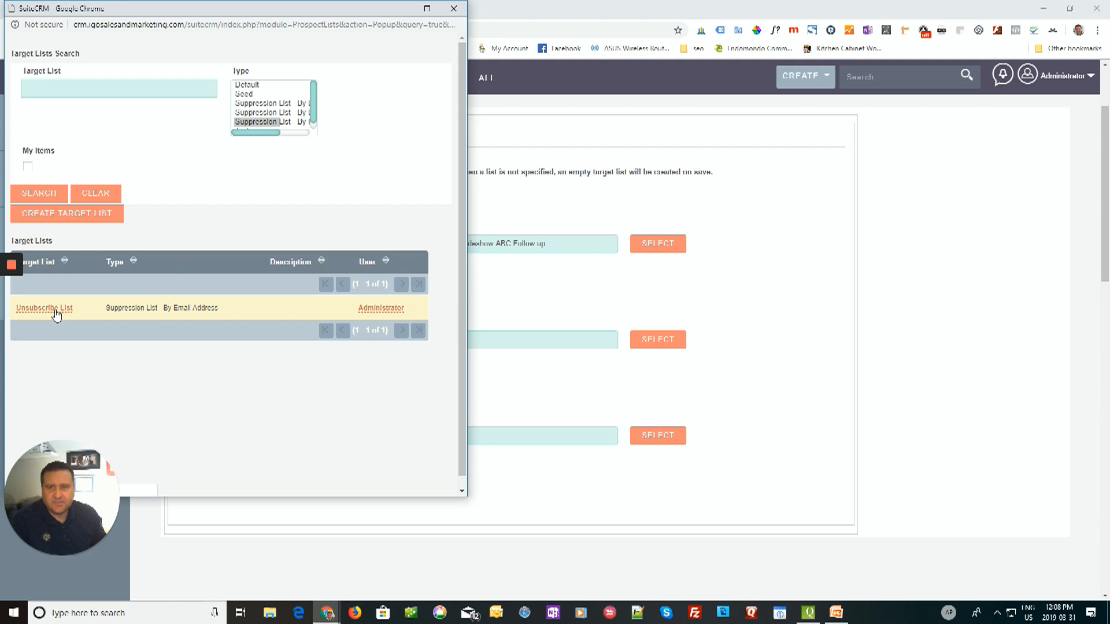
{"action": "left_click", "coordinate": [55, 310]}
Step: Assign "test target list" as the campaign's test list and proceed to the Templates stage of the wizard
{"action": "scroll", "coordinate": [797, 297], "scroll_direction": "down", "scroll_amount": 1}
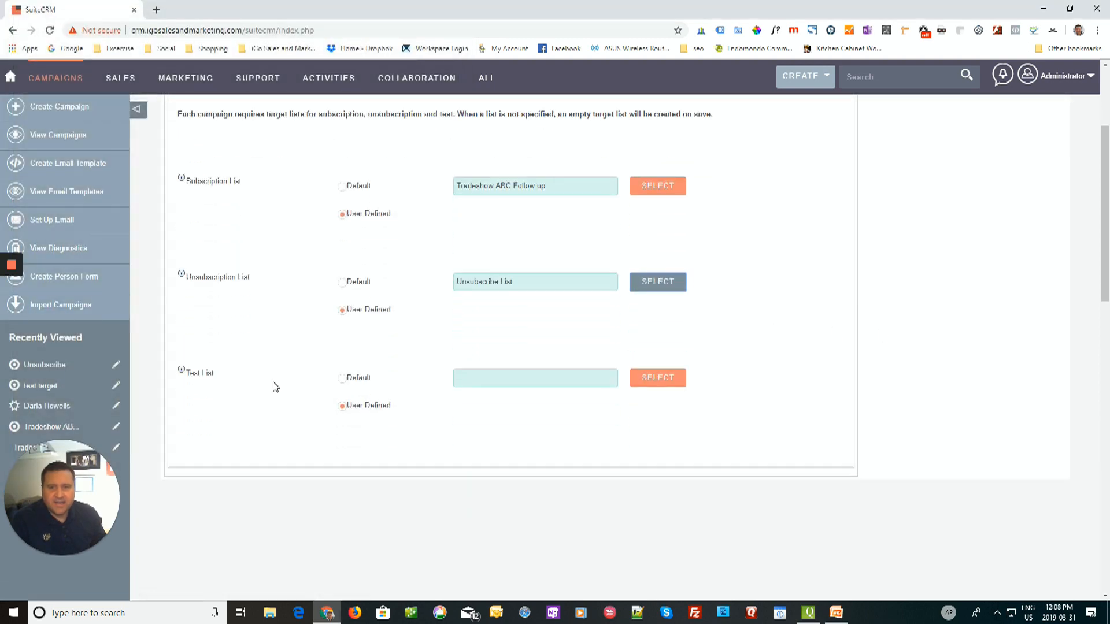
{"action": "left_click", "coordinate": [658, 377]}
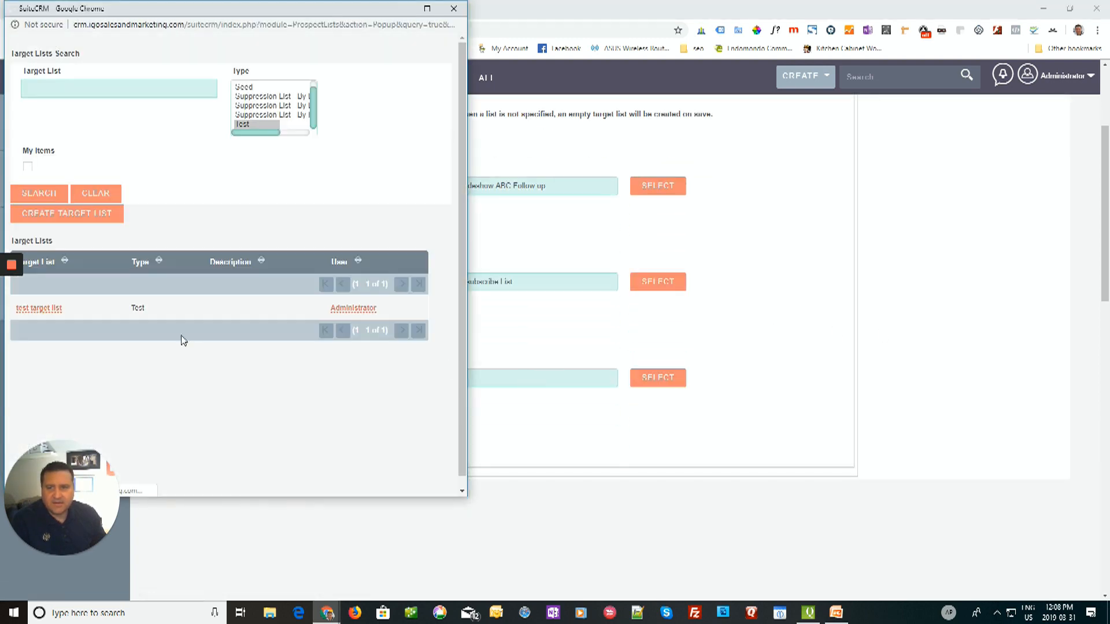
{"action": "left_click", "coordinate": [38, 309]}
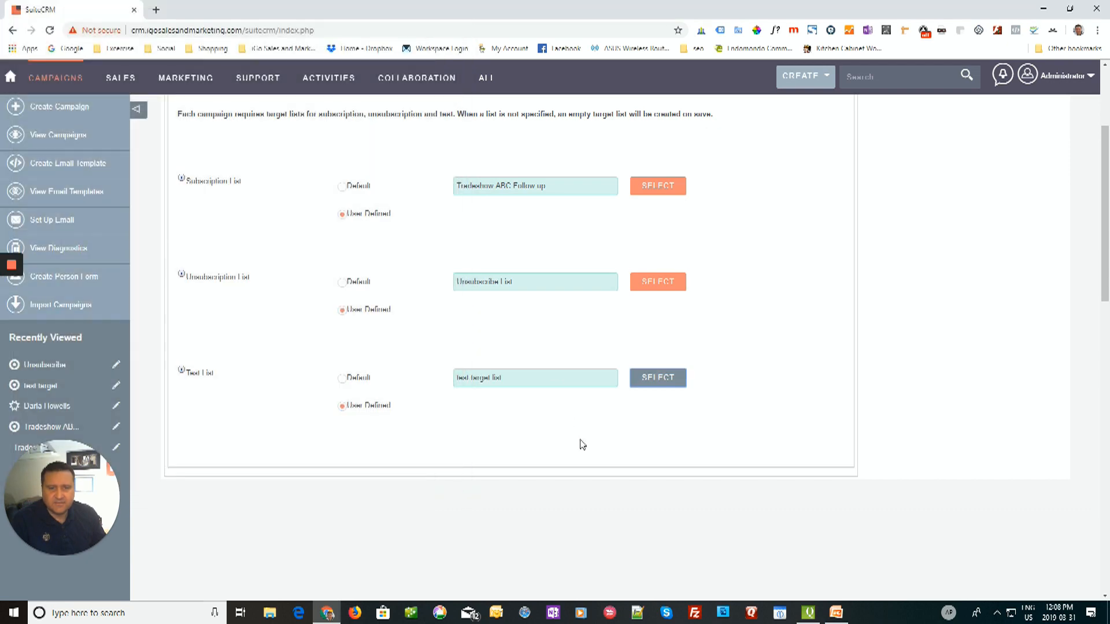
{"action": "scroll", "coordinate": [763, 343], "scroll_direction": "down", "scroll_amount": 2}
{"action": "scroll", "coordinate": [763, 343], "scroll_direction": "up", "scroll_amount": 4}
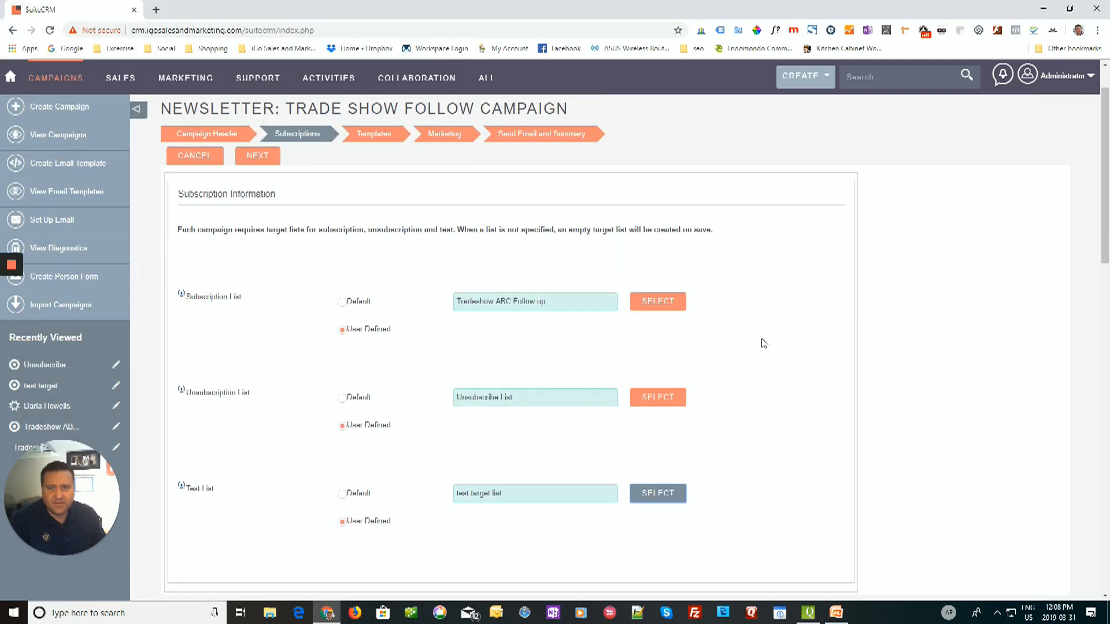
{"action": "left_click", "coordinate": [258, 157]}
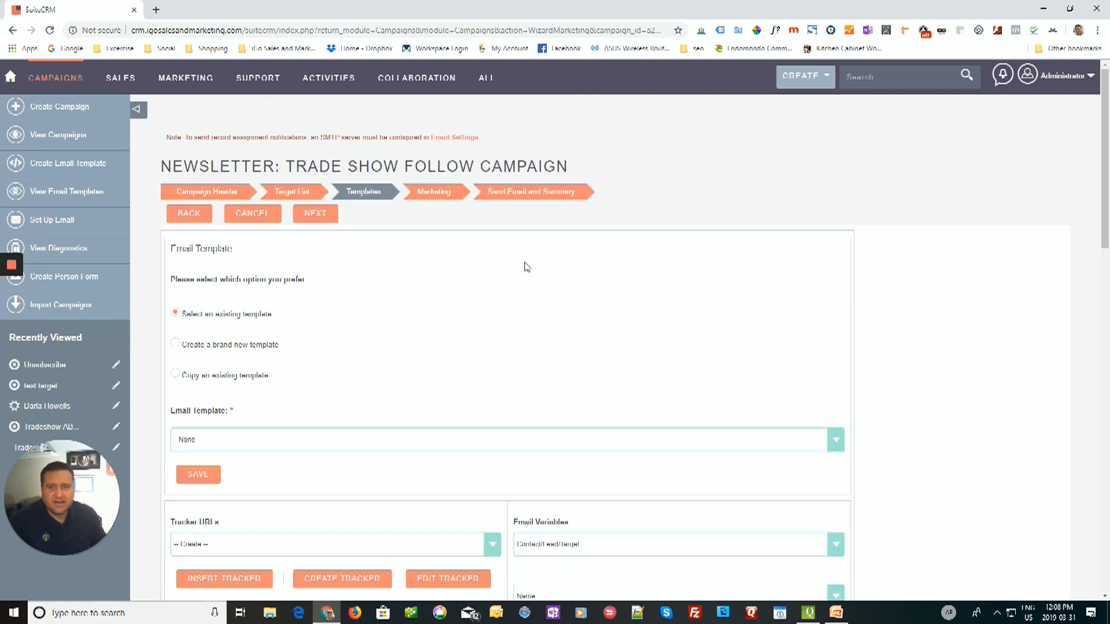
Step: Select the existing "Tradeshow follow up" email template for the campaign and review its subject and content
{"action": "scroll", "coordinate": [527, 267], "scroll_direction": "down", "scroll_amount": 2}
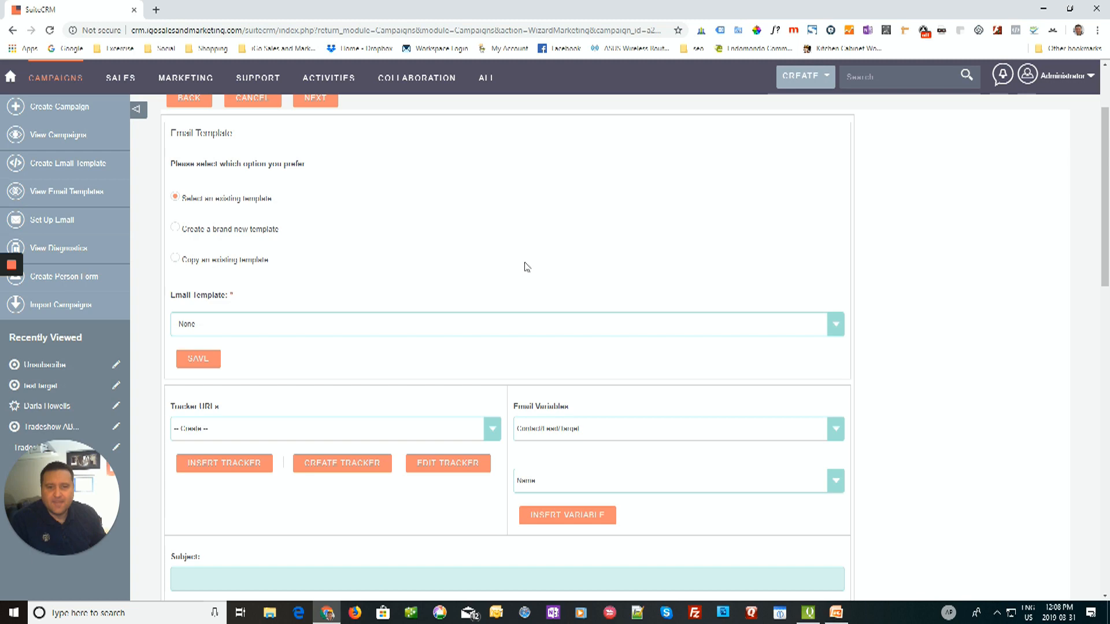
{"action": "scroll", "coordinate": [526, 266], "scroll_direction": "up", "scroll_amount": 2}
{"action": "scroll", "coordinate": [543, 257], "scroll_direction": "down", "scroll_amount": 5}
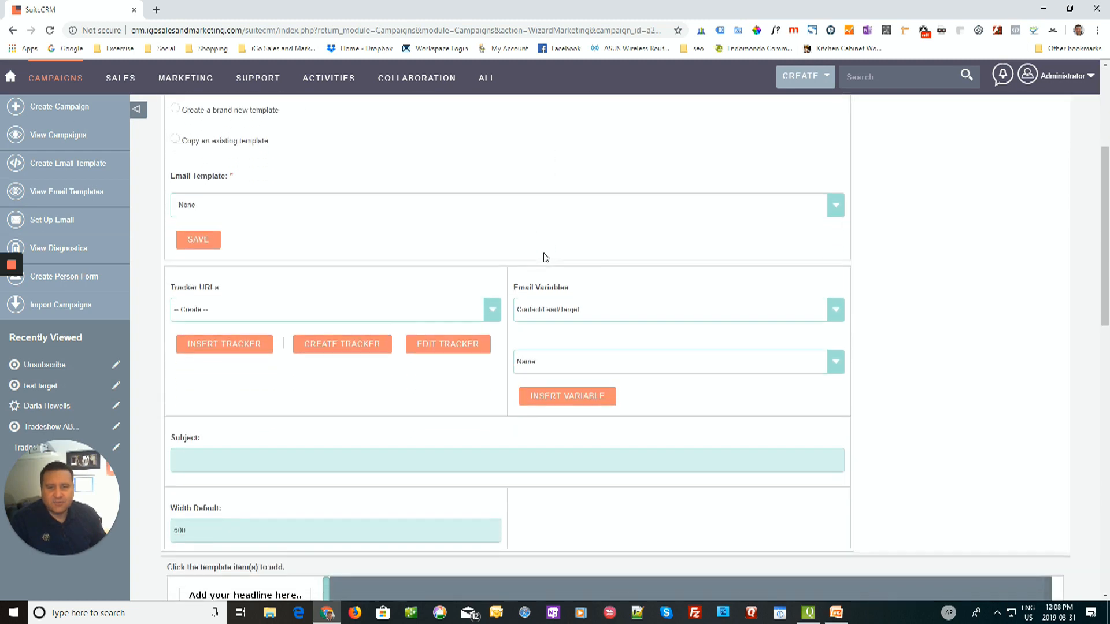
{"action": "scroll", "coordinate": [542, 260], "scroll_direction": "up", "scroll_amount": 4}
{"action": "scroll", "coordinate": [542, 261], "scroll_direction": "up", "scroll_amount": 2}
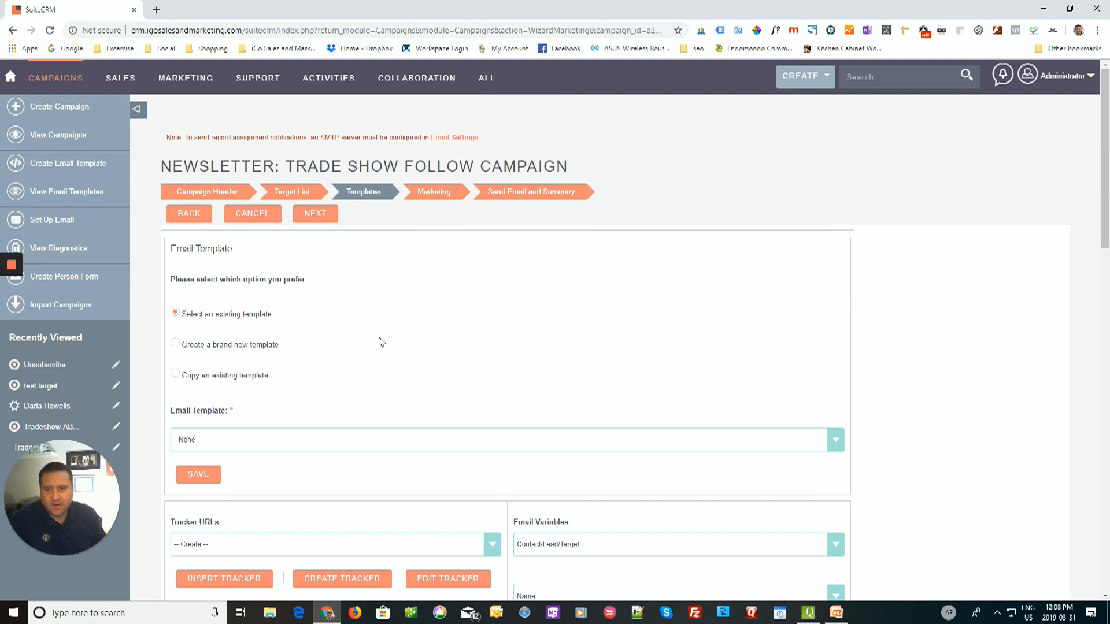
{"action": "scroll", "coordinate": [389, 334], "scroll_direction": "down", "scroll_amount": 7}
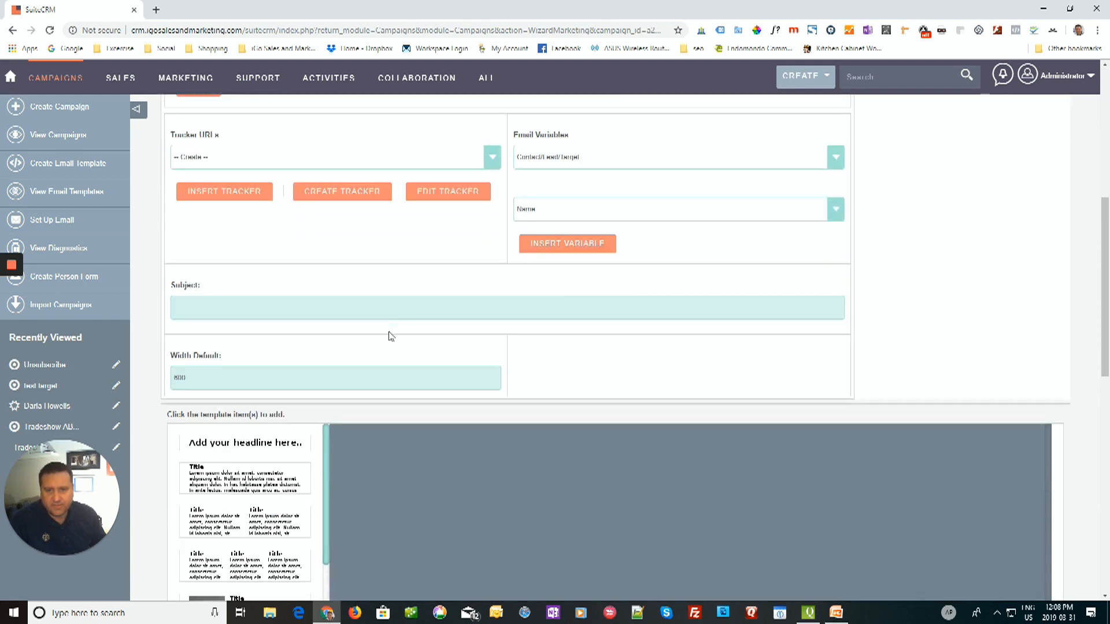
{"action": "scroll", "coordinate": [545, 425], "scroll_direction": "up", "scroll_amount": 6}
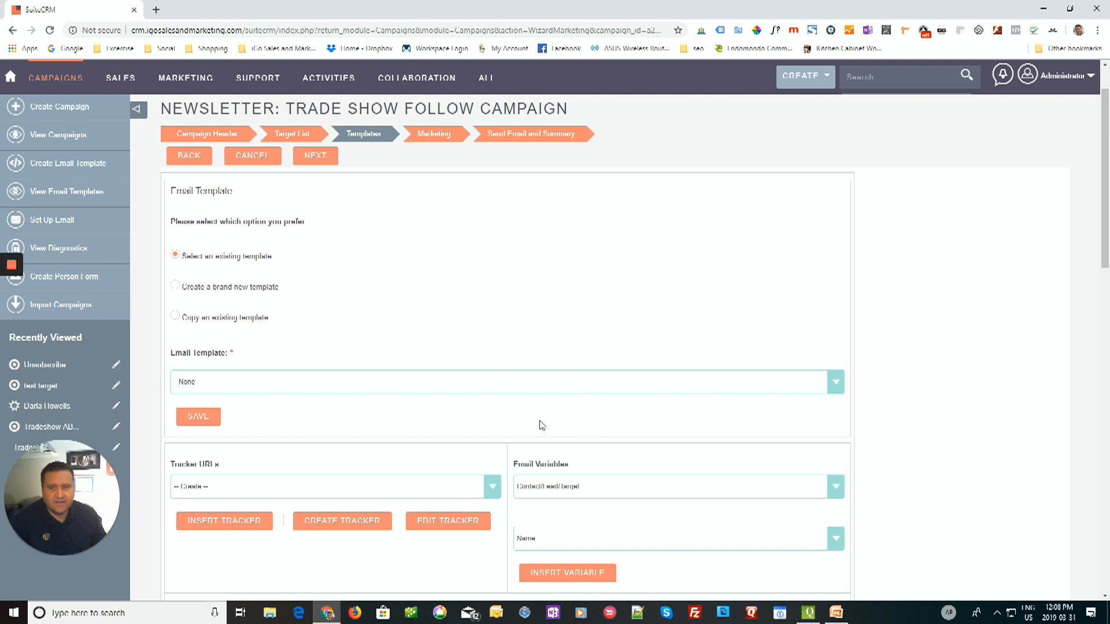
{"action": "left_click", "coordinate": [296, 388]}
{"action": "left_click", "coordinate": [296, 387]}
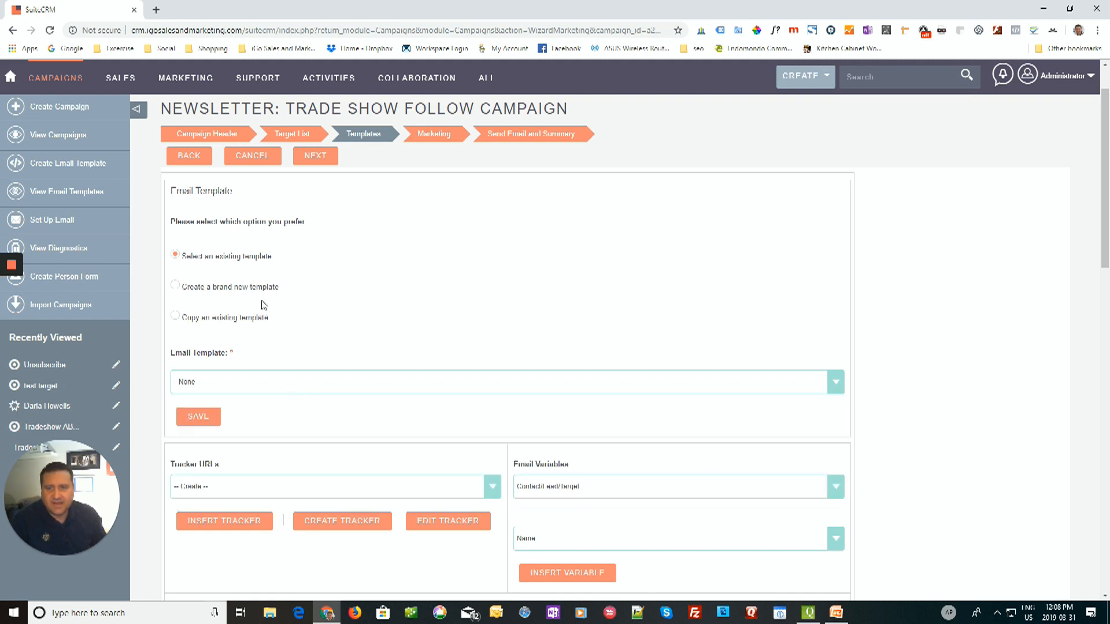
{"action": "left_click", "coordinate": [292, 384]}
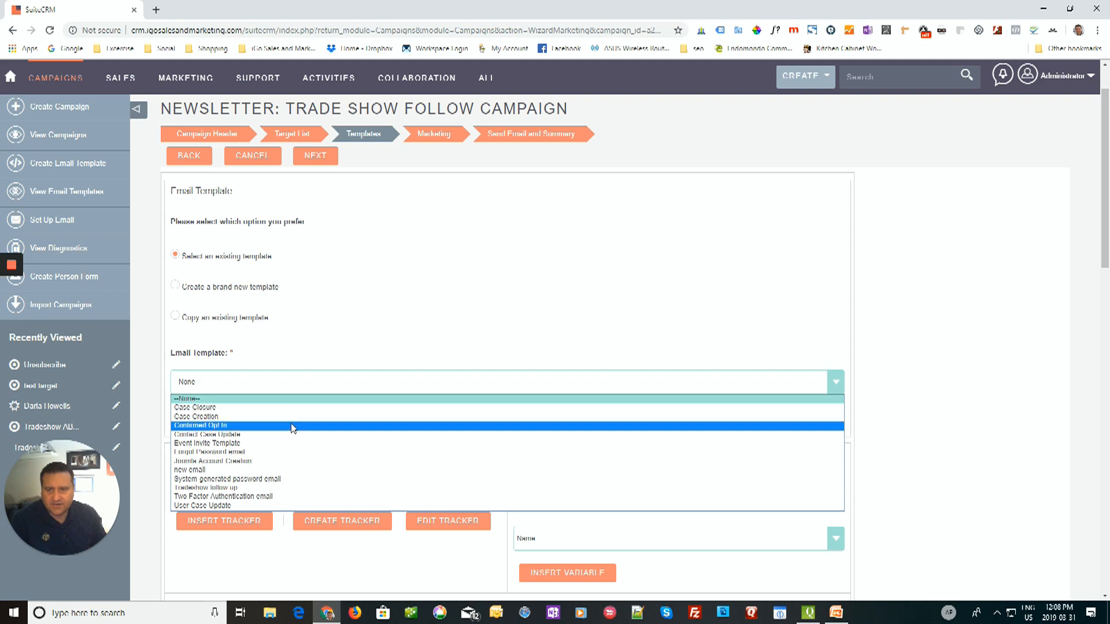
{"action": "left_click", "coordinate": [234, 489]}
{"action": "scroll", "coordinate": [502, 266], "scroll_direction": "down", "scroll_amount": 3}
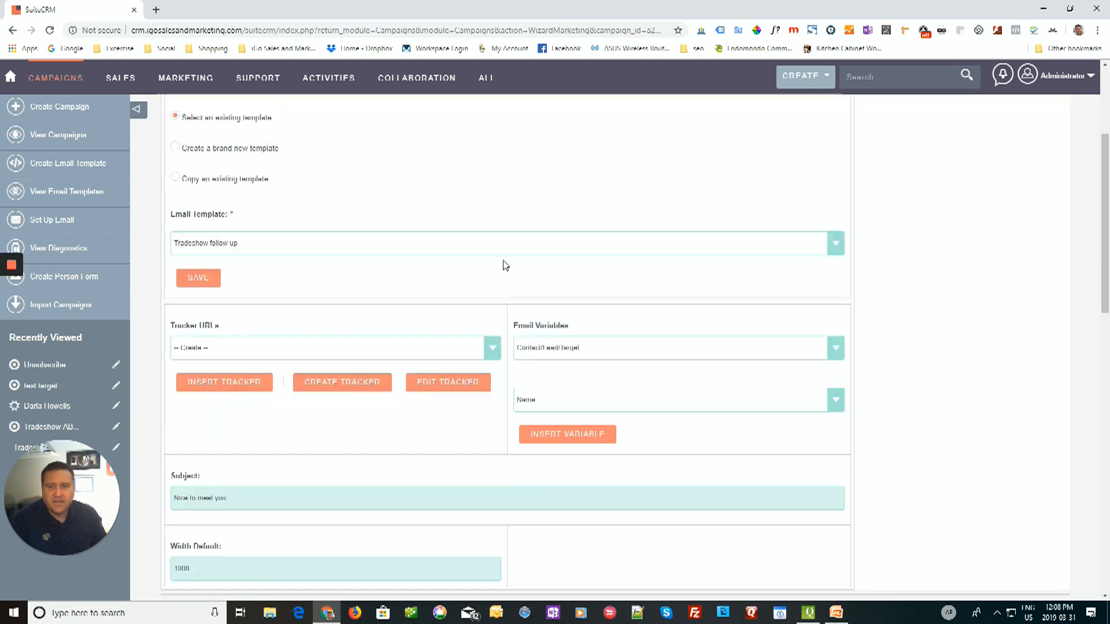
{"action": "scroll", "coordinate": [500, 208], "scroll_direction": "down", "scroll_amount": 5}
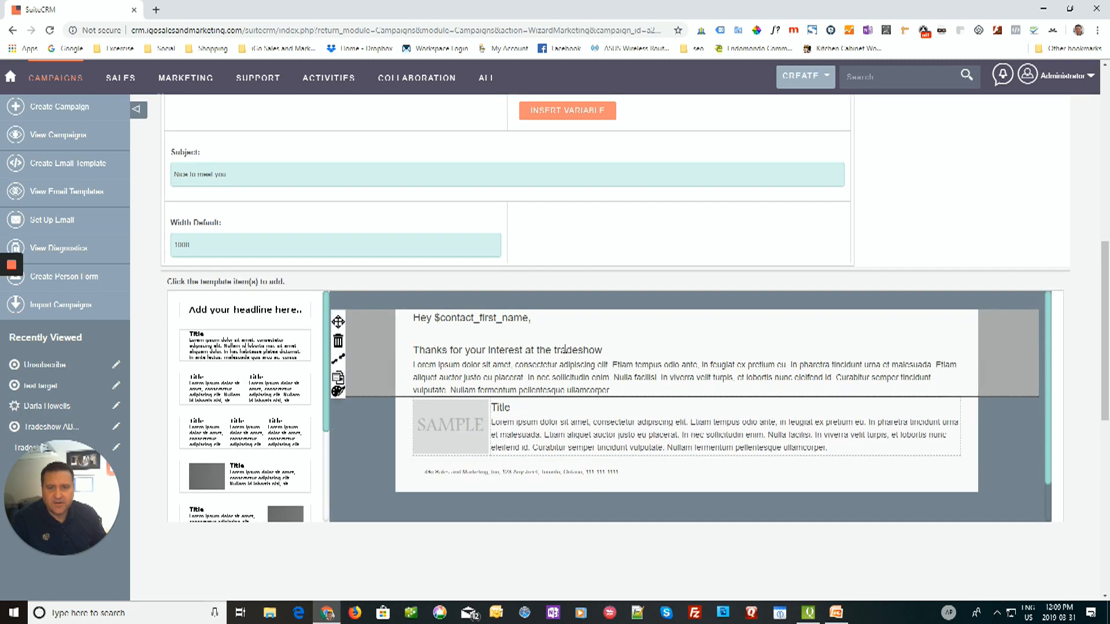
Step: Create a tracker URL with the link text "Unsubscribe" and set it as an opt-out link
{"action": "scroll", "coordinate": [548, 348], "scroll_direction": "up", "scroll_amount": 3}
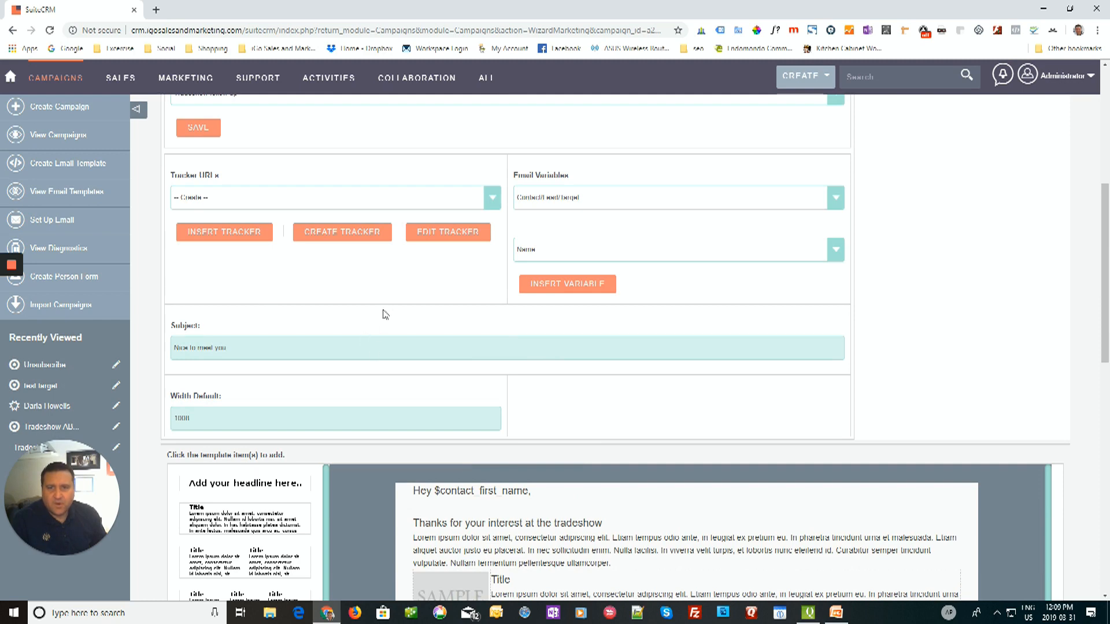
{"action": "scroll", "coordinate": [385, 313], "scroll_direction": "up", "scroll_amount": 1}
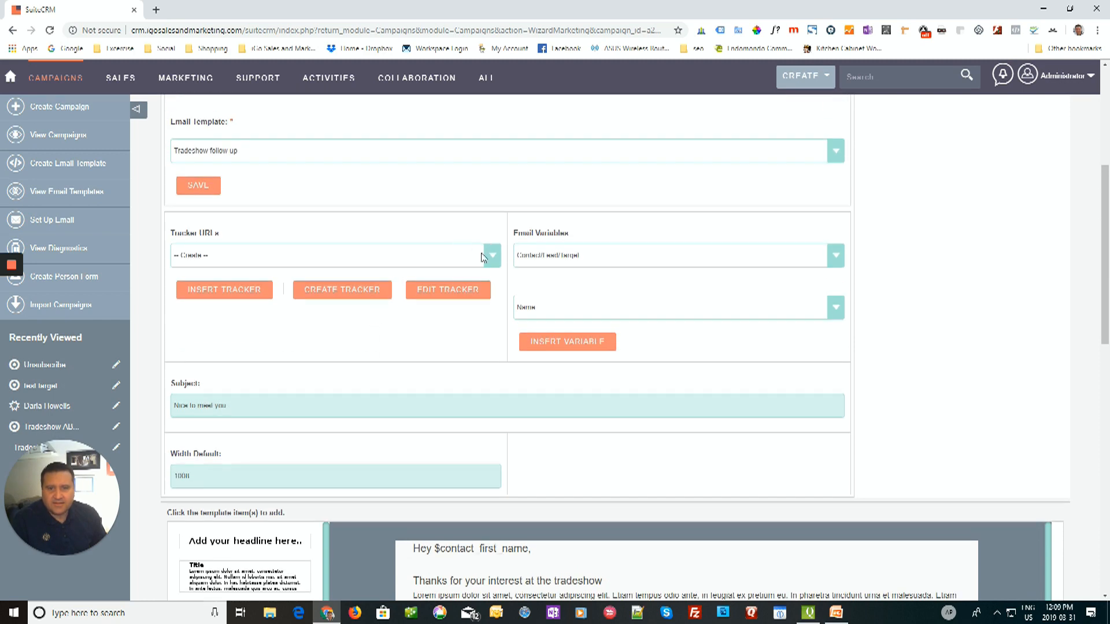
{"action": "left_click", "coordinate": [495, 259]}
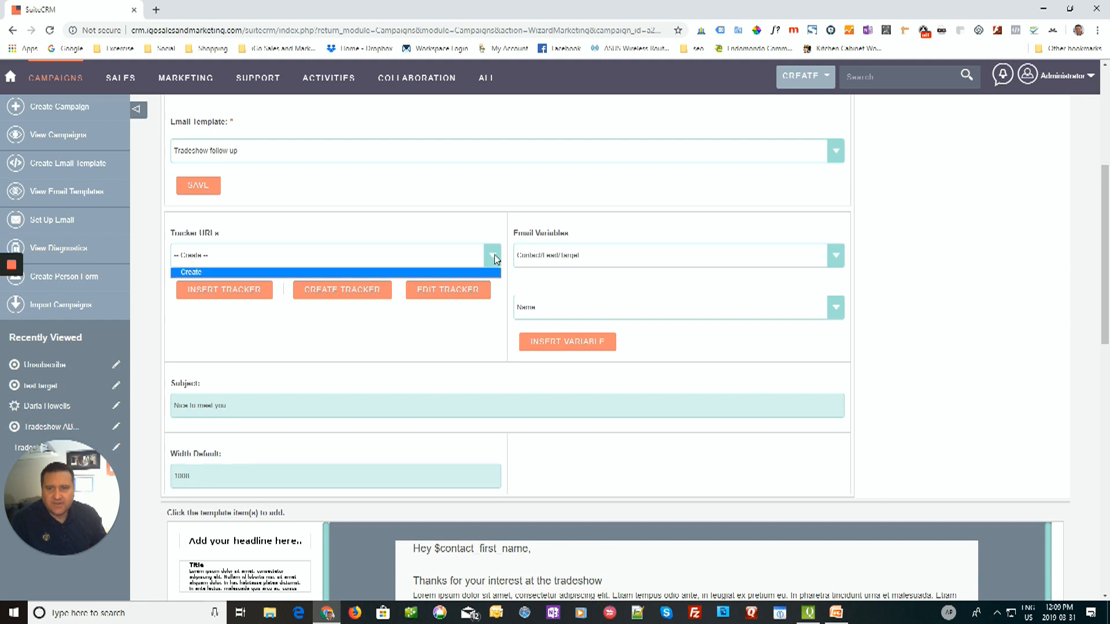
{"action": "left_click", "coordinate": [495, 259]}
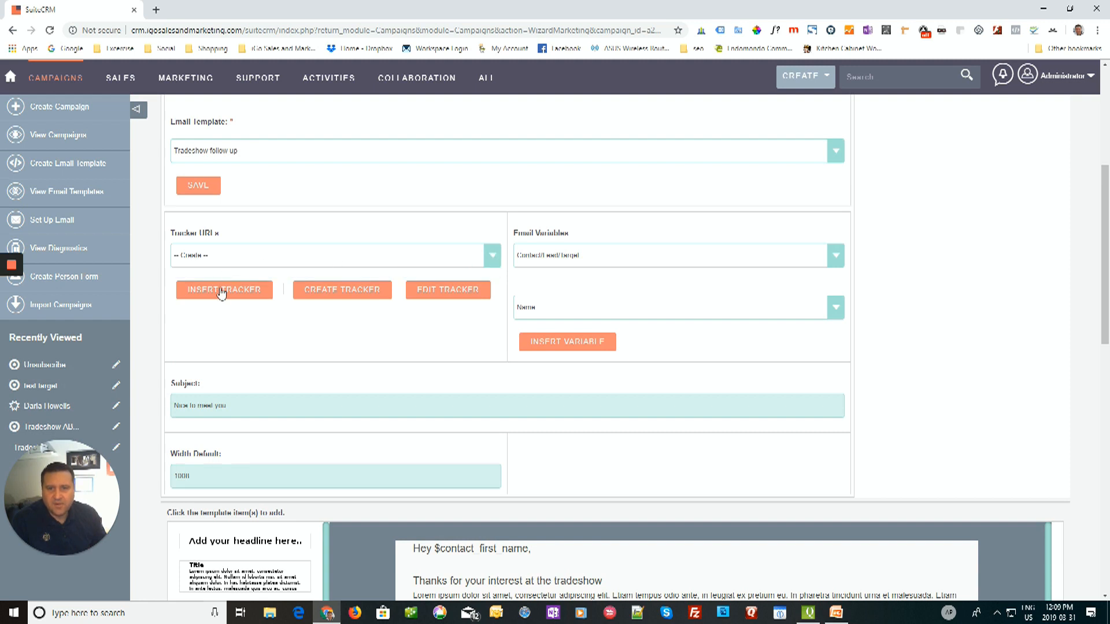
{"action": "left_click", "coordinate": [359, 294]}
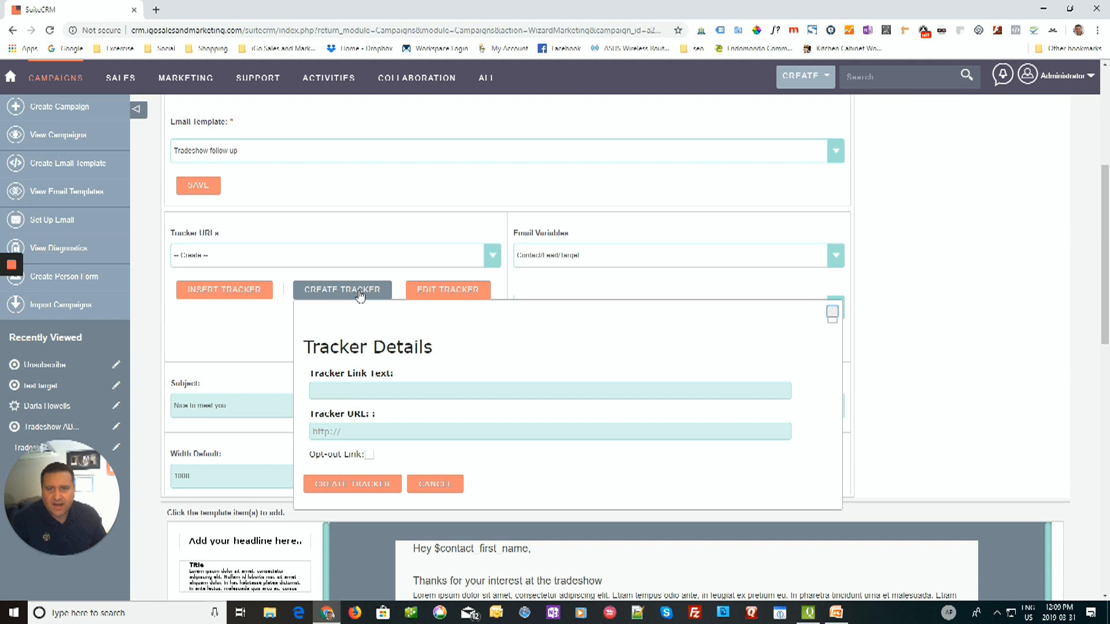
{"action": "left_click", "coordinate": [346, 392]}
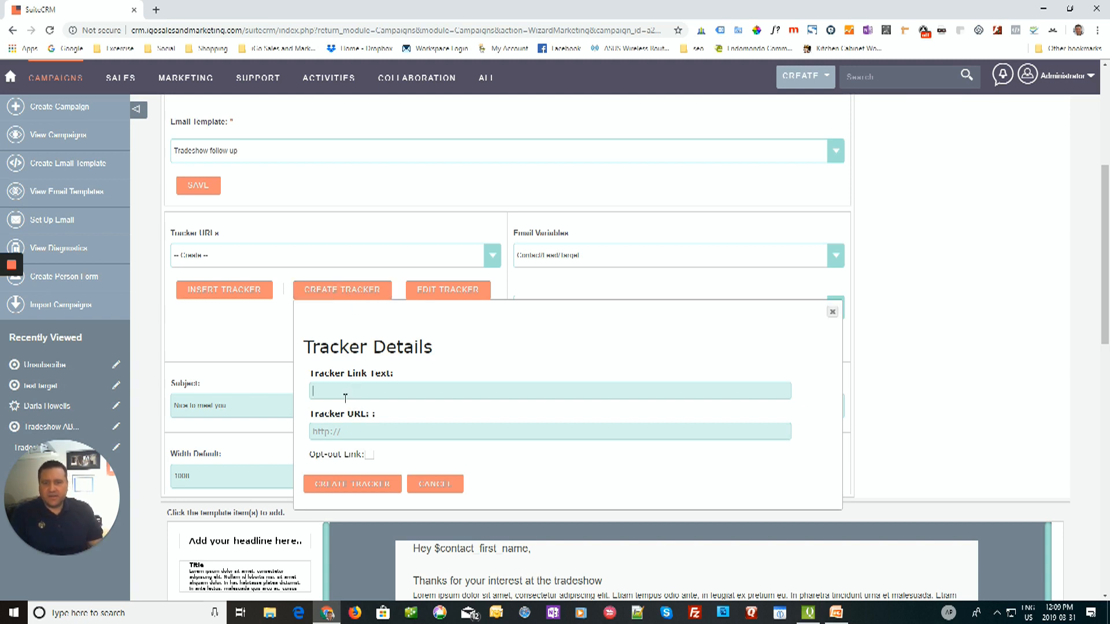
{"action": "type", "text": "Unsubscribe"}
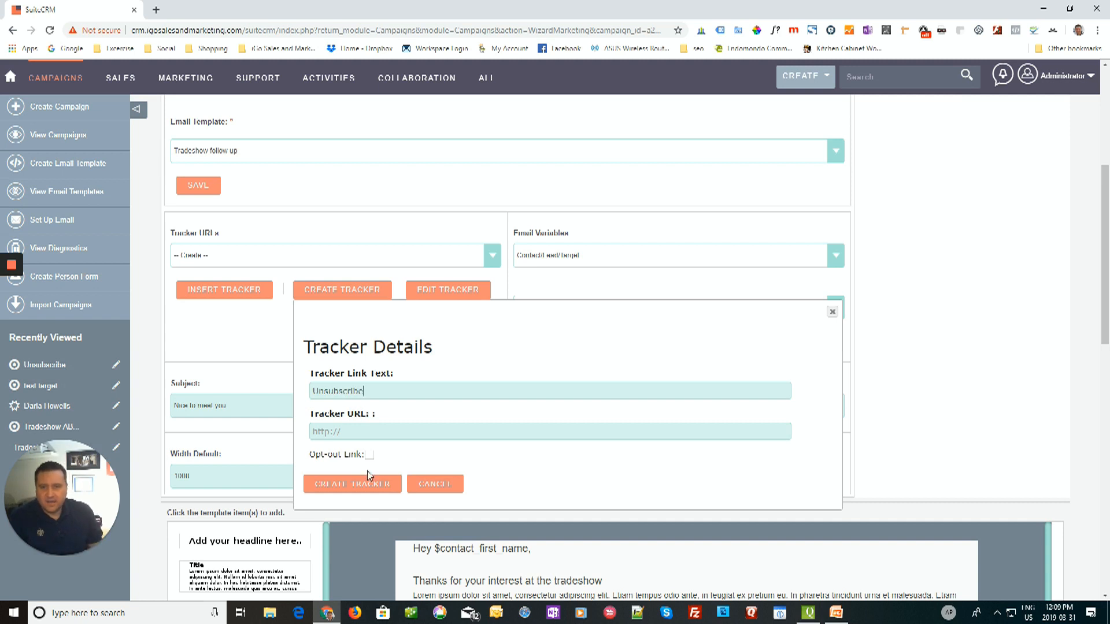
{"action": "left_click", "coordinate": [369, 455]}
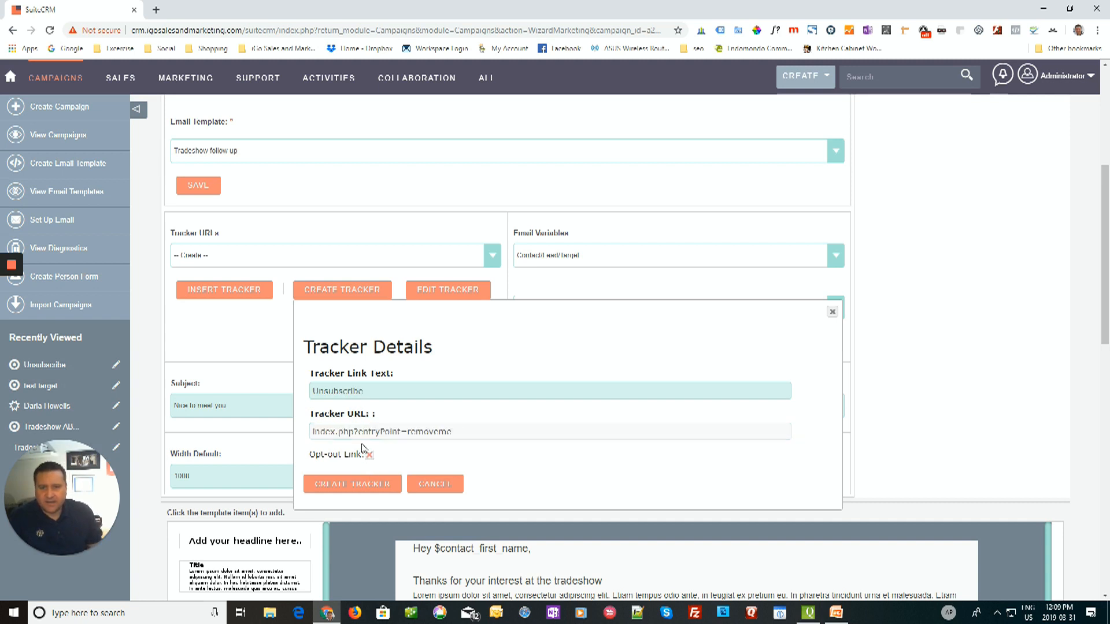
{"action": "left_click", "coordinate": [360, 487]}
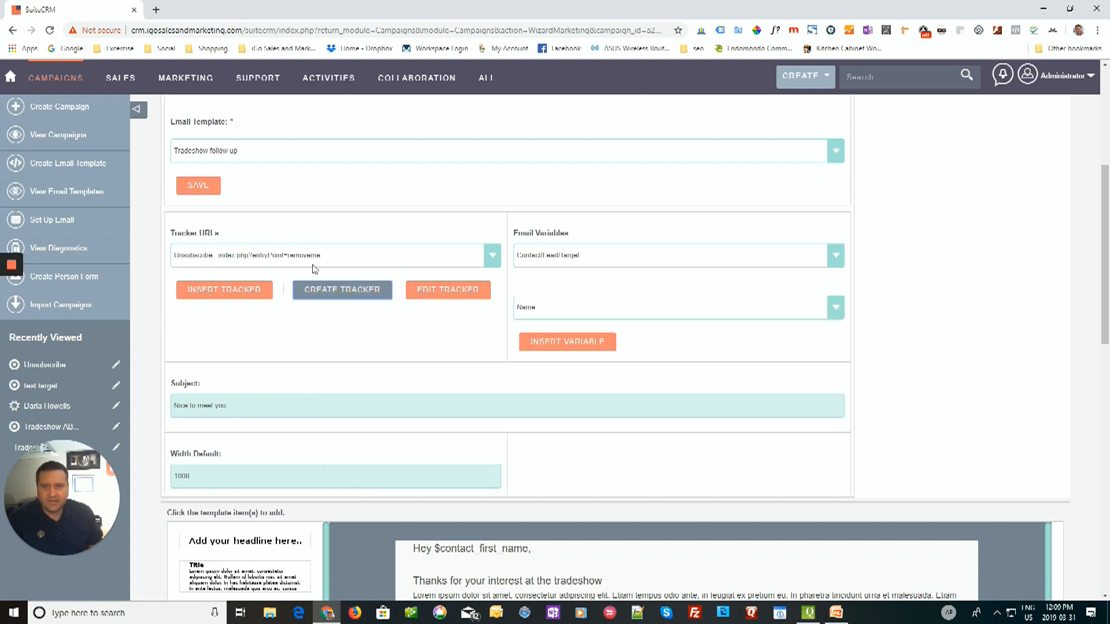
Step: Add "If you no longer wish to recieve:" to the end of the email's footer line and insert the Unsubscribe tracker after it
{"action": "scroll", "coordinate": [459, 340], "scroll_direction": "down", "scroll_amount": 7}
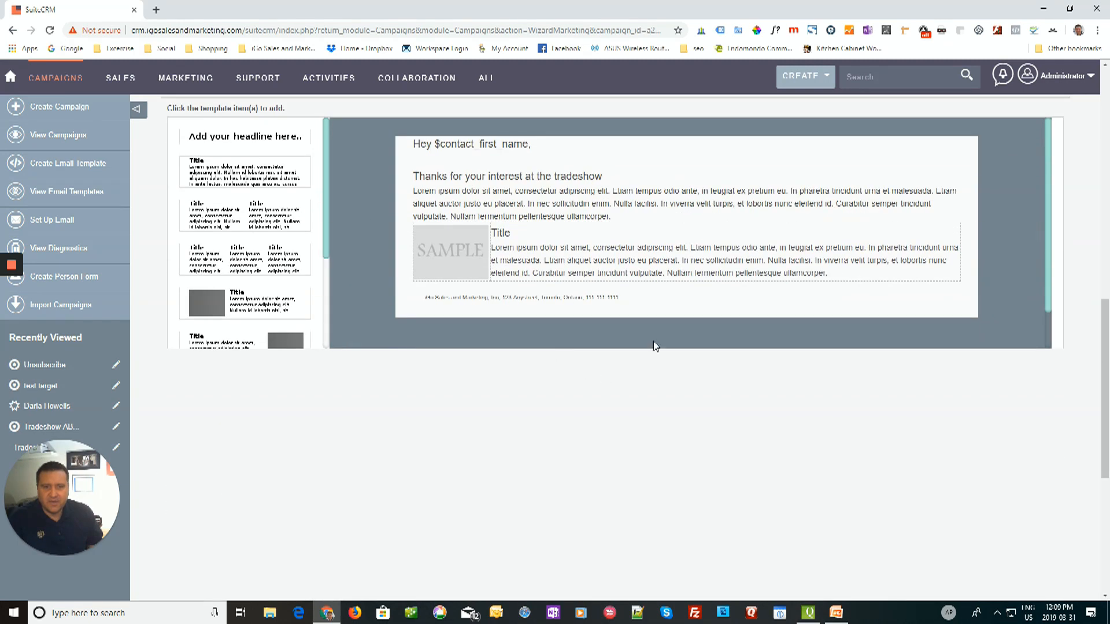
{"action": "left_click", "coordinate": [642, 298]}
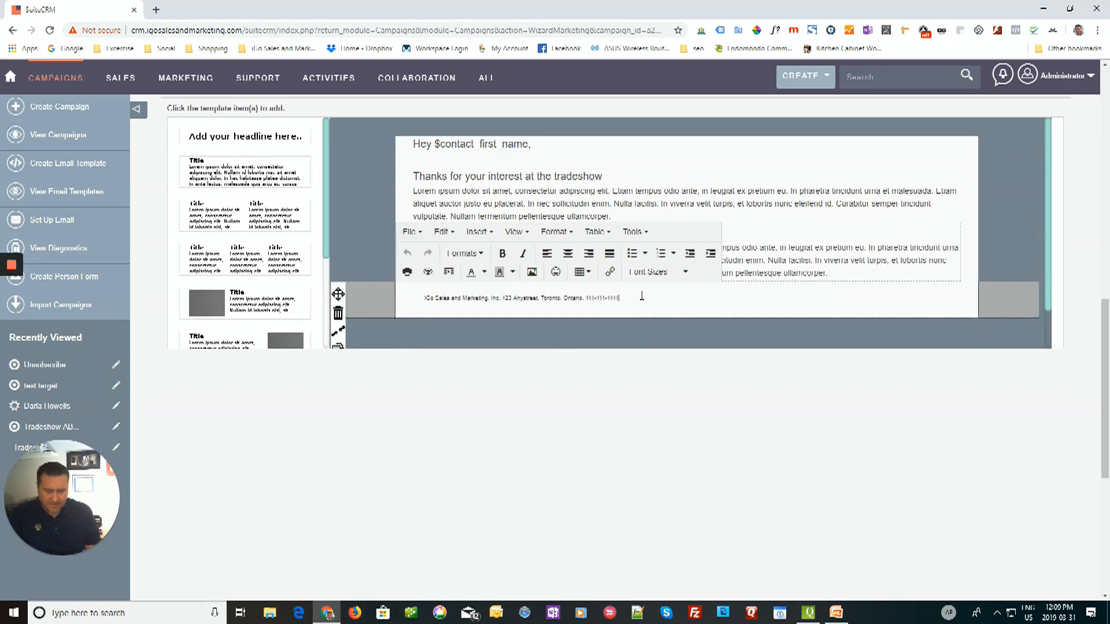
{"action": "type", "text": "If you no longer wish"}
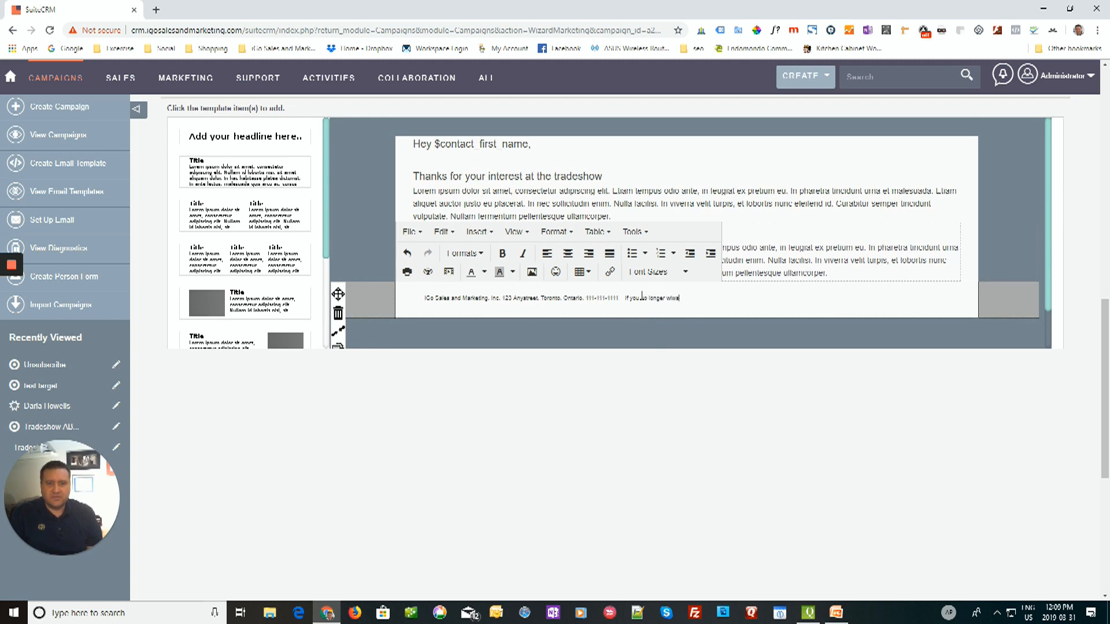
{"action": "key", "text": "BackSpace"}
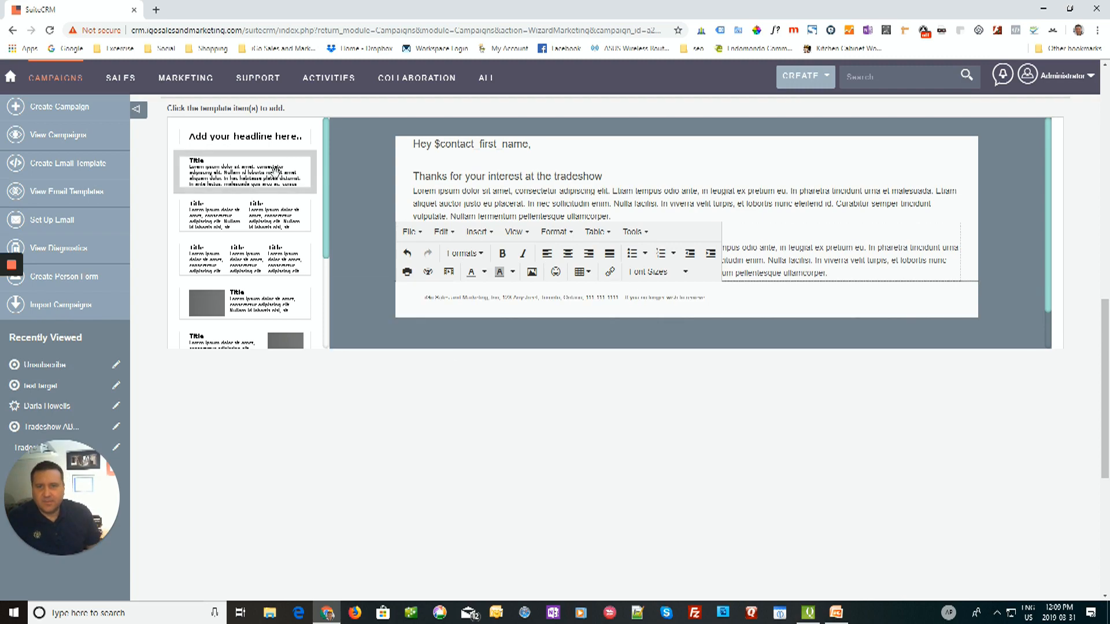
{"action": "scroll", "coordinate": [200, 190], "scroll_direction": "up", "scroll_amount": 5}
{"action": "left_click", "coordinate": [223, 174]}
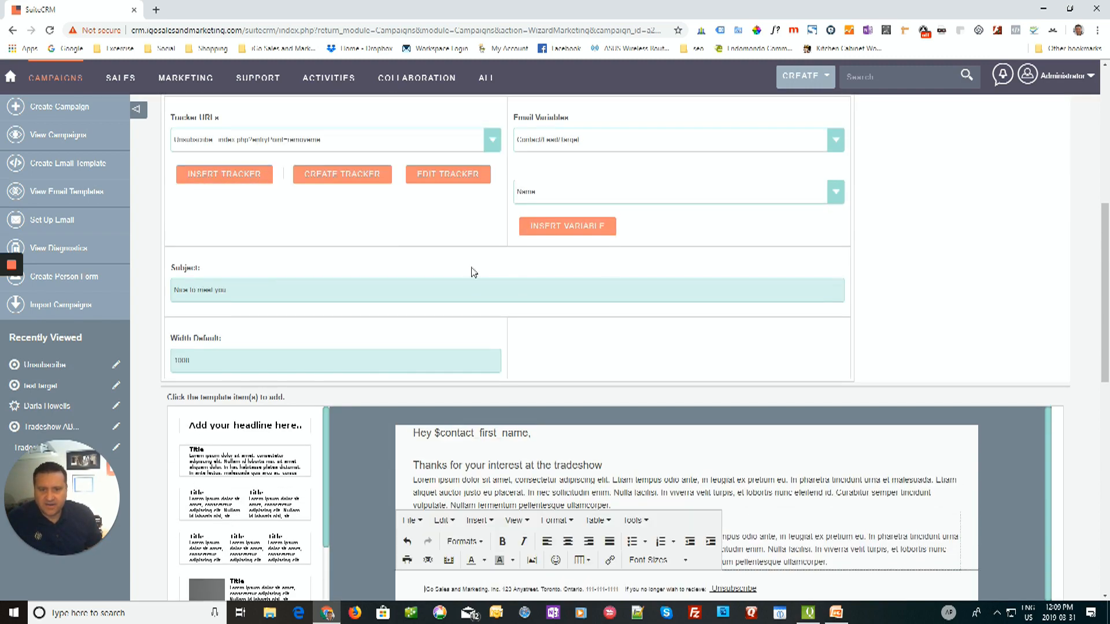
Step: Add the line "Read my latest blog article" followed by dots below the tradeshow paragraph in the email body
{"action": "scroll", "coordinate": [579, 289], "scroll_direction": "down", "scroll_amount": 4}
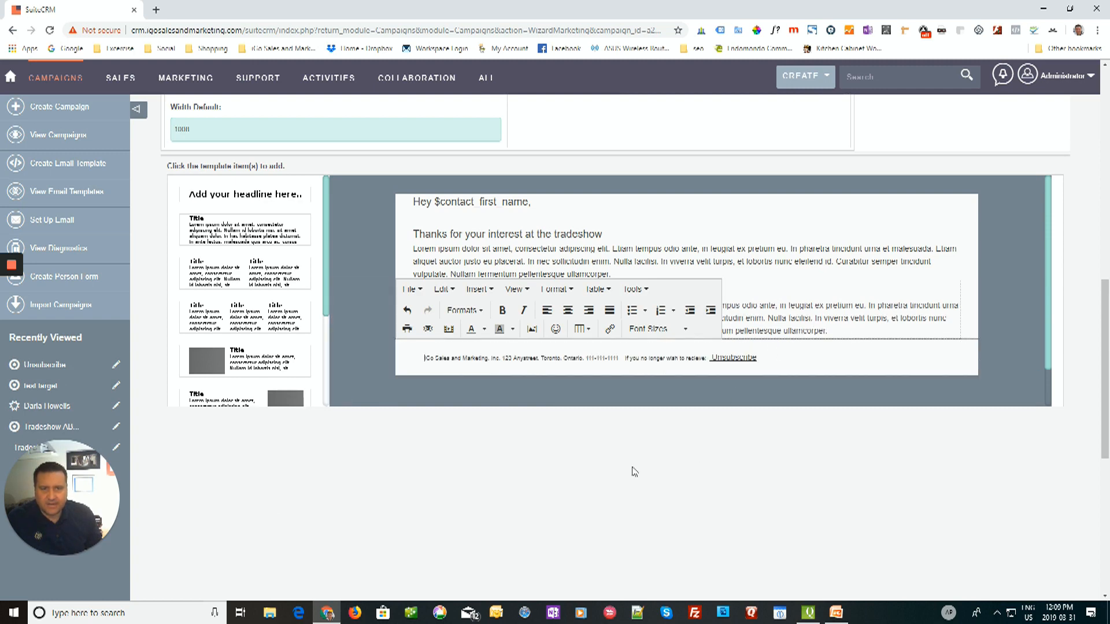
{"action": "scroll", "coordinate": [267, 212], "scroll_direction": "up", "scroll_amount": 4}
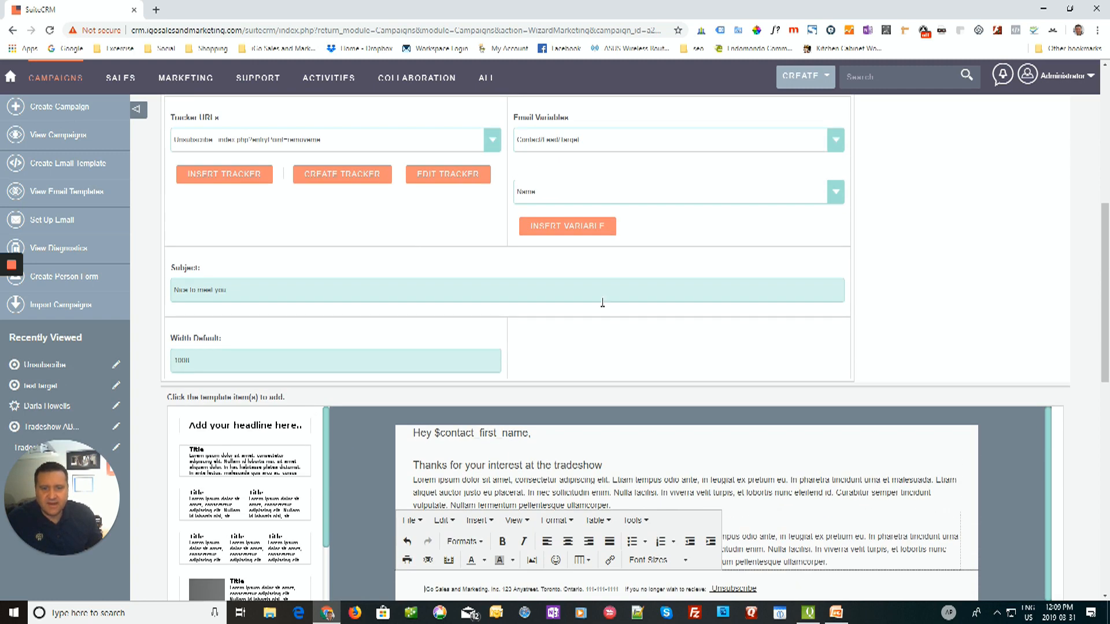
{"action": "scroll", "coordinate": [689, 220], "scroll_direction": "down", "scroll_amount": 3}
{"action": "scroll", "coordinate": [501, 218], "scroll_direction": "up", "scroll_amount": 3}
{"action": "scroll", "coordinate": [560, 366], "scroll_direction": "down", "scroll_amount": 2}
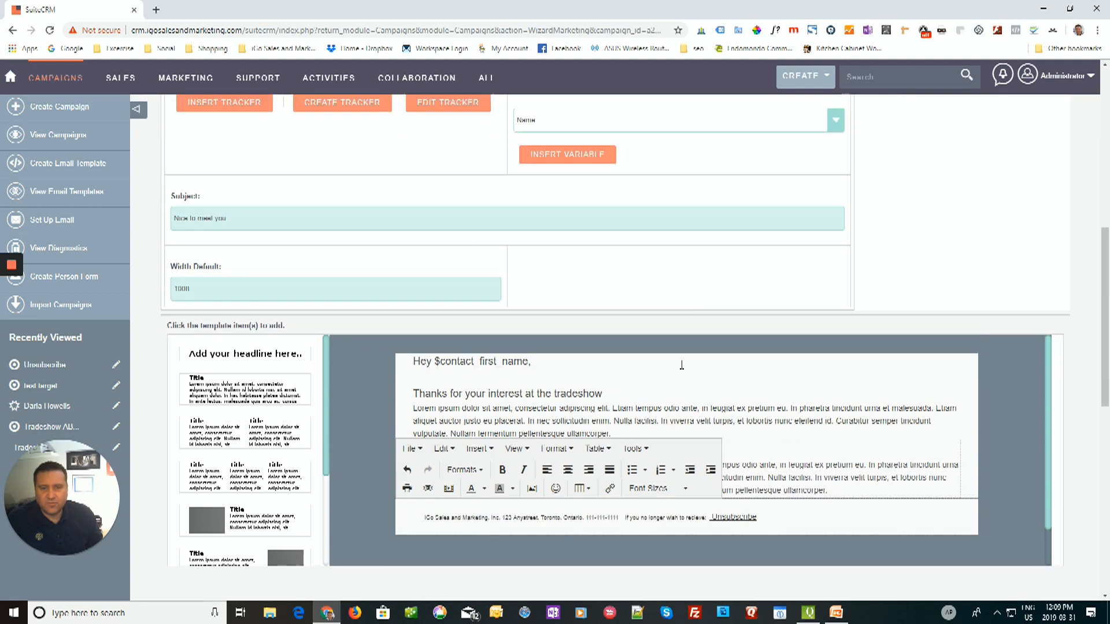
{"action": "left_click", "coordinate": [703, 378]}
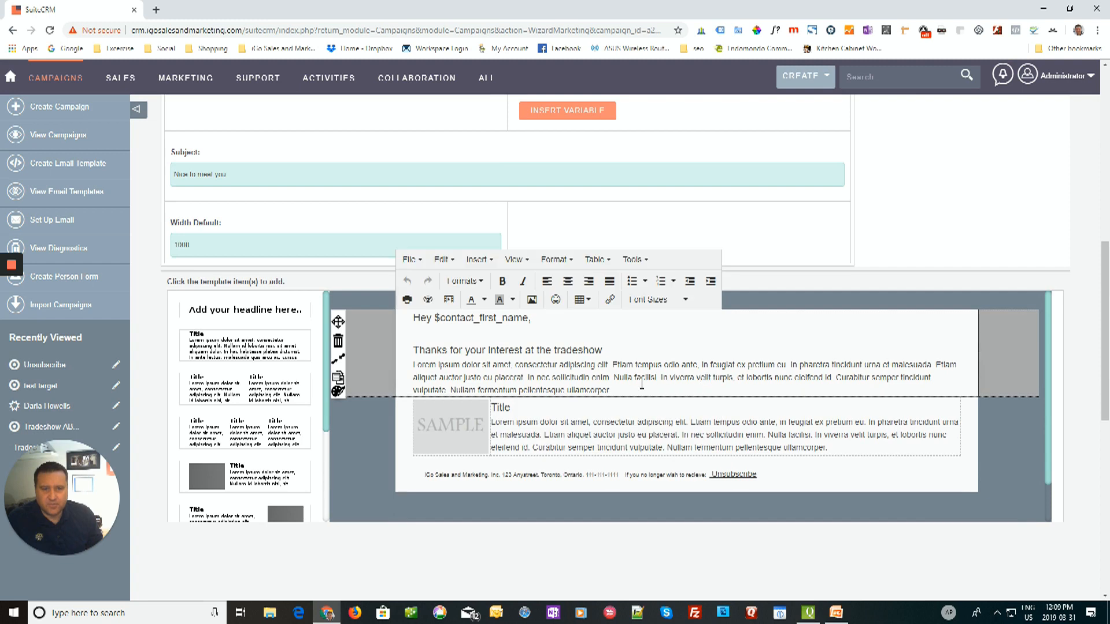
{"action": "key", "text": "Return"}
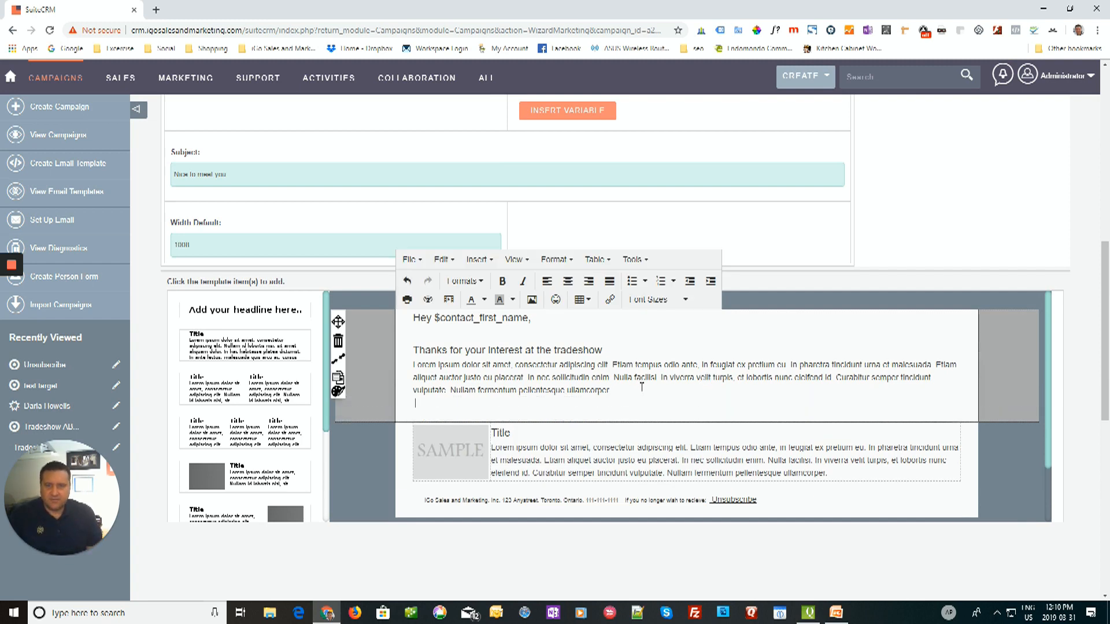
{"action": "type", "text": "Read my latest blog articel....."}
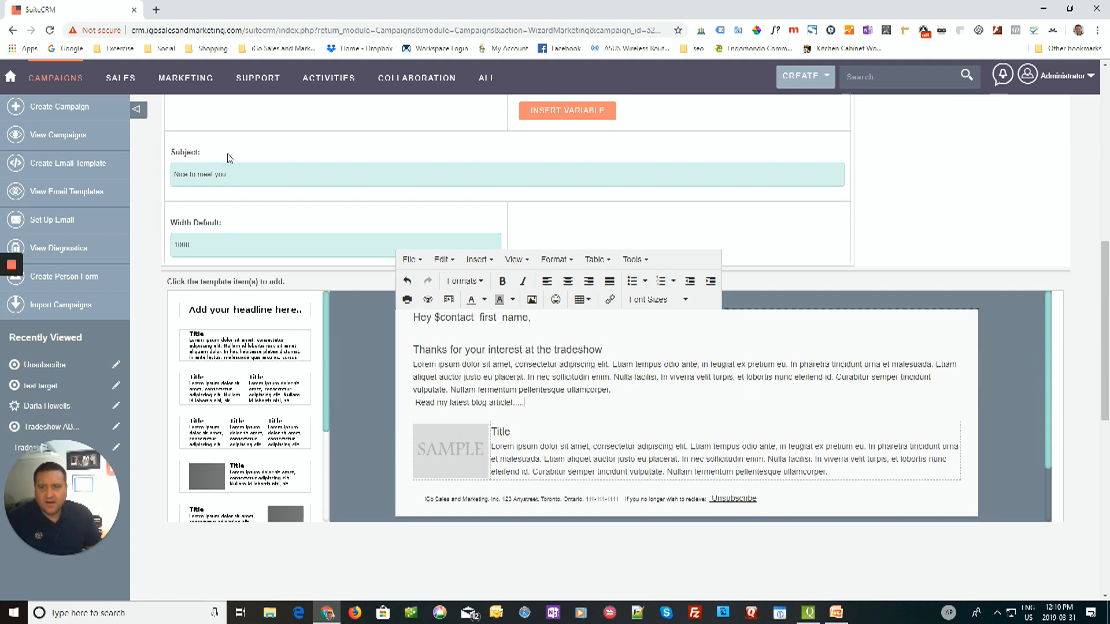
{"action": "scroll", "coordinate": [356, 208], "scroll_direction": "up", "scroll_amount": 3}
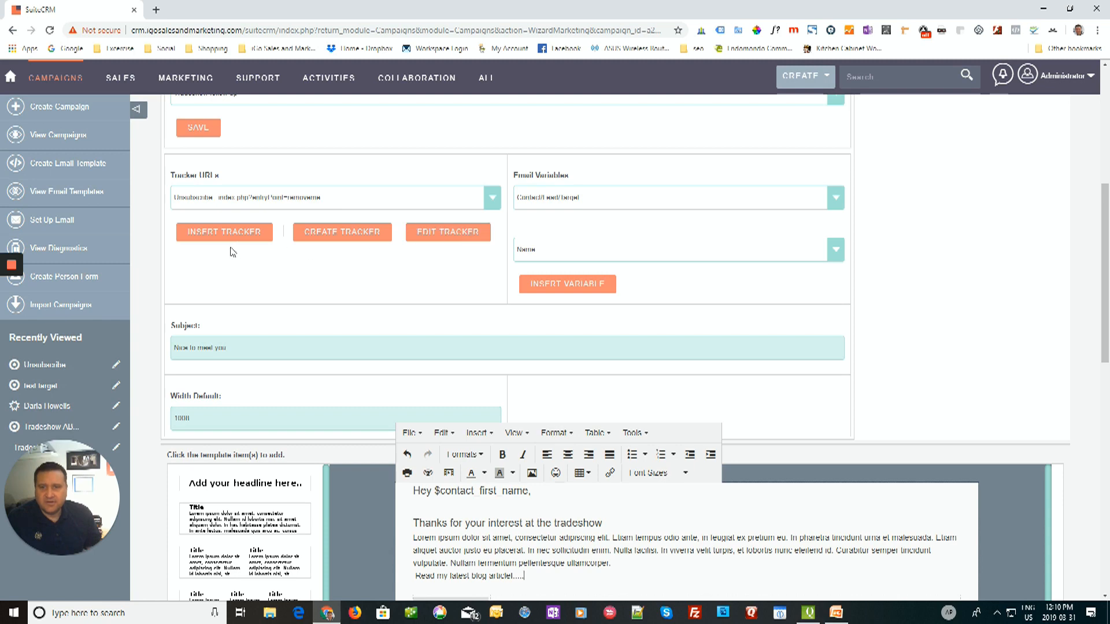
{"action": "left_click", "coordinate": [328, 233]}
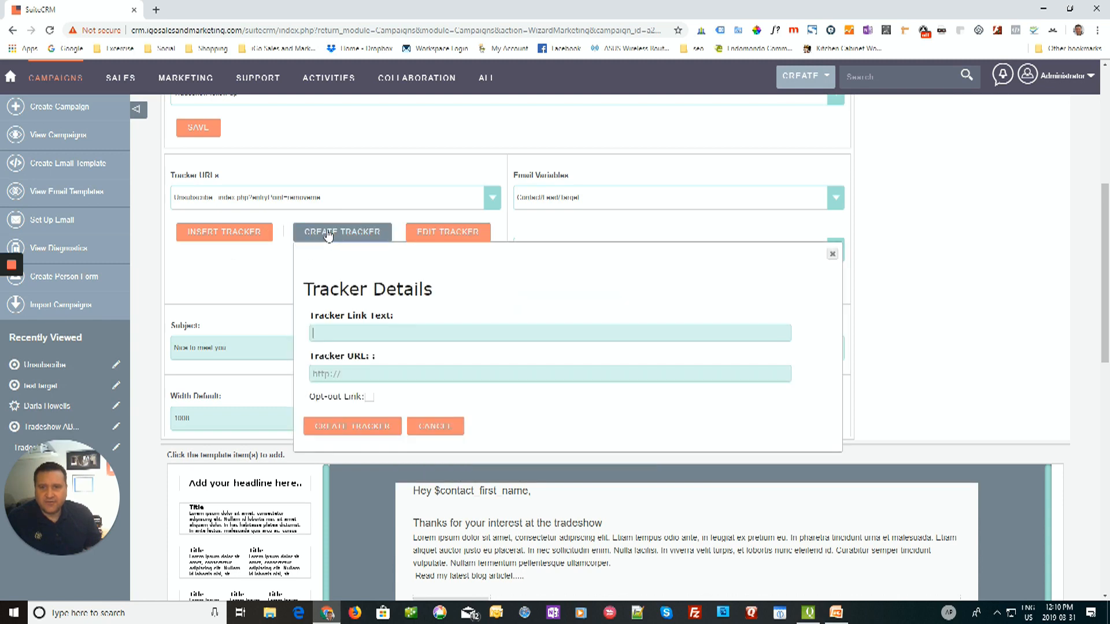
{"action": "left_click", "coordinate": [345, 326]}
{"action": "type", "text": "Rae"}
{"action": "key", "text": "BackSpace"}
{"action": "key", "text": "BackSpace"}
{"action": "type", "text": "e"}
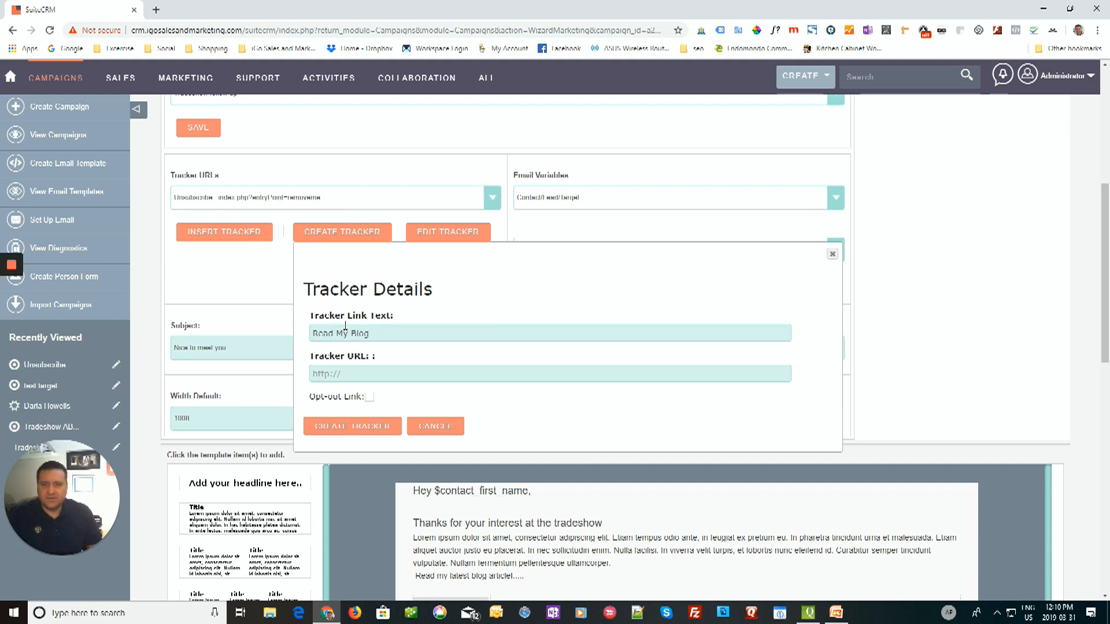
{"action": "left_click", "coordinate": [345, 374]}
{"action": "type", "text": "https://igosalesandmarketing.com"}
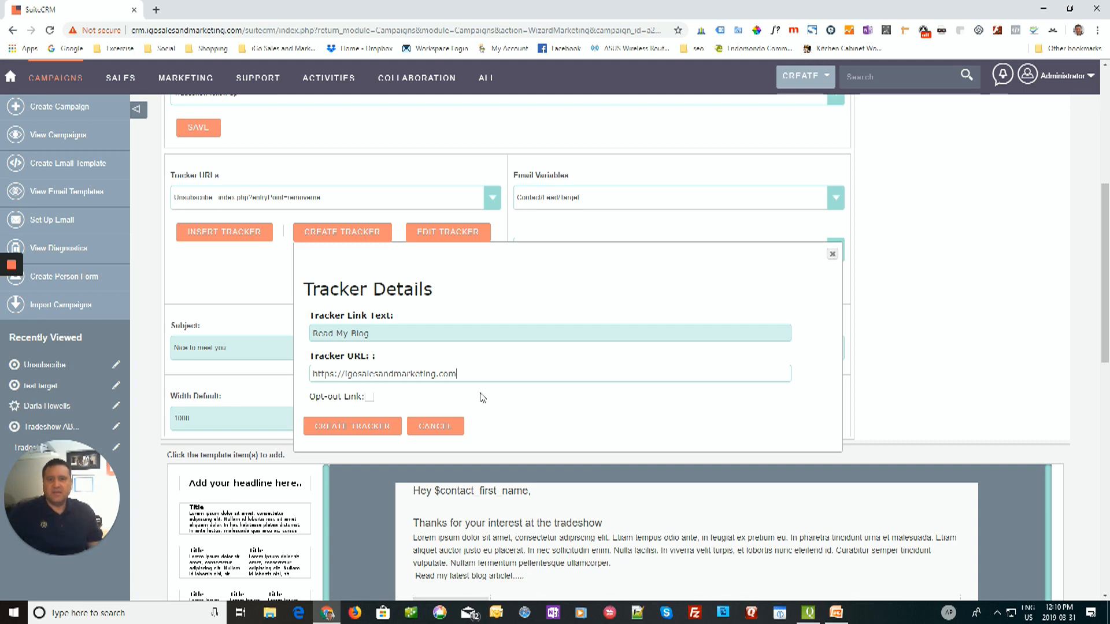
{"action": "left_click", "coordinate": [370, 426]}
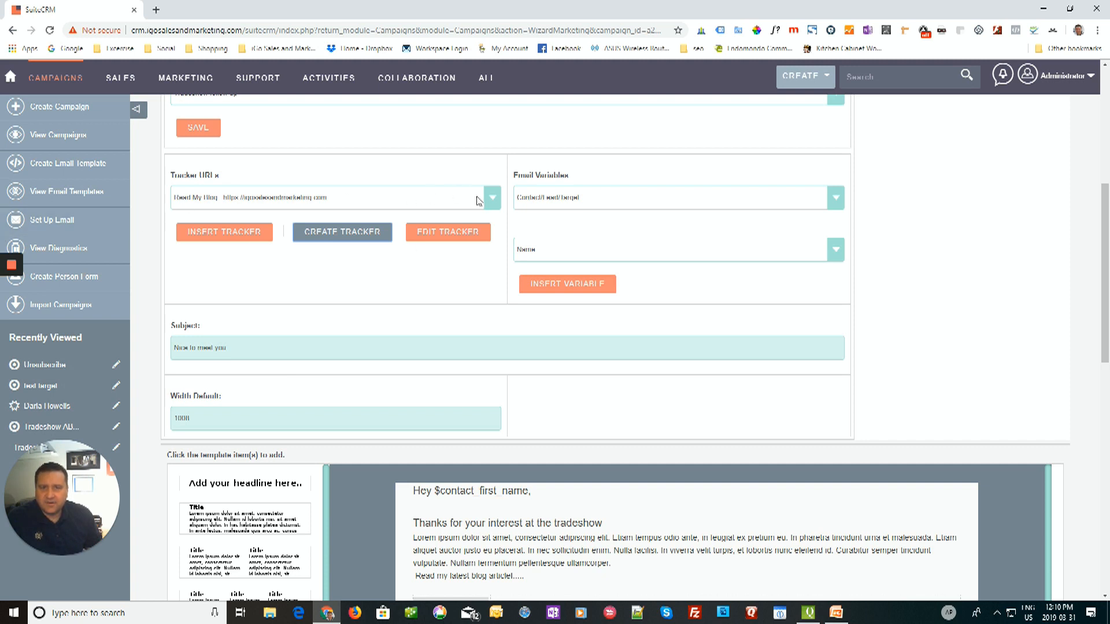
{"action": "left_click", "coordinate": [492, 201]}
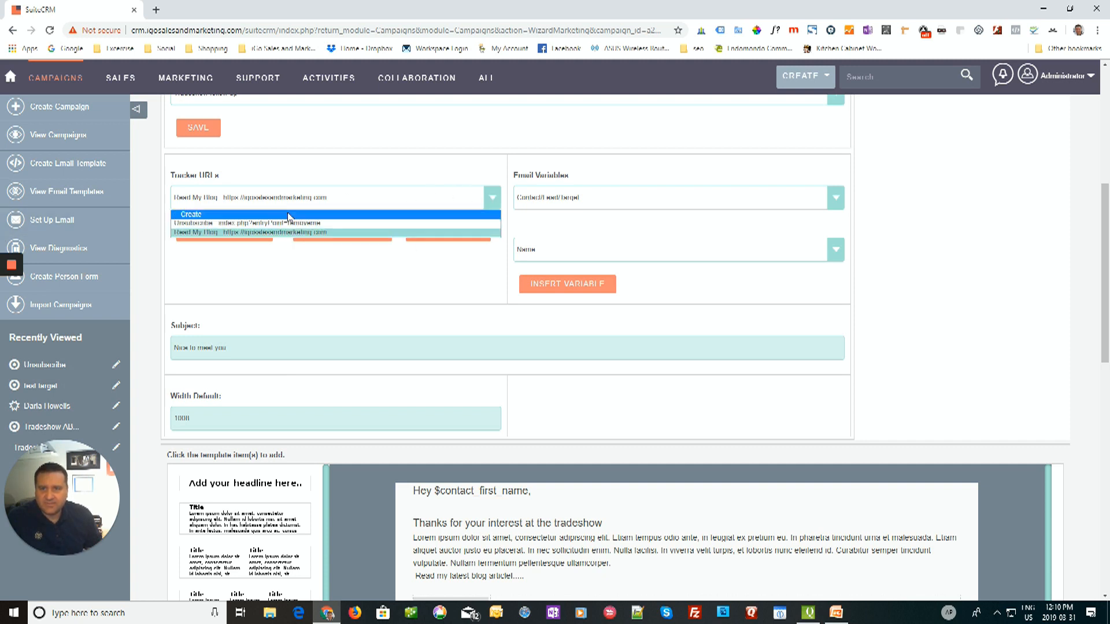
Step: Insert the Read My Blog tracker at the end of the "Read my latest blog article" line in the email body
{"action": "left_click", "coordinate": [285, 223]}
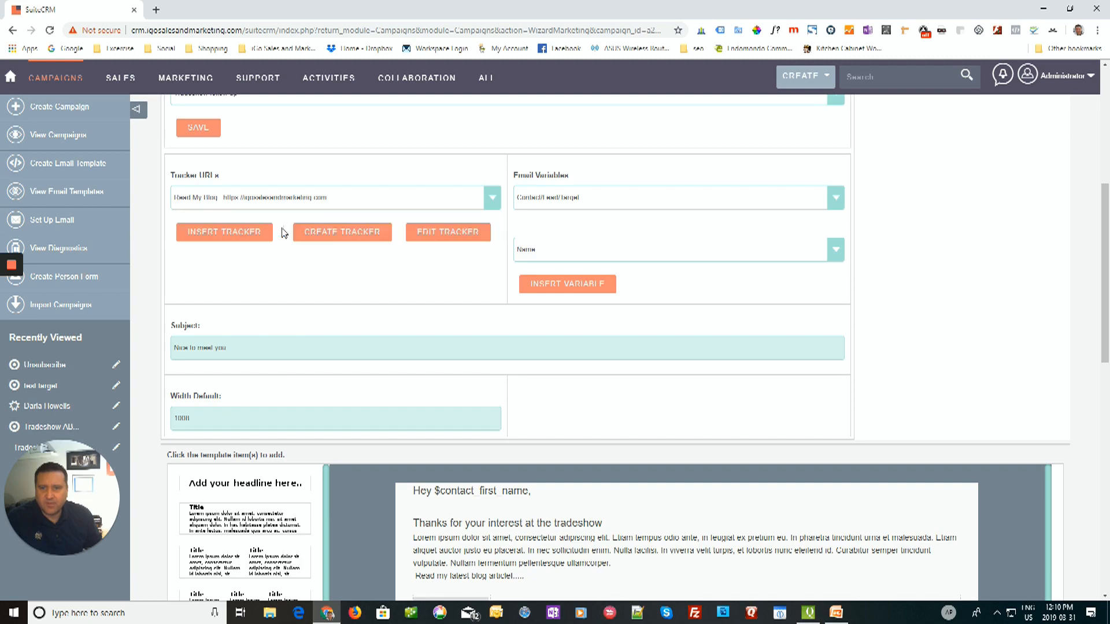
{"action": "scroll", "coordinate": [448, 407], "scroll_direction": "down", "scroll_amount": 2}
{"action": "scroll", "coordinate": [446, 407], "scroll_direction": "down", "scroll_amount": 3}
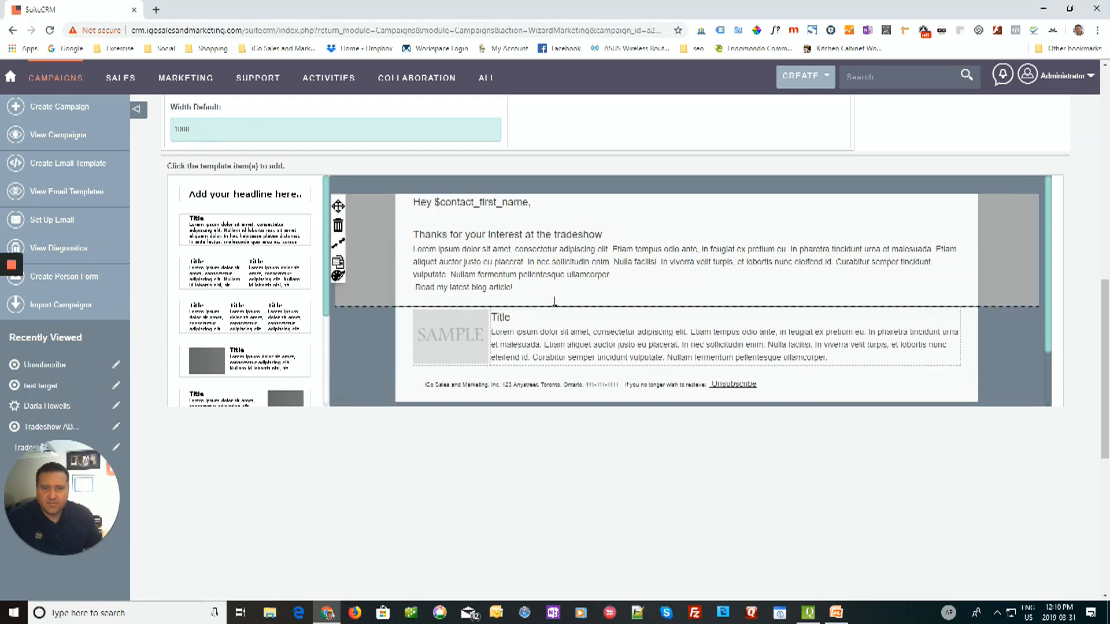
{"action": "left_click", "coordinate": [546, 286]}
{"action": "scroll", "coordinate": [243, 180], "scroll_direction": "up", "scroll_amount": 4}
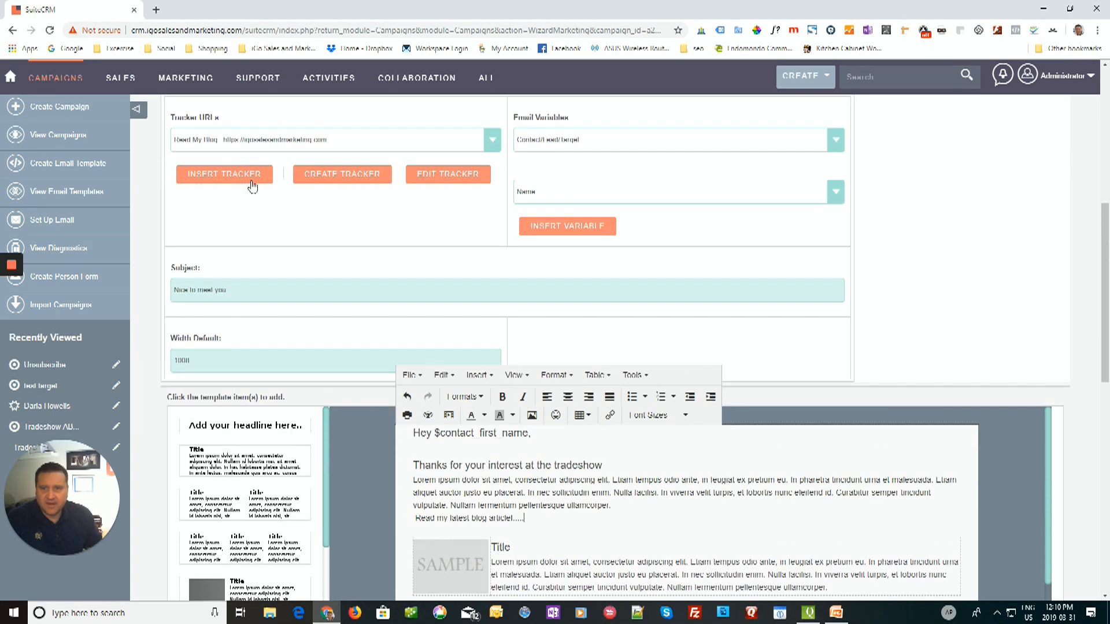
{"action": "left_click", "coordinate": [231, 175]}
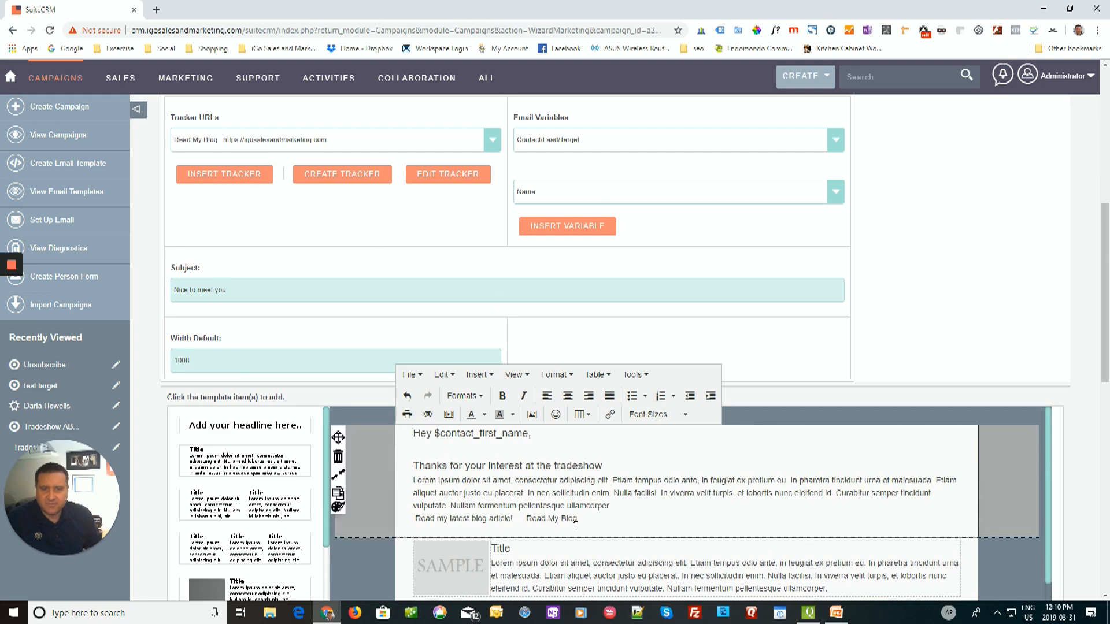
{"action": "scroll", "coordinate": [699, 526], "scroll_direction": "down", "scroll_amount": 1}
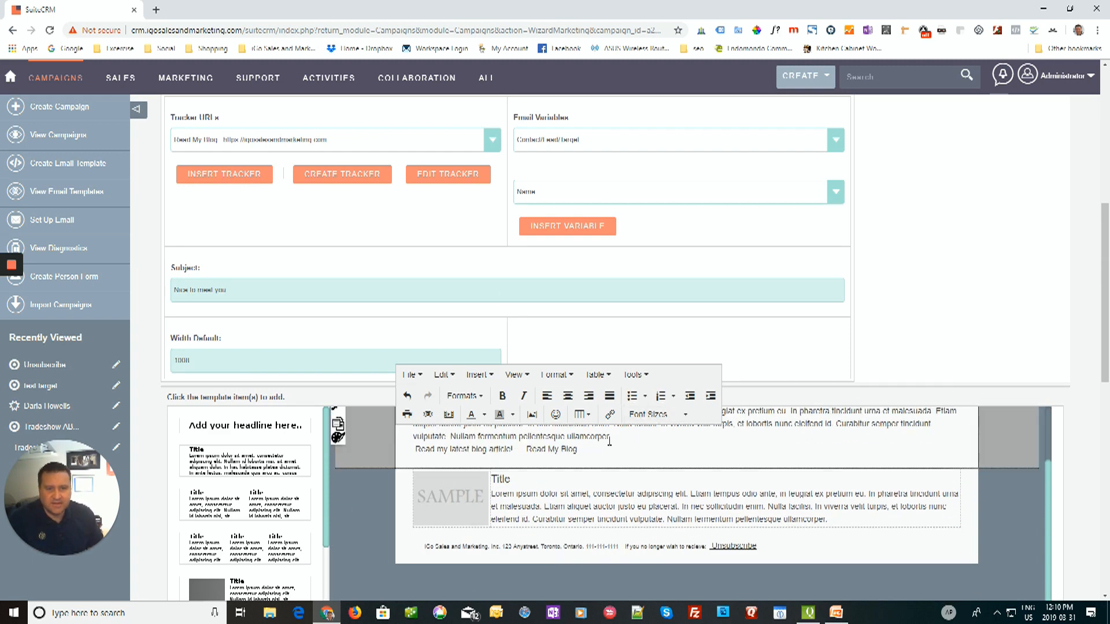
{"action": "left_click", "coordinate": [940, 324]}
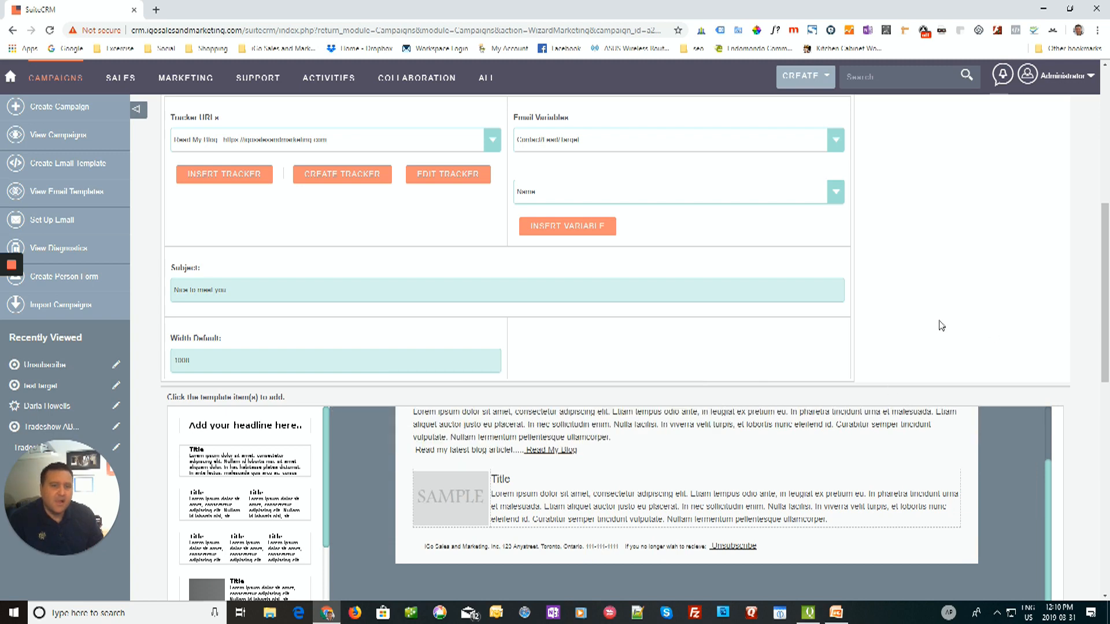
Step: Review the template selection, tracker and variable settings, subject and email body of the campaign's template
{"action": "scroll", "coordinate": [883, 397], "scroll_direction": "up", "scroll_amount": 5}
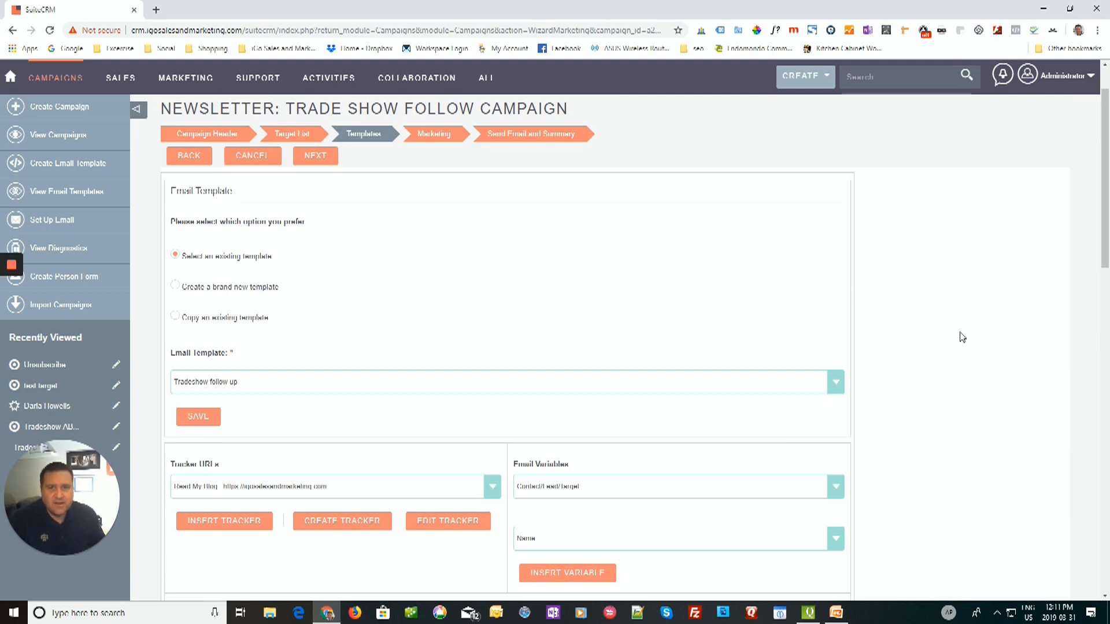
{"action": "scroll", "coordinate": [962, 335], "scroll_direction": "down", "scroll_amount": 7}
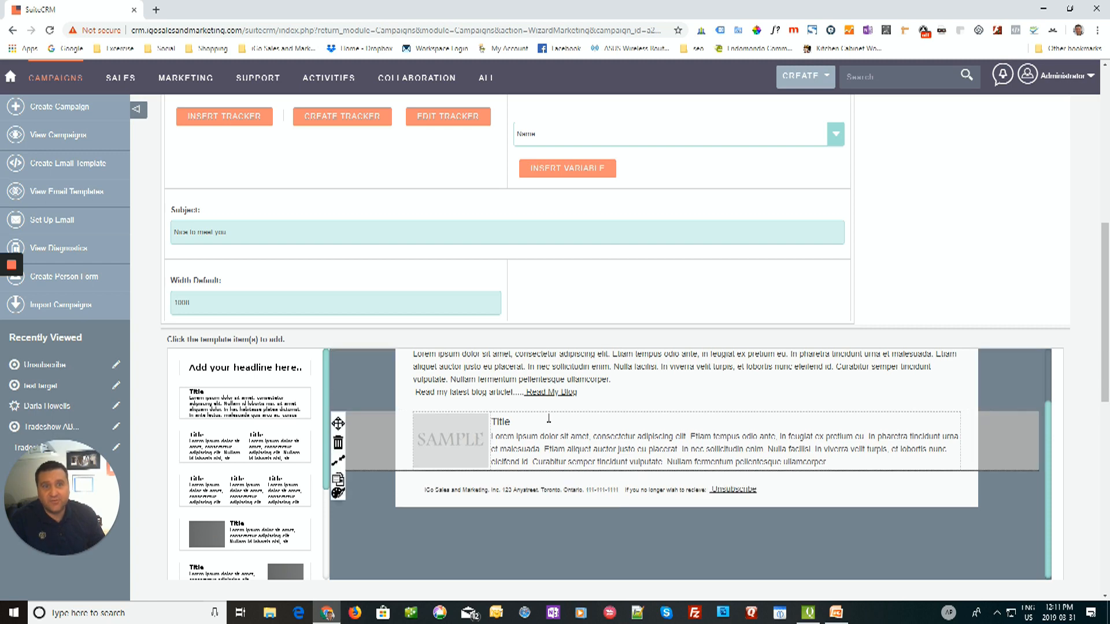
{"action": "scroll", "coordinate": [960, 258], "scroll_direction": "up", "scroll_amount": 8}
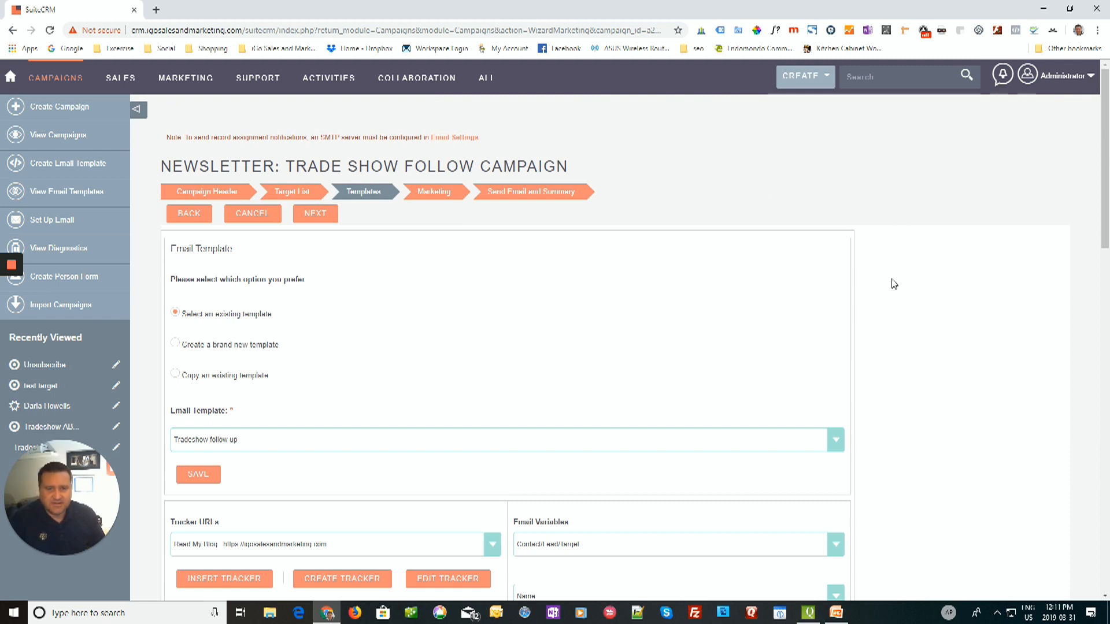
{"action": "scroll", "coordinate": [596, 315], "scroll_direction": "down", "scroll_amount": 3}
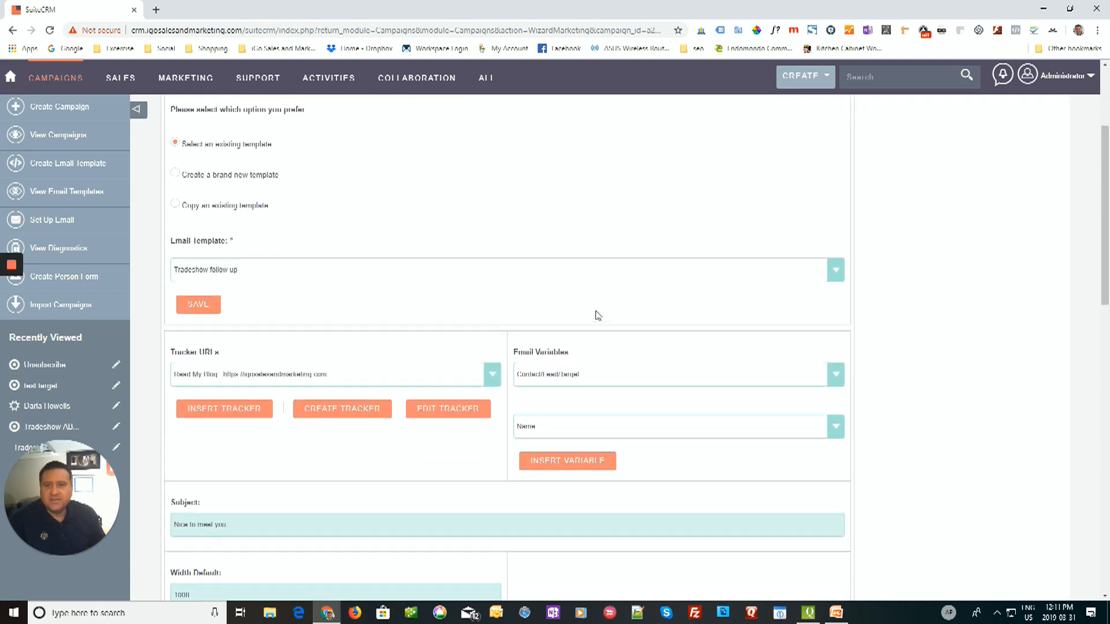
{"action": "scroll", "coordinate": [325, 333], "scroll_direction": "up", "scroll_amount": 1}
{"action": "scroll", "coordinate": [468, 413], "scroll_direction": "down", "scroll_amount": 5}
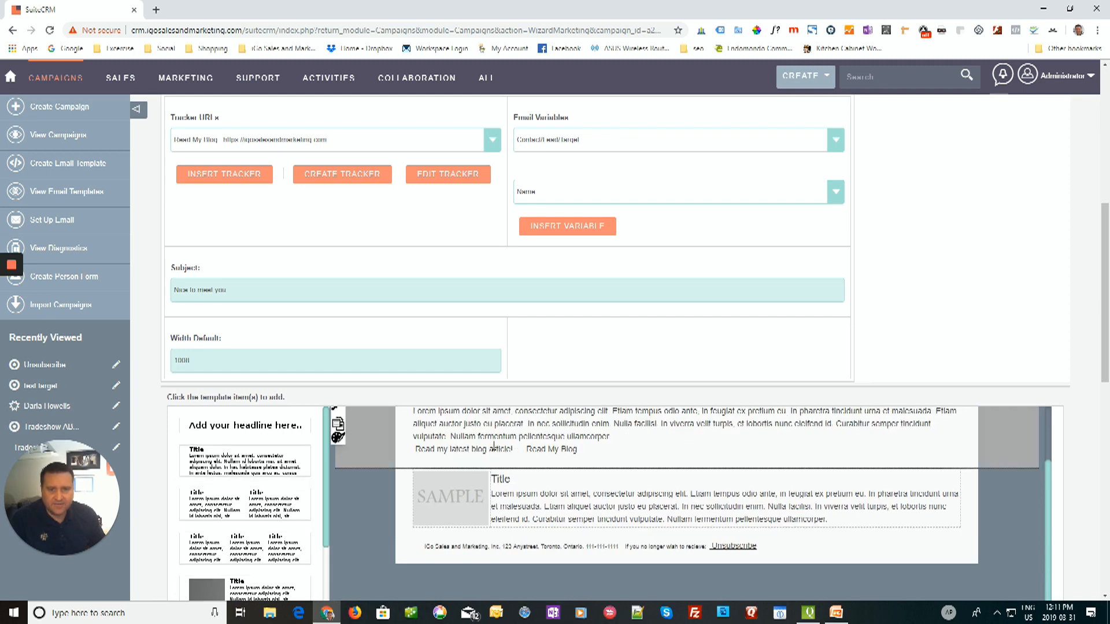
{"action": "scroll", "coordinate": [493, 446], "scroll_direction": "up", "scroll_amount": 3}
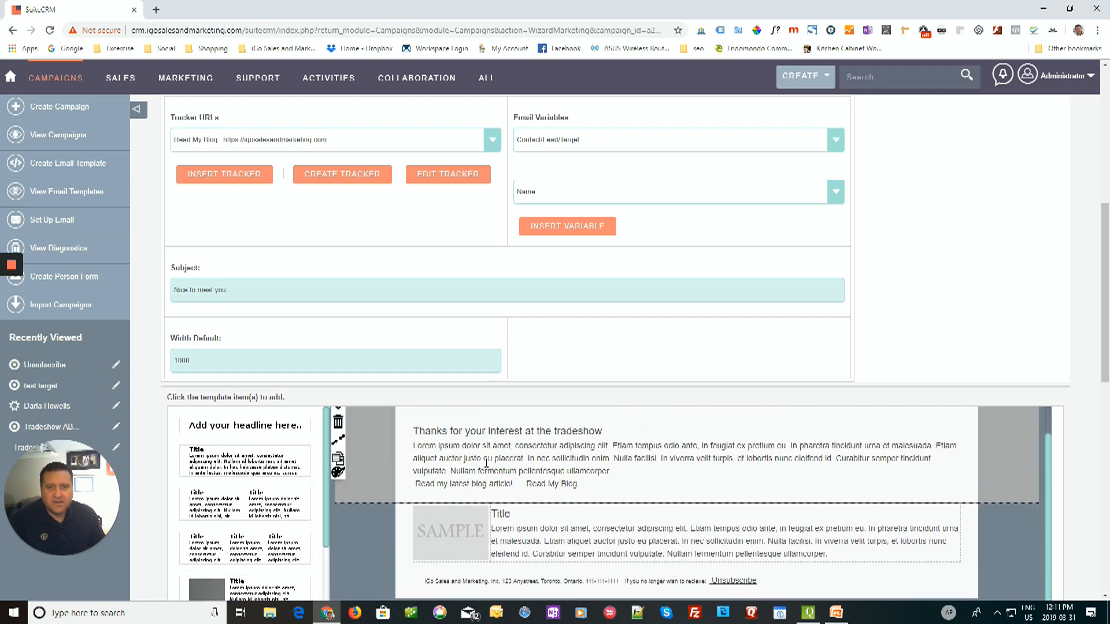
{"action": "scroll", "coordinate": [526, 419], "scroll_direction": "up", "scroll_amount": 7}
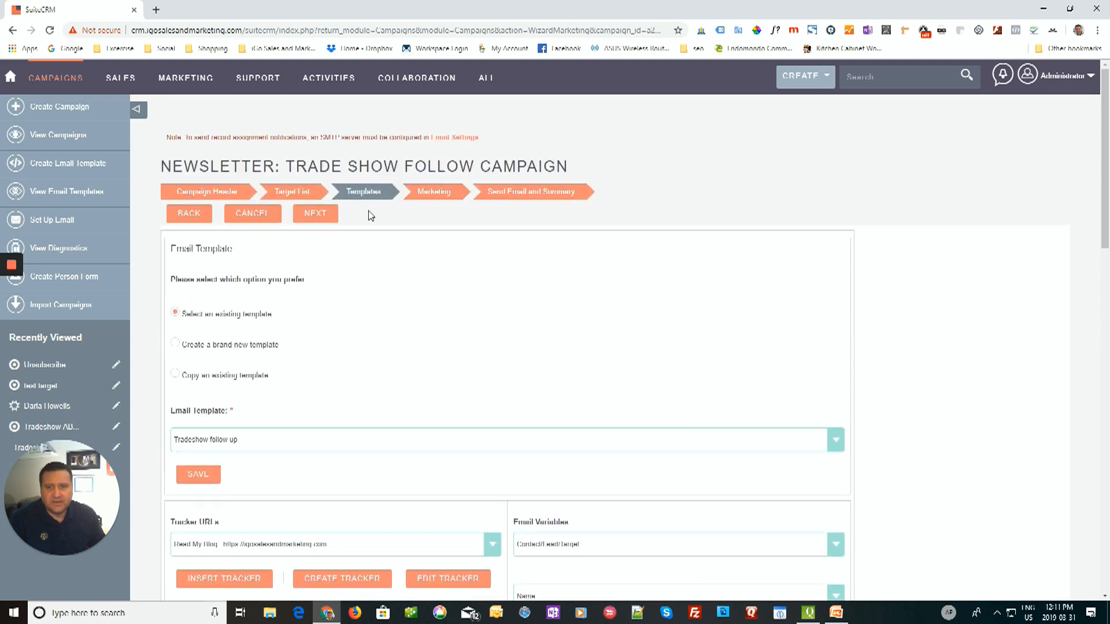
Step: Proceed to the Marketing stage of the campaign and name the marketing email "Trade Show Follow up"
{"action": "left_click", "coordinate": [316, 214]}
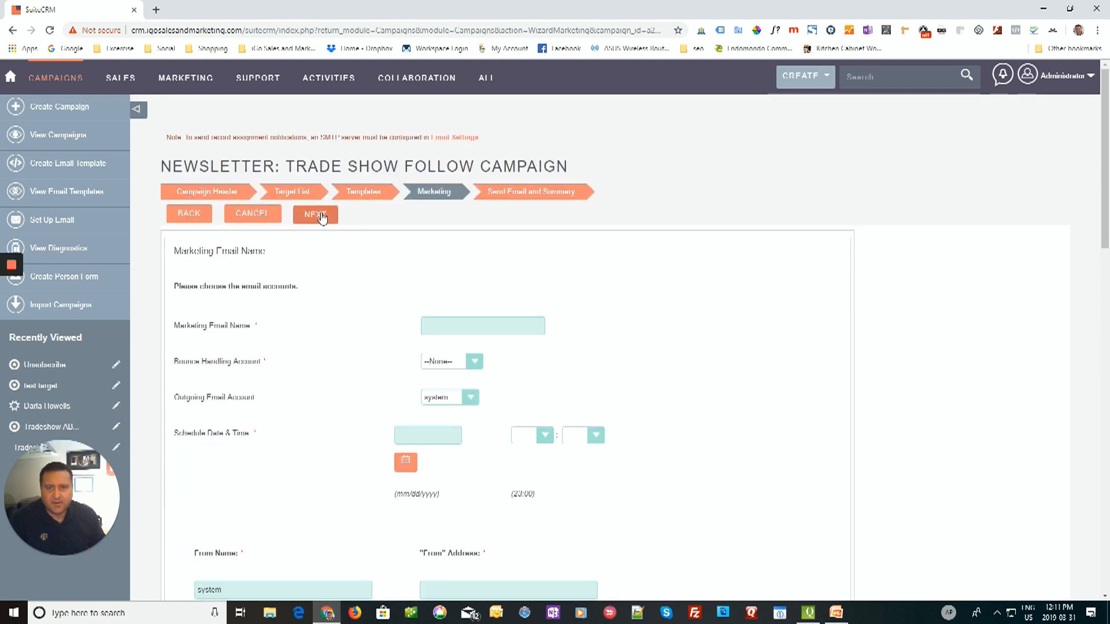
{"action": "left_click", "coordinate": [426, 325]}
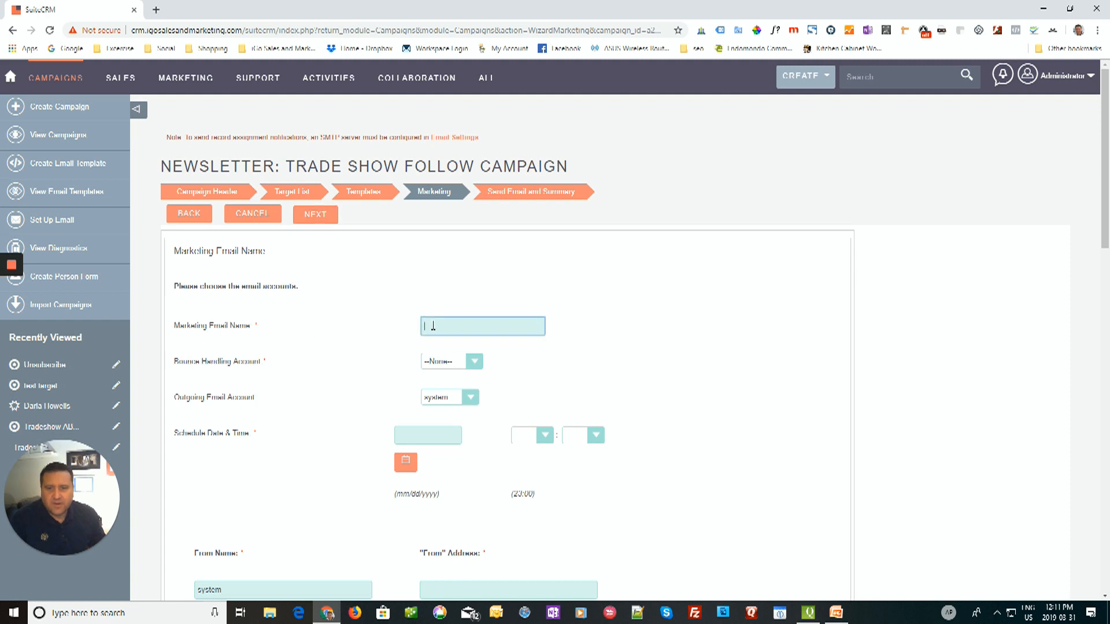
{"action": "type", "text": "Monthly"}
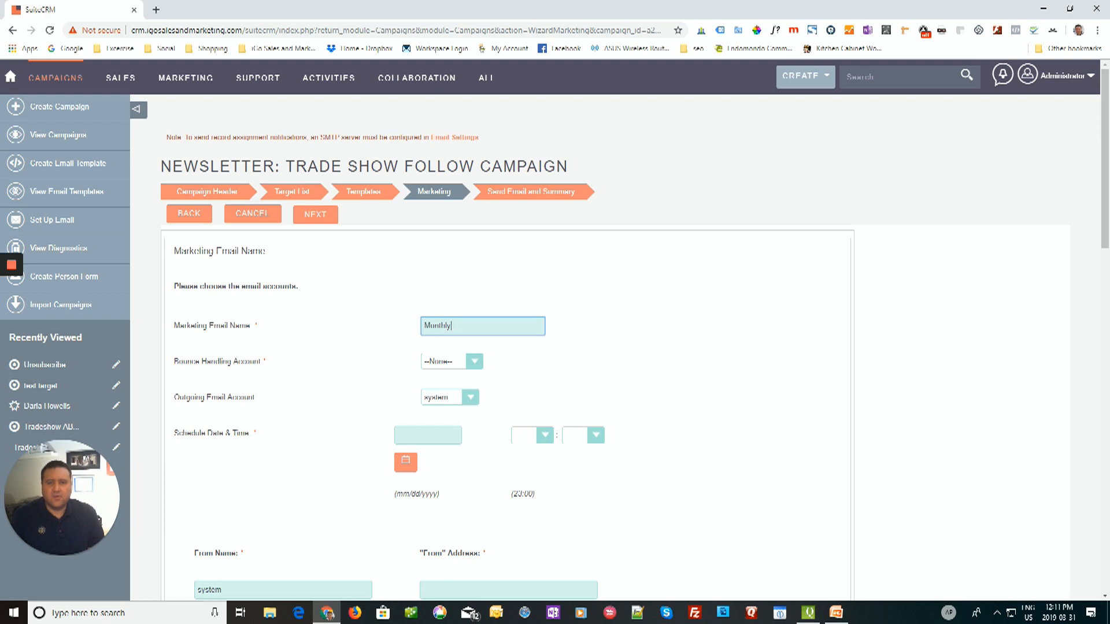
{"action": "type", "text": "Trade Show Follow up"}
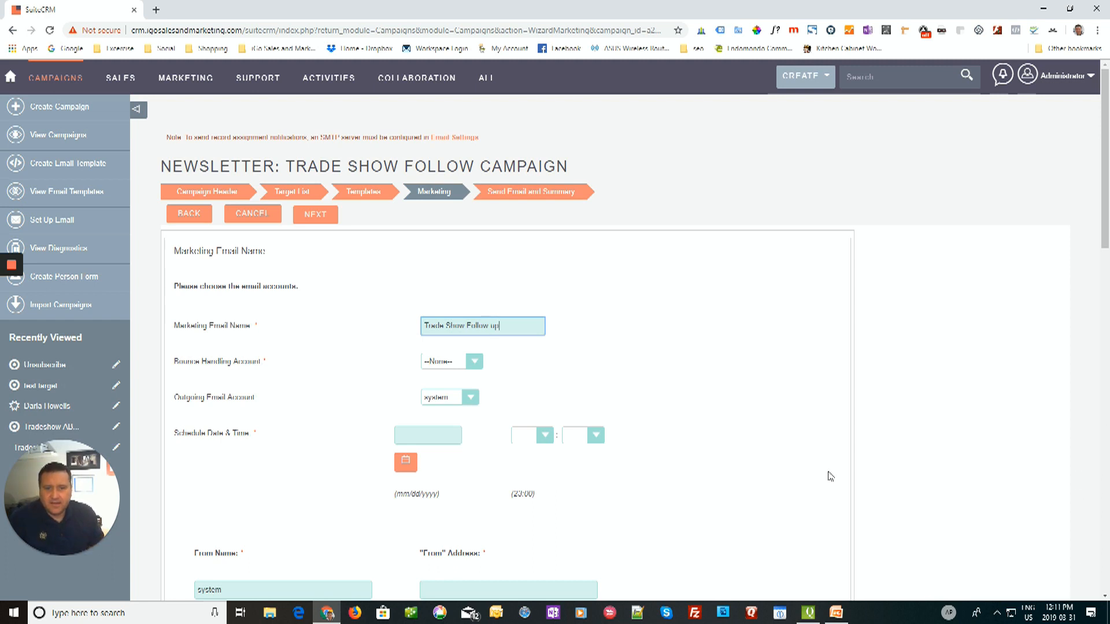
Step: Check which bounce handling accounts are available for the marketing email
{"action": "scroll", "coordinate": [509, 341], "scroll_direction": "down", "scroll_amount": 1}
{"action": "left_click", "coordinate": [474, 305]}
{"action": "left_click", "coordinate": [474, 305]}
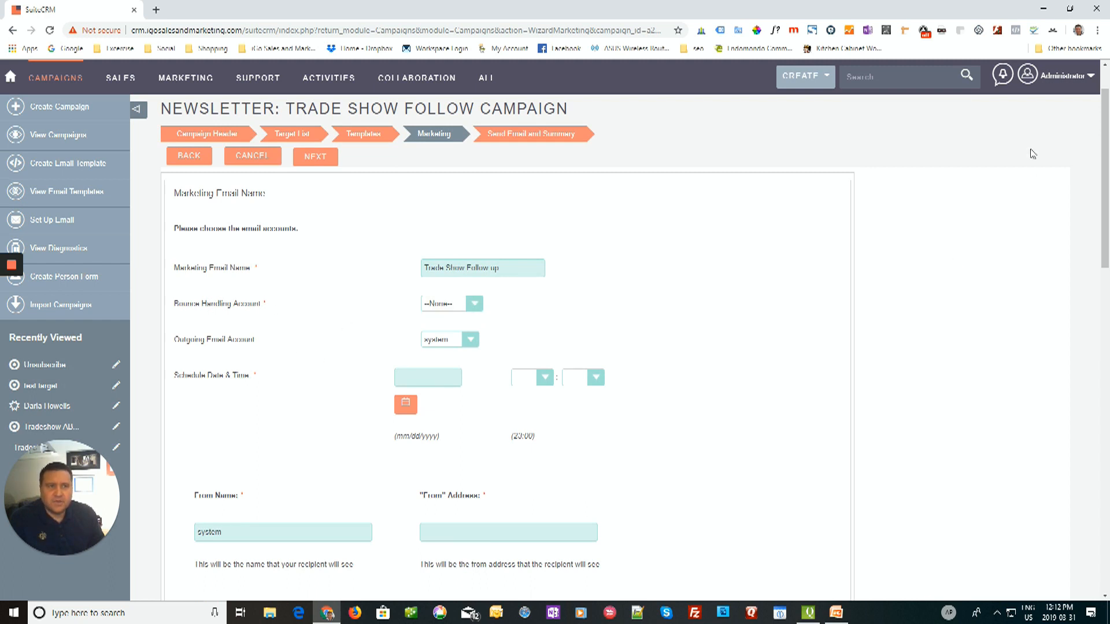
Step: Open the Admin page in a new browser tab and bring up the Outbound Email accounts from its Email section
{"action": "left_click", "coordinate": [1041, 76]}
{"action": "right_click", "coordinate": [1039, 138]}
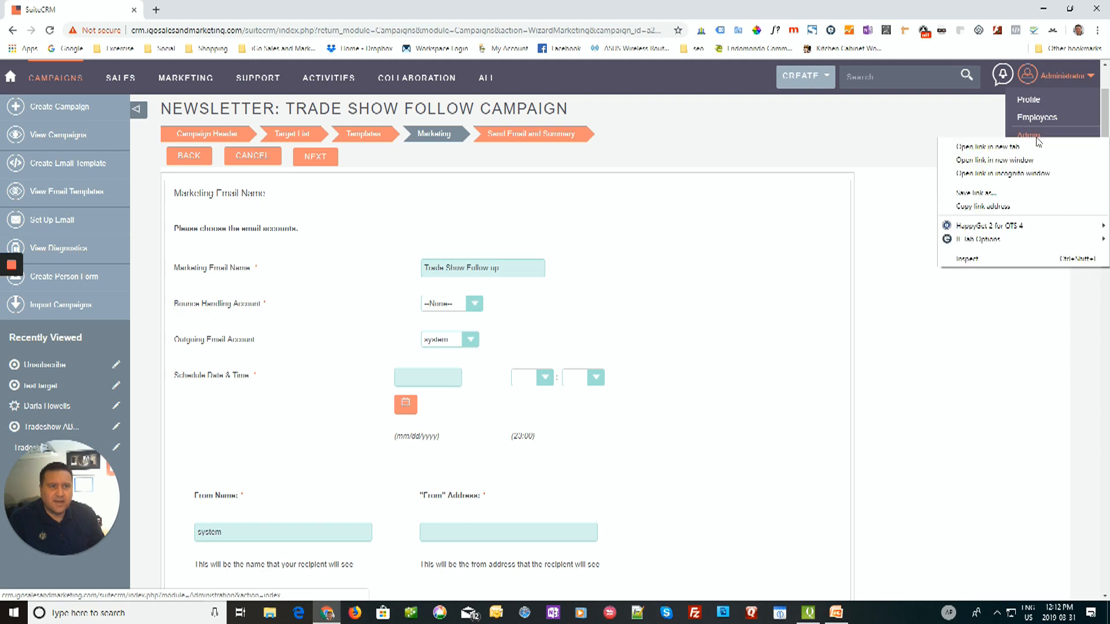
{"action": "left_click", "coordinate": [1017, 147]}
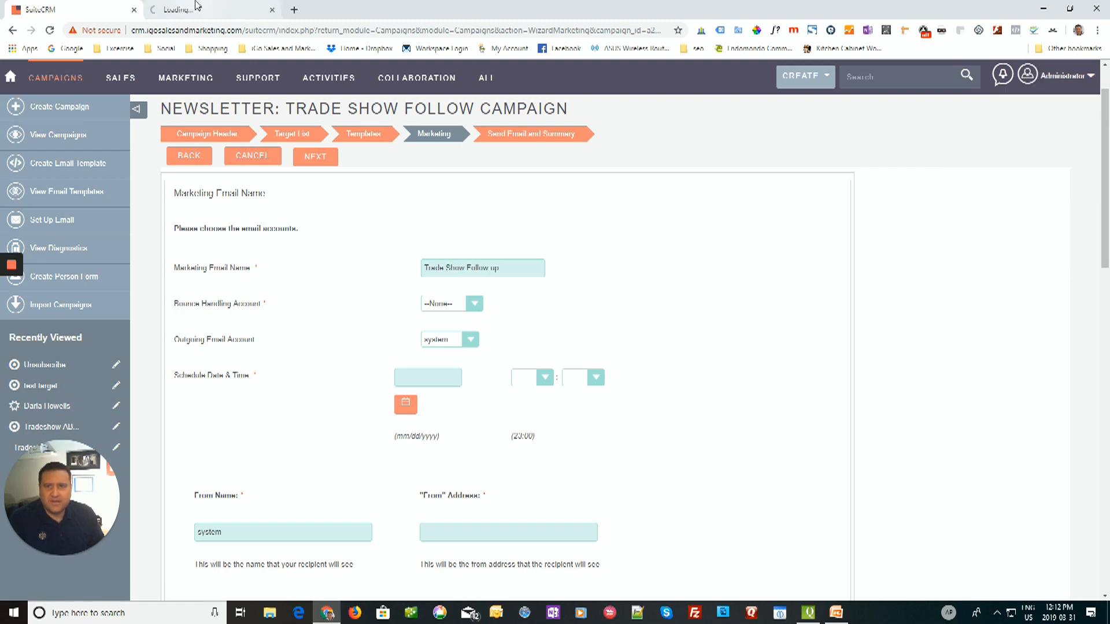
{"action": "left_click", "coordinate": [197, 6]}
{"action": "scroll", "coordinate": [330, 340], "scroll_direction": "down", "scroll_amount": 4}
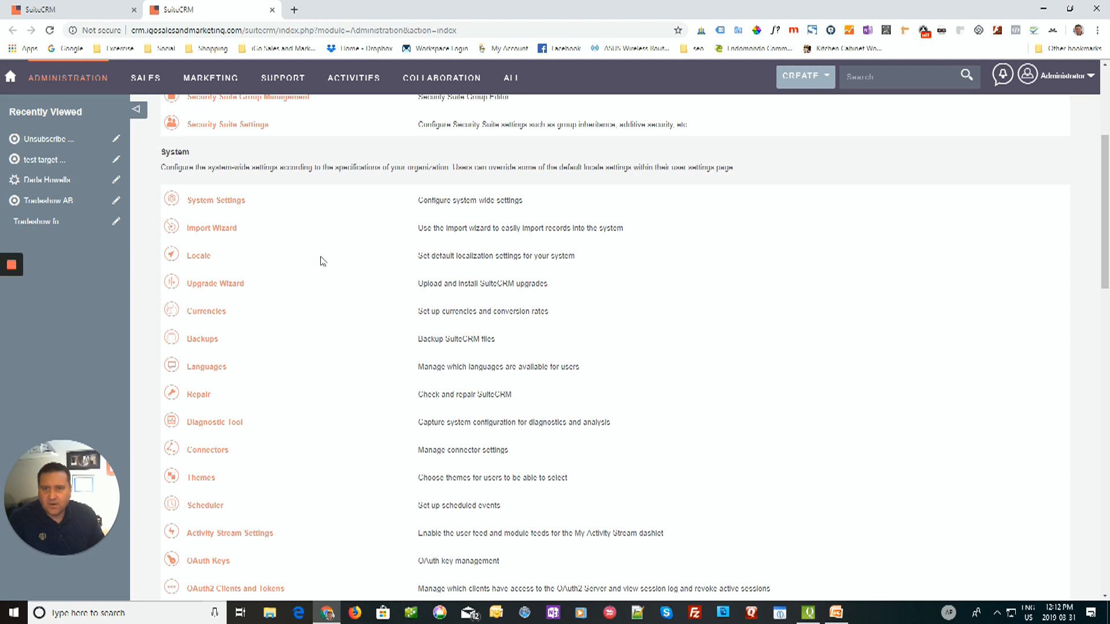
{"action": "scroll", "coordinate": [322, 262], "scroll_direction": "down", "scroll_amount": 6}
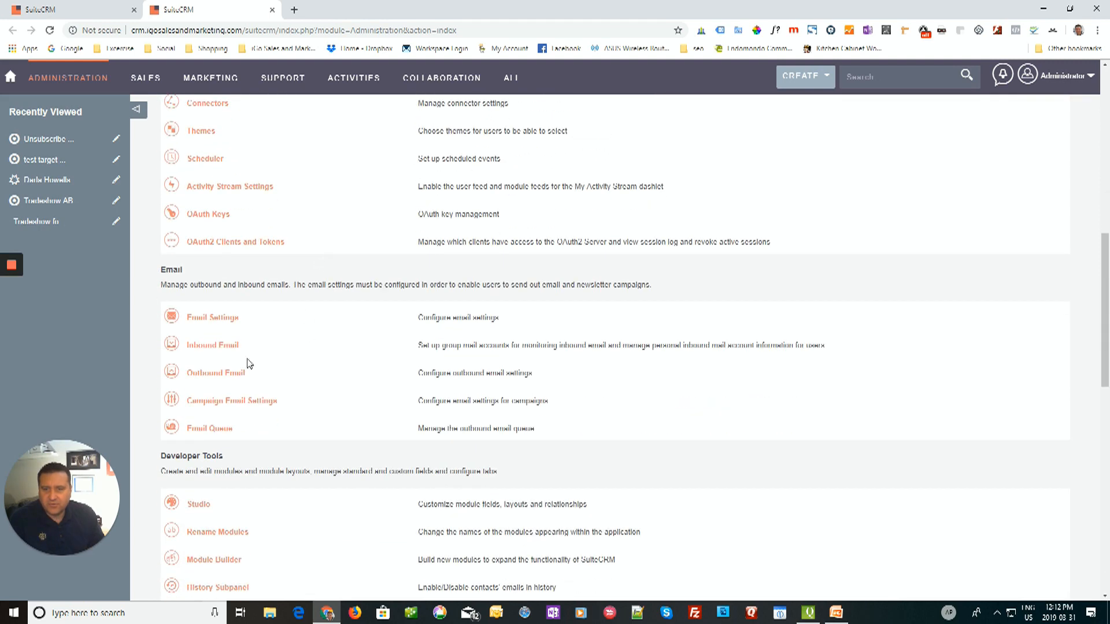
{"action": "left_click", "coordinate": [225, 373]}
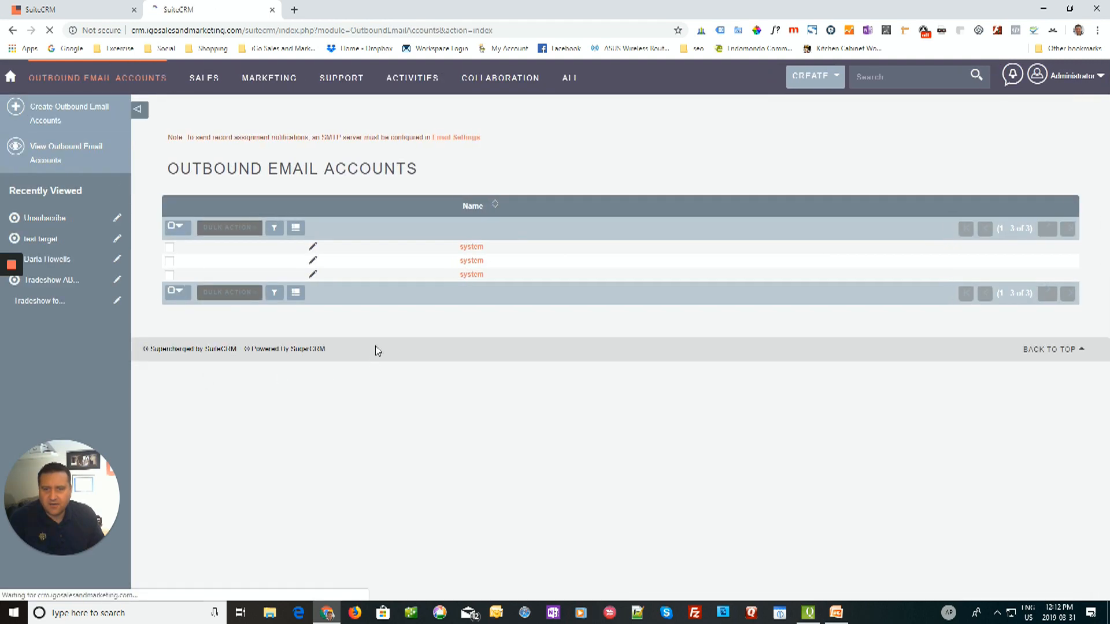
Step: Open the first system outbound account for editing, examine its account settings, and go back to the Admin page without saving
{"action": "left_click", "coordinate": [470, 250]}
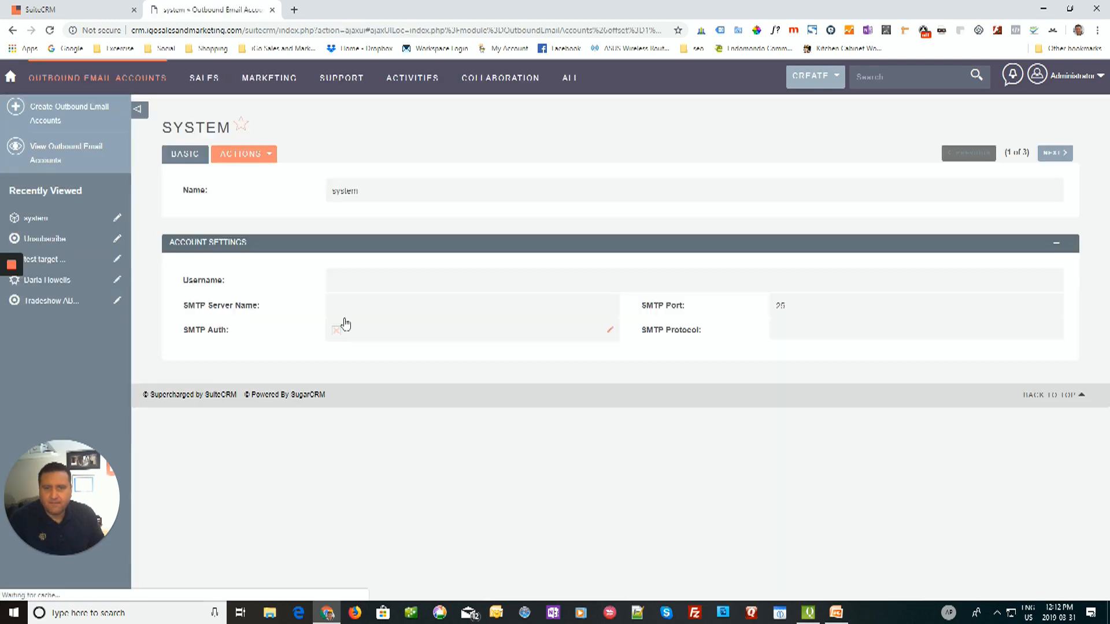
{"action": "left_click", "coordinate": [246, 154]}
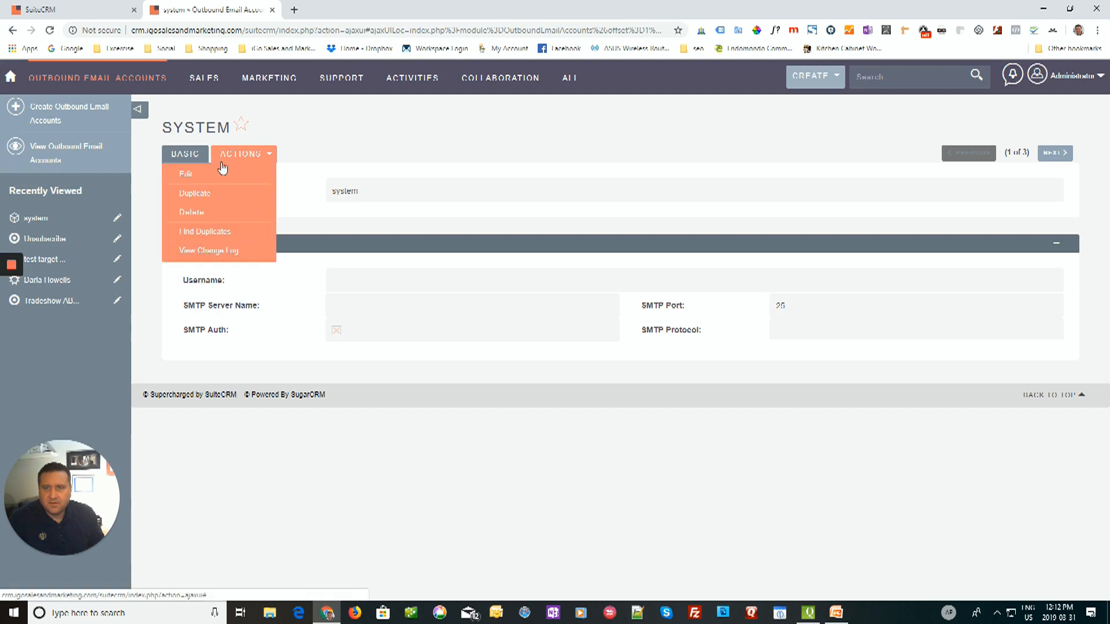
{"action": "left_click", "coordinate": [185, 174]}
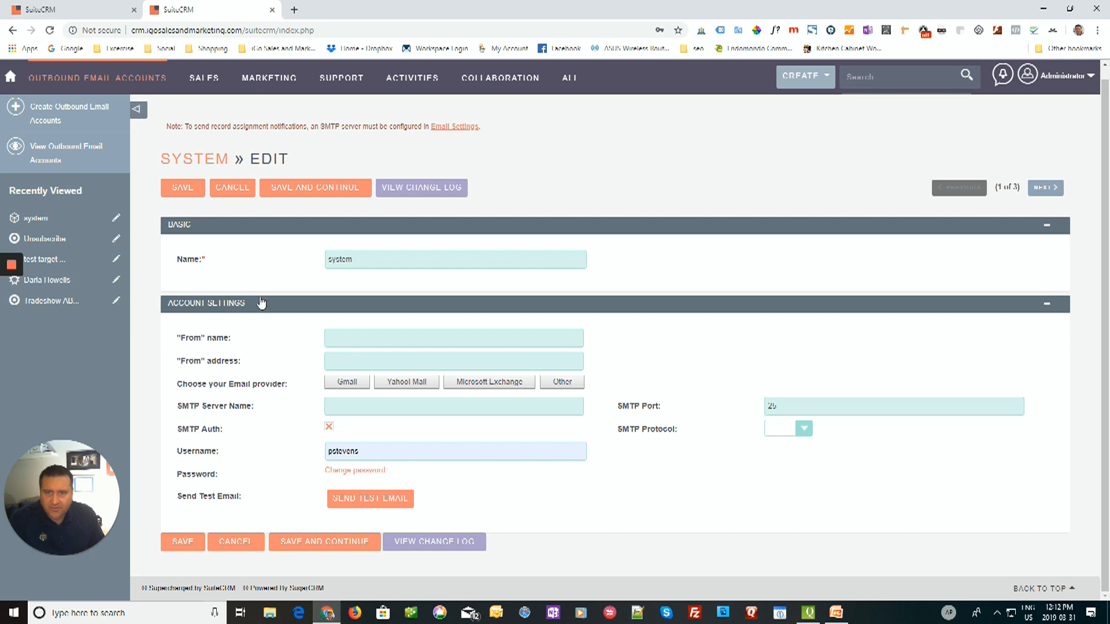
{"action": "mouse_move", "coordinate": [21, 69]}
{"action": "left_click", "coordinate": [12, 31]}
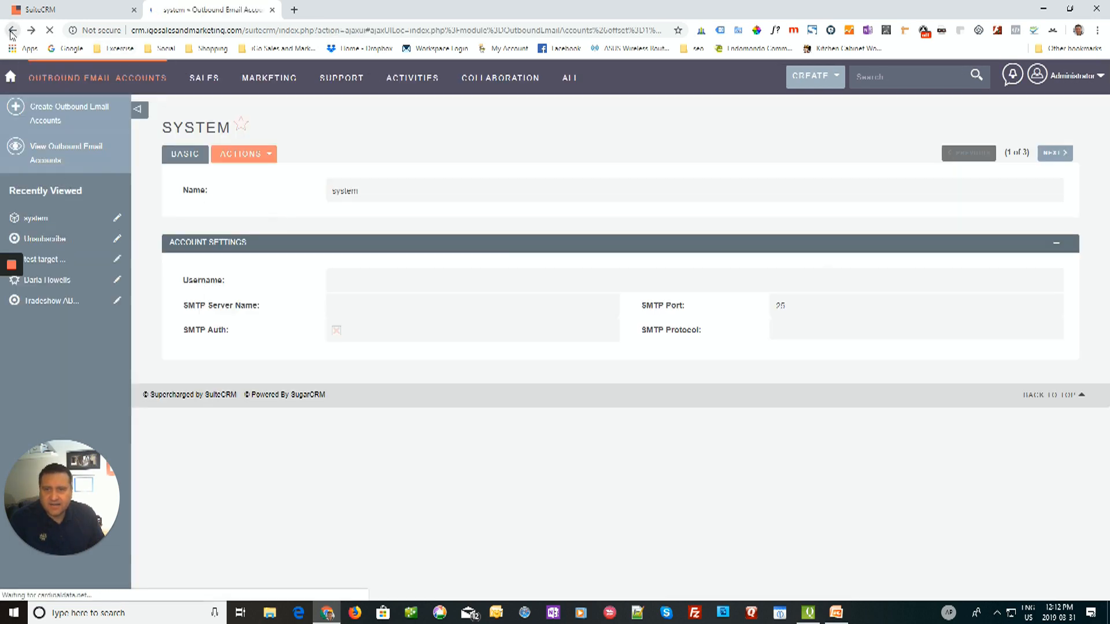
{"action": "left_click", "coordinate": [12, 31]}
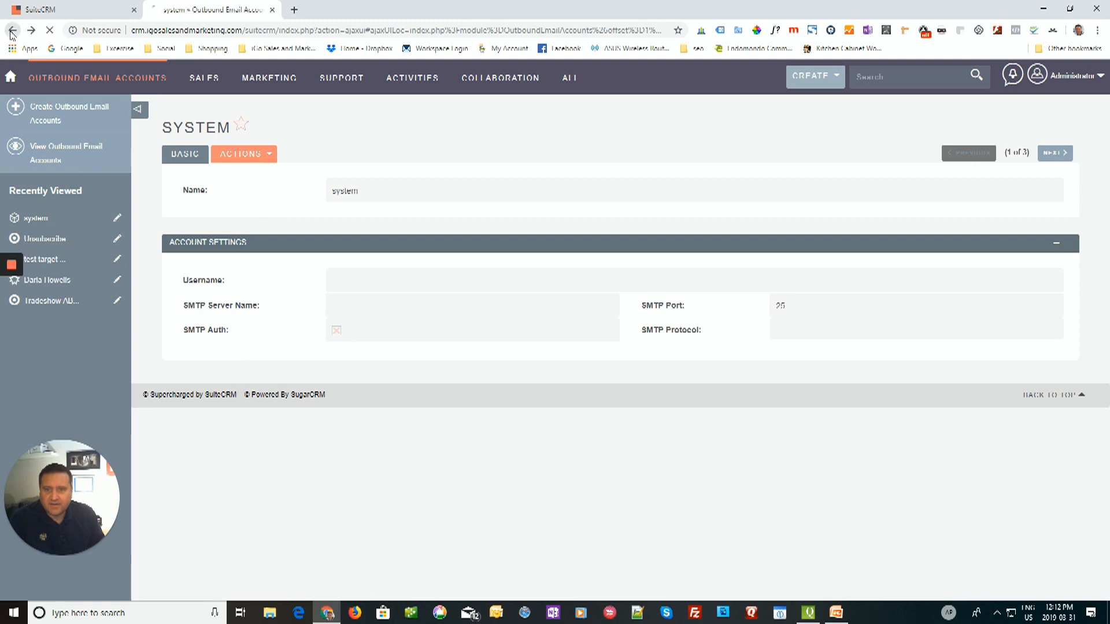
{"action": "left_click", "coordinate": [12, 31]}
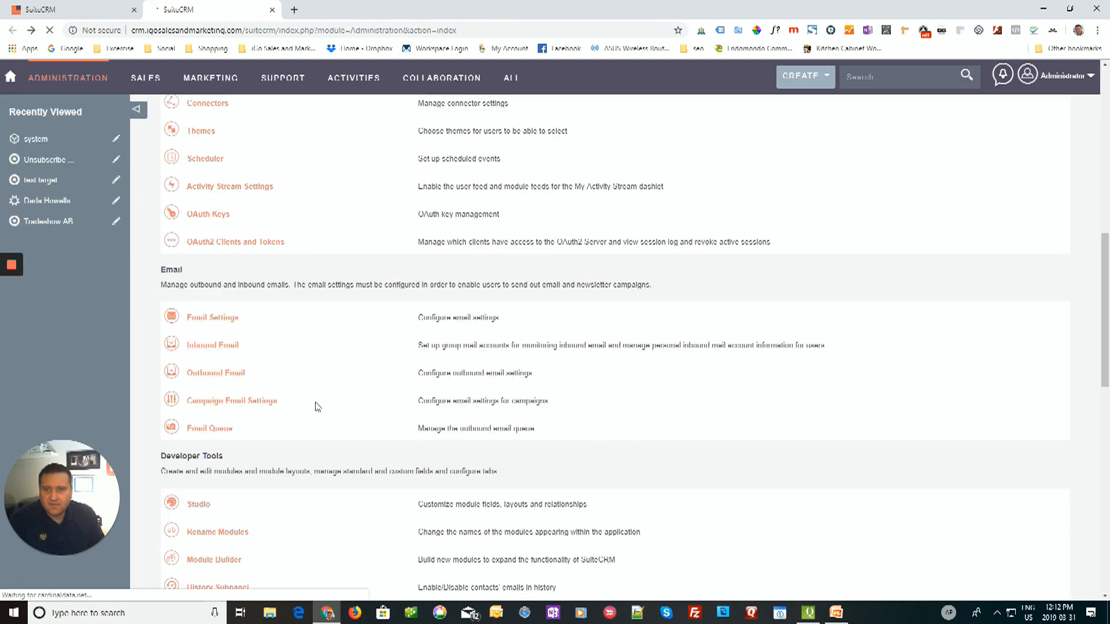
Step: View the Campaign Email Settings and go from there to the outbound email accounts
{"action": "scroll", "coordinate": [306, 376], "scroll_direction": "down", "scroll_amount": 2}
{"action": "left_click", "coordinate": [240, 293]}
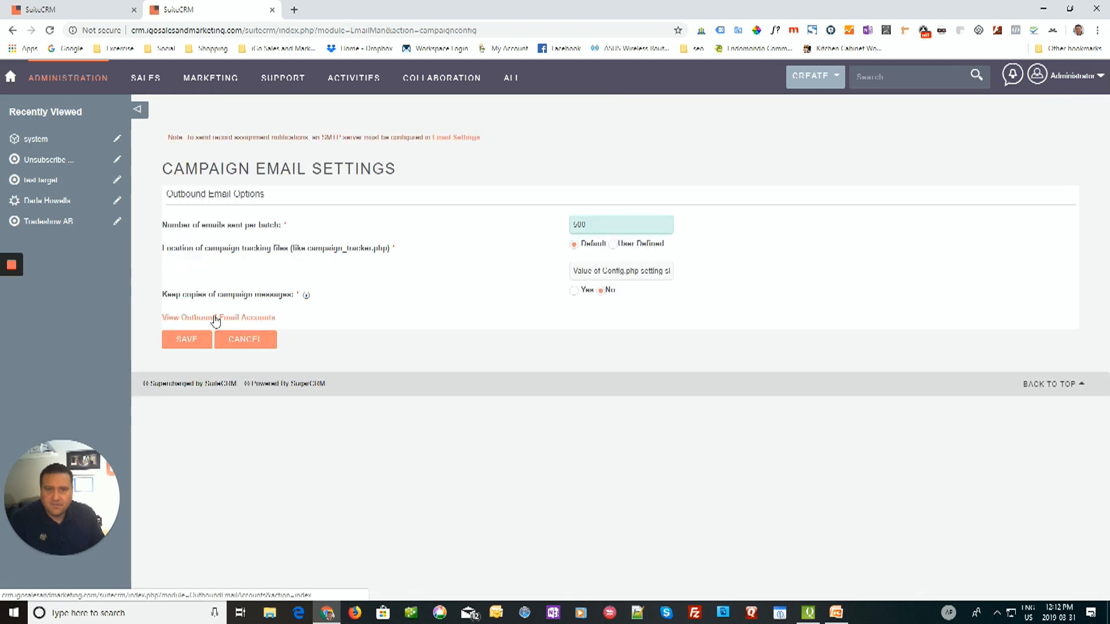
{"action": "left_click", "coordinate": [252, 319]}
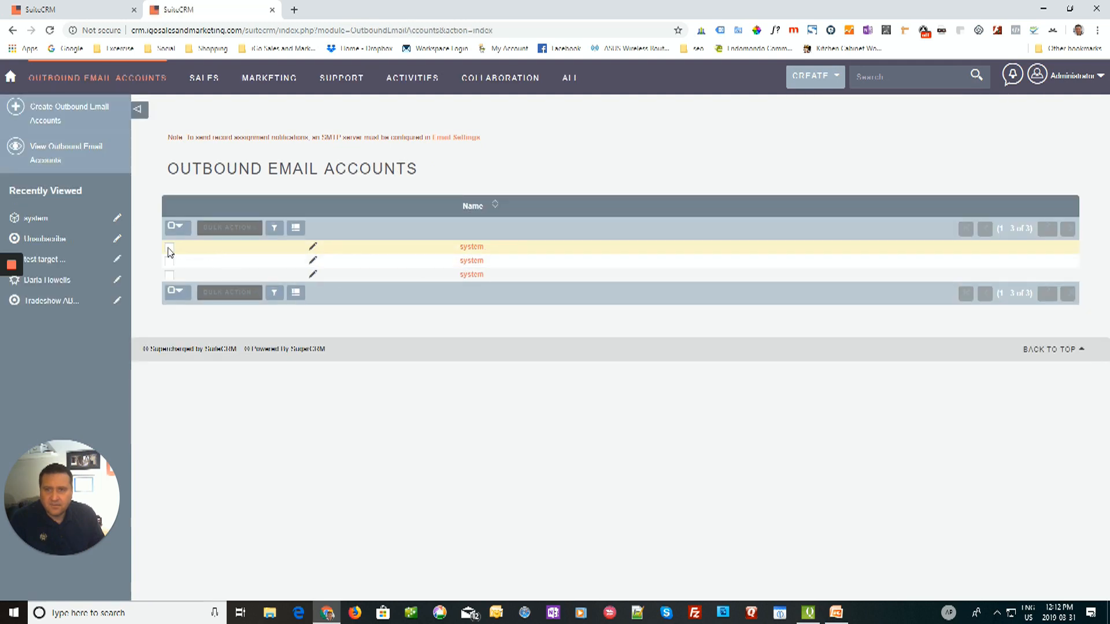
Step: Open the second system outbound account for editing and examine its sender and SMTP settings
{"action": "left_click", "coordinate": [478, 262]}
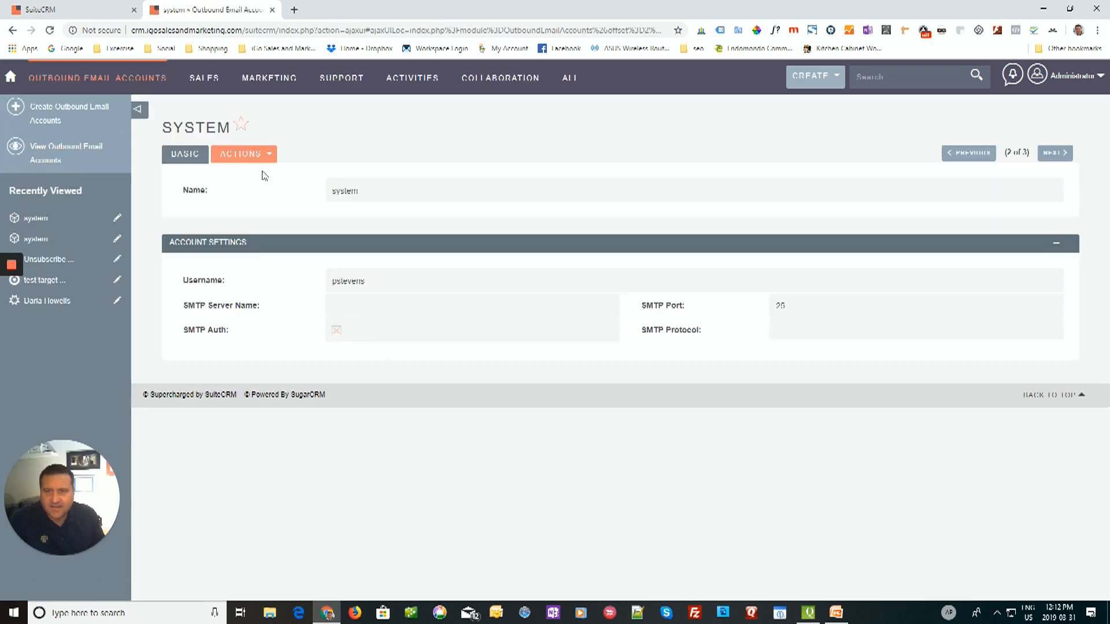
{"action": "mouse_move", "coordinate": [262, 155]}
{"action": "left_click", "coordinate": [186, 174]}
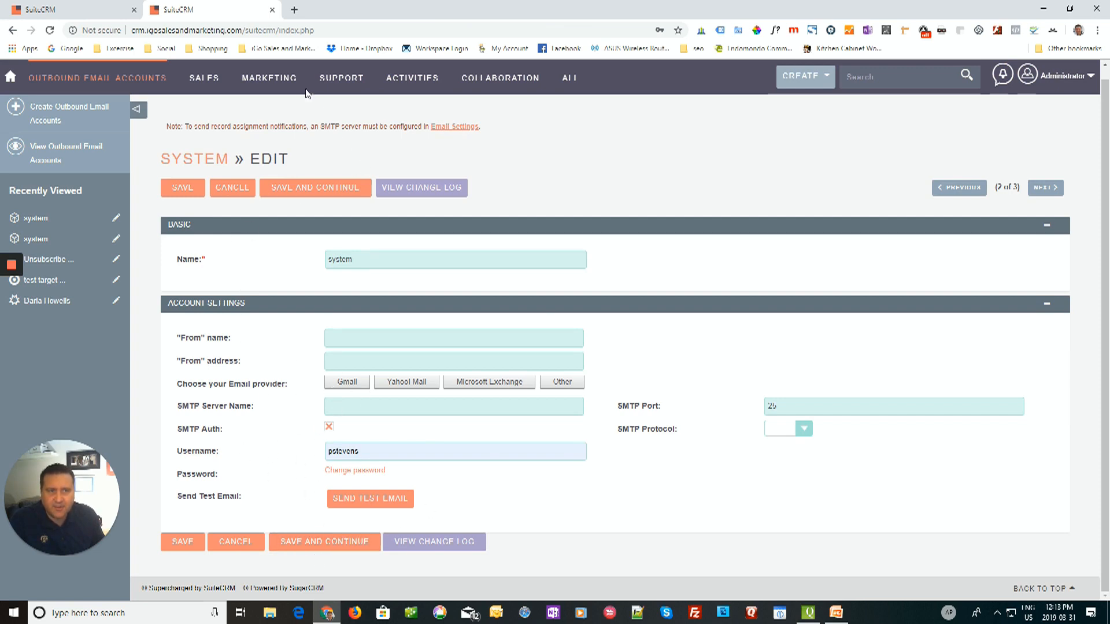
Step: Return to the campaign's browser tab and look through the bounce handling account options again
{"action": "left_click", "coordinate": [86, 9]}
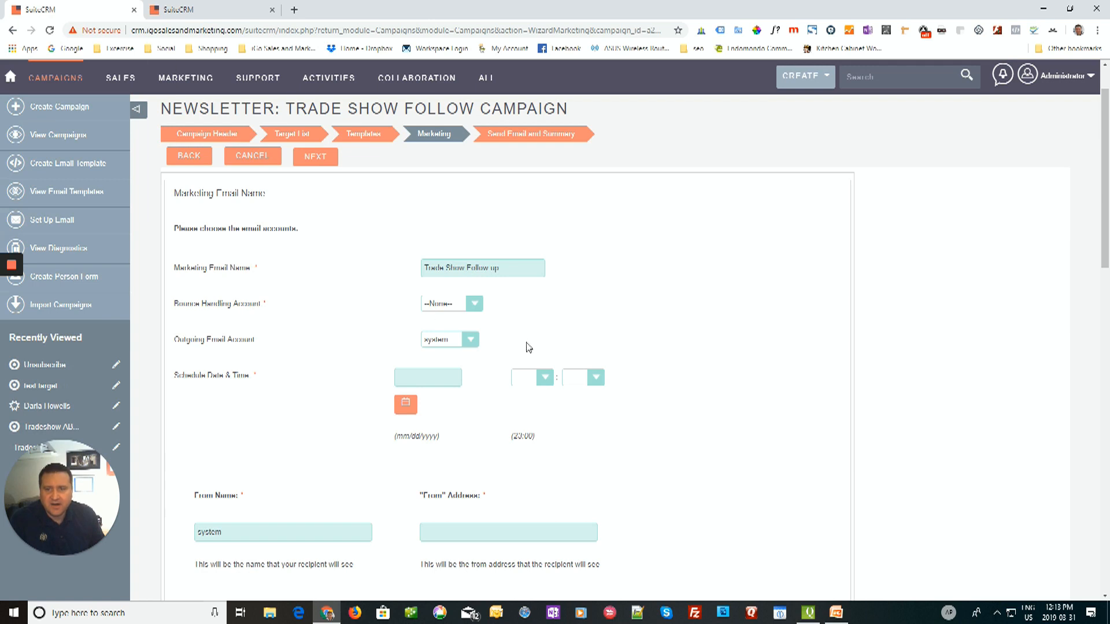
{"action": "left_click", "coordinate": [475, 304]}
{"action": "left_click", "coordinate": [475, 303]}
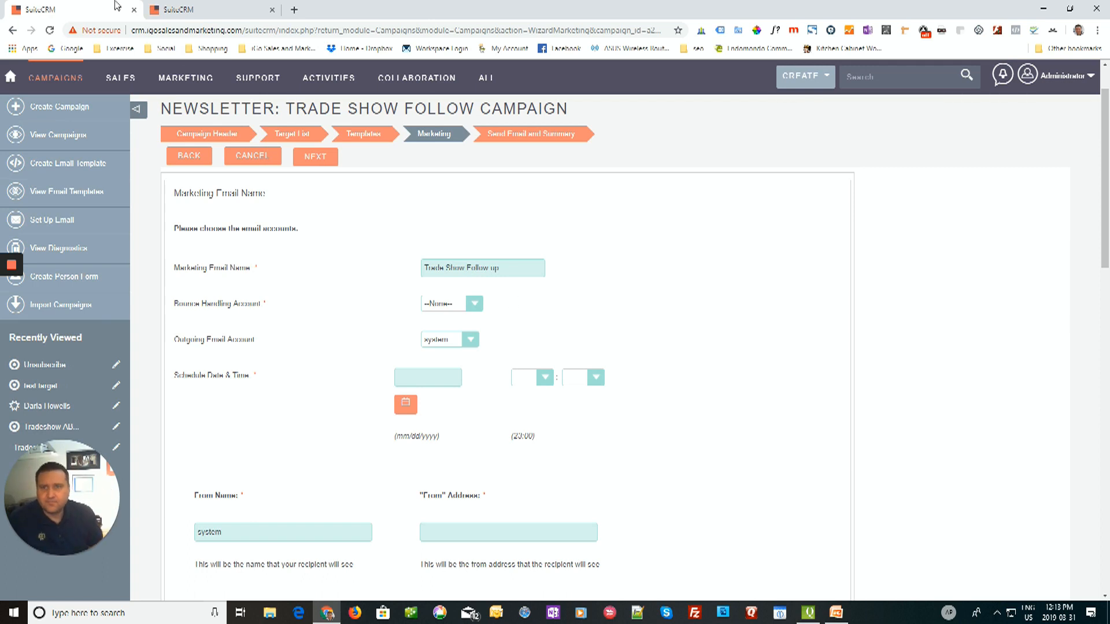
Step: Leave the system outbound account without saving, return to the outbound email accounts list and open a blank new account form
{"action": "left_click", "coordinate": [181, 8]}
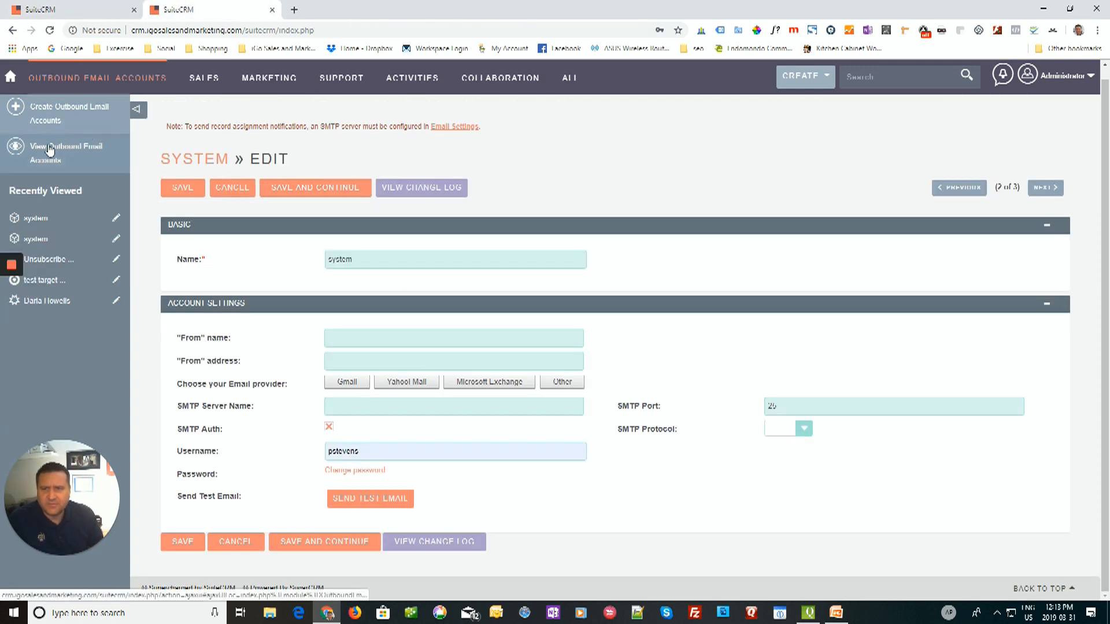
{"action": "left_click", "coordinate": [71, 153]}
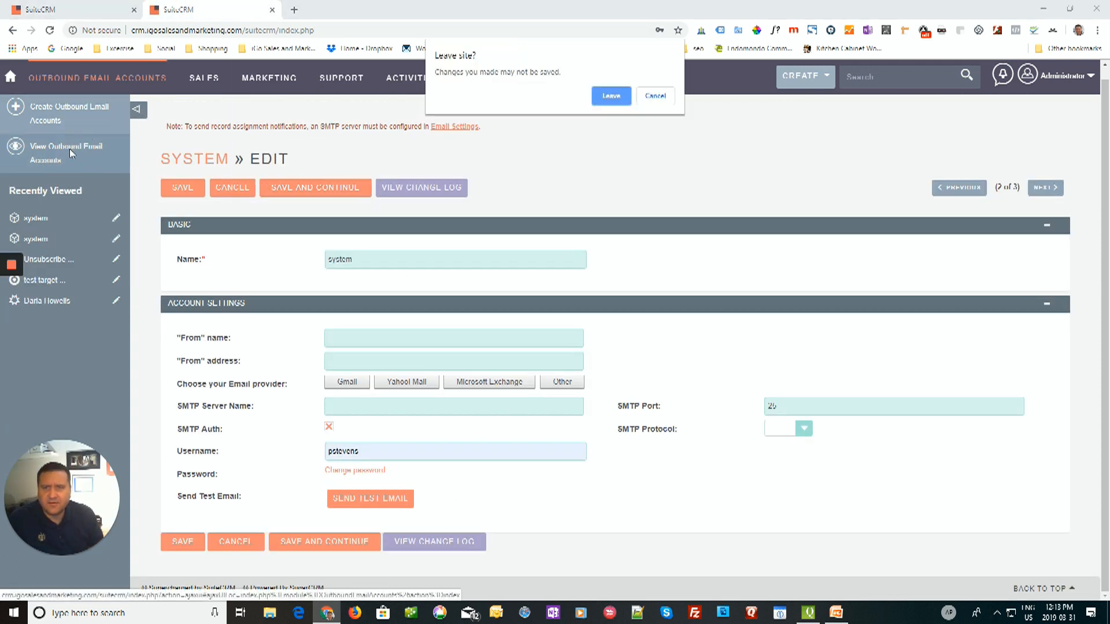
{"action": "left_click", "coordinate": [613, 102]}
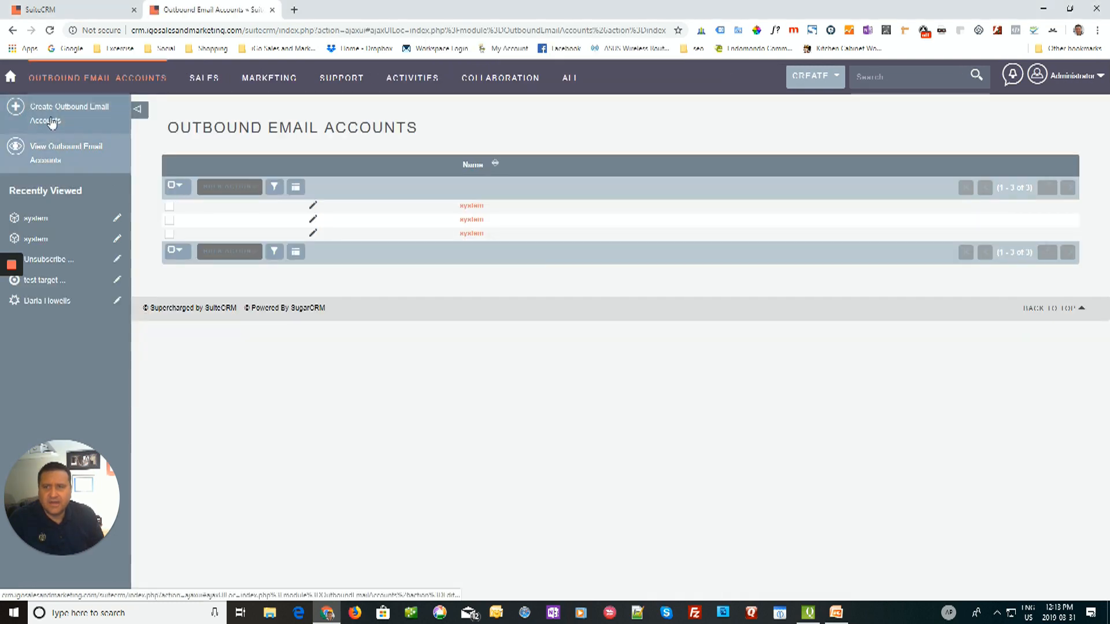
{"action": "left_click", "coordinate": [52, 117]}
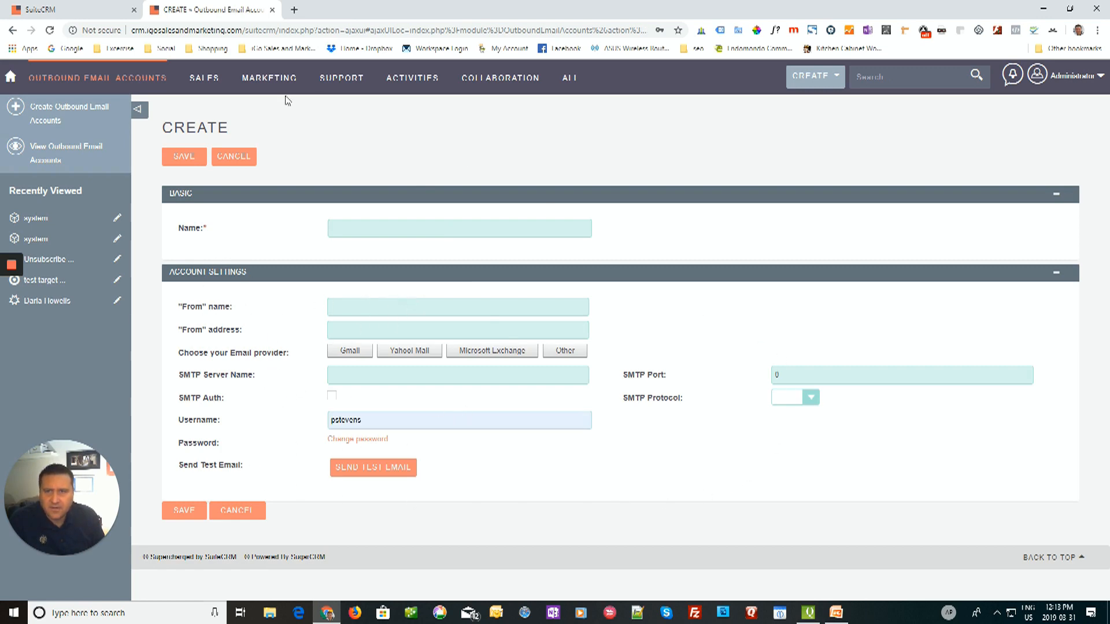
Step: Switch back to the newsletter campaign's marketing page and examine the bounce handling account choices
{"action": "left_click", "coordinate": [84, 9]}
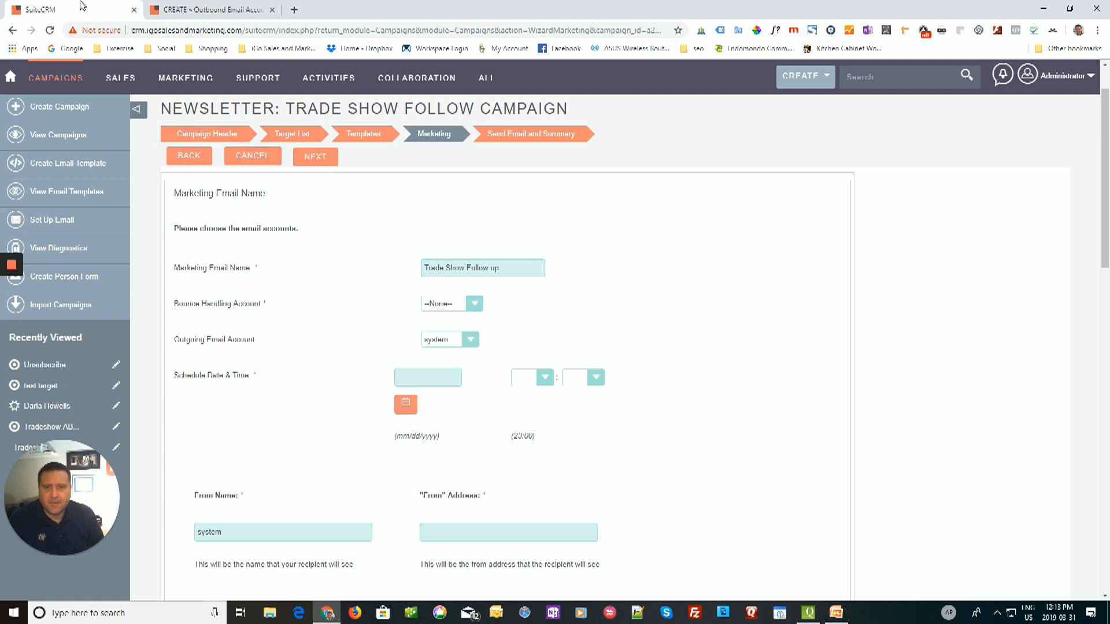
{"action": "left_click", "coordinate": [480, 304]}
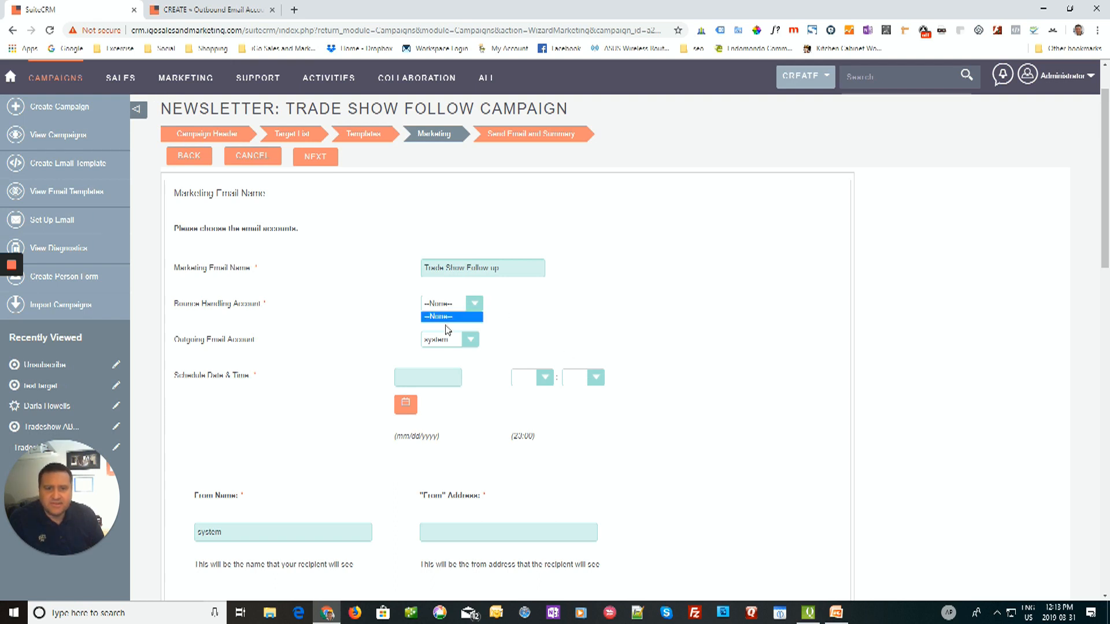
{"action": "left_click", "coordinate": [478, 317]}
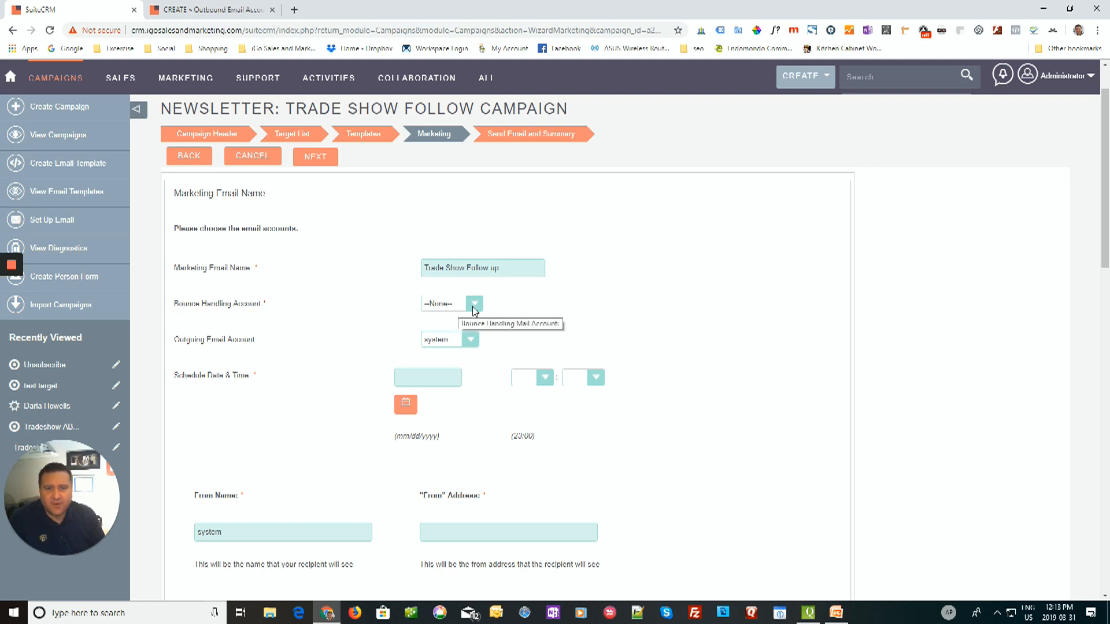
{"action": "scroll", "coordinate": [688, 306], "scroll_direction": "down", "scroll_amount": 1}
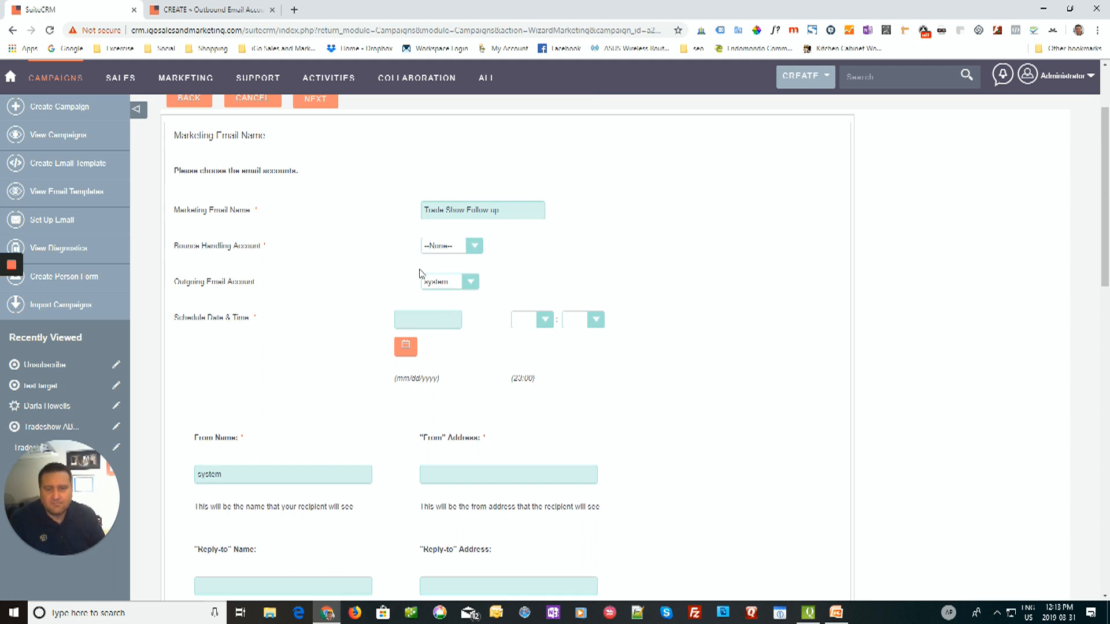
{"action": "left_click", "coordinate": [481, 250]}
{"action": "left_click", "coordinate": [480, 250]}
{"action": "left_click", "coordinate": [480, 250]}
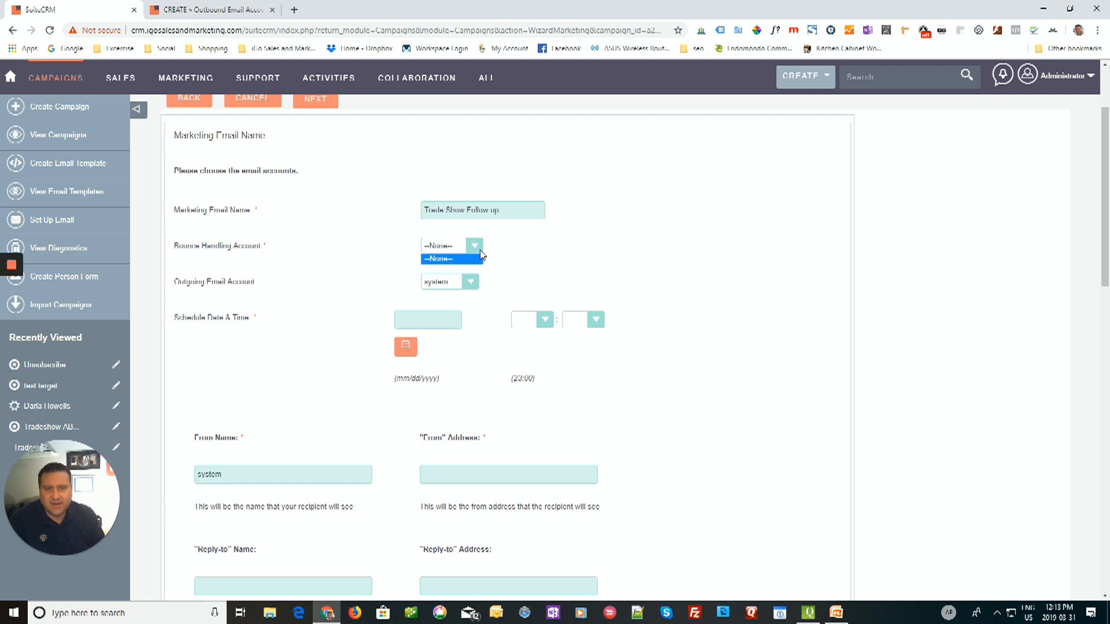
{"action": "left_click", "coordinate": [552, 250]}
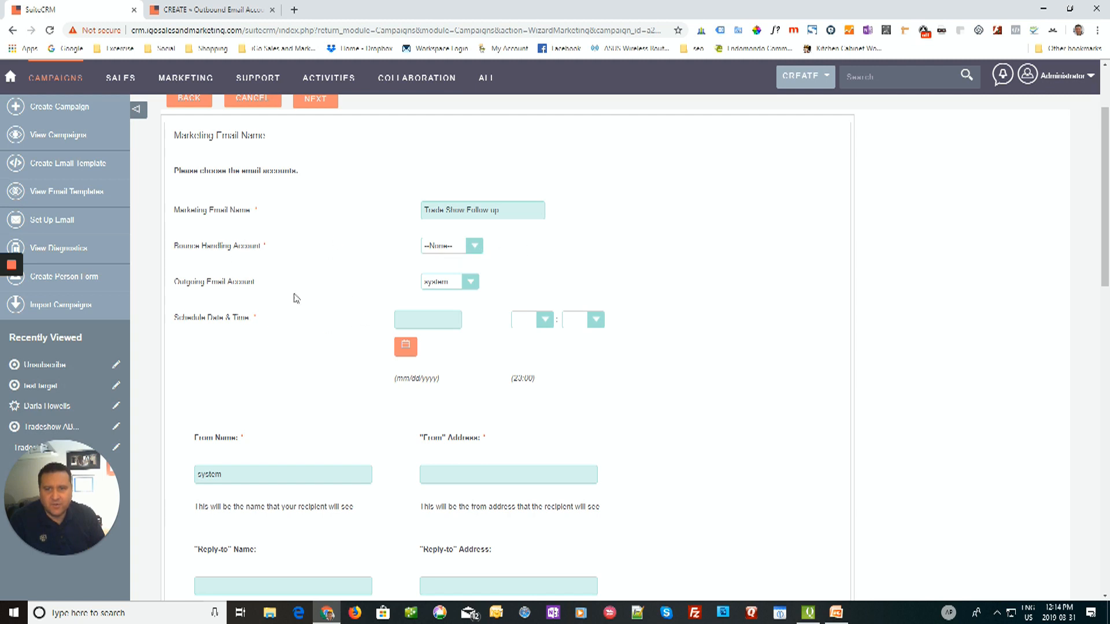
{"action": "left_click", "coordinate": [446, 249]}
{"action": "left_click", "coordinate": [447, 252]}
Step: Look through the available outgoing email accounts for the marketing email, leaving system selected
{"action": "left_click", "coordinate": [476, 283]}
{"action": "left_click", "coordinate": [476, 283]}
{"action": "scroll", "coordinate": [769, 237], "scroll_direction": "down", "scroll_amount": 1}
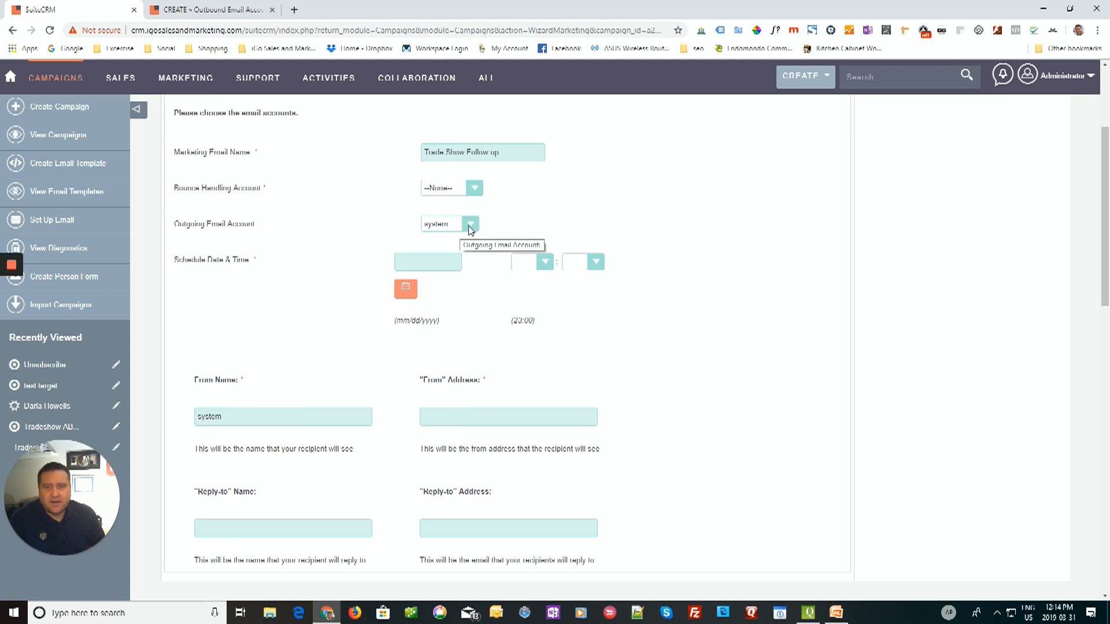
{"action": "left_click", "coordinate": [470, 226]}
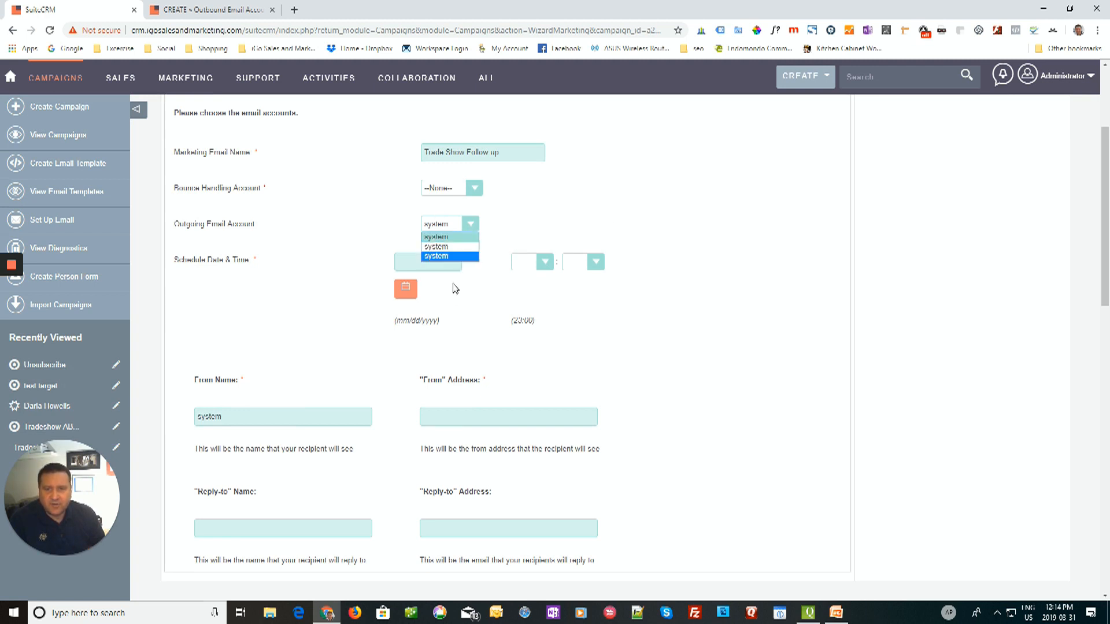
{"action": "left_click", "coordinate": [569, 187]}
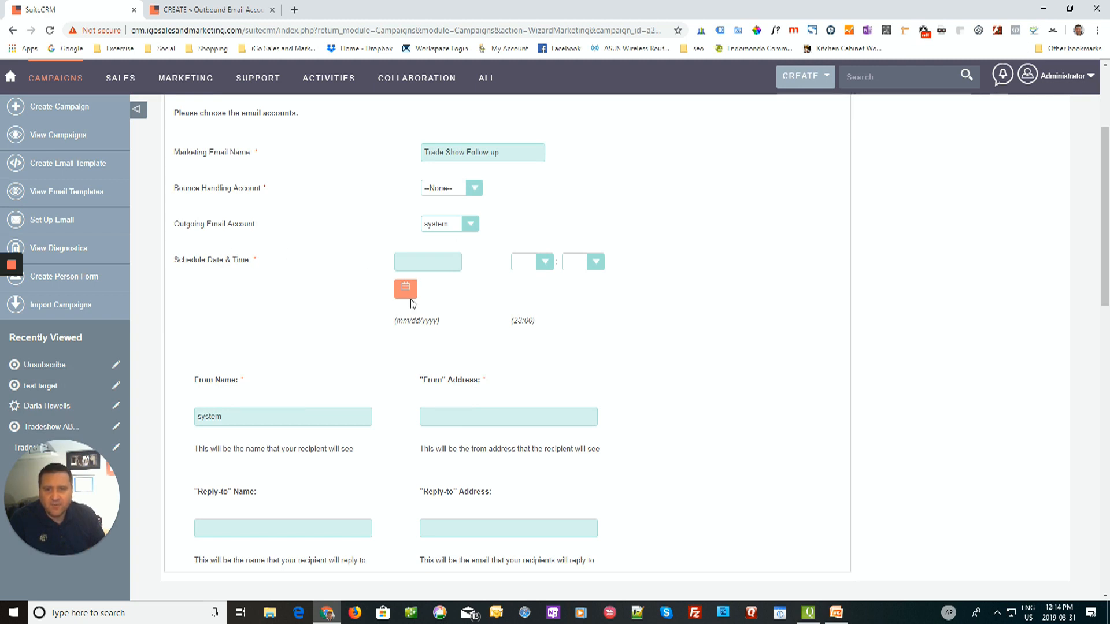
Step: Schedule the marketing email for 04/10/2019, check the hour choices and keep the send time at 11:00
{"action": "left_click", "coordinate": [406, 288]}
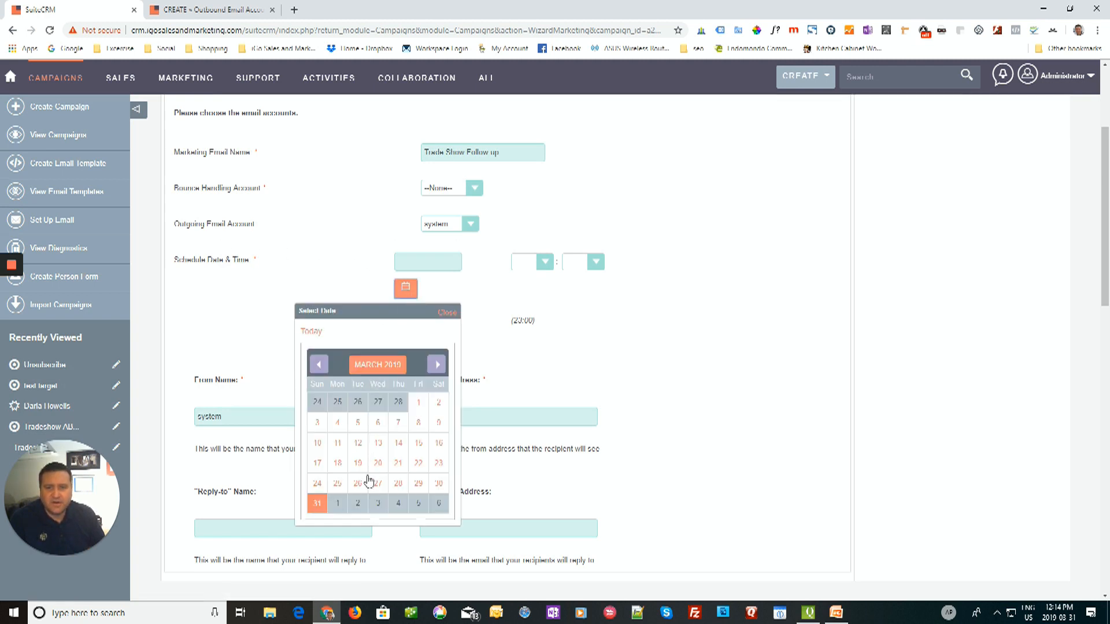
{"action": "left_click", "coordinate": [437, 365]}
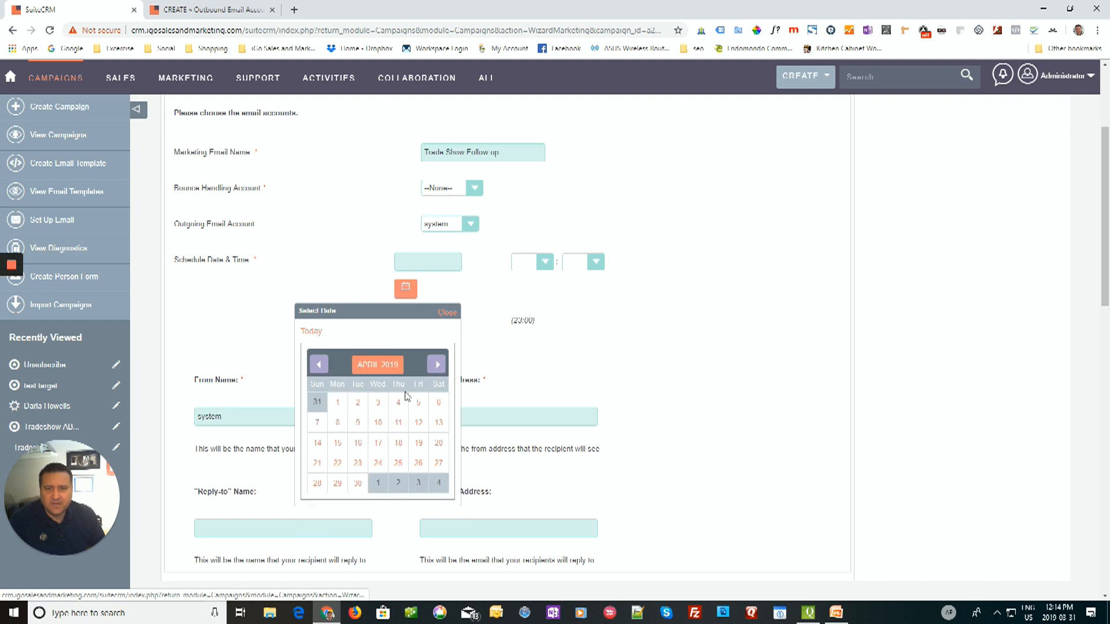
{"action": "left_click", "coordinate": [373, 423]}
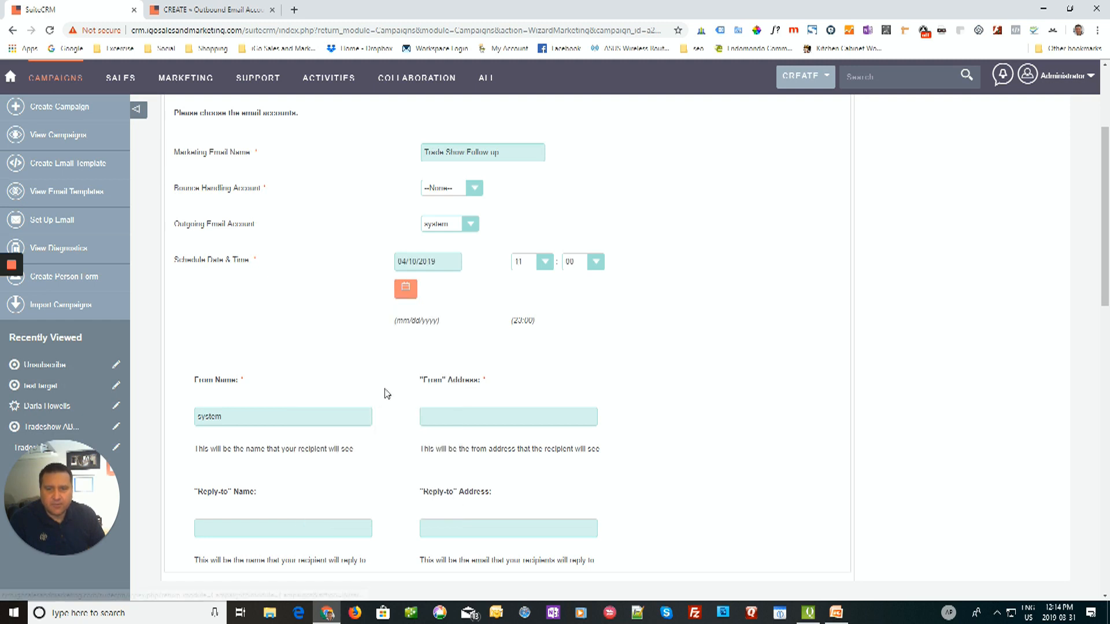
{"action": "left_click", "coordinate": [591, 266]}
{"action": "left_click", "coordinate": [592, 270]}
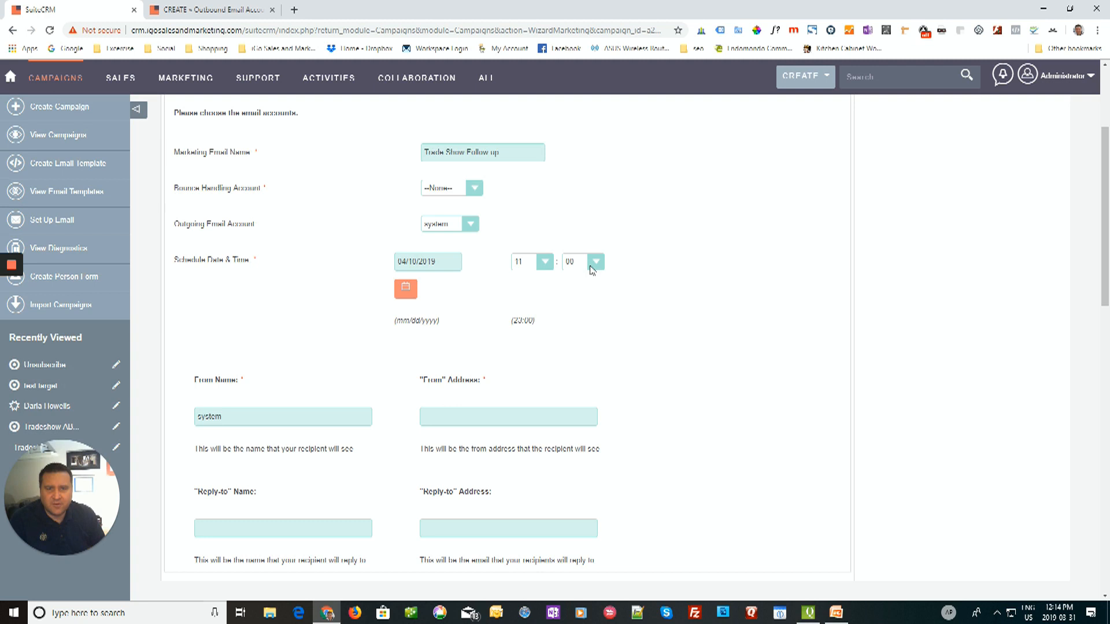
{"action": "left_click", "coordinate": [544, 262]}
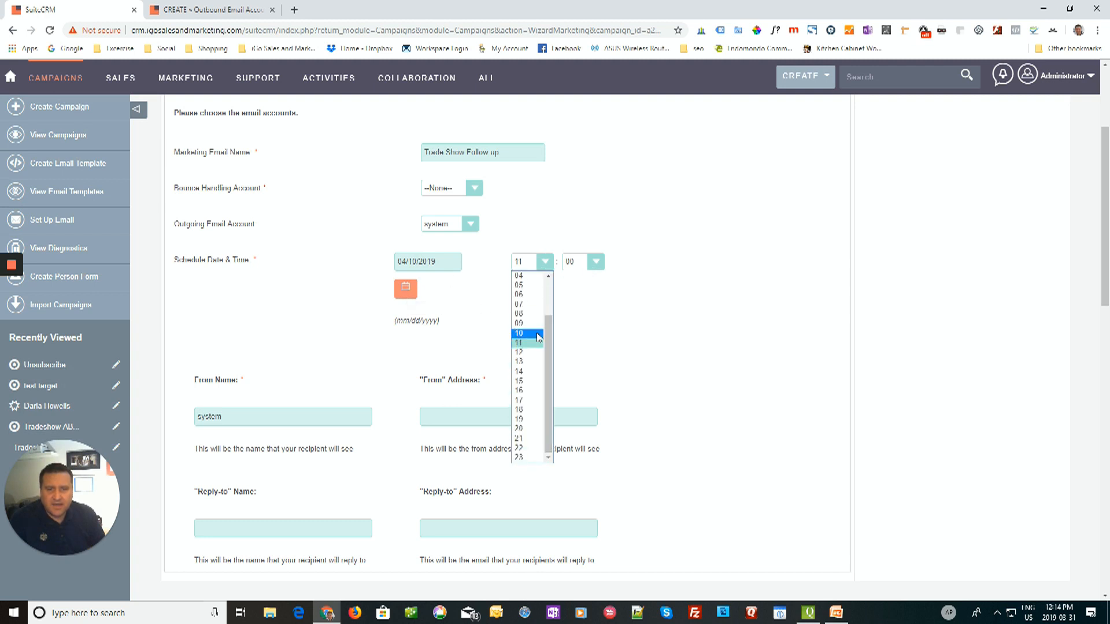
{"action": "left_click", "coordinate": [610, 352]}
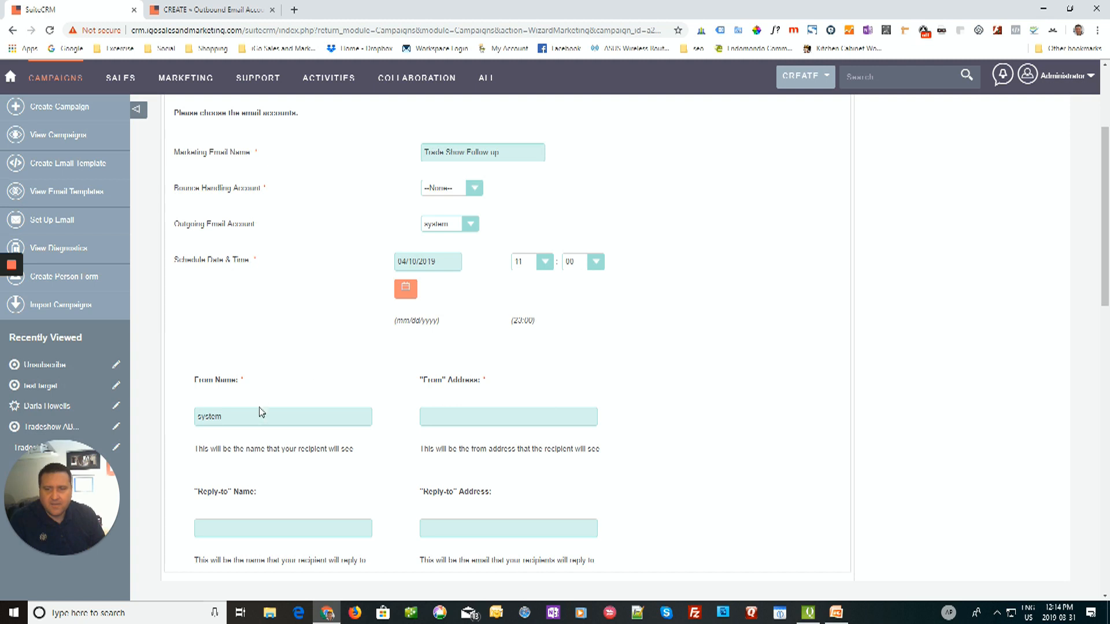
Step: Replace the marketing email's From Name with iGo Sales and Marketing
{"action": "scroll", "coordinate": [243, 231], "scroll_direction": "down", "scroll_amount": 3}
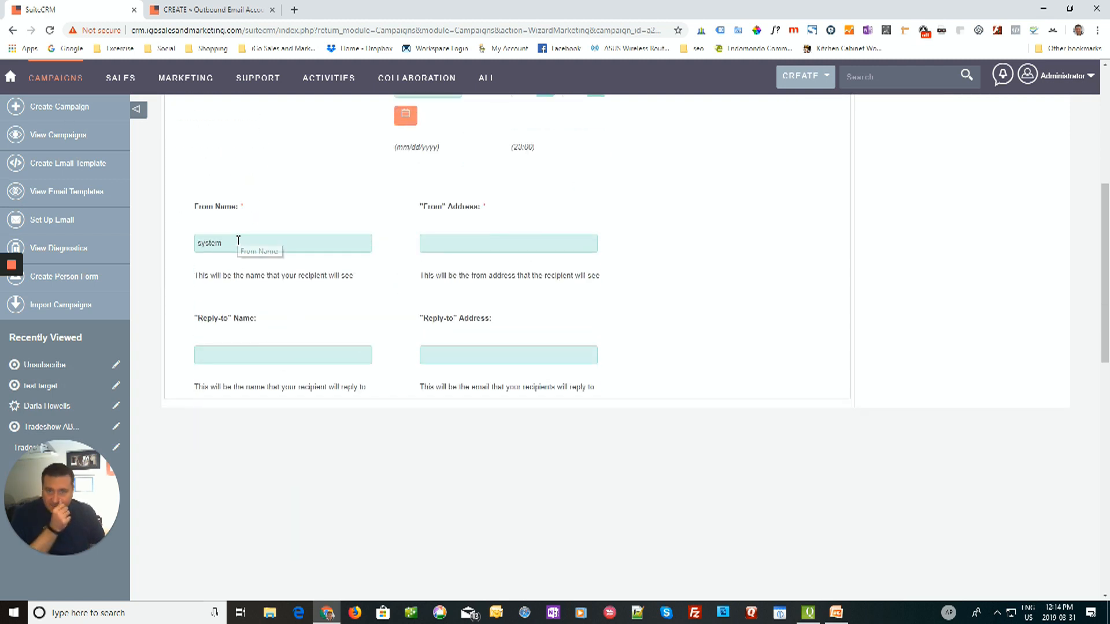
{"action": "double_click", "coordinate": [238, 240]}
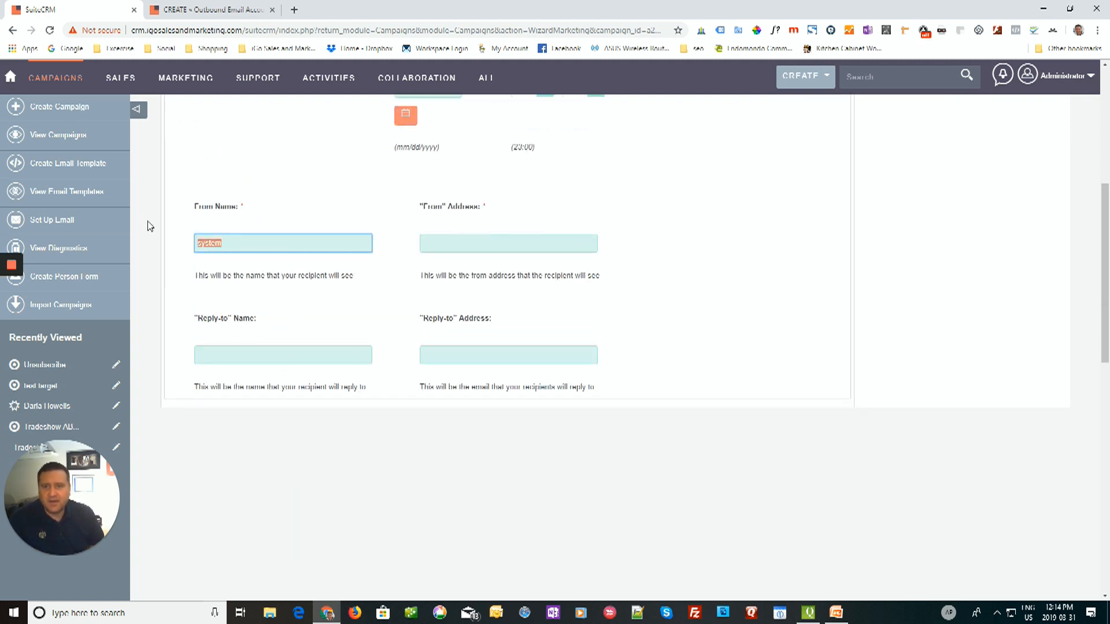
{"action": "type", "text": "Paul"}
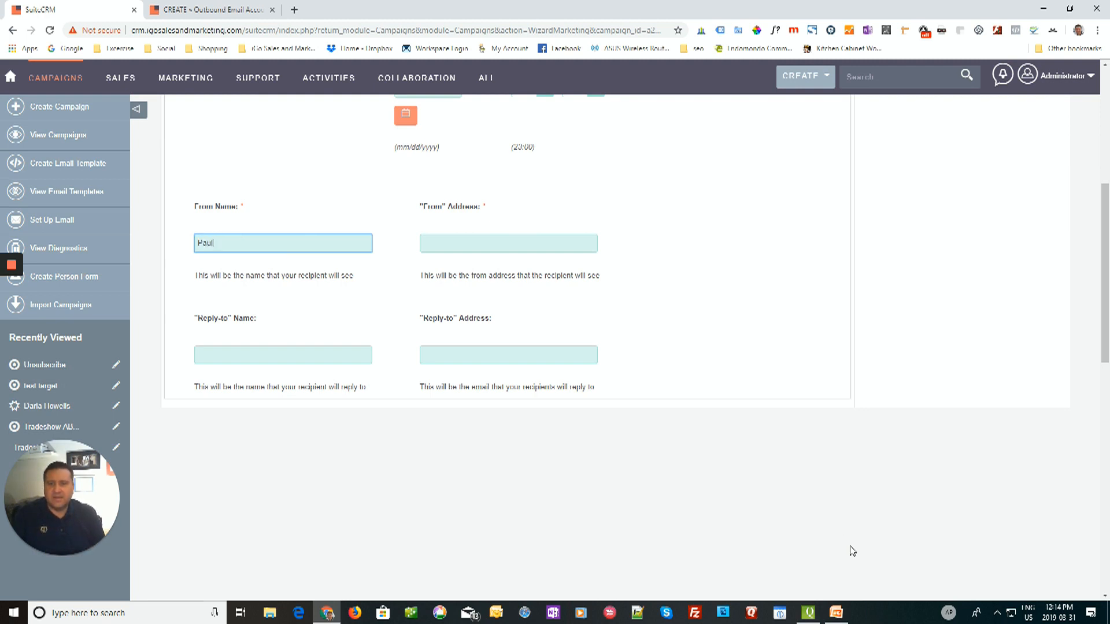
{"action": "key", "text": "BackSpace"}
{"action": "key", "text": "BackSpace"}
{"action": "key", "text": "BackSpace"}
{"action": "key", "text": "BackSpace"}
{"action": "key", "text": "Tab"}
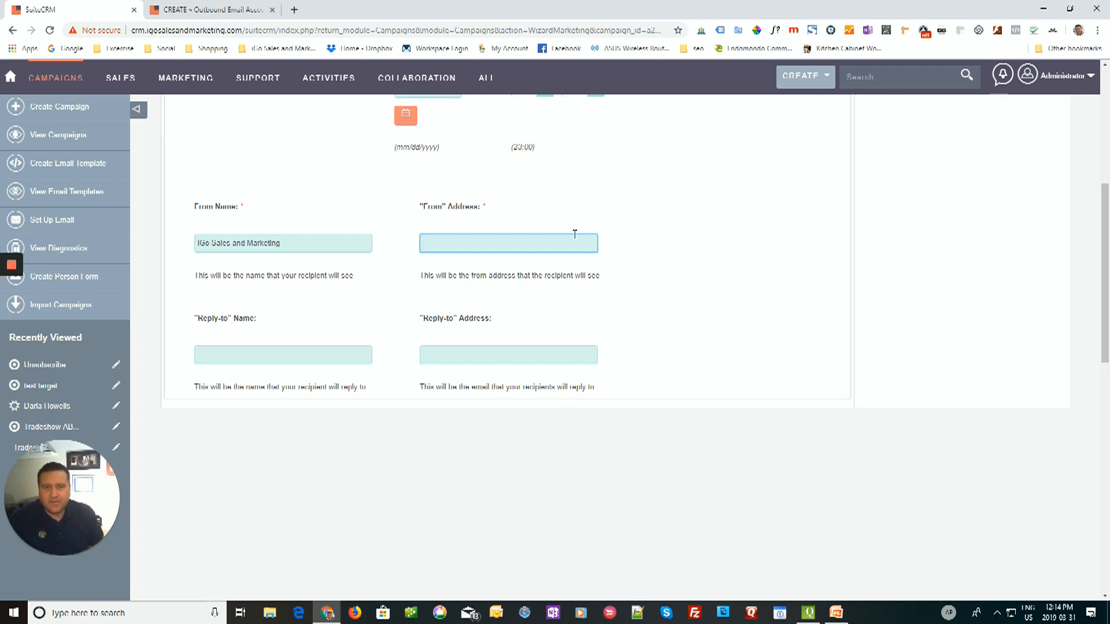
Step: Enter the sender's e-mail as the marketing email's From Address
{"action": "scroll", "coordinate": [677, 255], "scroll_direction": "up", "scroll_amount": 4}
{"action": "scroll", "coordinate": [677, 255], "scroll_direction": "up", "scroll_amount": 3}
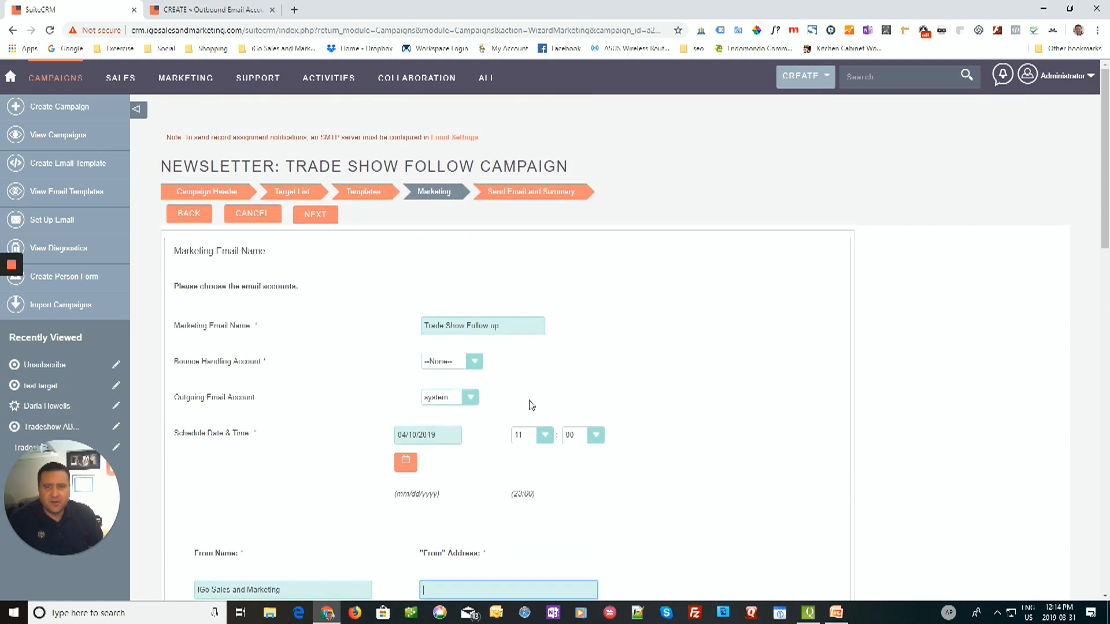
{"action": "scroll", "coordinate": [701, 344], "scroll_direction": "down", "scroll_amount": 4}
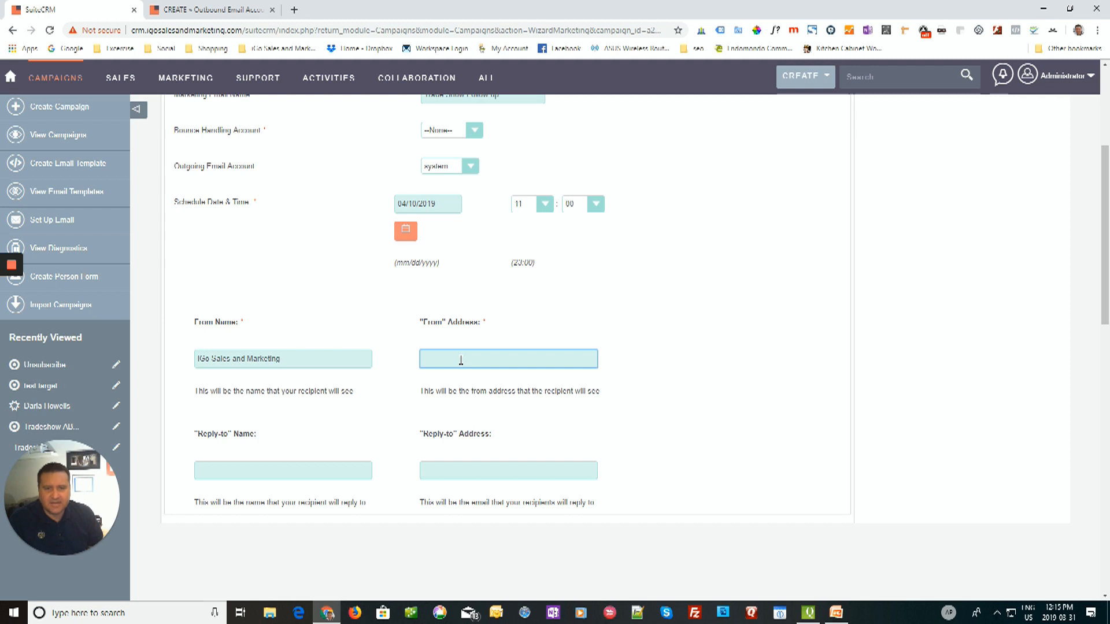
{"action": "scroll", "coordinate": [461, 359], "scroll_direction": "up", "scroll_amount": 2}
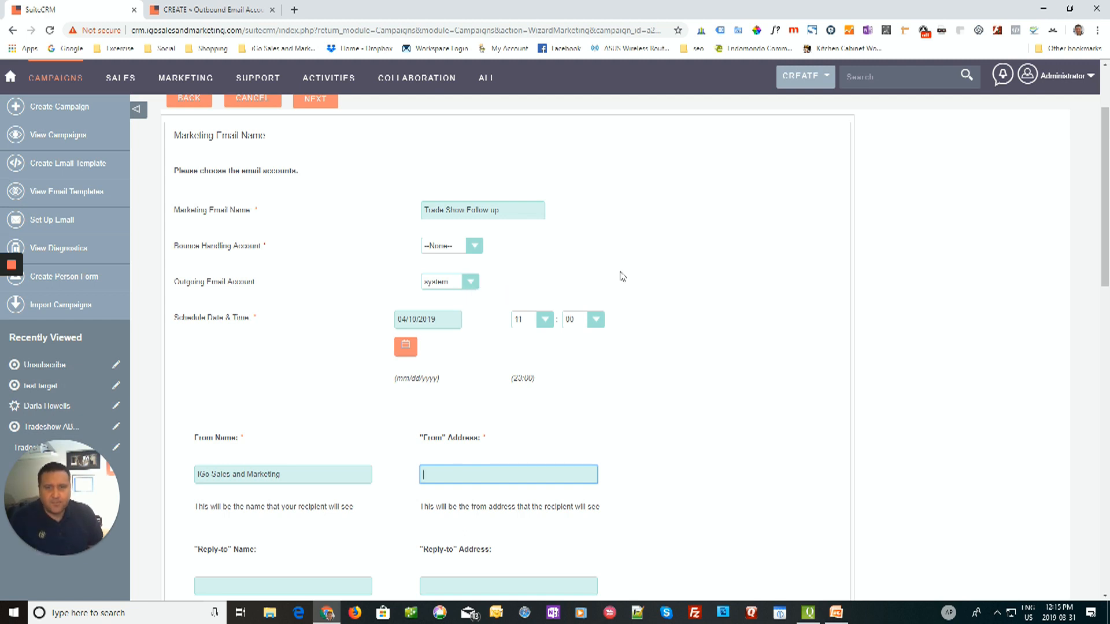
{"action": "scroll", "coordinate": [674, 228], "scroll_direction": "down", "scroll_amount": 2}
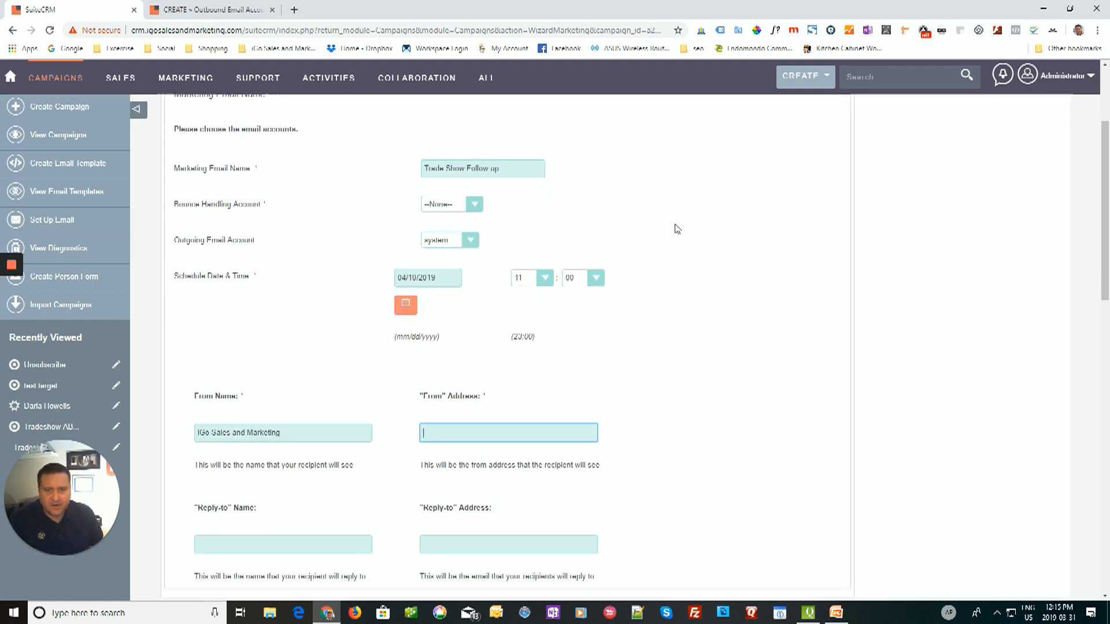
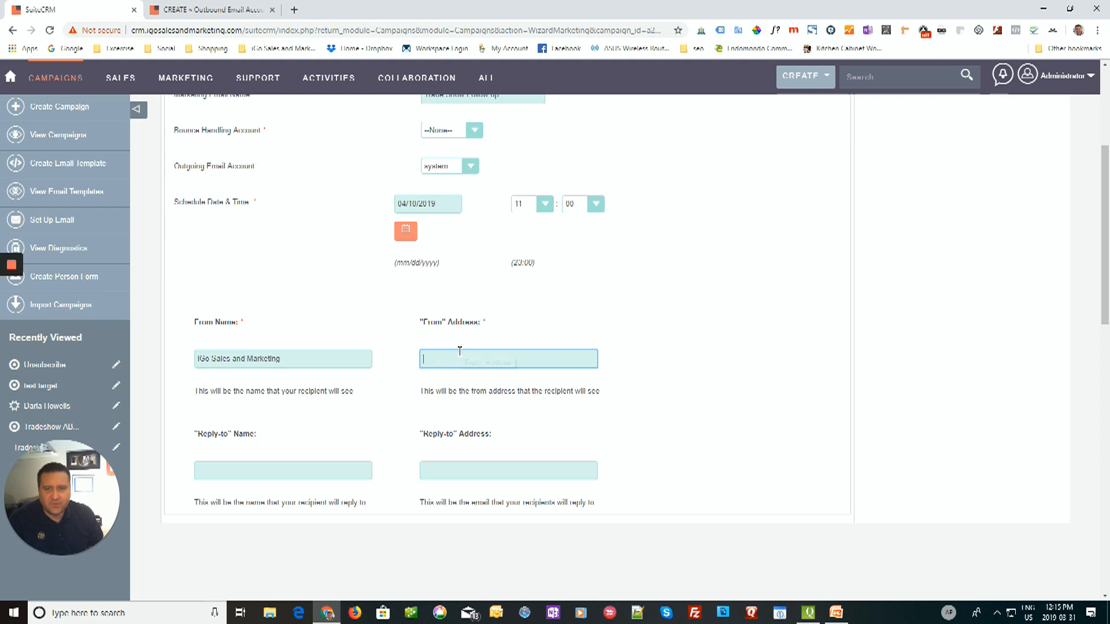
{"action": "left_click", "coordinate": [461, 156]}
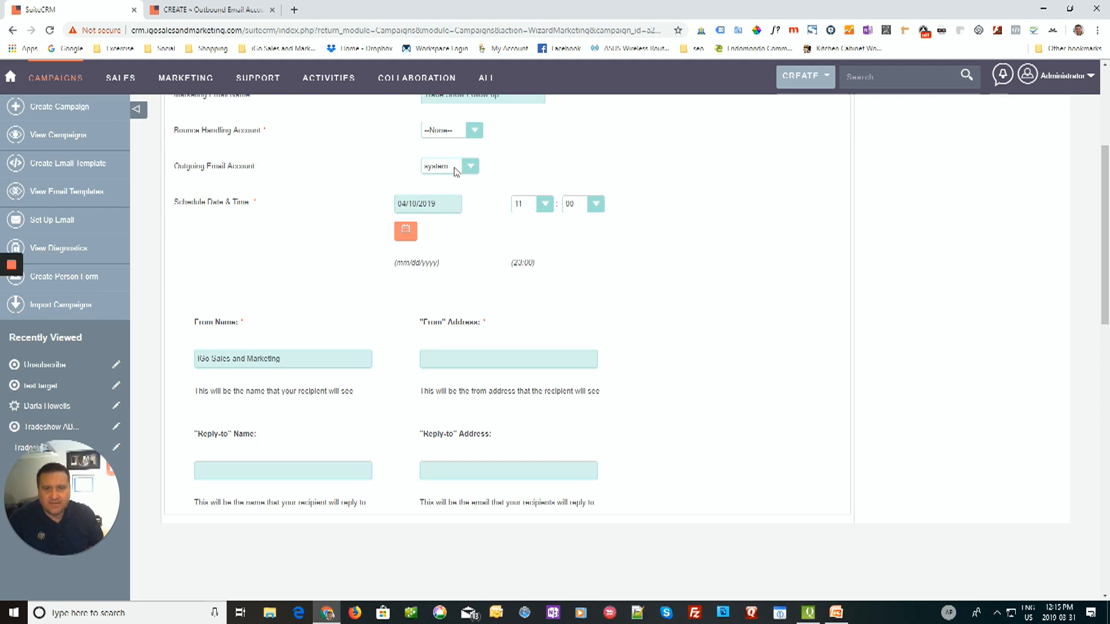
{"action": "left_click", "coordinate": [455, 357]}
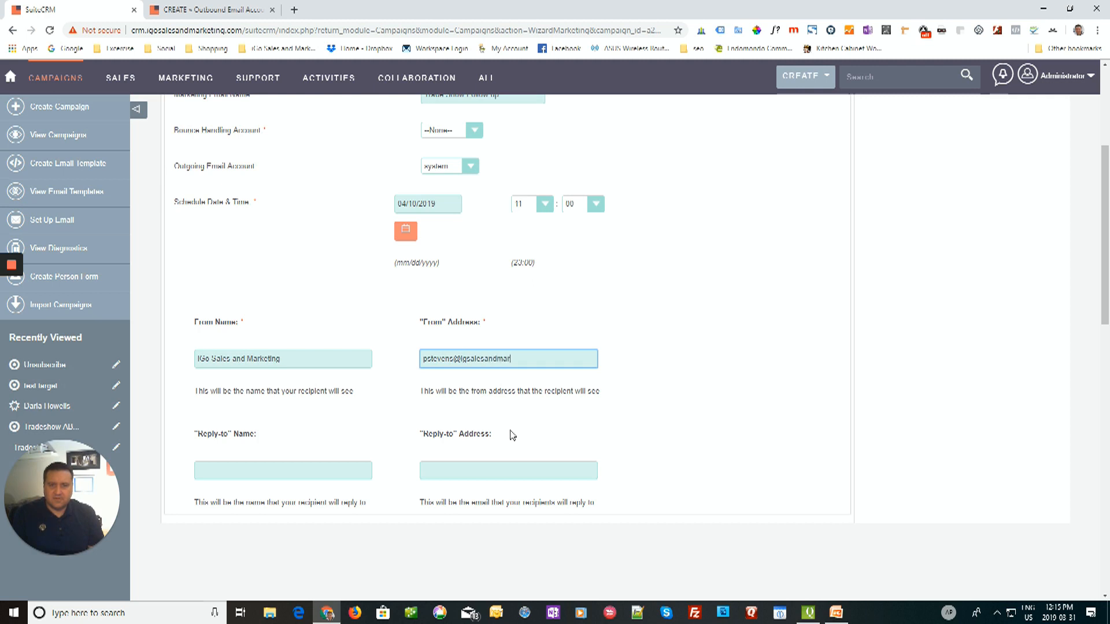
{"action": "key", "text": "Tab"}
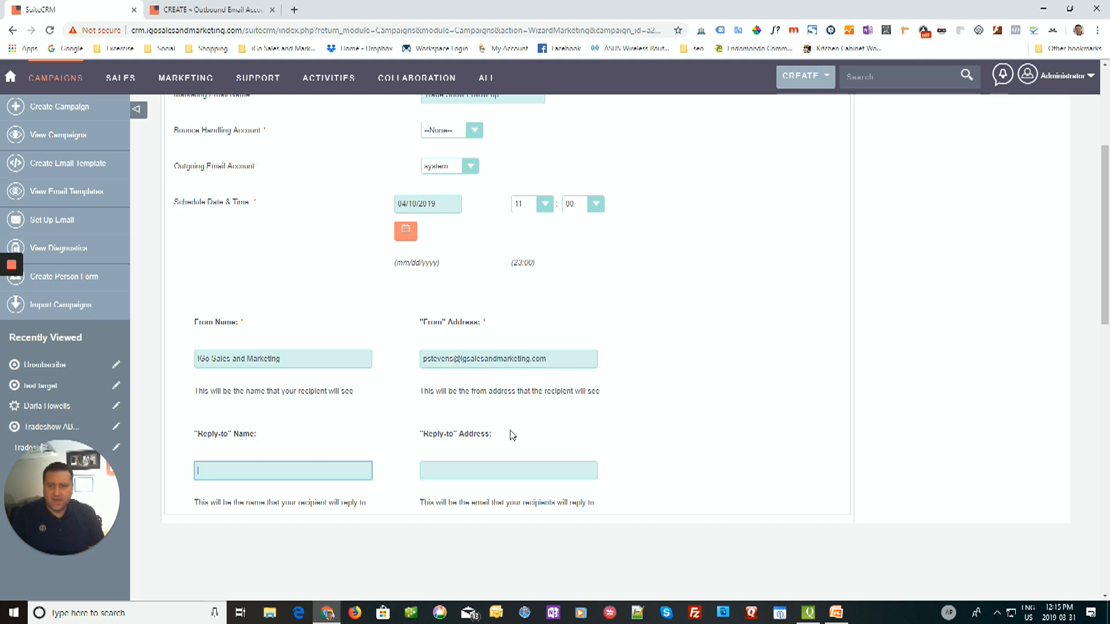
Step: Cut the sender's e-mail from the From Address, paste it as the Reply-to Name and paste it back into the From Address
{"action": "triple_click", "coordinate": [480, 357]}
{"action": "right_click", "coordinate": [480, 358]}
{"action": "left_click", "coordinate": [497, 386]}
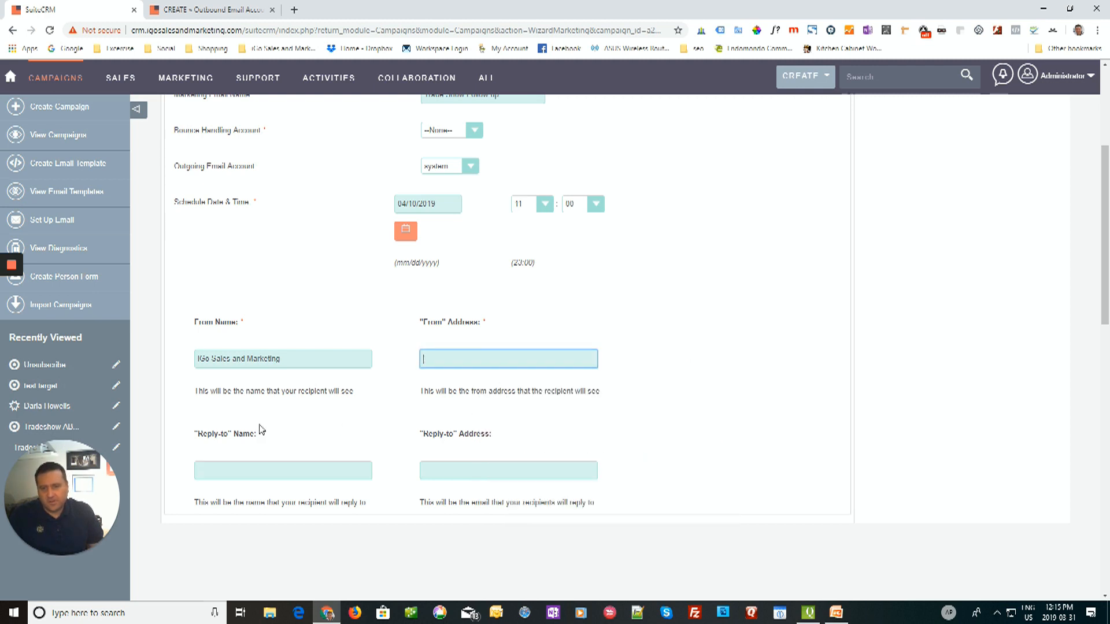
{"action": "right_click", "coordinate": [229, 473]}
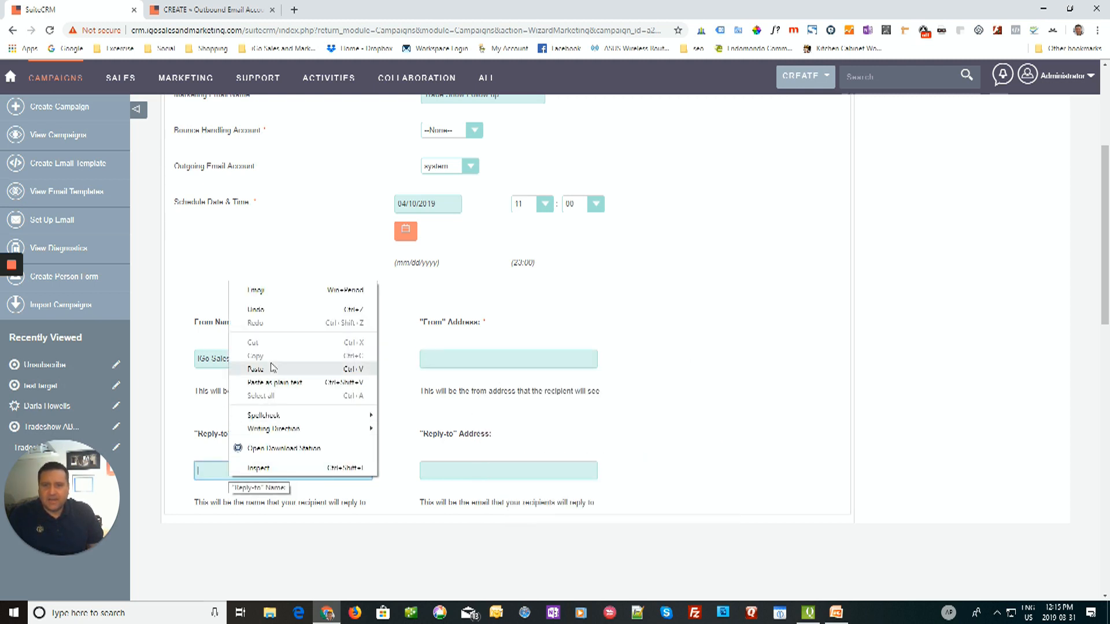
{"action": "left_click", "coordinate": [255, 369]}
{"action": "right_click", "coordinate": [435, 360]}
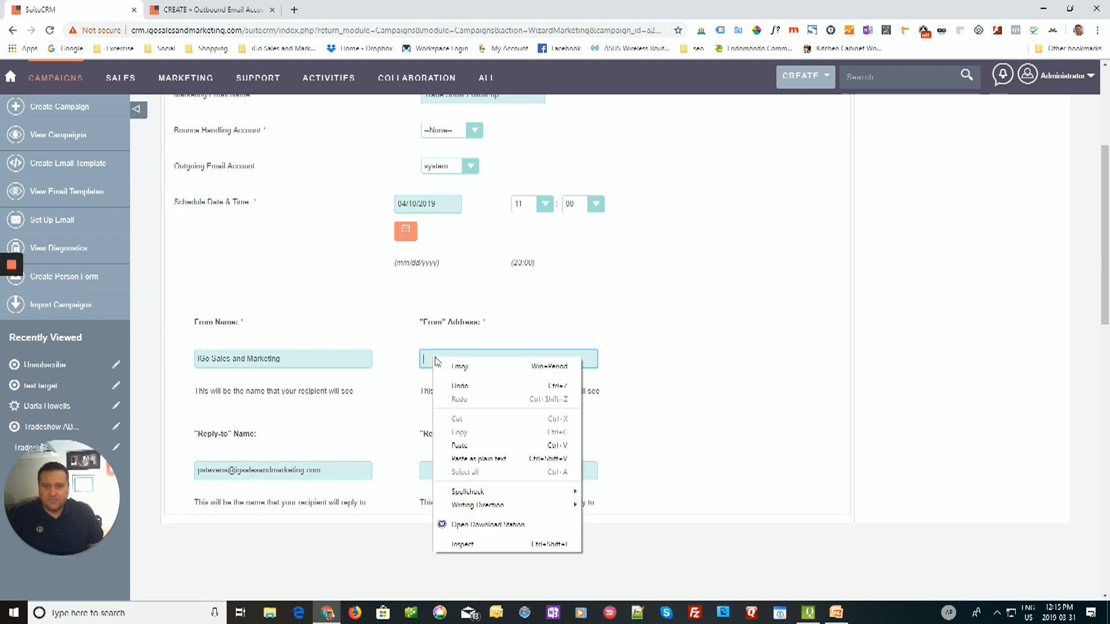
{"action": "left_click", "coordinate": [460, 445]}
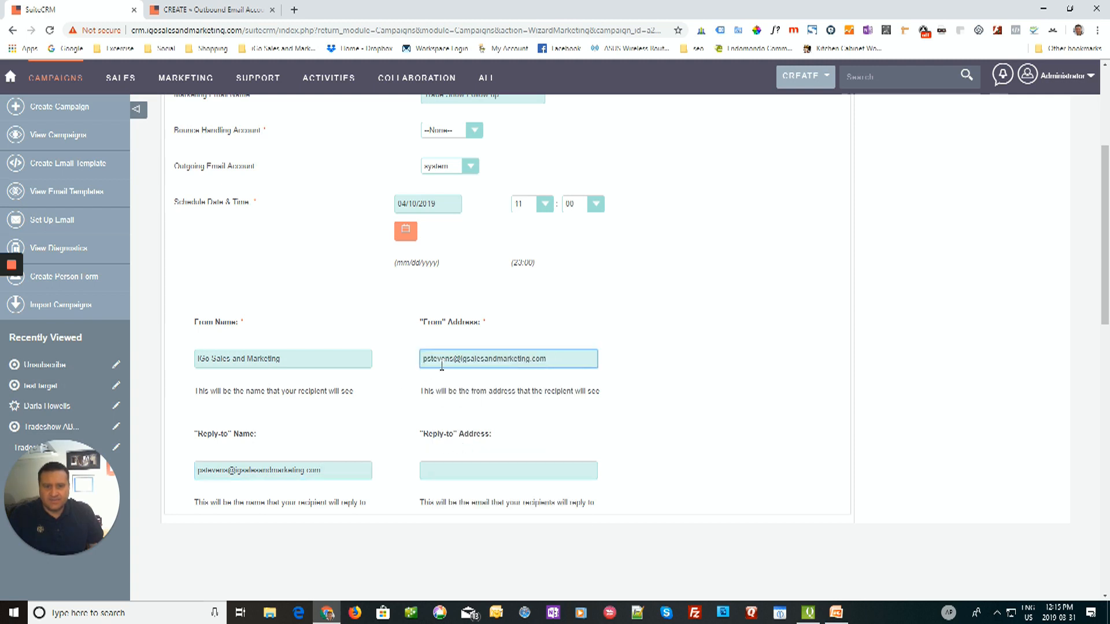
Step: Paste the sender's e-mail as the marketing email's Reply-to Address and try to continue to the next wizard stage
{"action": "right_click", "coordinate": [442, 471]}
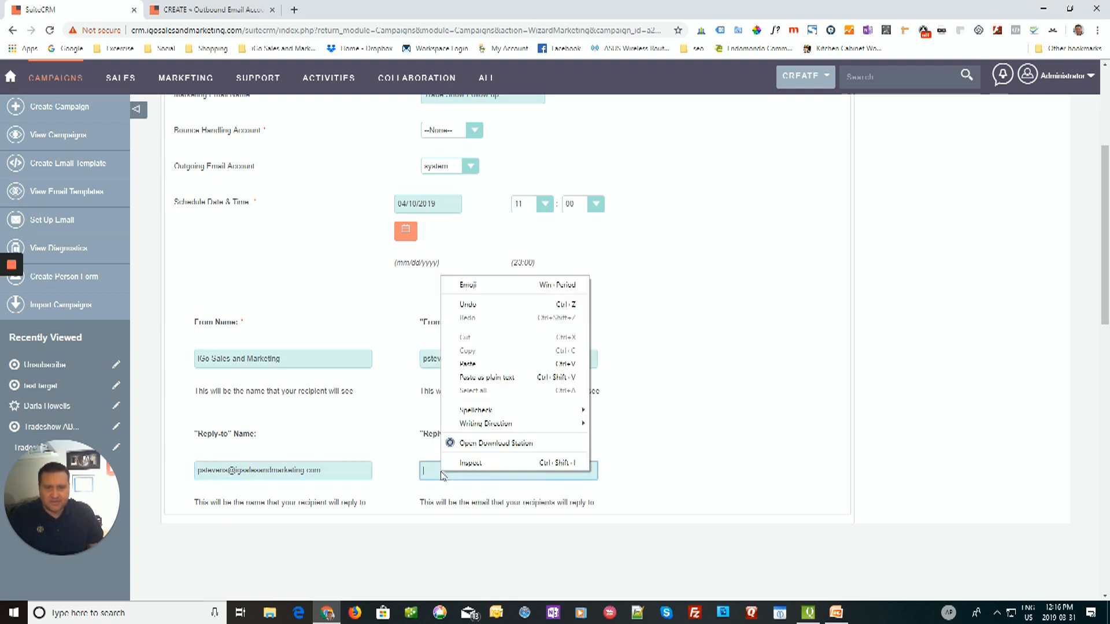
{"action": "left_click", "coordinate": [467, 366]}
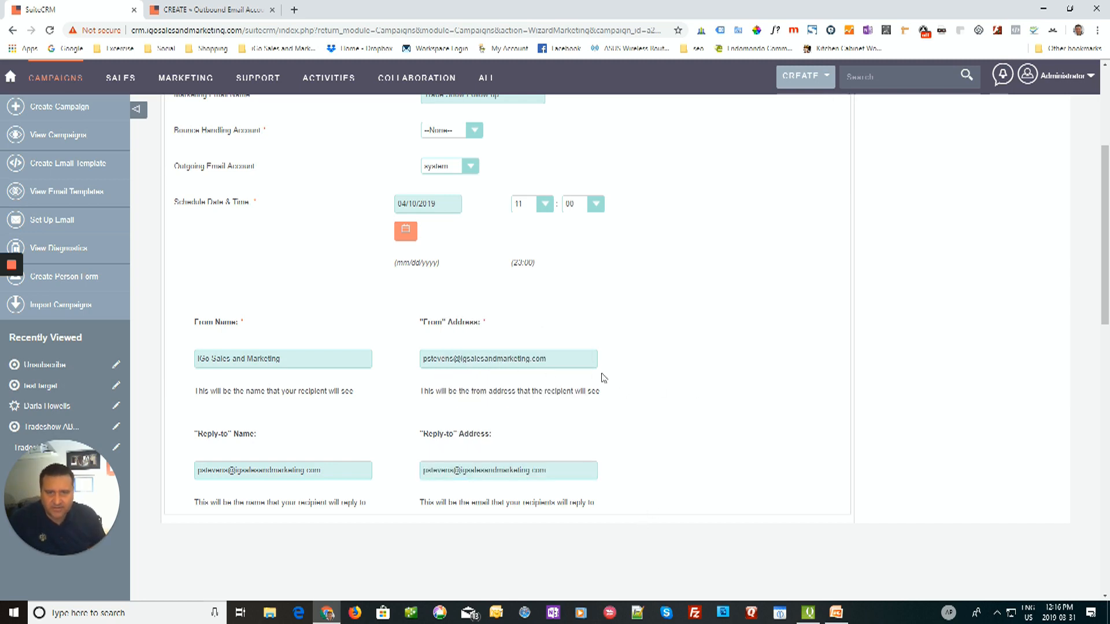
{"action": "scroll", "coordinate": [607, 372], "scroll_direction": "up", "scroll_amount": 4}
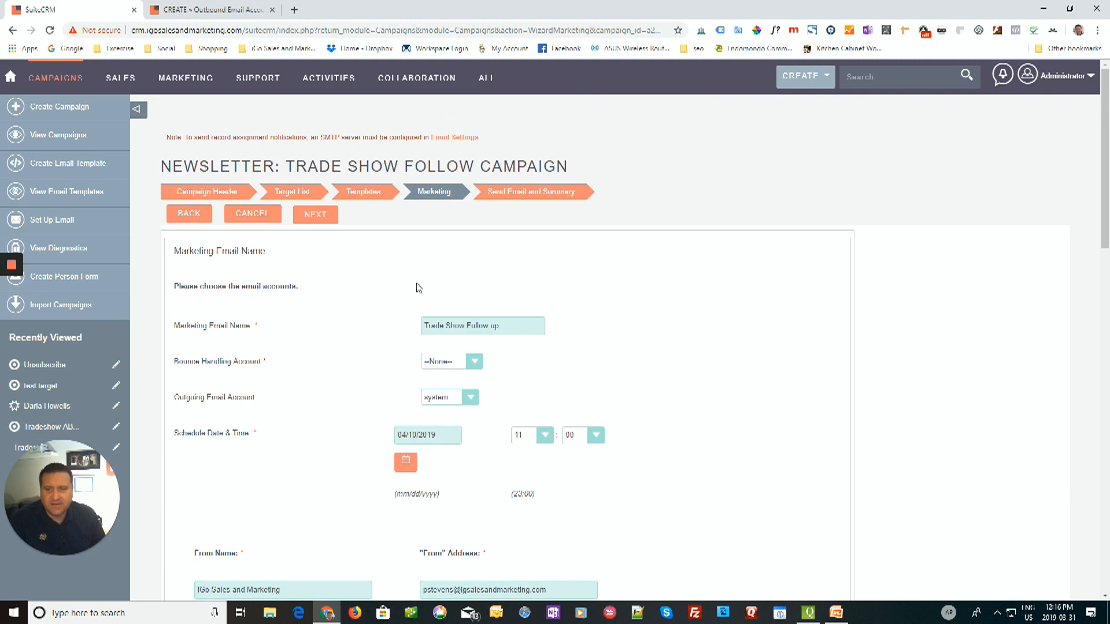
{"action": "left_click", "coordinate": [311, 220]}
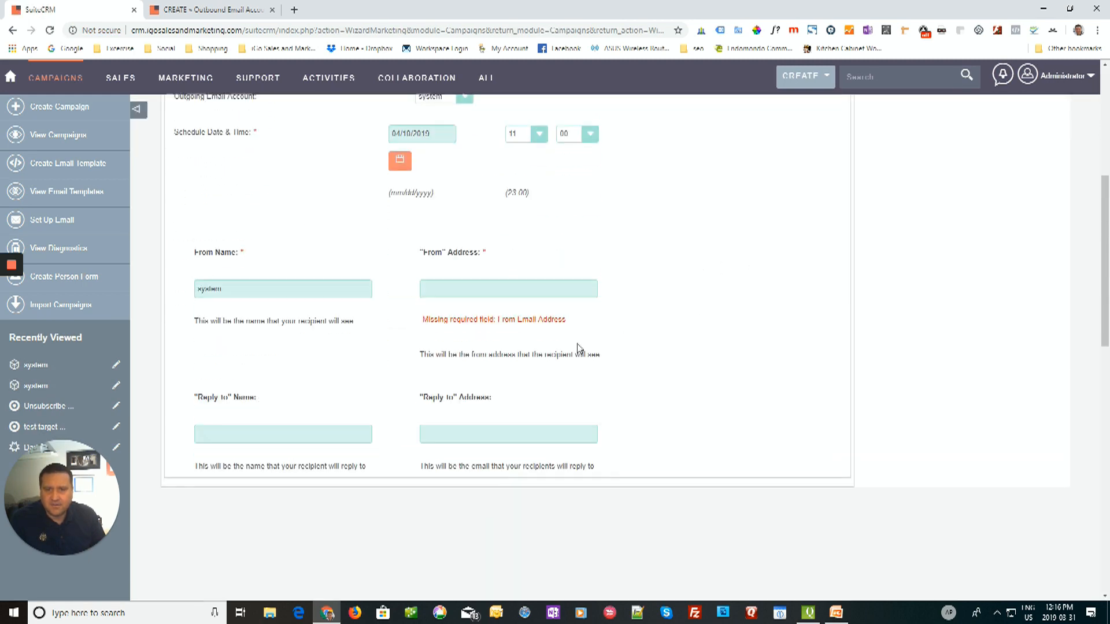
Step: Paste the sender's e-mail into the marketing email's From Address, Reply-to Name and Reply-to Address
{"action": "right_click", "coordinate": [456, 283]}
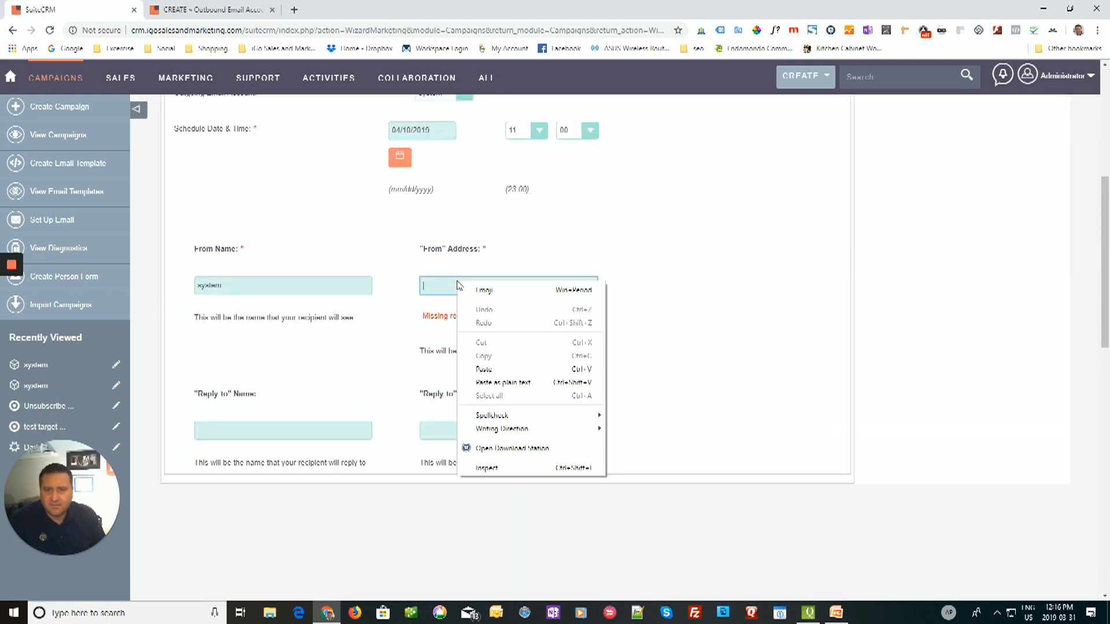
{"action": "left_click", "coordinate": [498, 362]}
{"action": "right_click", "coordinate": [273, 448]}
{"action": "left_click", "coordinate": [276, 435]}
{"action": "right_click", "coordinate": [249, 437]}
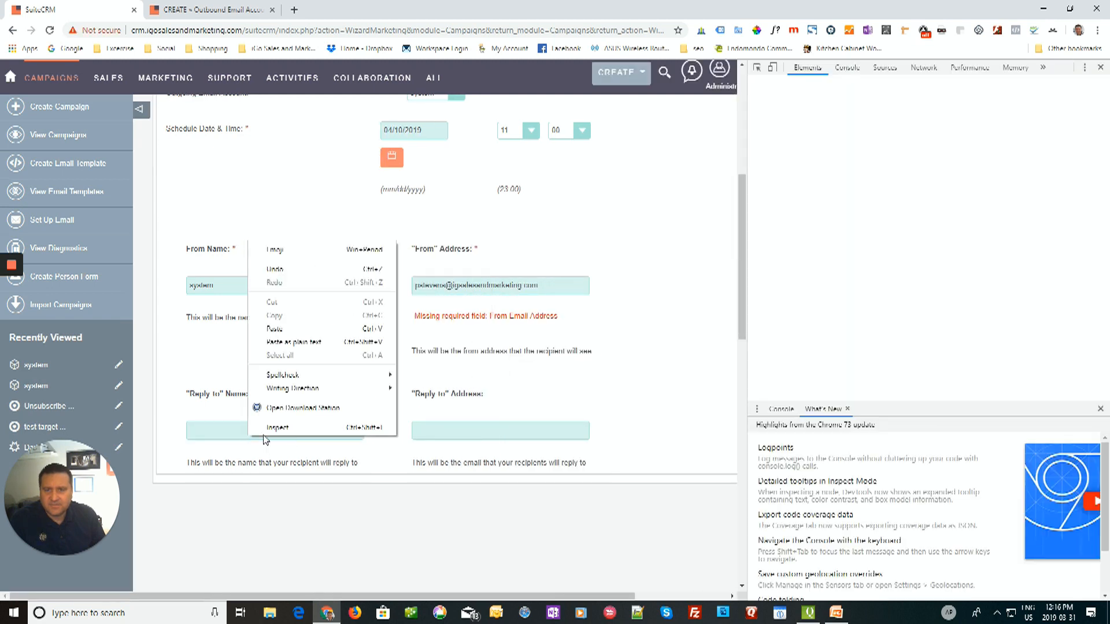
{"action": "left_click", "coordinate": [301, 342]}
{"action": "right_click", "coordinate": [444, 428]}
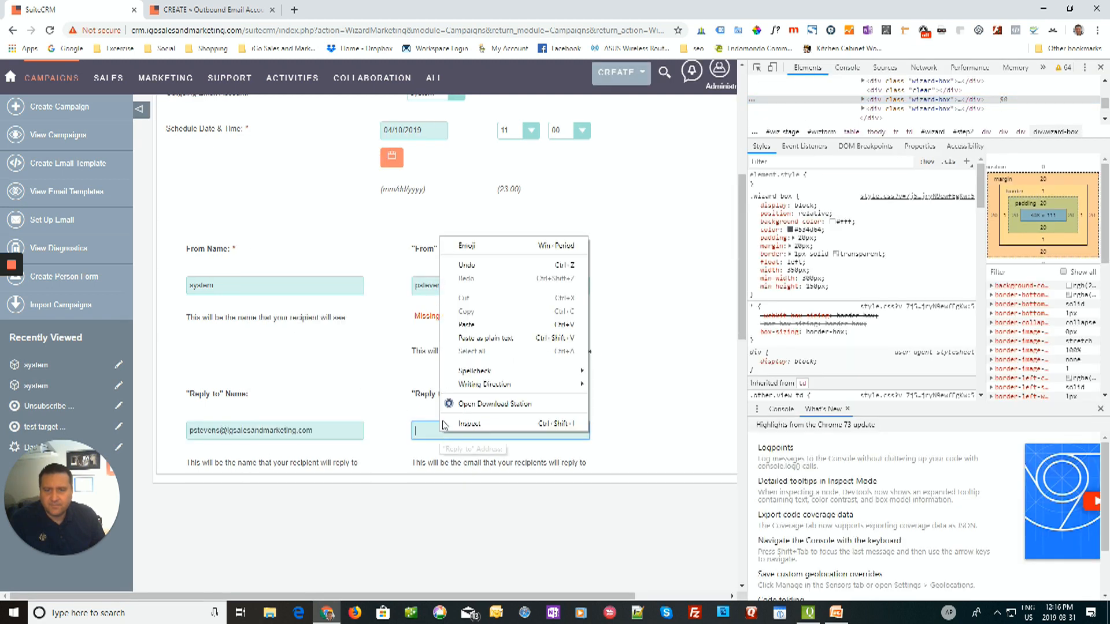
{"action": "left_click", "coordinate": [466, 324]}
Step: Replace the marketing email's From Name with the sender's e-mail, closing the browser's developer tools
{"action": "left_click", "coordinate": [278, 286]}
{"action": "right_click", "coordinate": [276, 285]}
{"action": "left_click_drag", "start_coordinate": [236, 288], "coordinate": [114, 265]}
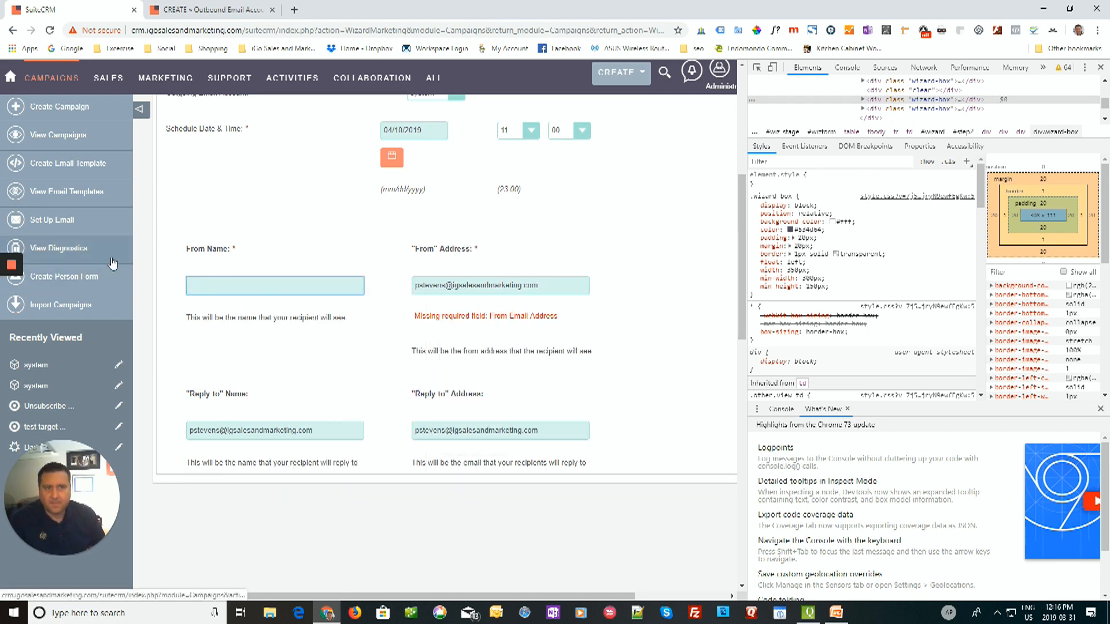
{"action": "left_click", "coordinate": [1100, 70]}
{"action": "right_click", "coordinate": [207, 289]}
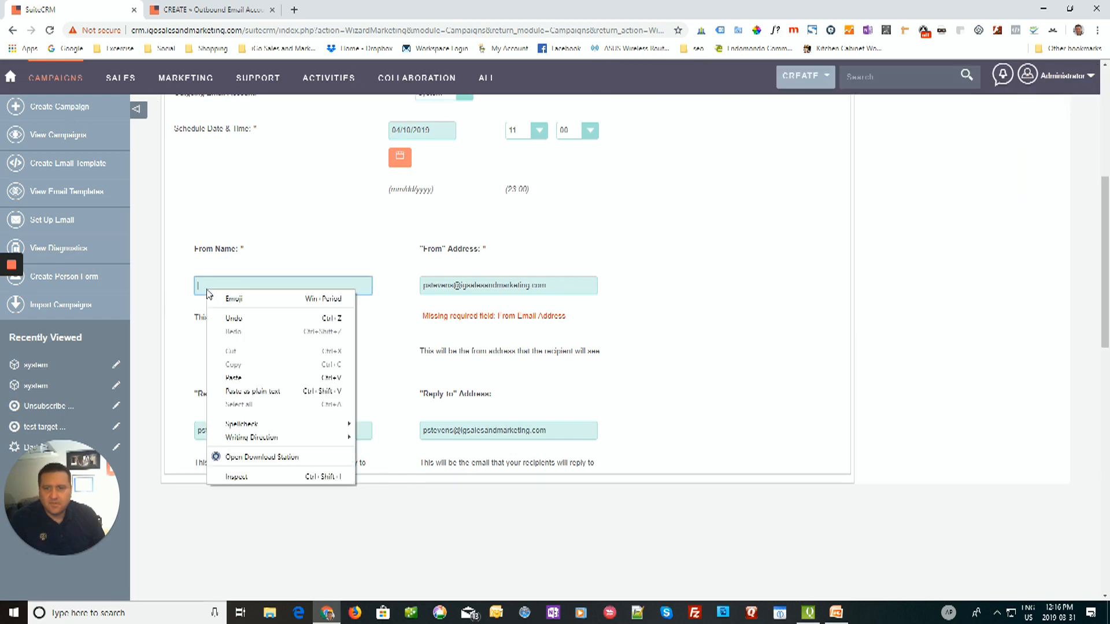
{"action": "left_click", "coordinate": [226, 379]}
Step: Check the available choices for the marketing email's Bounce Handling Account and review the rest of the form
{"action": "scroll", "coordinate": [686, 426], "scroll_direction": "up", "scroll_amount": 5}
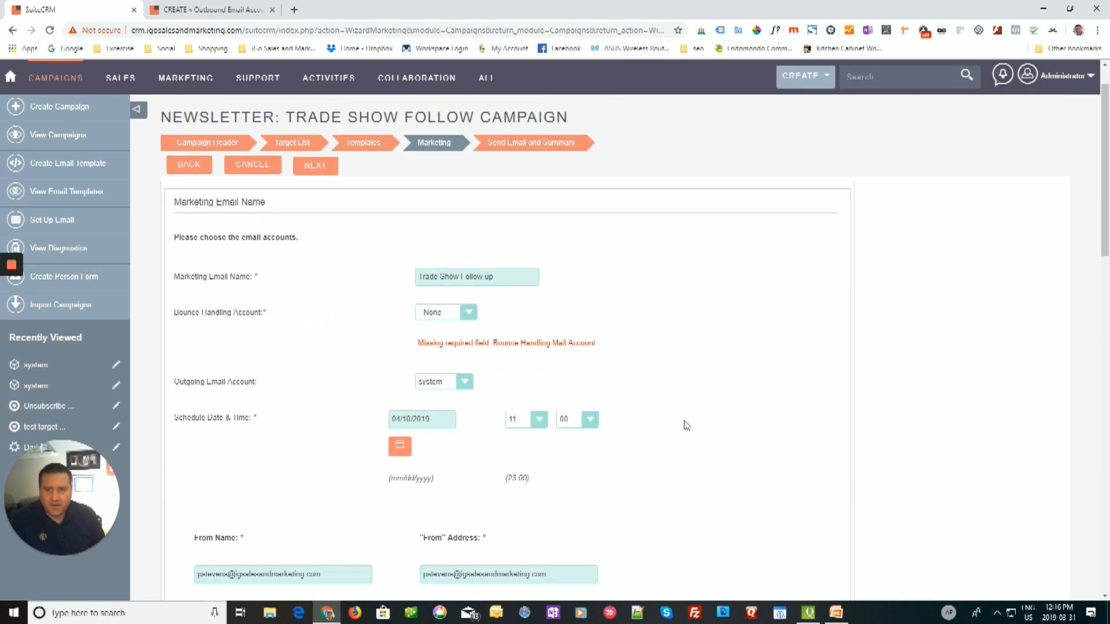
{"action": "left_click", "coordinate": [469, 314]}
{"action": "left_click", "coordinate": [469, 314]}
{"action": "left_click", "coordinate": [469, 314]}
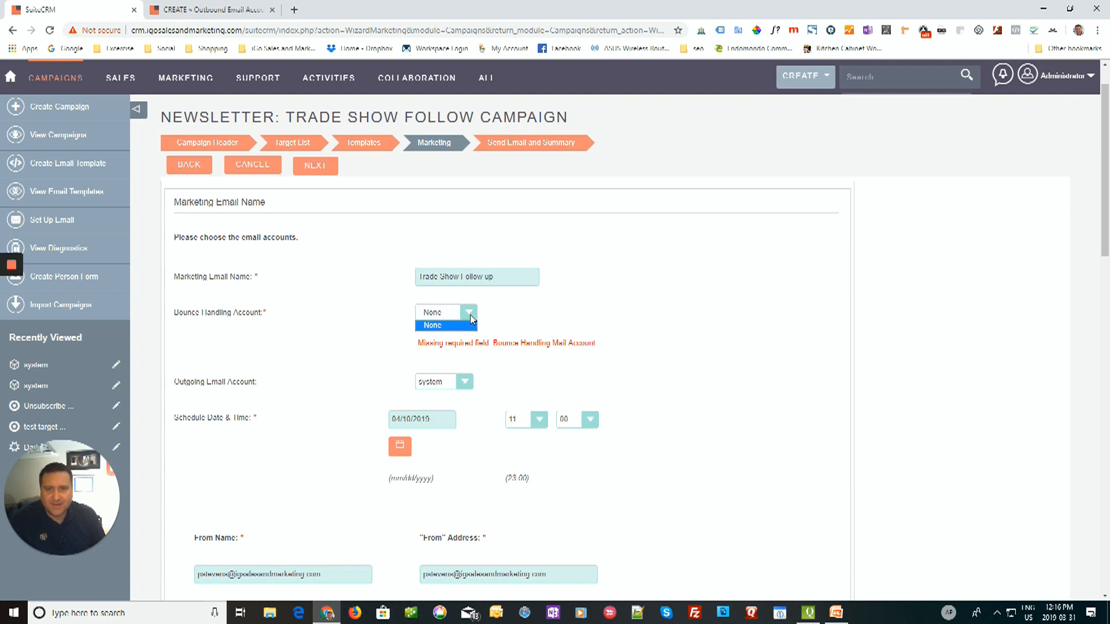
{"action": "scroll", "coordinate": [472, 319], "scroll_direction": "down", "scroll_amount": 5}
{"action": "scroll", "coordinate": [471, 317], "scroll_direction": "up", "scroll_amount": 7}
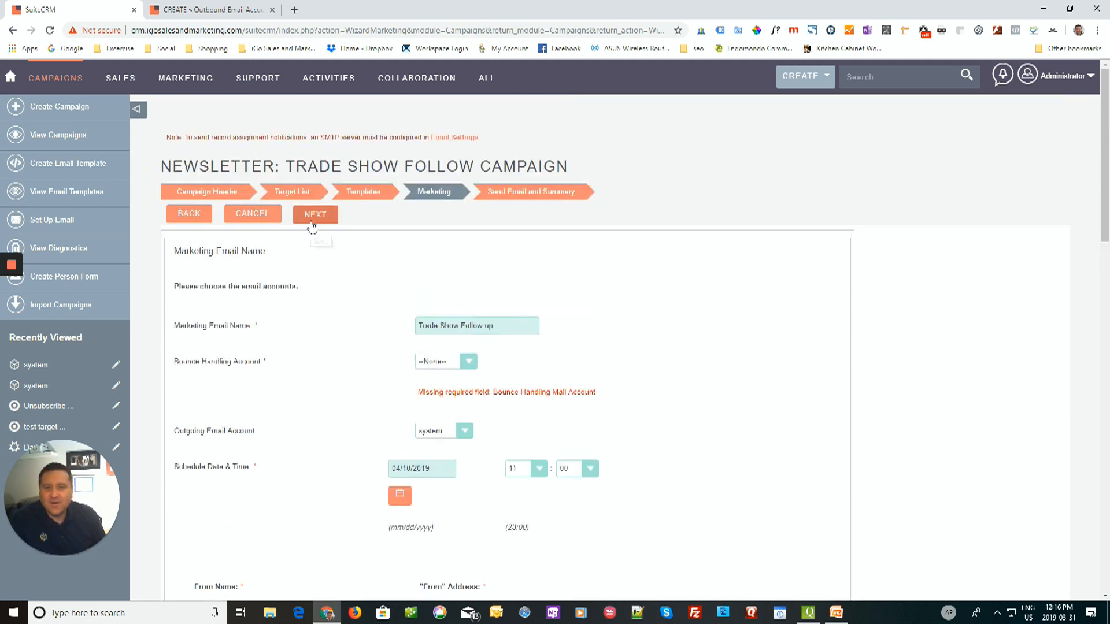
Step: Try to advance the newsletter campaign from Marketing to Send Email and Summary
{"action": "left_click", "coordinate": [313, 224]}
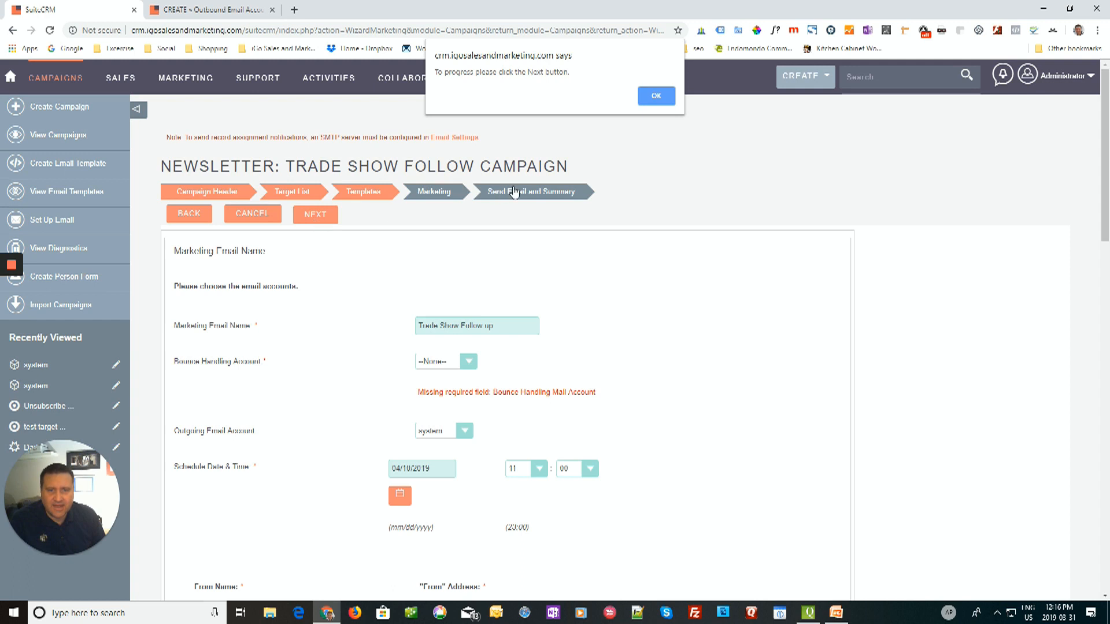
{"action": "left_click", "coordinate": [656, 95]}
{"action": "left_click", "coordinate": [533, 196]}
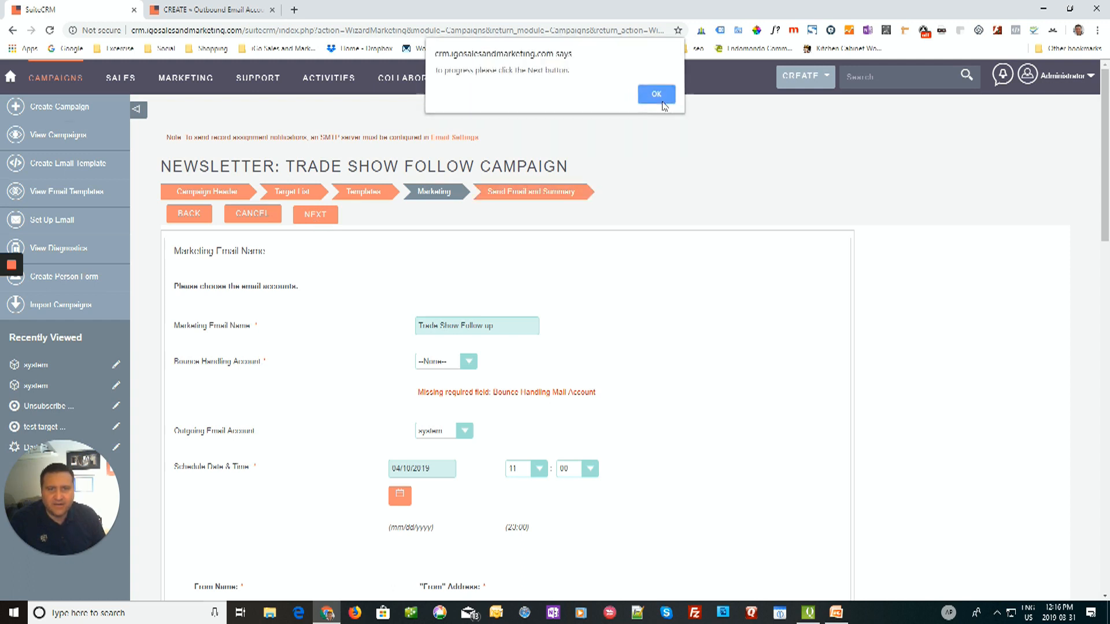
{"action": "left_click", "coordinate": [663, 103]}
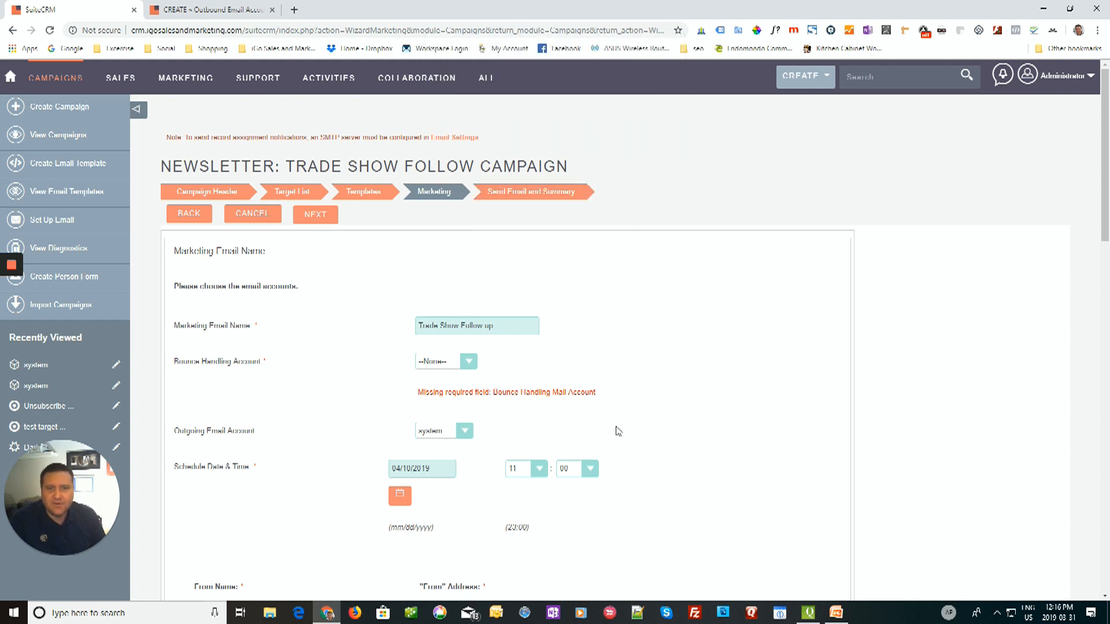
{"action": "left_click", "coordinate": [530, 196]}
{"action": "left_click", "coordinate": [662, 97]}
{"action": "scroll", "coordinate": [628, 394], "scroll_direction": "down", "scroll_amount": 7}
{"action": "scroll", "coordinate": [625, 391], "scroll_direction": "up", "scroll_amount": 7}
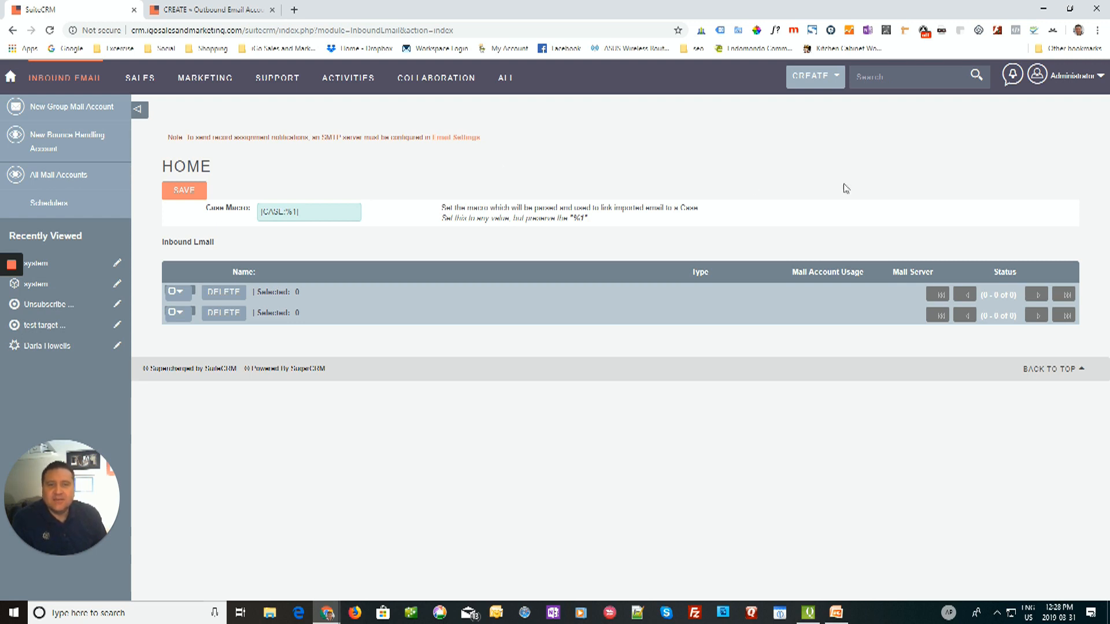
Step: Open the Inbound Email settings from the Email section of SuiteCRM's administration page
{"action": "left_click", "coordinate": [1037, 74]}
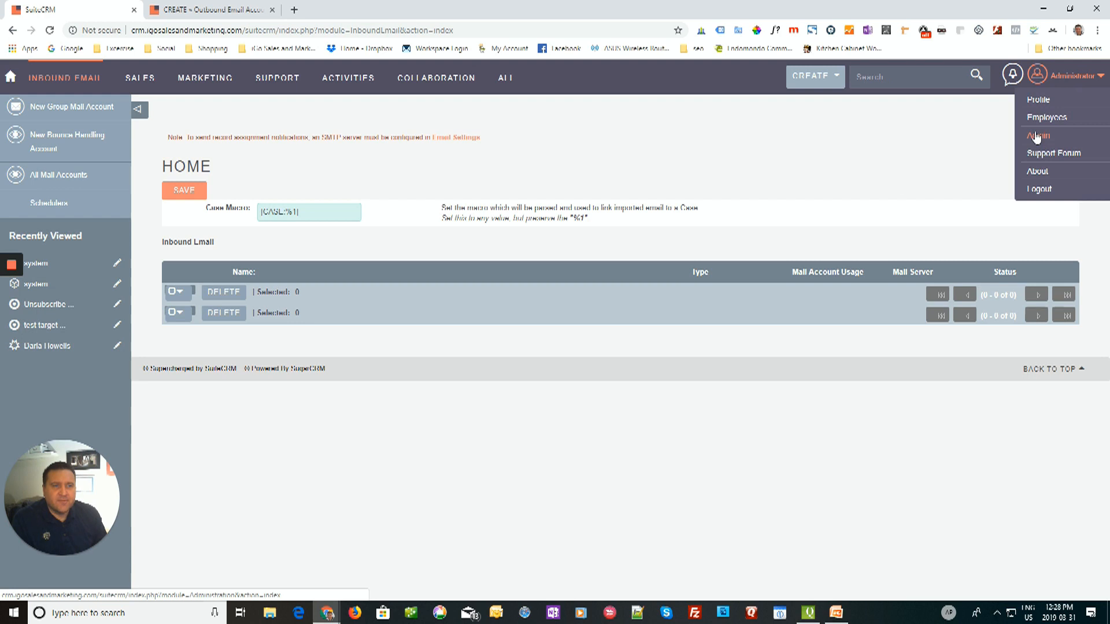
{"action": "left_click", "coordinate": [1037, 136]}
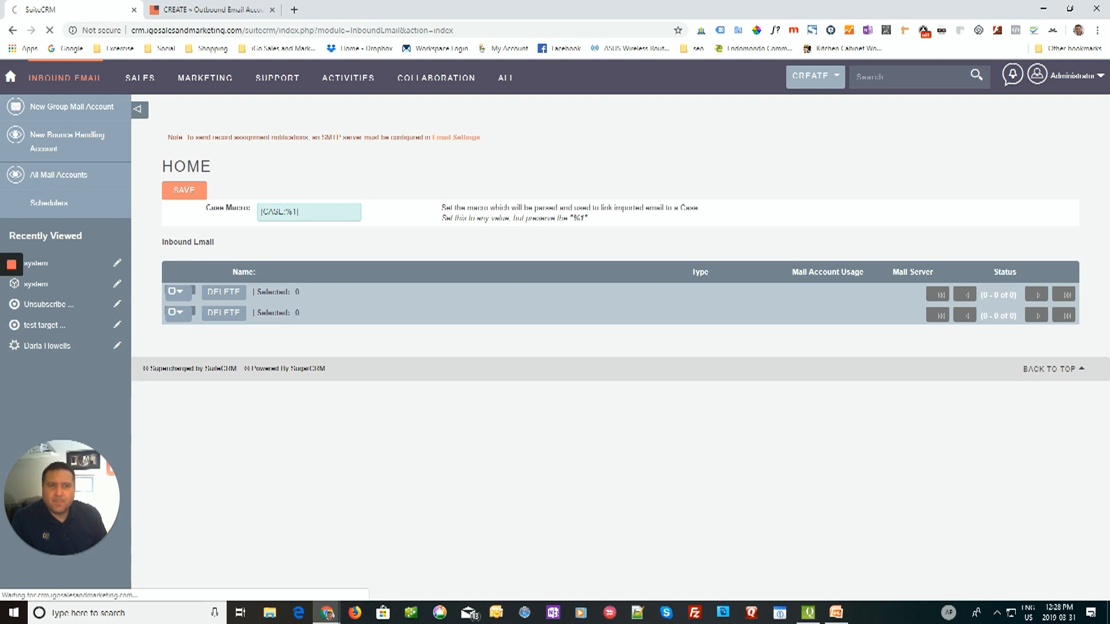
{"action": "mouse_move", "coordinate": [1073, 75]}
{"action": "left_click", "coordinate": [1039, 136]}
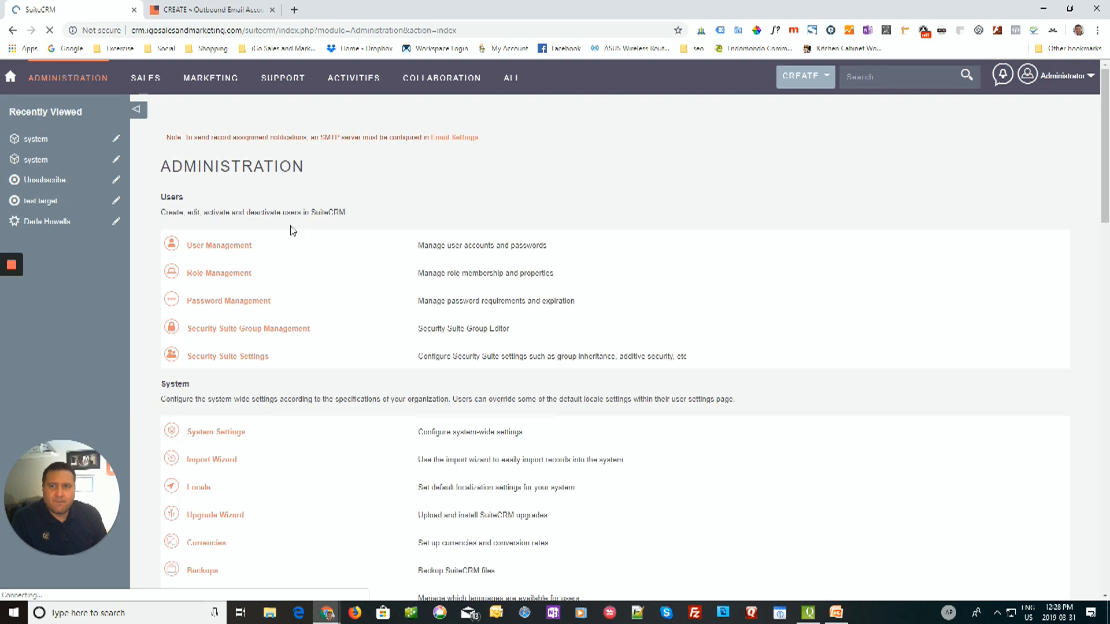
{"action": "scroll", "coordinate": [257, 342], "scroll_direction": "down", "scroll_amount": 10}
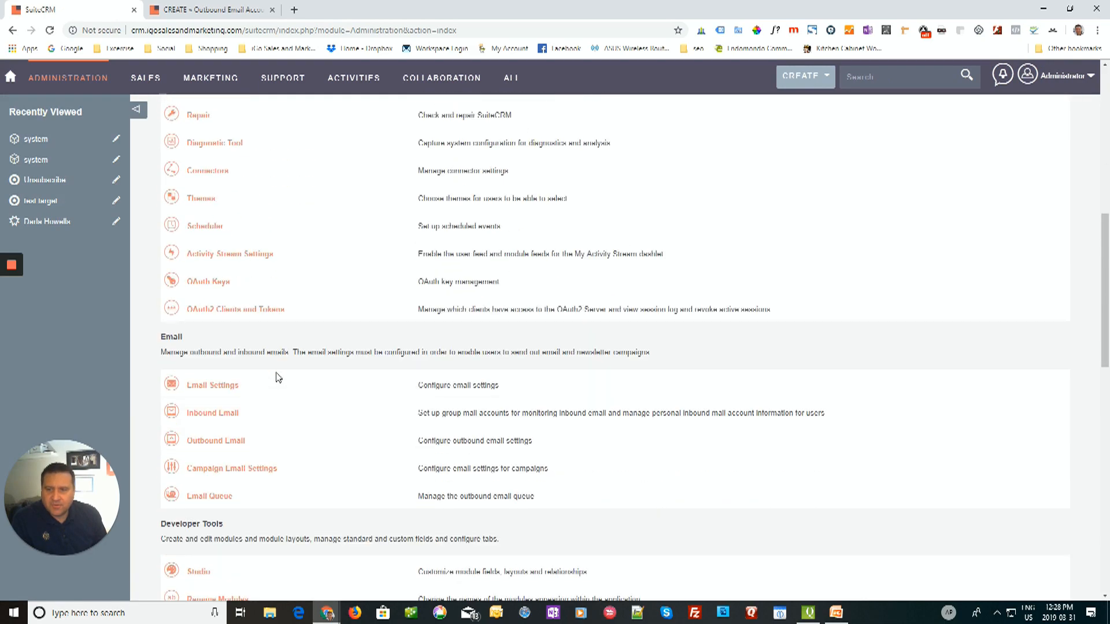
{"action": "scroll", "coordinate": [286, 344], "scroll_direction": "down", "scroll_amount": 2}
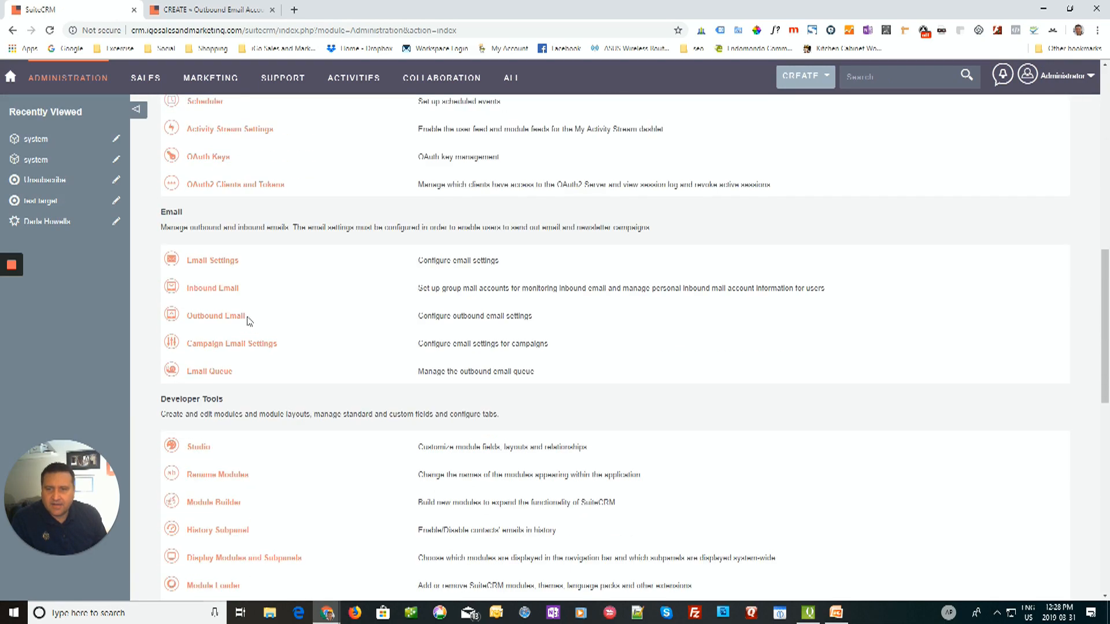
{"action": "left_click", "coordinate": [218, 293]}
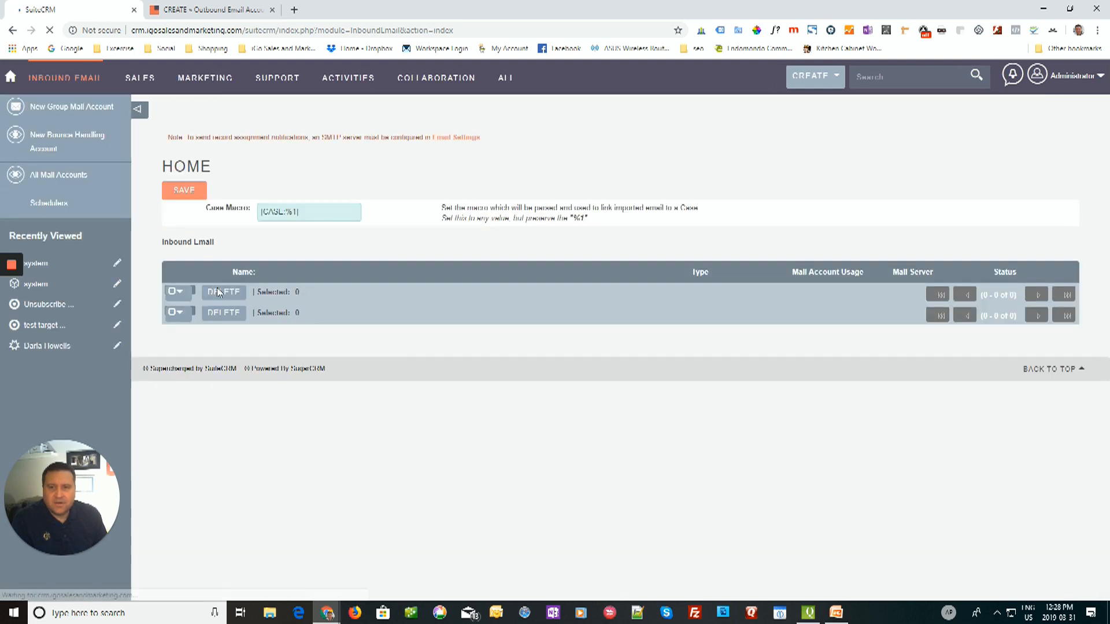
Step: Open the form for a new bounce handling account, review its mail server fields and return to the Inbound Email list without saving
{"action": "left_click", "coordinate": [49, 141]}
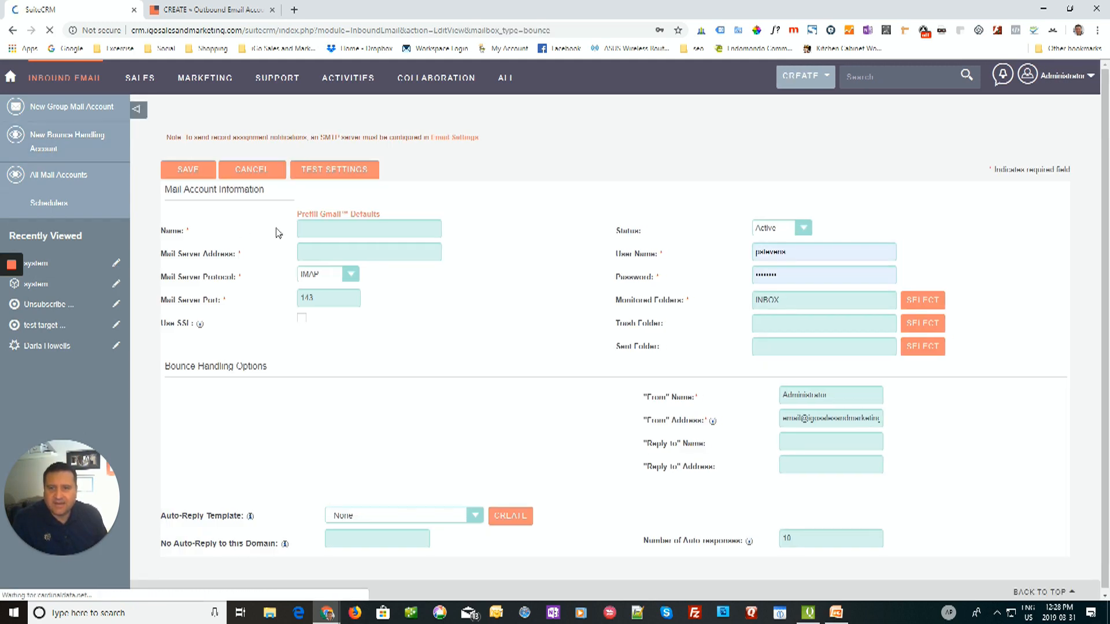
{"action": "left_click", "coordinate": [355, 234]}
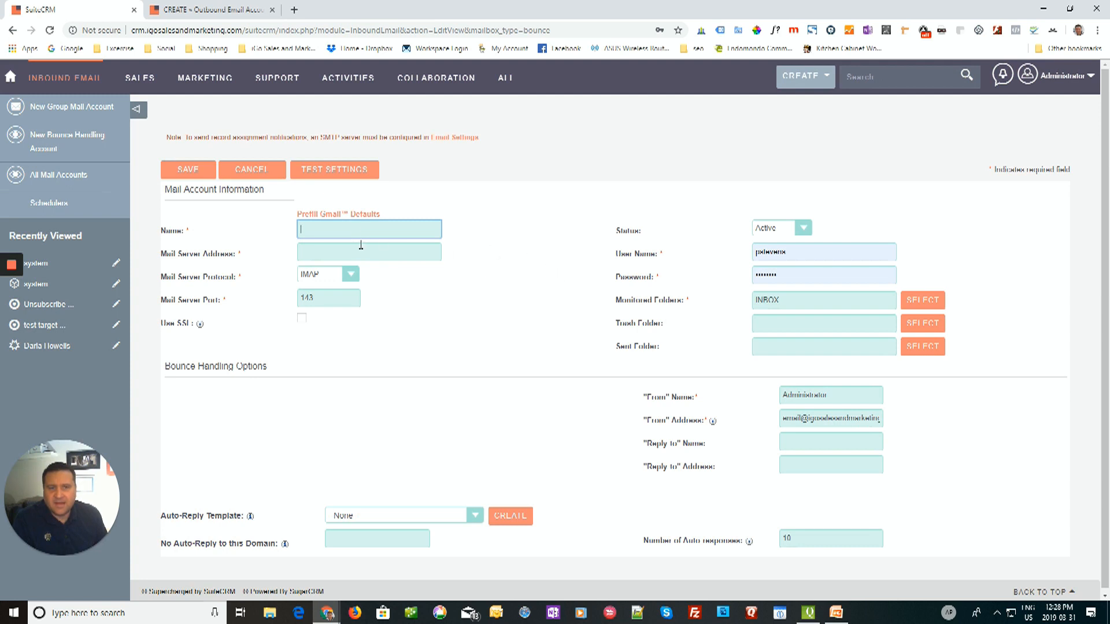
{"action": "scroll", "coordinate": [301, 224], "scroll_direction": "down", "scroll_amount": 1}
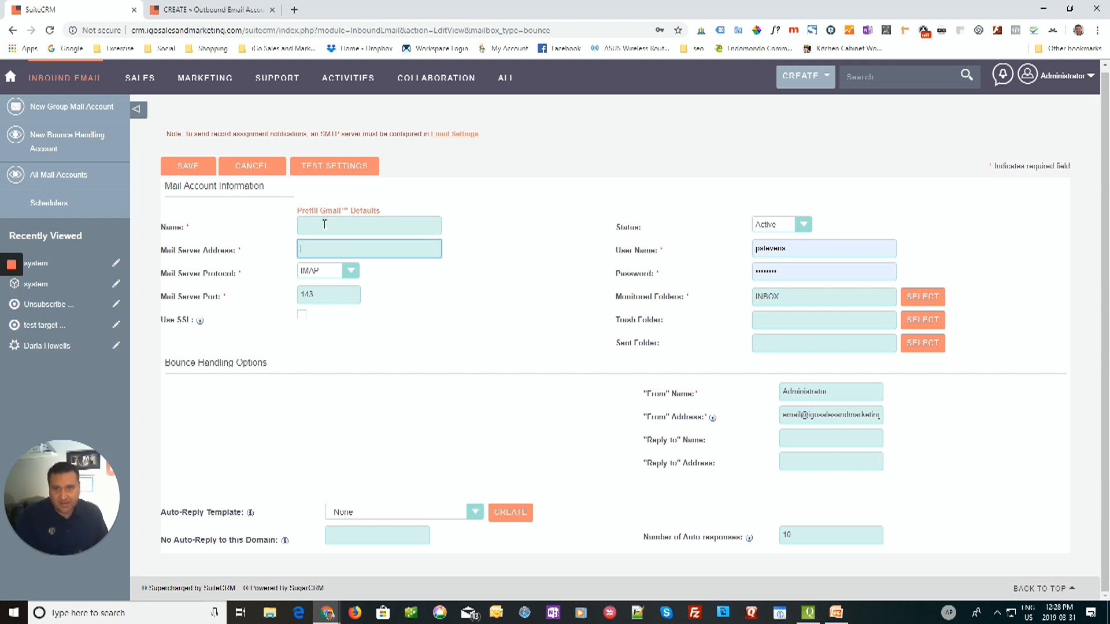
{"action": "left_click", "coordinate": [308, 246]}
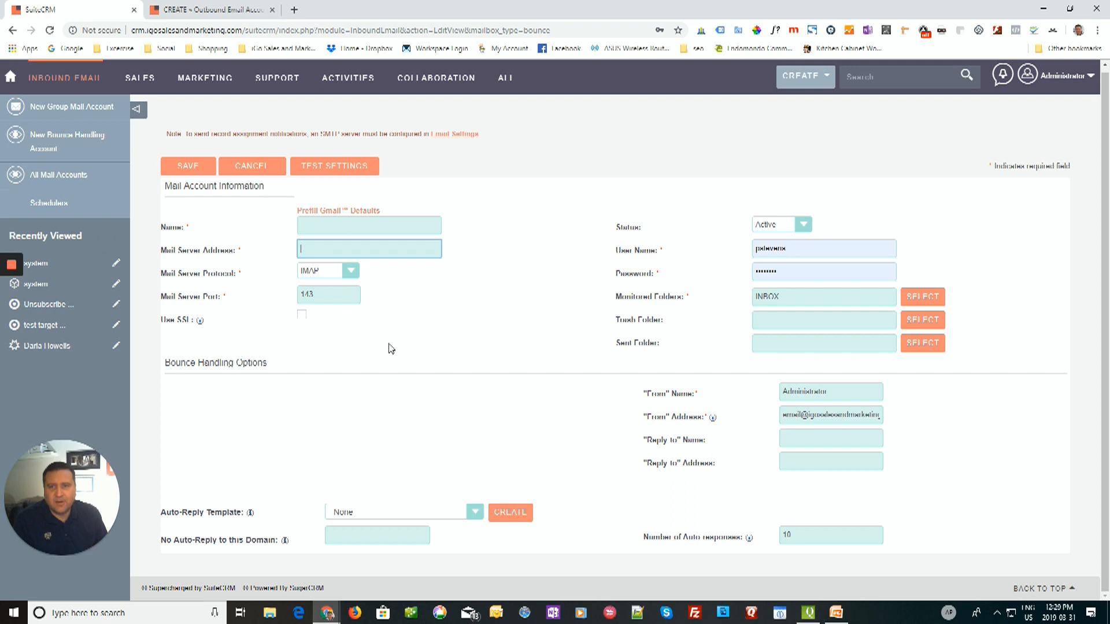
{"action": "left_click", "coordinate": [14, 31]}
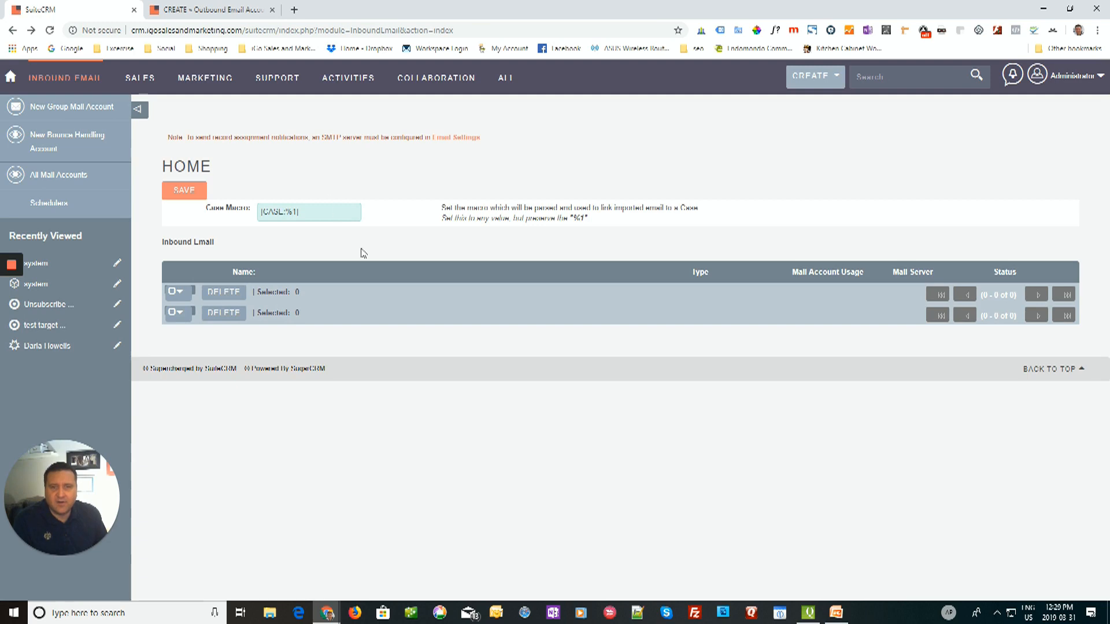
Step: Switch to PowerPoint and add "Inbound email Account (bounce)" as the second campaign requirement, directly below "Outbound email accounts"
{"action": "left_click", "coordinate": [837, 614]}
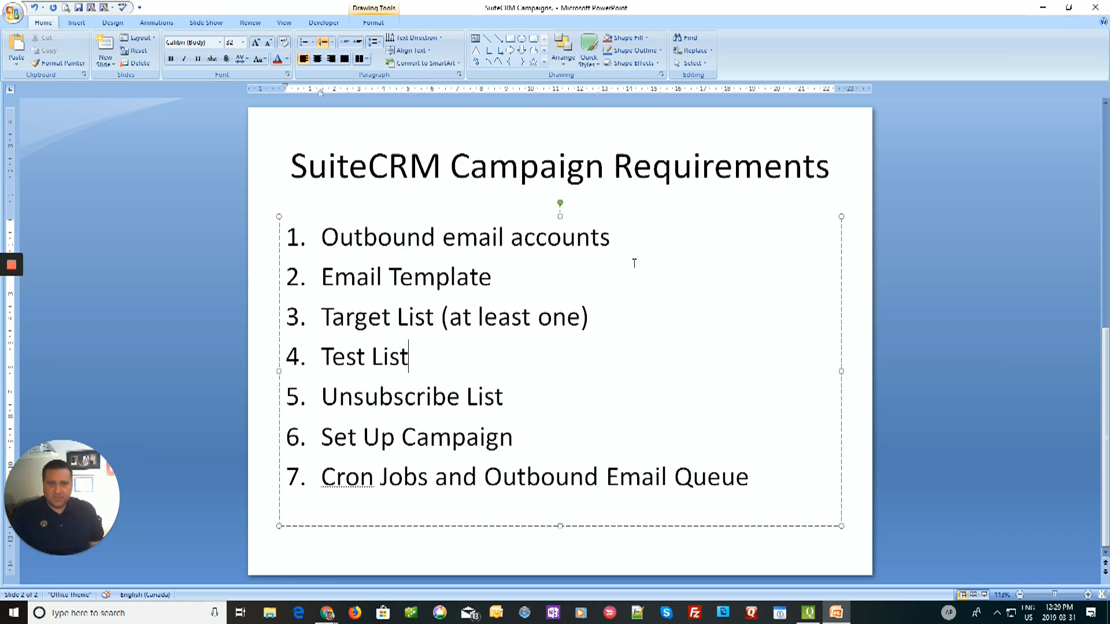
{"action": "key", "text": "Return"}
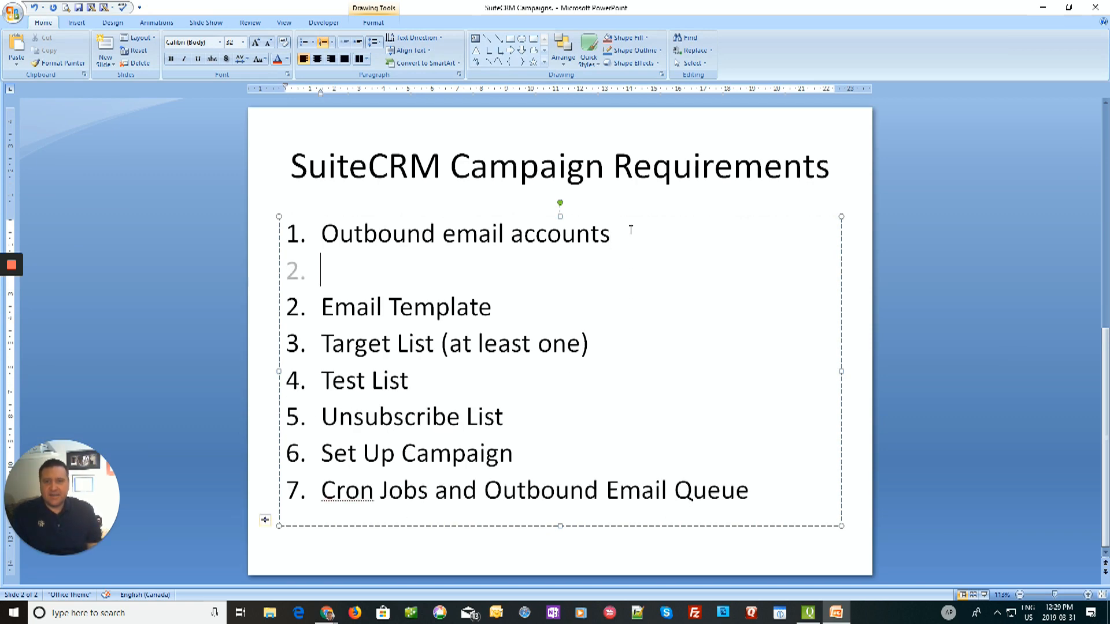
{"action": "type", "text": "INbo"}
{"action": "key", "text": "BackSpace"}
{"action": "key", "text": "BackSpace"}
{"action": "key", "text": "BackSpace"}
{"action": "type", "text": "b"}
{"action": "key", "text": "BackSpace"}
{"action": "type", "text": "nbo"}
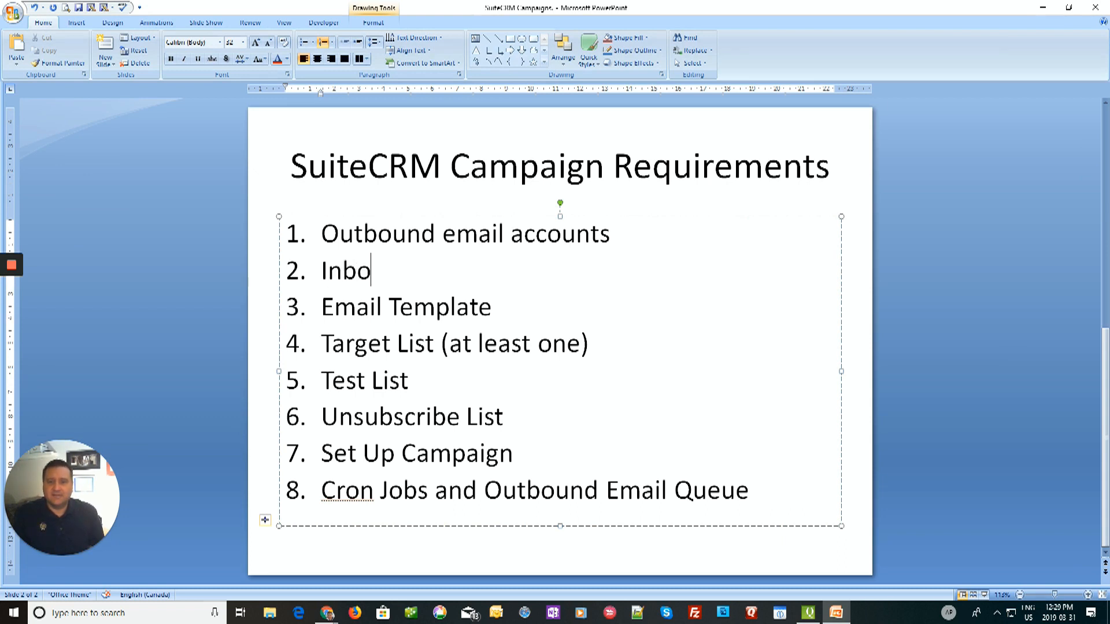
{"action": "type", "text": "und email A"}
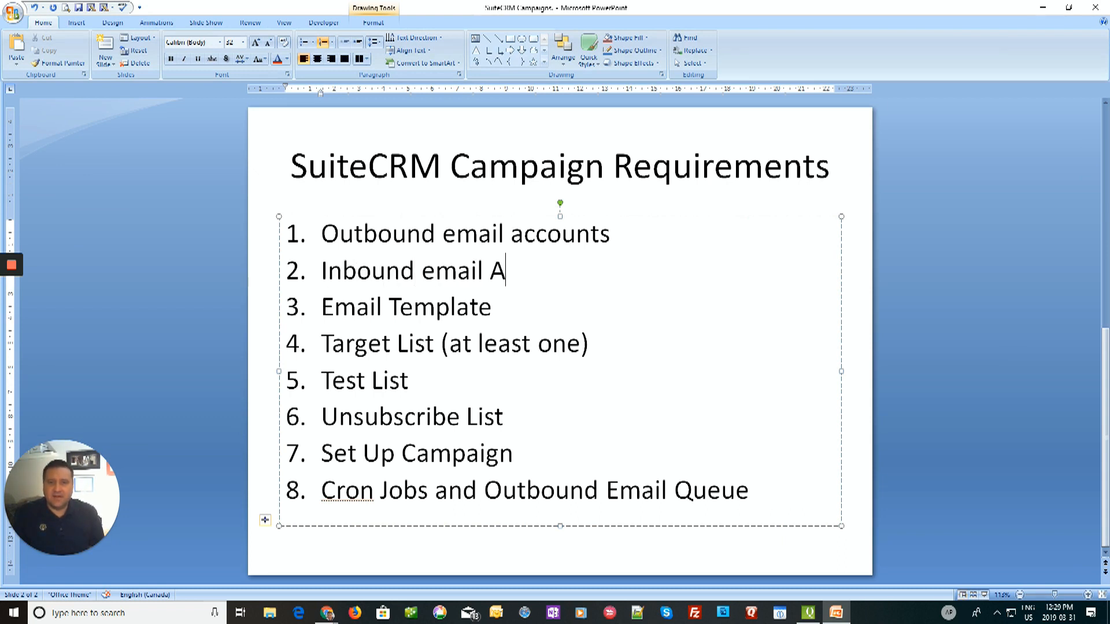
{"action": "type", "text": "ccount (bouce"}
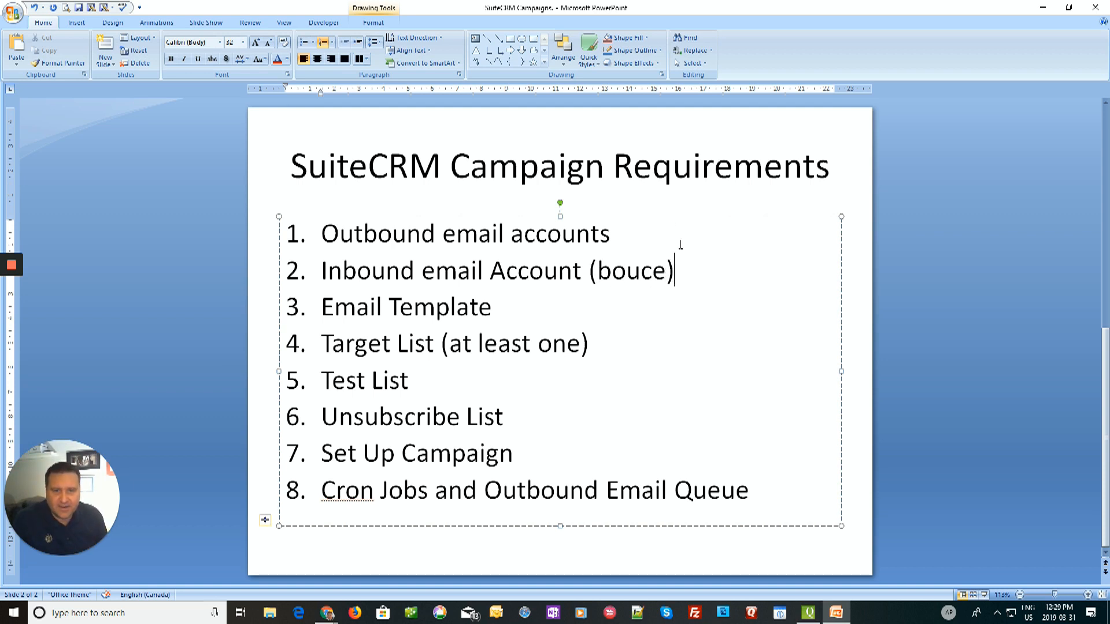
{"action": "left_click", "coordinate": [634, 278]}
{"action": "left_click", "coordinate": [644, 271]}
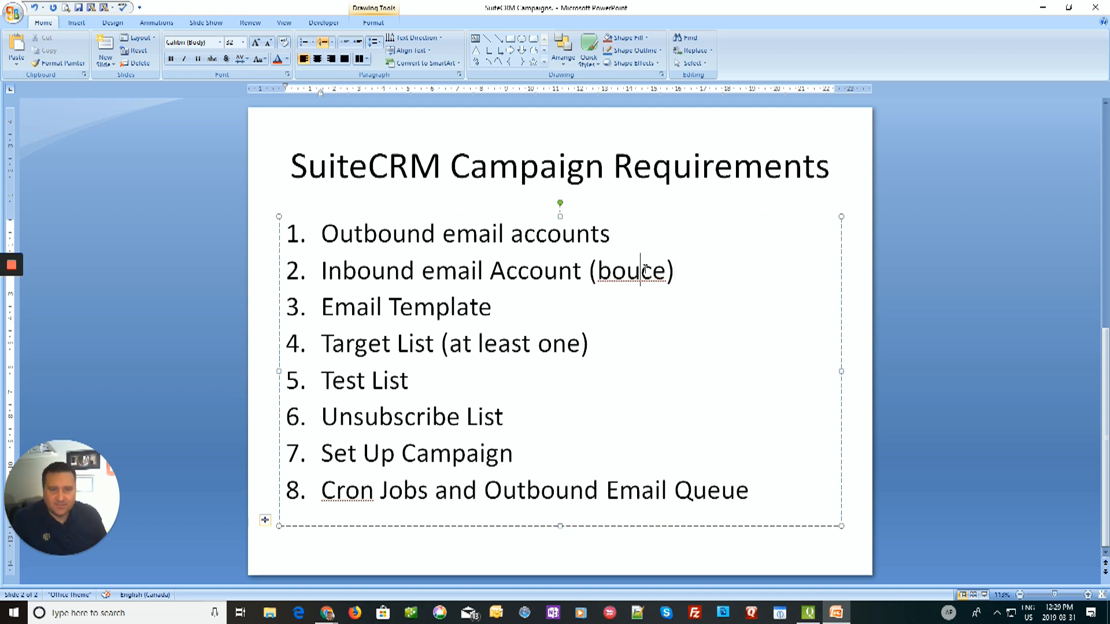
{"action": "type", "text": "n"}
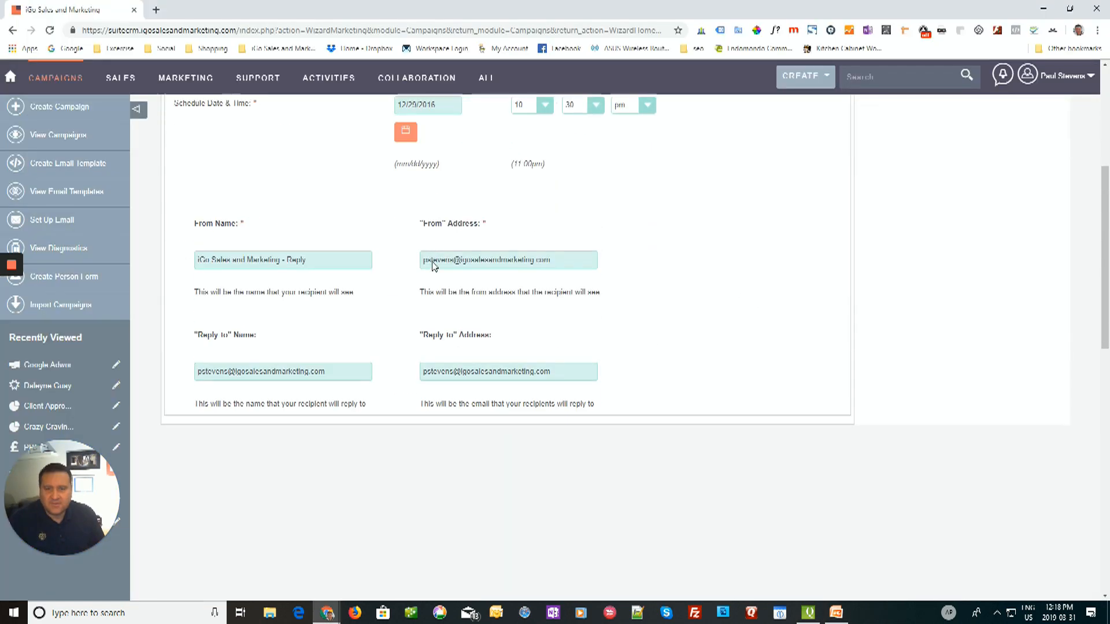
Step: Advance the Google Adwords Mailer campaign to Send Email and Summary, review its checklist and return to the trade show newsletter campaign
{"action": "scroll", "coordinate": [399, 325], "scroll_direction": "up", "scroll_amount": 5}
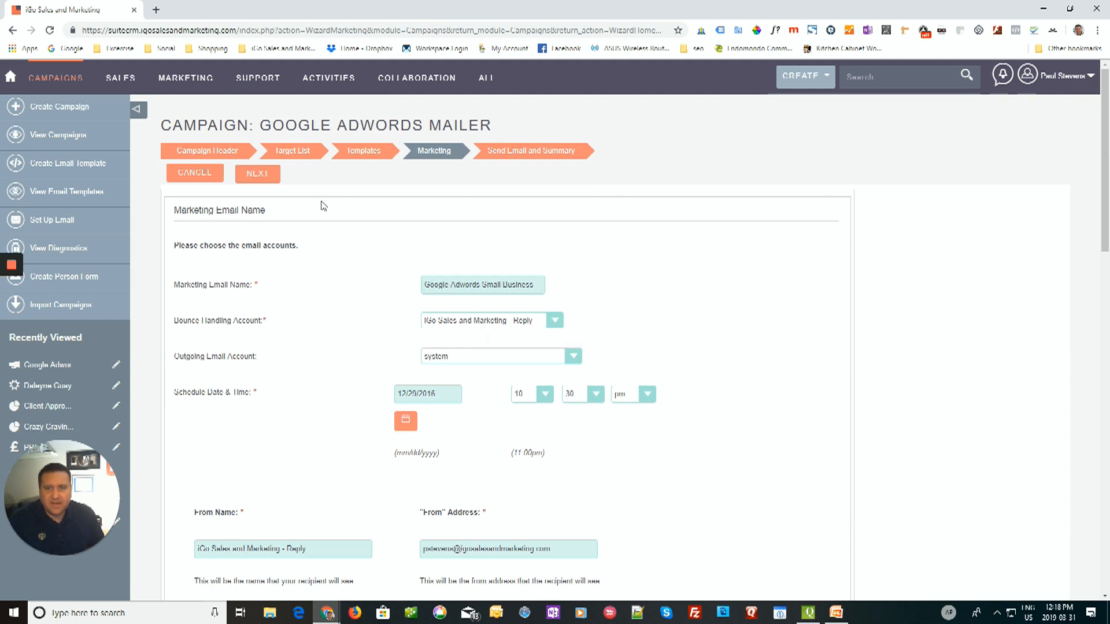
{"action": "left_click", "coordinate": [258, 180]}
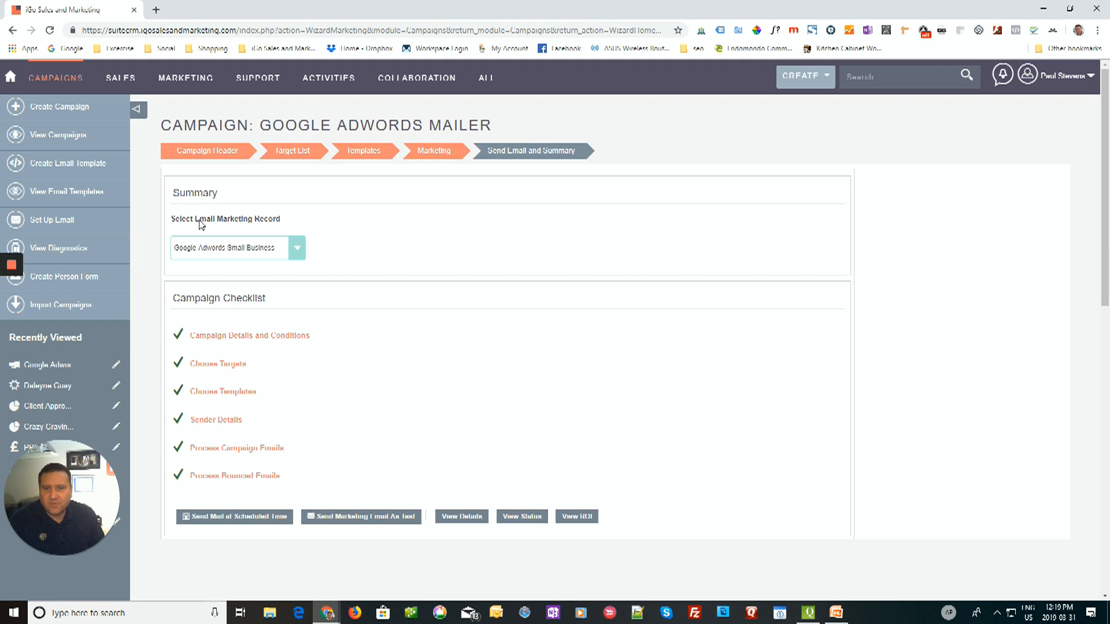
{"action": "left_click", "coordinate": [300, 247]}
{"action": "left_click", "coordinate": [300, 247]}
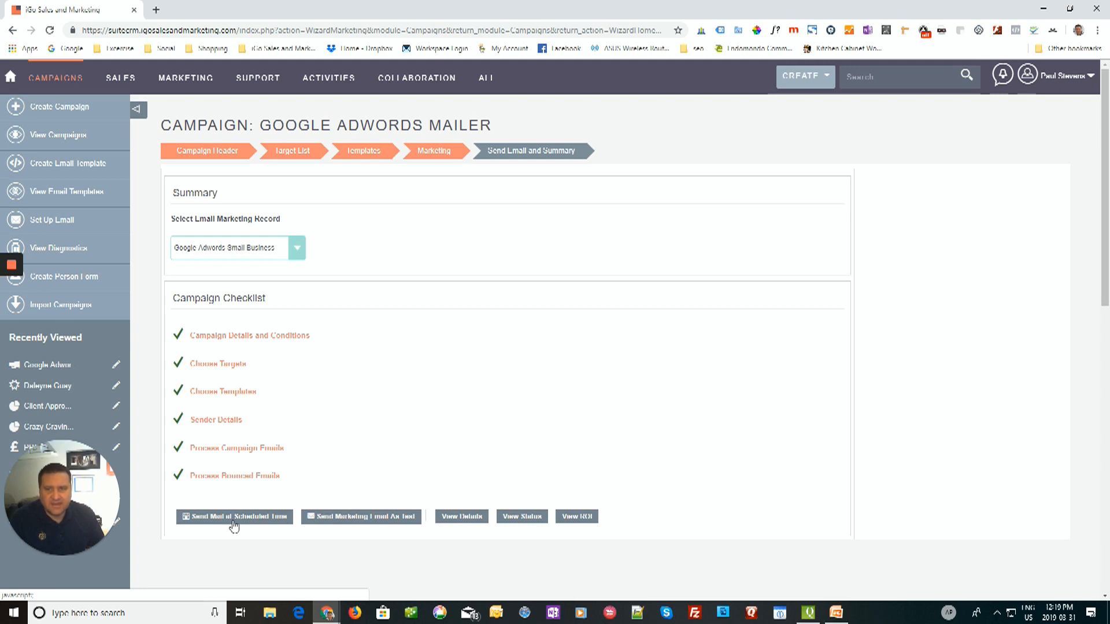
{"action": "left_click_drag", "start_coordinate": [469, 5], "coordinate": [1109, 29]}
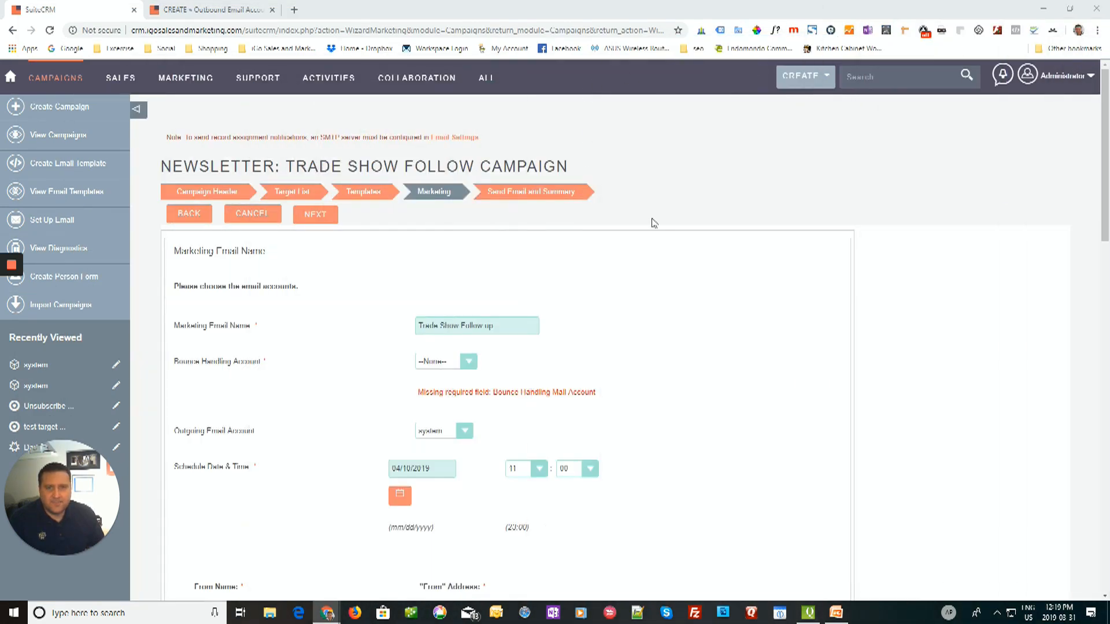
Step: Switch to PowerPoint, highlight the "Cron Jobs and Outbound Email Queue" requirement and return to the SuiteCRM newsletter campaign
{"action": "left_click", "coordinate": [836, 613]}
{"action": "triple_click", "coordinate": [375, 485]}
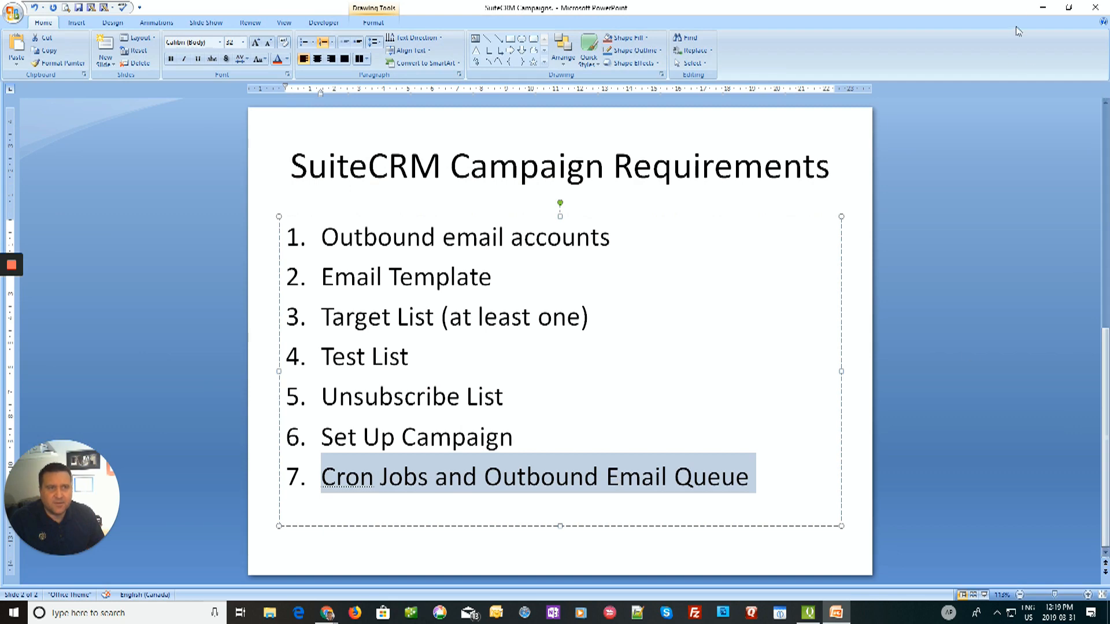
{"action": "left_click", "coordinate": [1043, 7]}
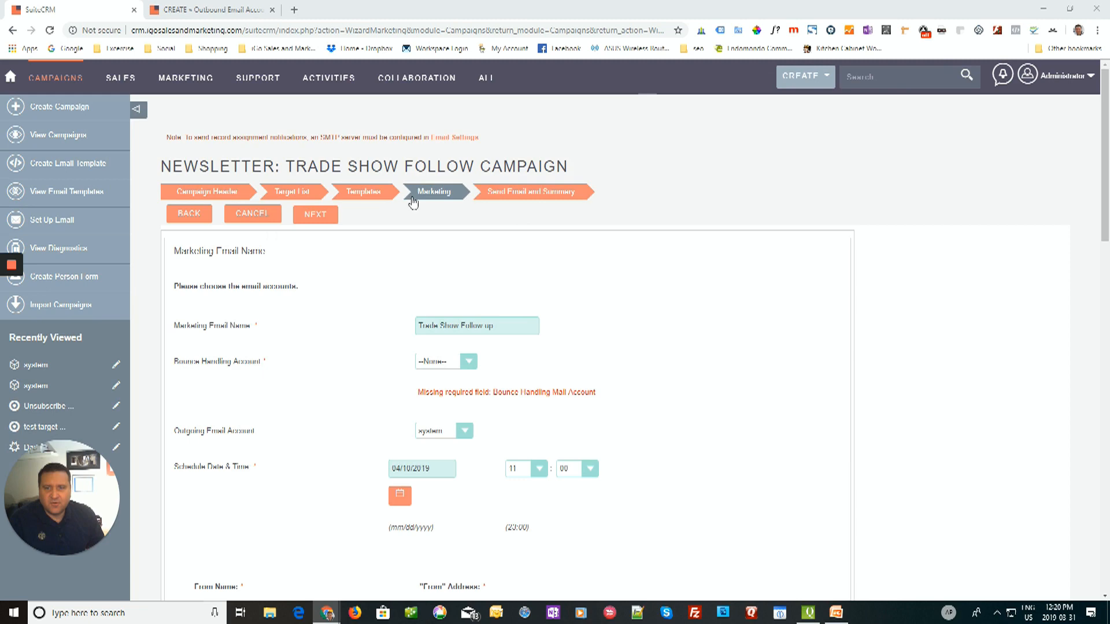
Step: Go to the Send Email and Summary stage of the Trade Show Follow campaign and review its Campaign Checklist
{"action": "left_click", "coordinate": [257, 218]}
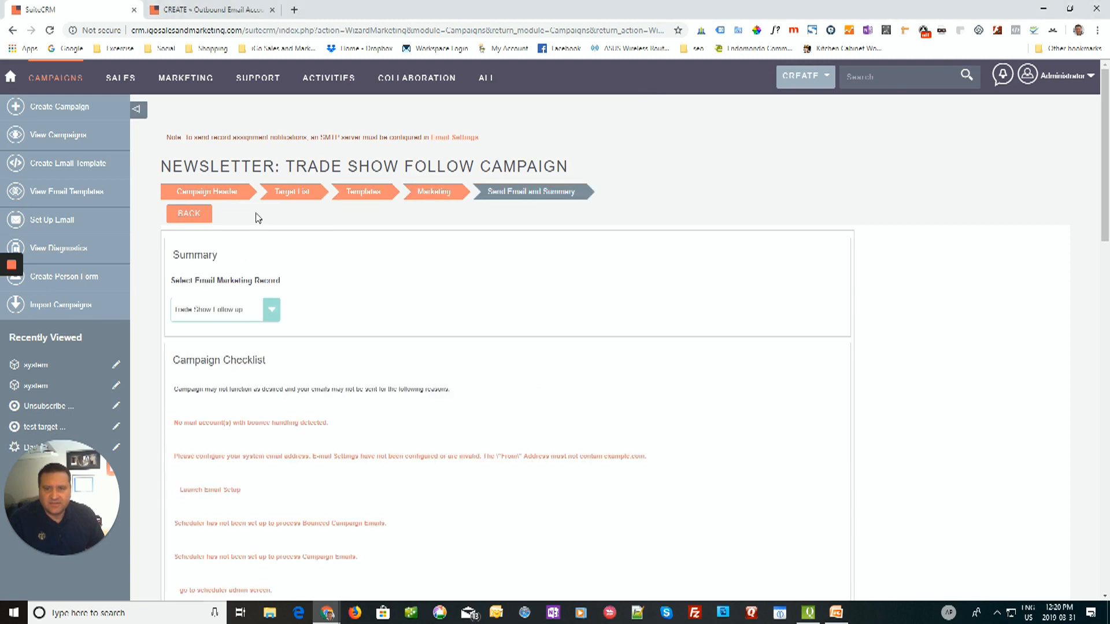
{"action": "scroll", "coordinate": [338, 286], "scroll_direction": "down", "scroll_amount": 7}
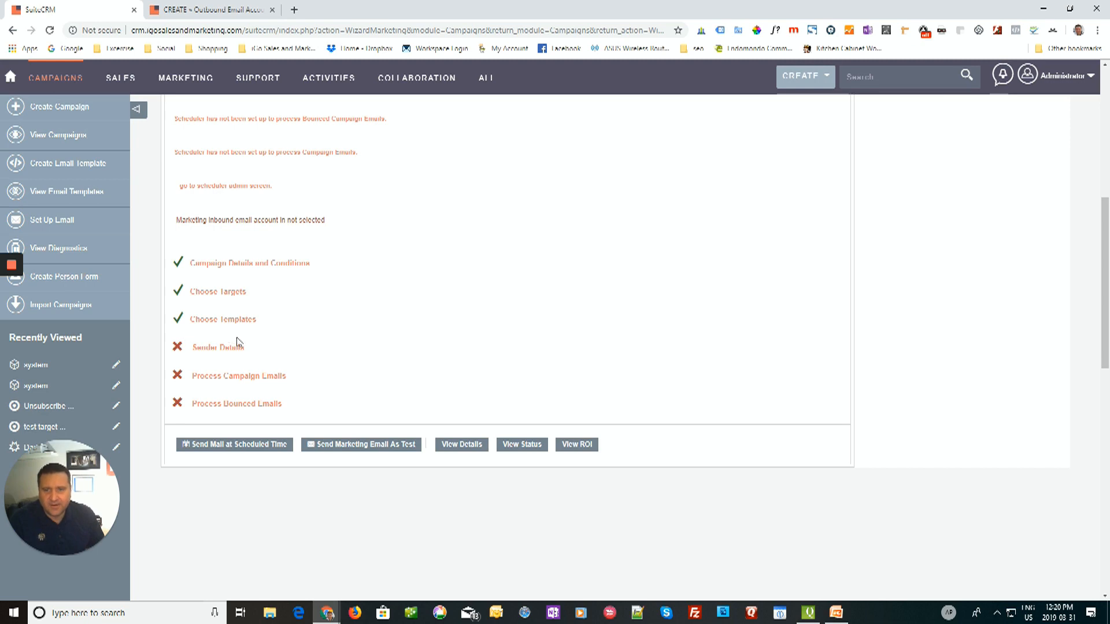
{"action": "scroll", "coordinate": [261, 332], "scroll_direction": "up", "scroll_amount": 3}
{"action": "scroll", "coordinate": [284, 315], "scroll_direction": "down", "scroll_amount": 3}
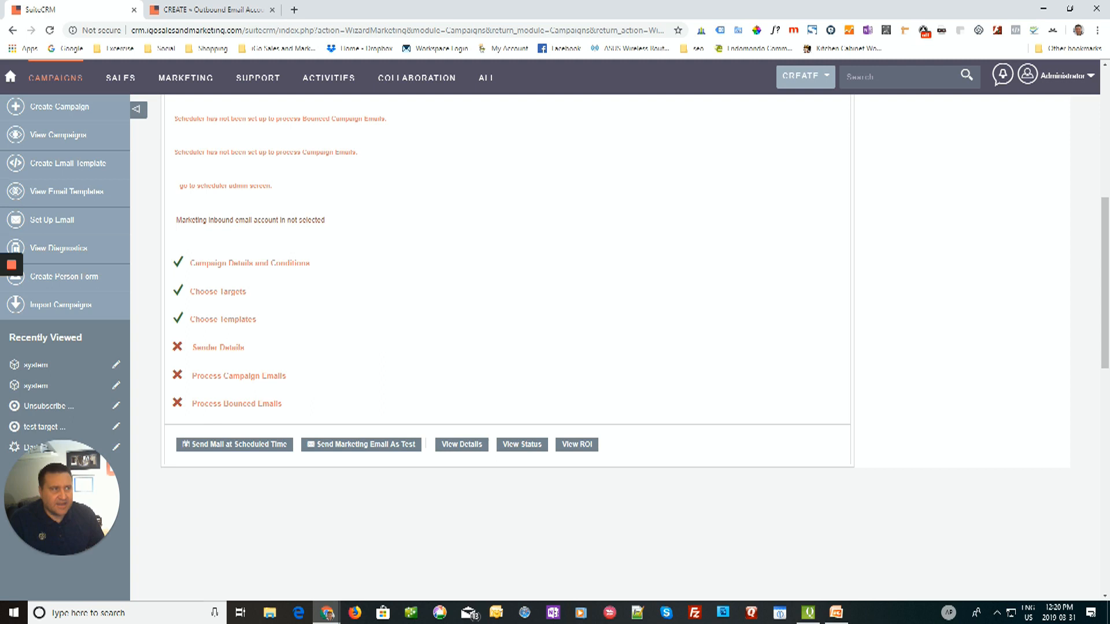
{"action": "scroll", "coordinate": [503, 373], "scroll_direction": "up", "scroll_amount": 7}
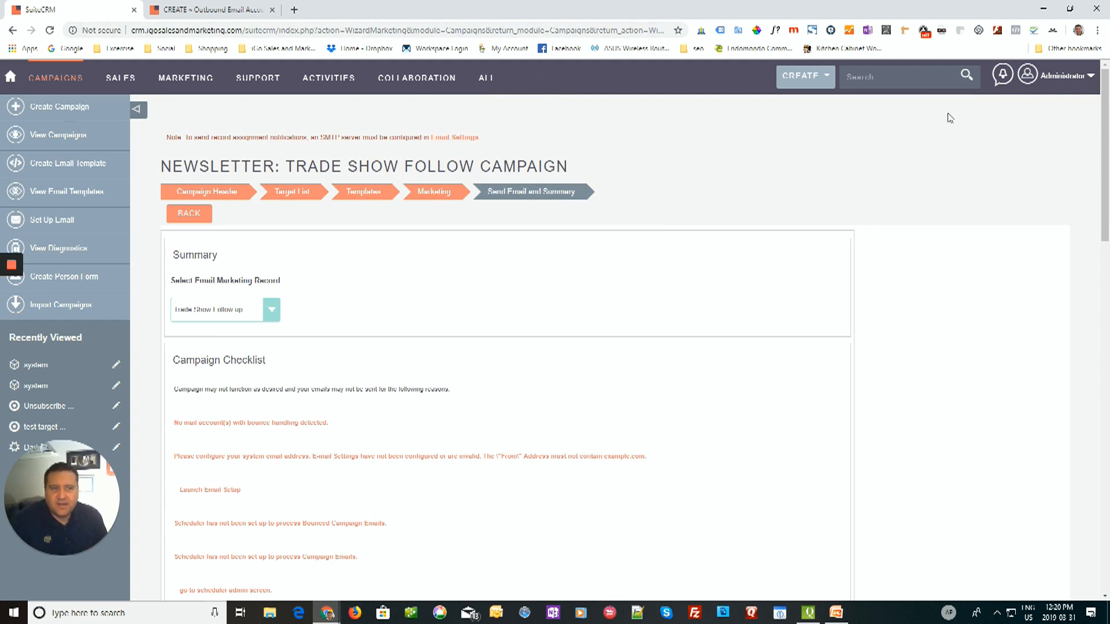
Step: Open the Scheduler settings from the administration page and examine the crontab line given below the schedulers list
{"action": "left_click", "coordinate": [1062, 76]}
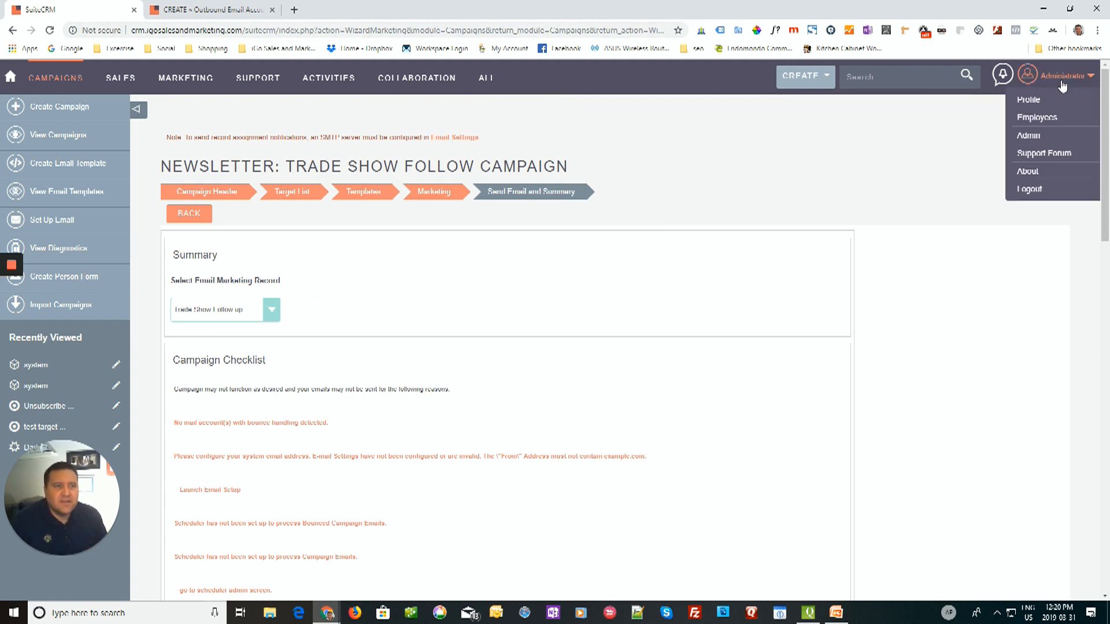
{"action": "left_click", "coordinate": [1031, 138]}
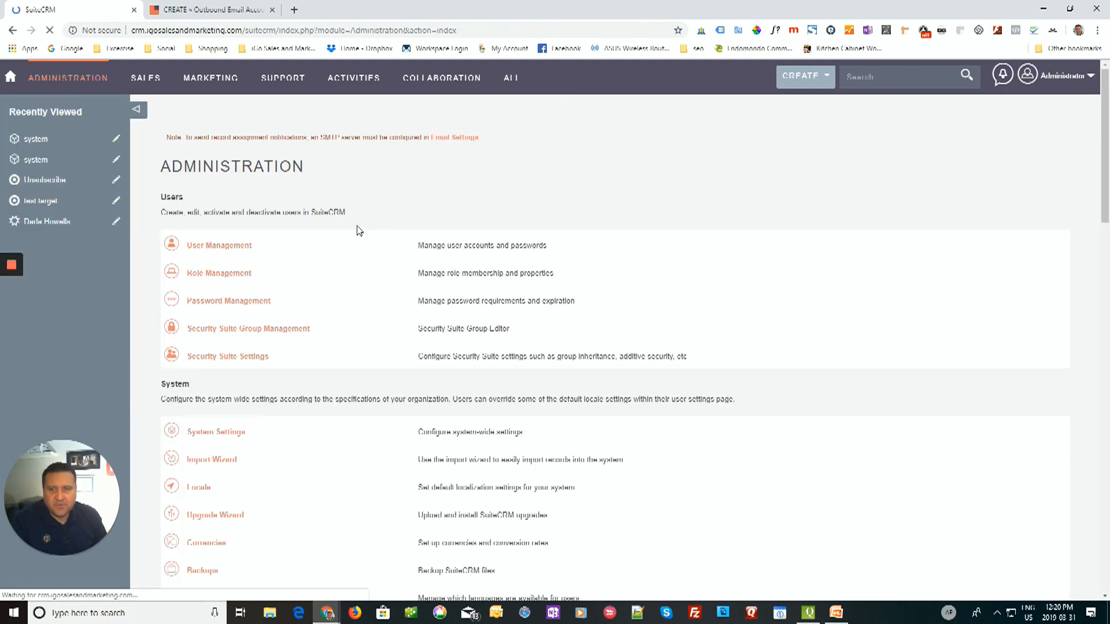
{"action": "scroll", "coordinate": [357, 229], "scroll_direction": "down", "scroll_amount": 5}
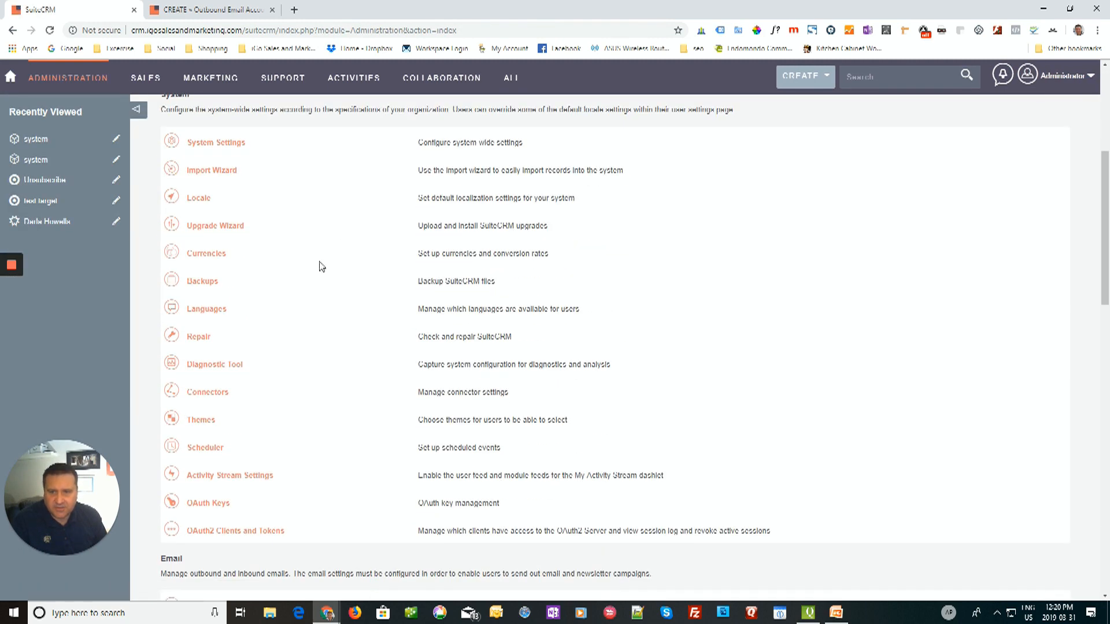
{"action": "left_click", "coordinate": [212, 452]}
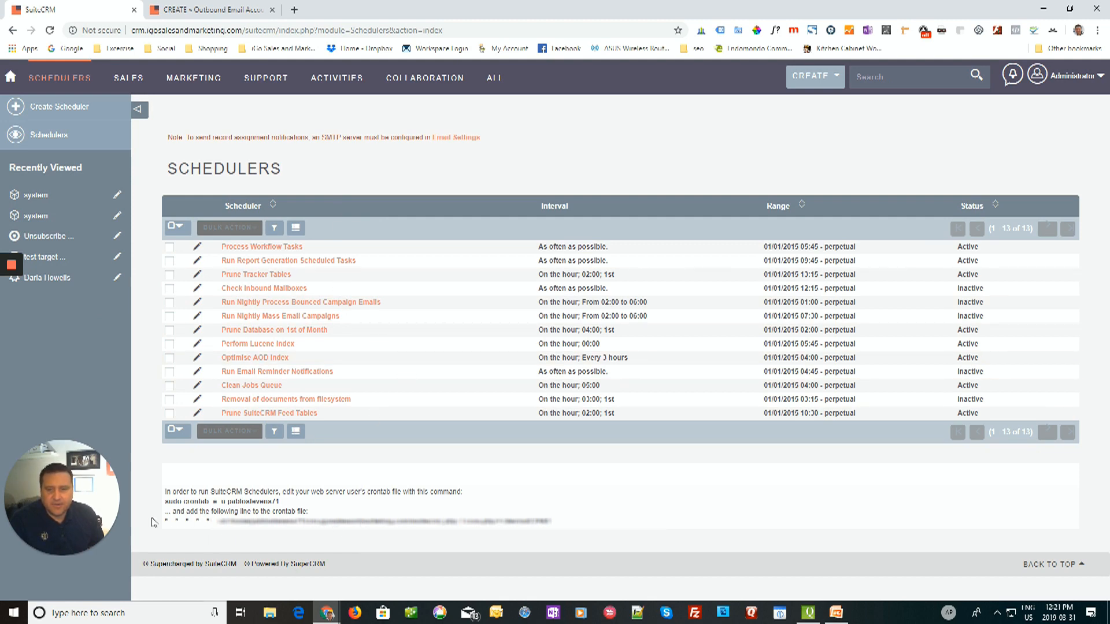
{"action": "mouse_move", "coordinate": [170, 512]}
{"action": "left_mouse_down"}
{"action": "mouse_move", "coordinate": [463, 544]}
{"action": "mouse_move", "coordinate": [522, 521]}
{"action": "mouse_move", "coordinate": [558, 527]}
{"action": "mouse_move", "coordinate": [274, 545]}
{"action": "mouse_move", "coordinate": [201, 511]}
{"action": "mouse_move", "coordinate": [169, 520]}
{"action": "left_mouse_up"}
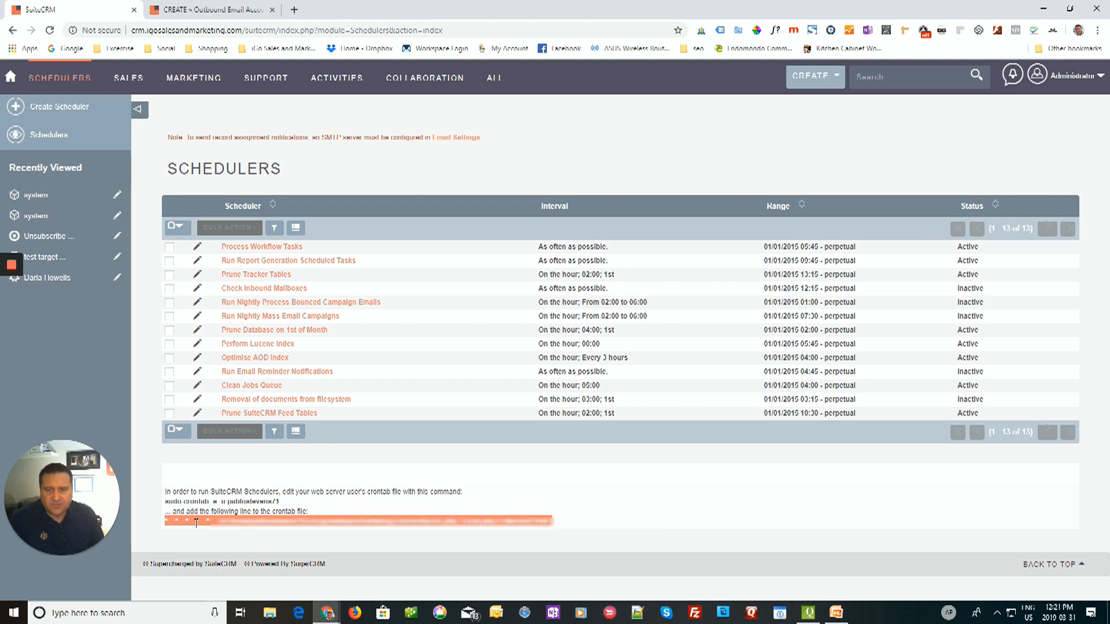
{"action": "left_click", "coordinate": [224, 521]}
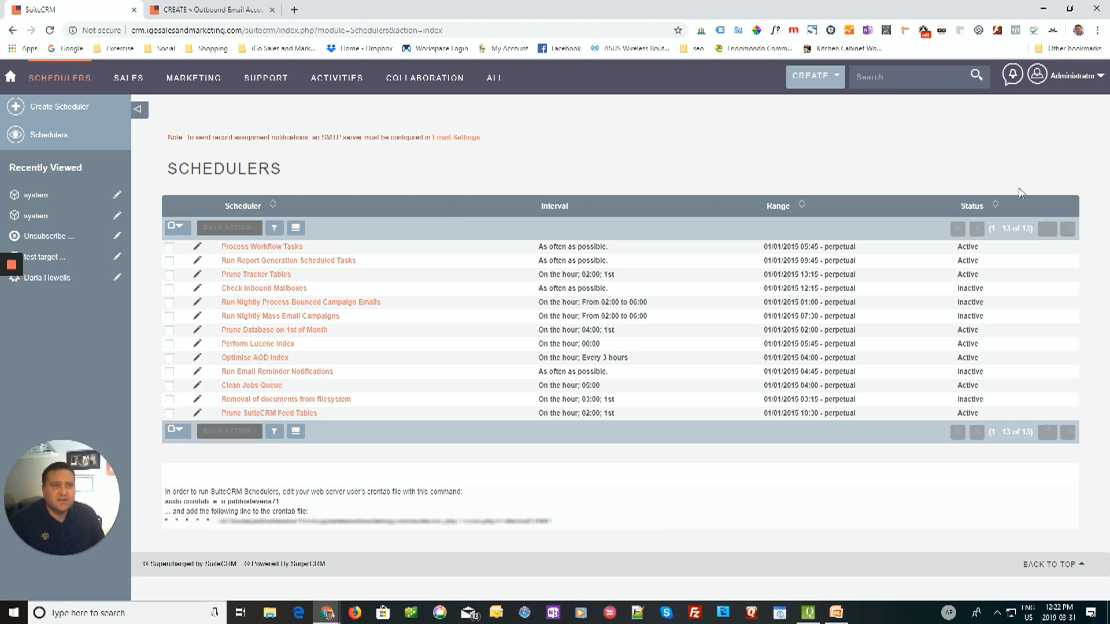
Step: Open the Email Queue from the Email section of the administration page to check for queued campaign emails
{"action": "left_click", "coordinate": [1067, 78]}
{"action": "left_click", "coordinate": [1038, 135]}
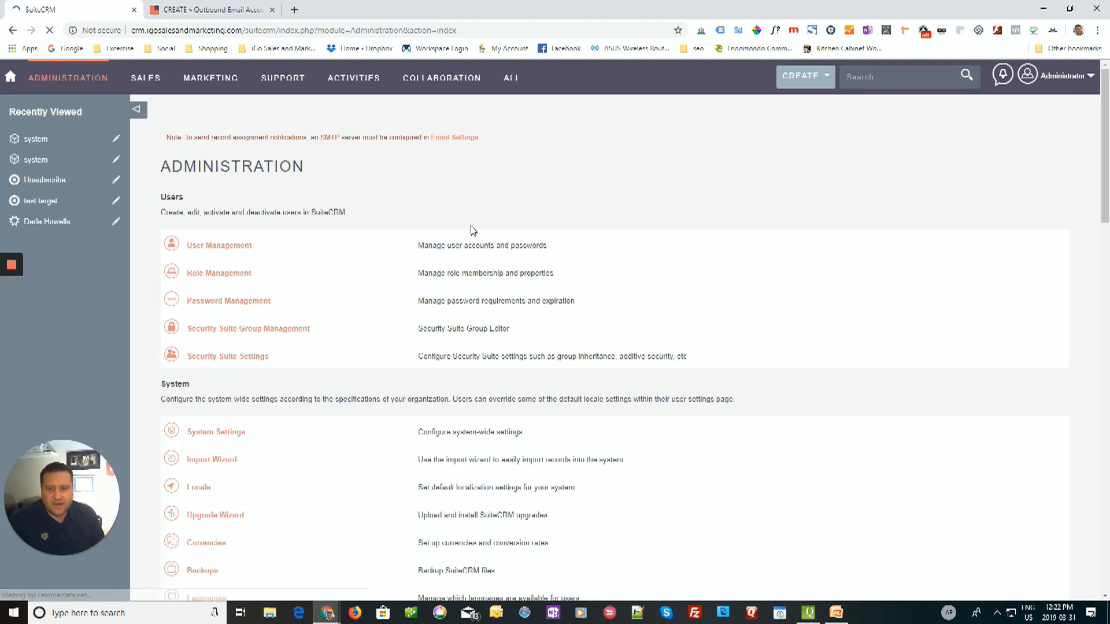
{"action": "scroll", "coordinate": [370, 268], "scroll_direction": "down", "scroll_amount": 3}
{"action": "scroll", "coordinate": [359, 274], "scroll_direction": "down", "scroll_amount": 5}
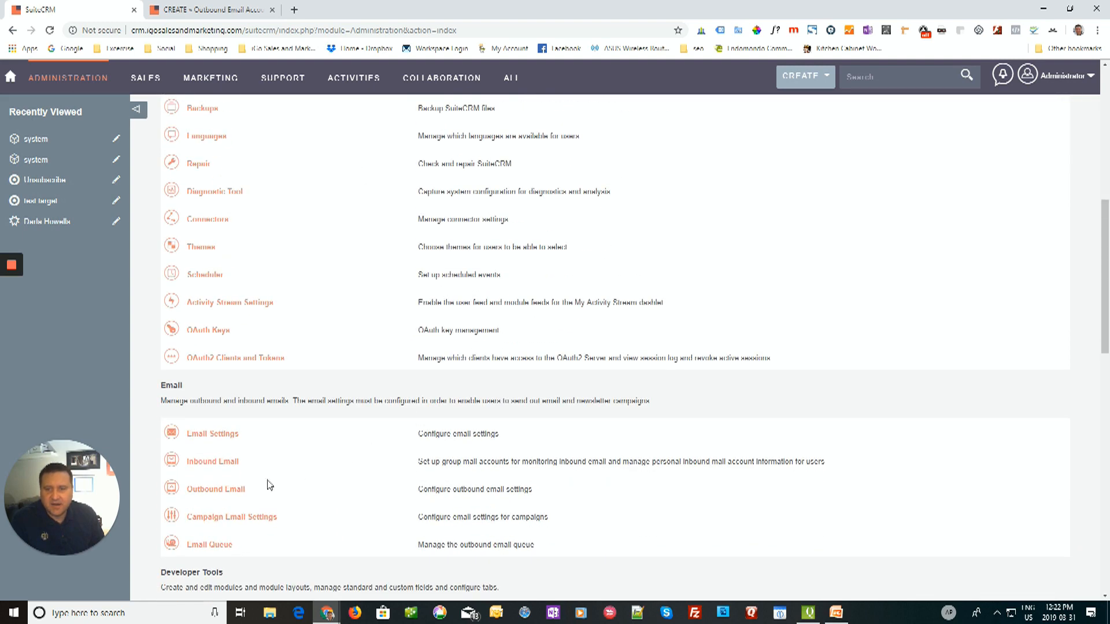
{"action": "left_click", "coordinate": [235, 492]}
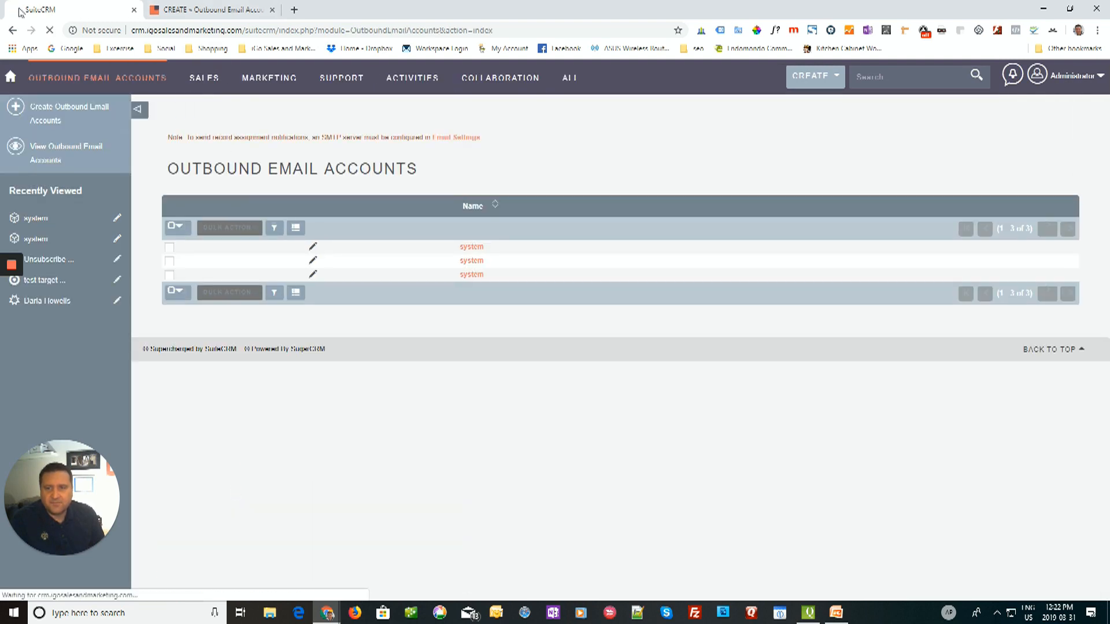
{"action": "left_click", "coordinate": [13, 30]}
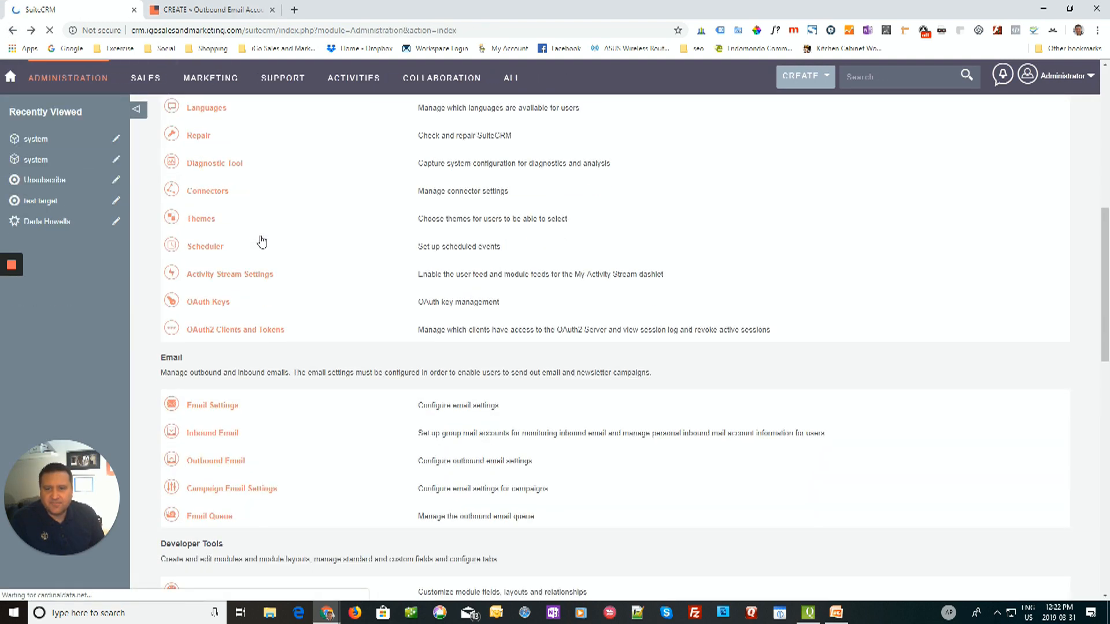
{"action": "scroll", "coordinate": [262, 242], "scroll_direction": "down", "scroll_amount": 3}
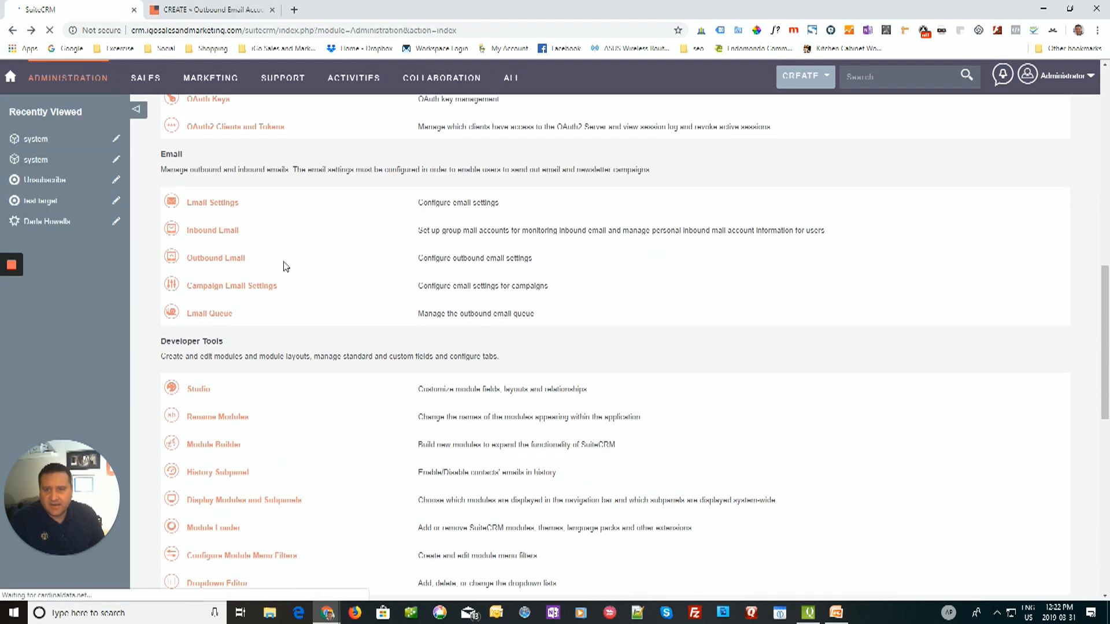
{"action": "left_click", "coordinate": [218, 313]}
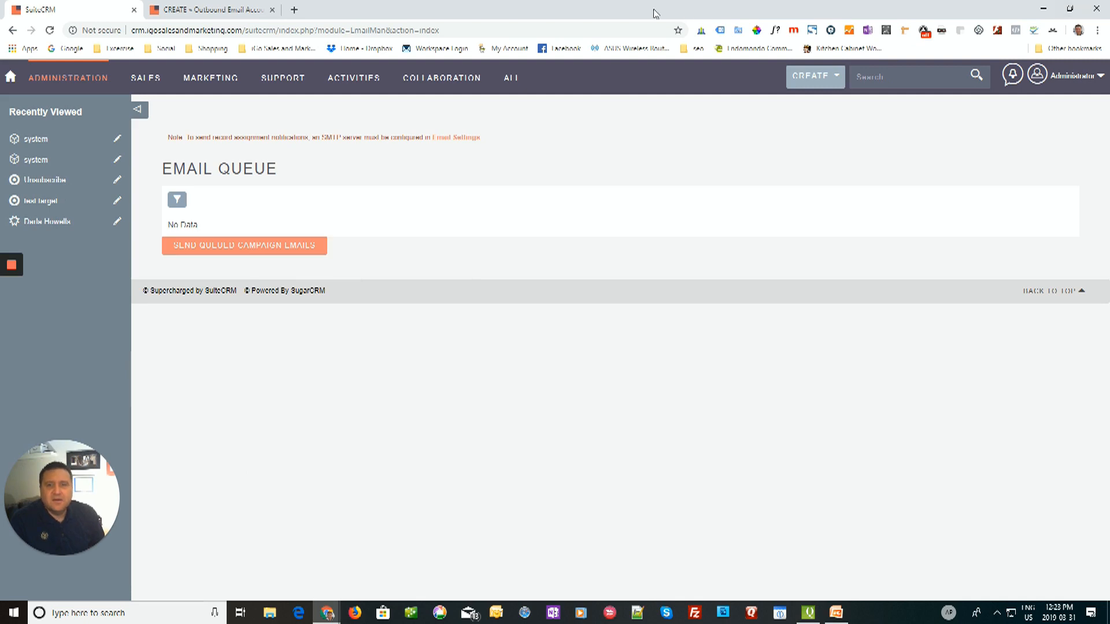
Step: Switch to PowerPoint, go through the SuiteCRM Campaign Requirements from outbound email accounts to cron jobs, and return to SuiteCRM
{"action": "left_click", "coordinate": [844, 614]}
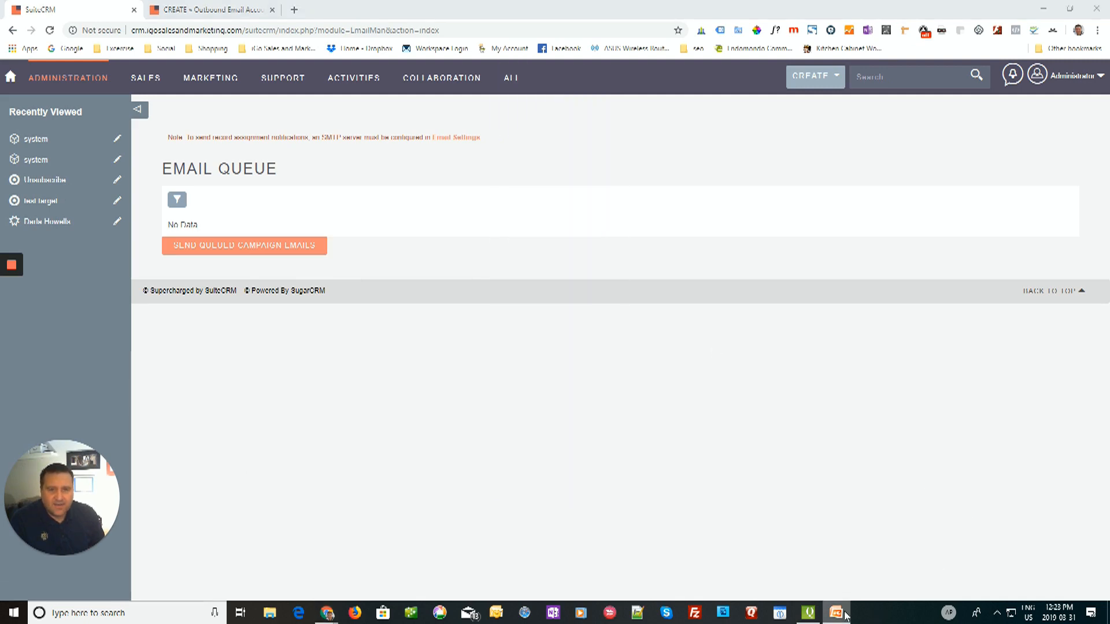
{"action": "left_click", "coordinate": [424, 248]}
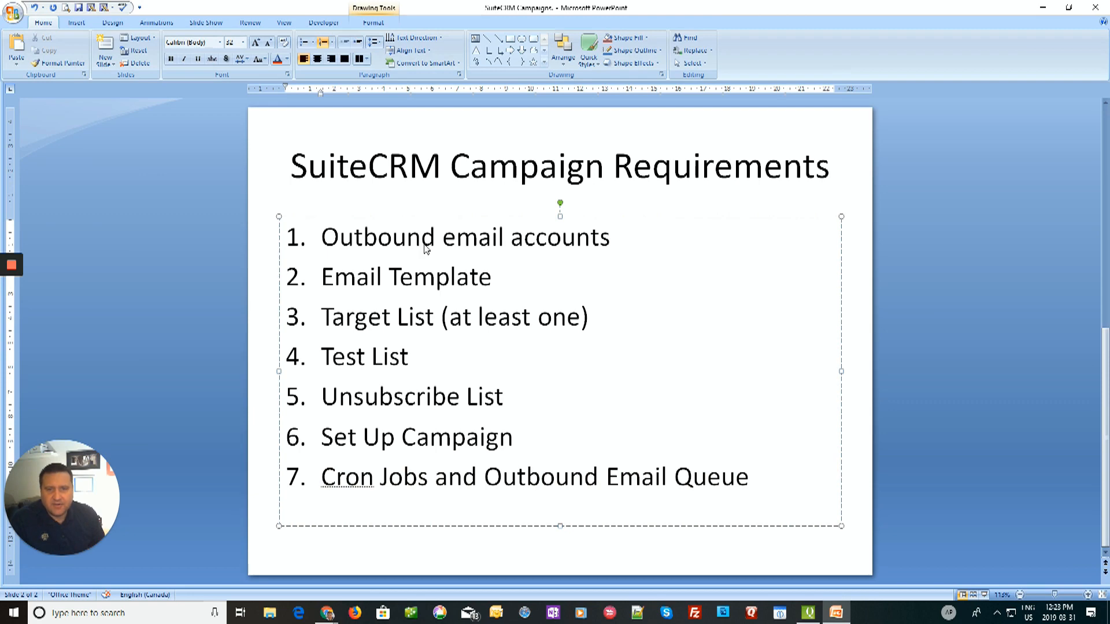
{"action": "left_click", "coordinate": [414, 317]}
{"action": "left_click", "coordinate": [432, 398]}
{"action": "left_click", "coordinate": [374, 479]}
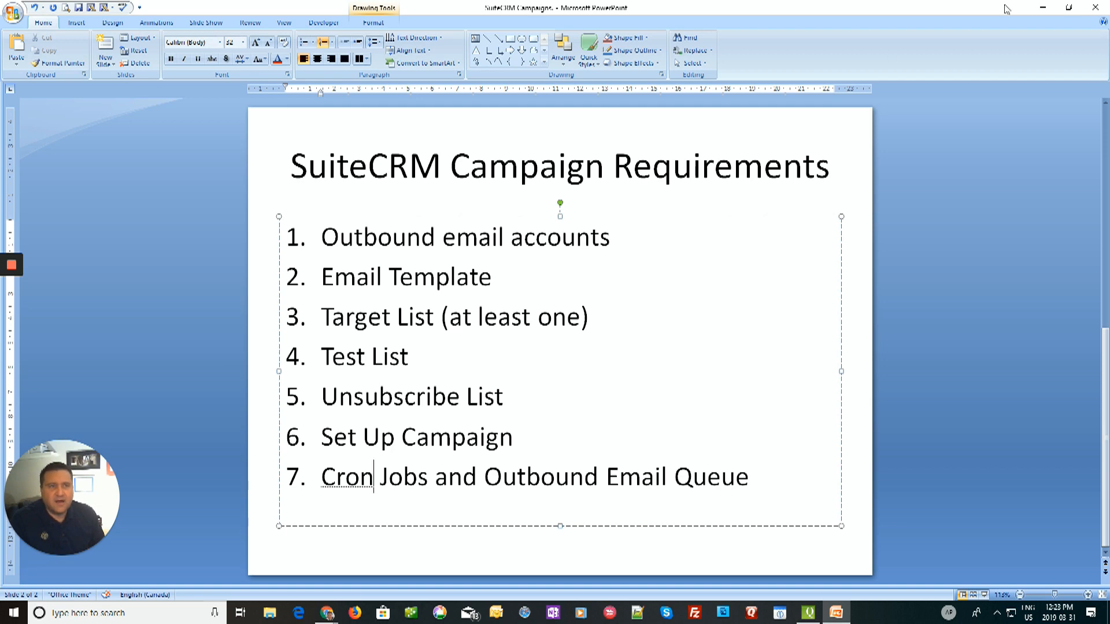
{"action": "left_click", "coordinate": [1041, 6]}
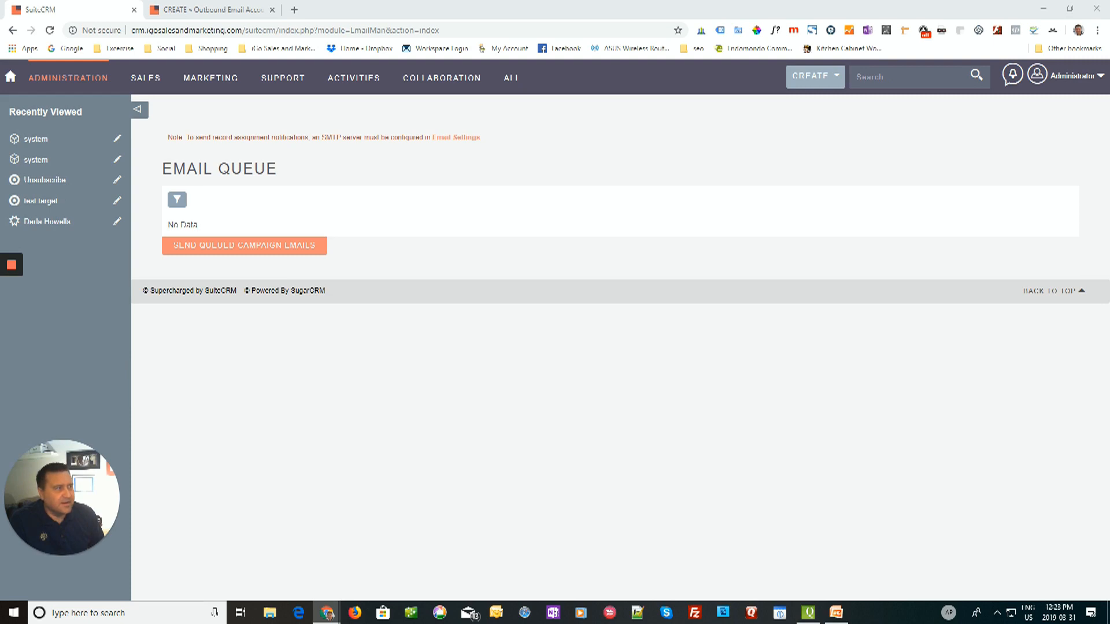
Step: Bring back the Google Adwords Mailer campaign window, open the campaign's status and examine its Campaign Response by Recipient Activity chart
{"action": "left_click_drag", "start_coordinate": [1109, 115], "coordinate": [620, 60]}
{"action": "left_click", "coordinate": [807, 214]}
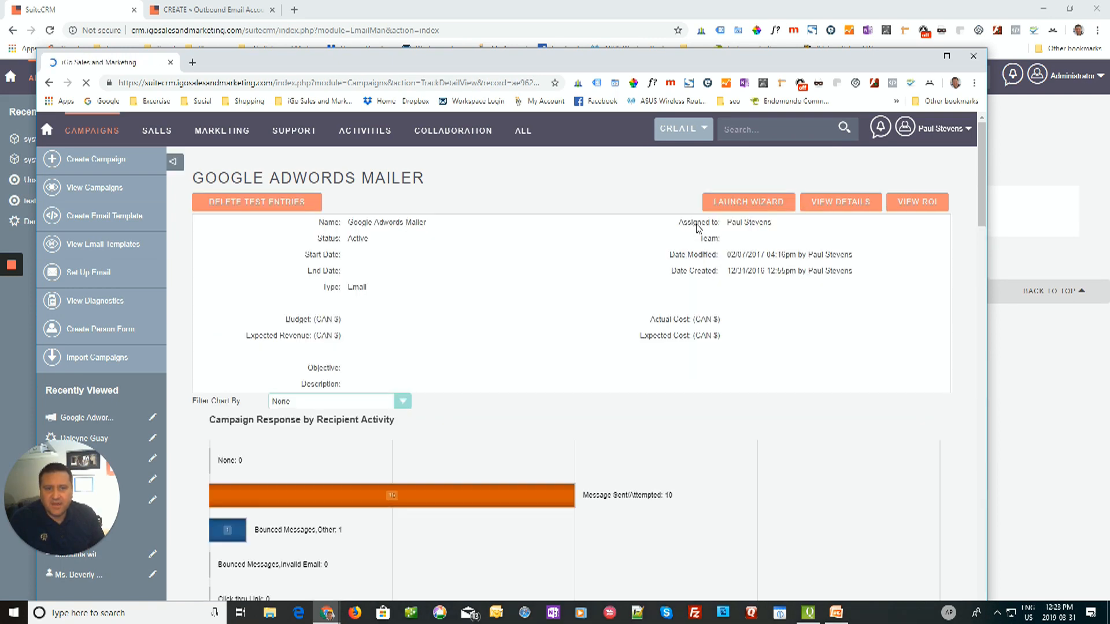
{"action": "scroll", "coordinate": [549, 272], "scroll_direction": "down", "scroll_amount": 2}
{"action": "scroll", "coordinate": [543, 271], "scroll_direction": "down", "scroll_amount": 3}
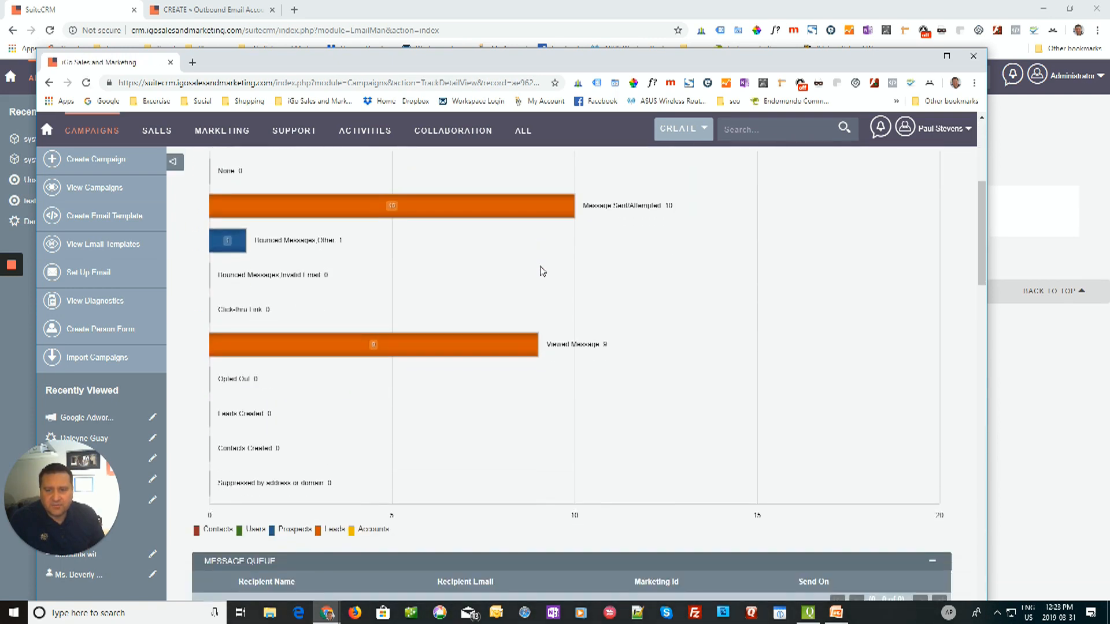
{"action": "scroll", "coordinate": [542, 271], "scroll_direction": "up", "scroll_amount": 1}
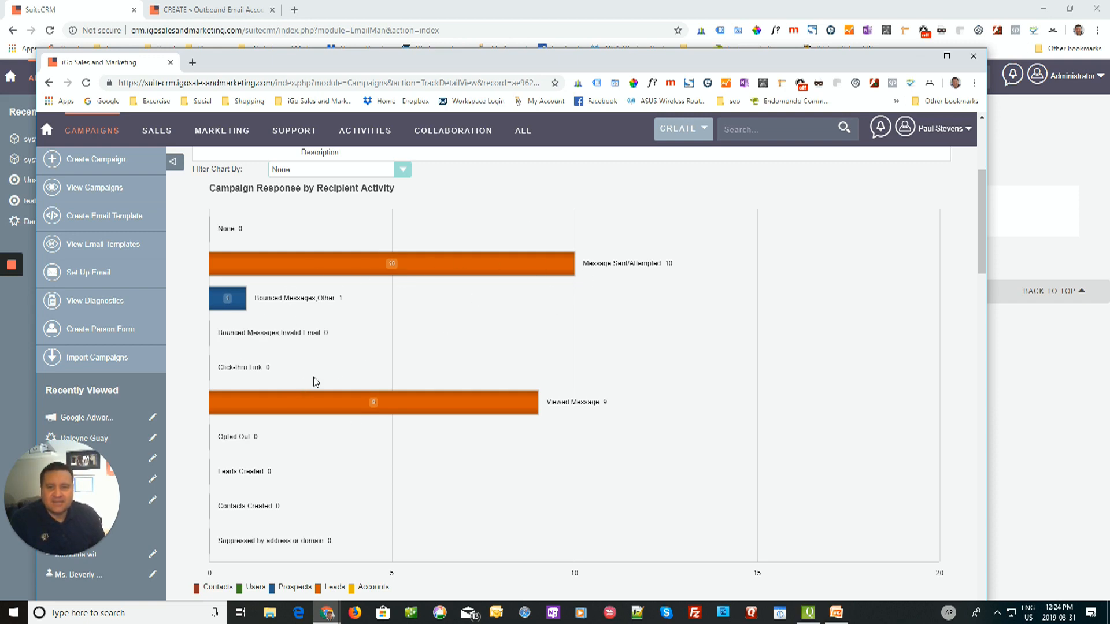
{"action": "scroll", "coordinate": [304, 391], "scroll_direction": "down", "scroll_amount": 2}
{"action": "scroll", "coordinate": [305, 392], "scroll_direction": "down", "scroll_amount": 1}
{"action": "scroll", "coordinate": [305, 391], "scroll_direction": "up", "scroll_amount": 3}
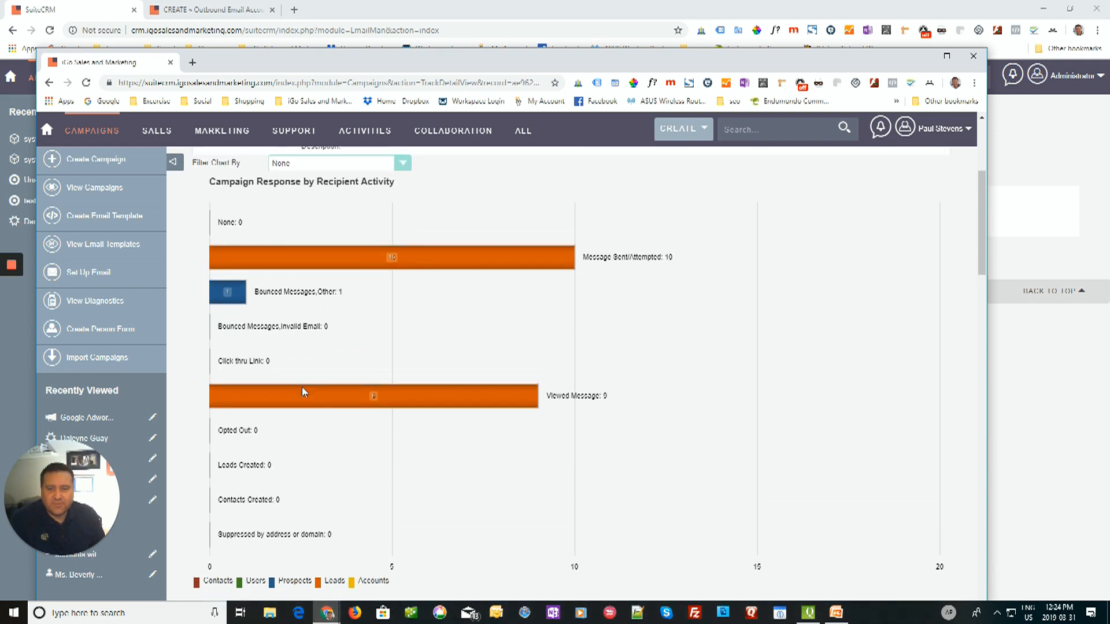